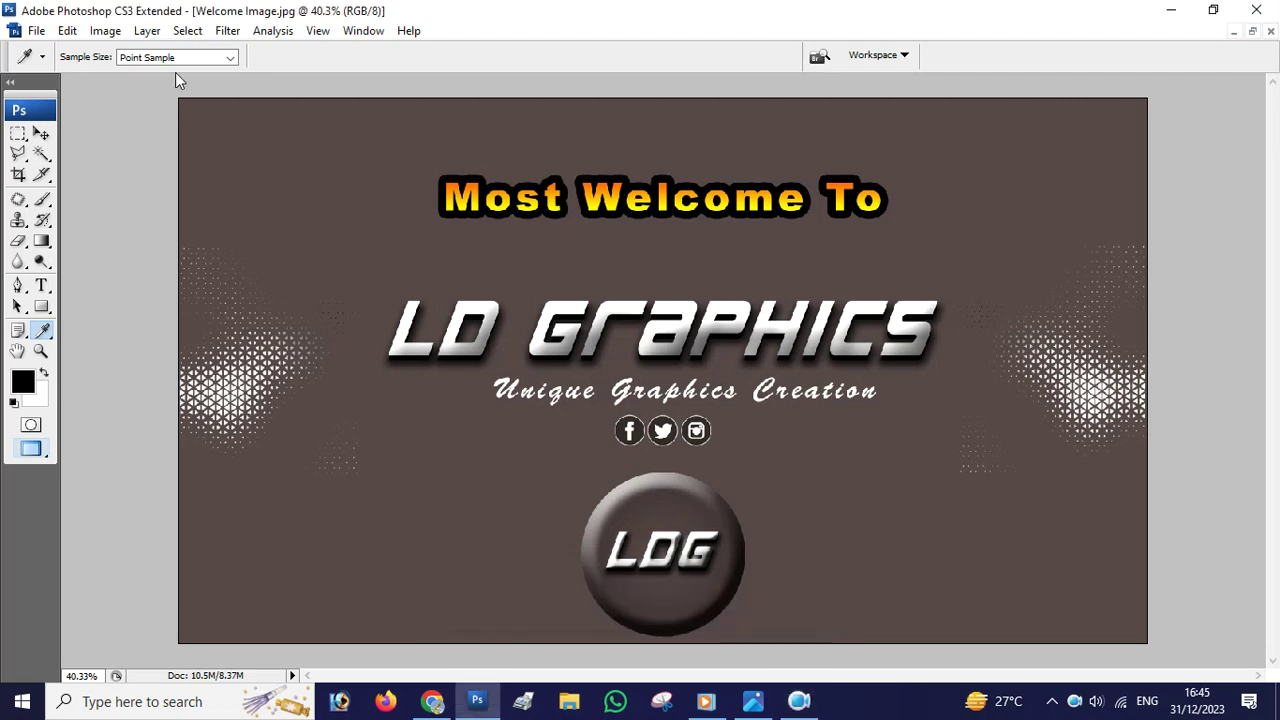
# - Close the Welcome Image.jpg document so no document is open
pyautogui.click(44, 136)
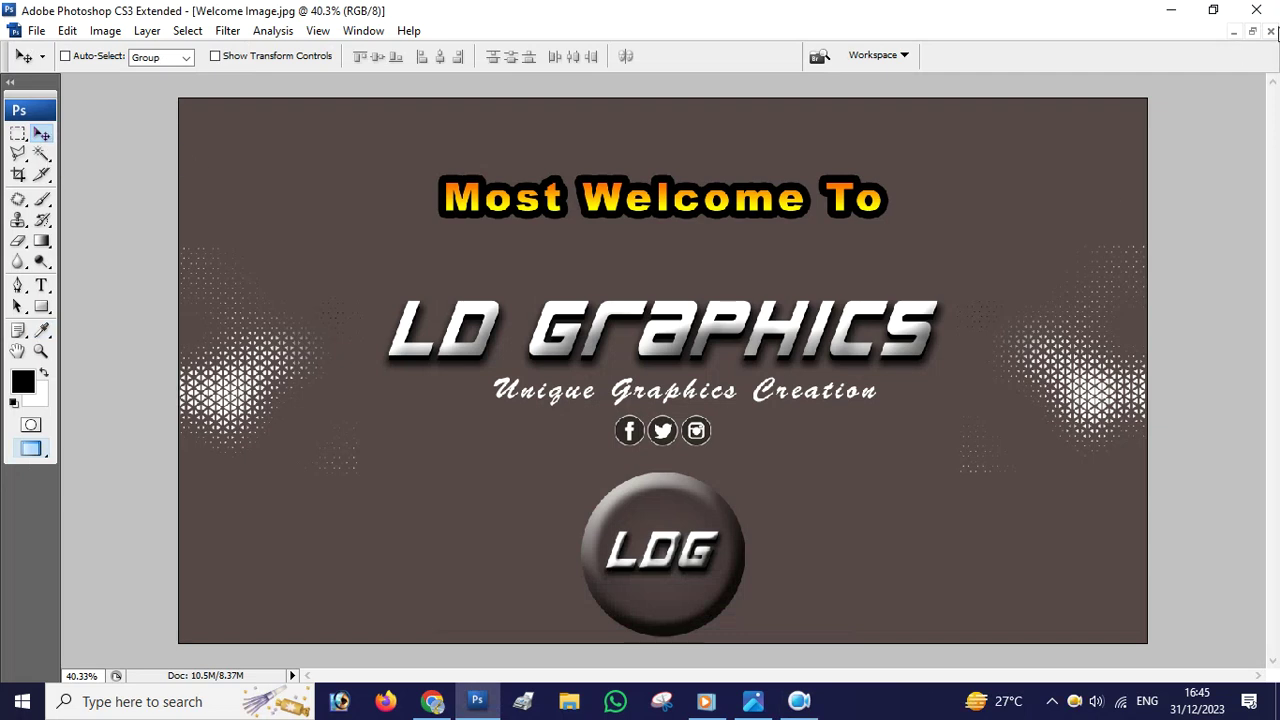
pyautogui.click(1271, 32)
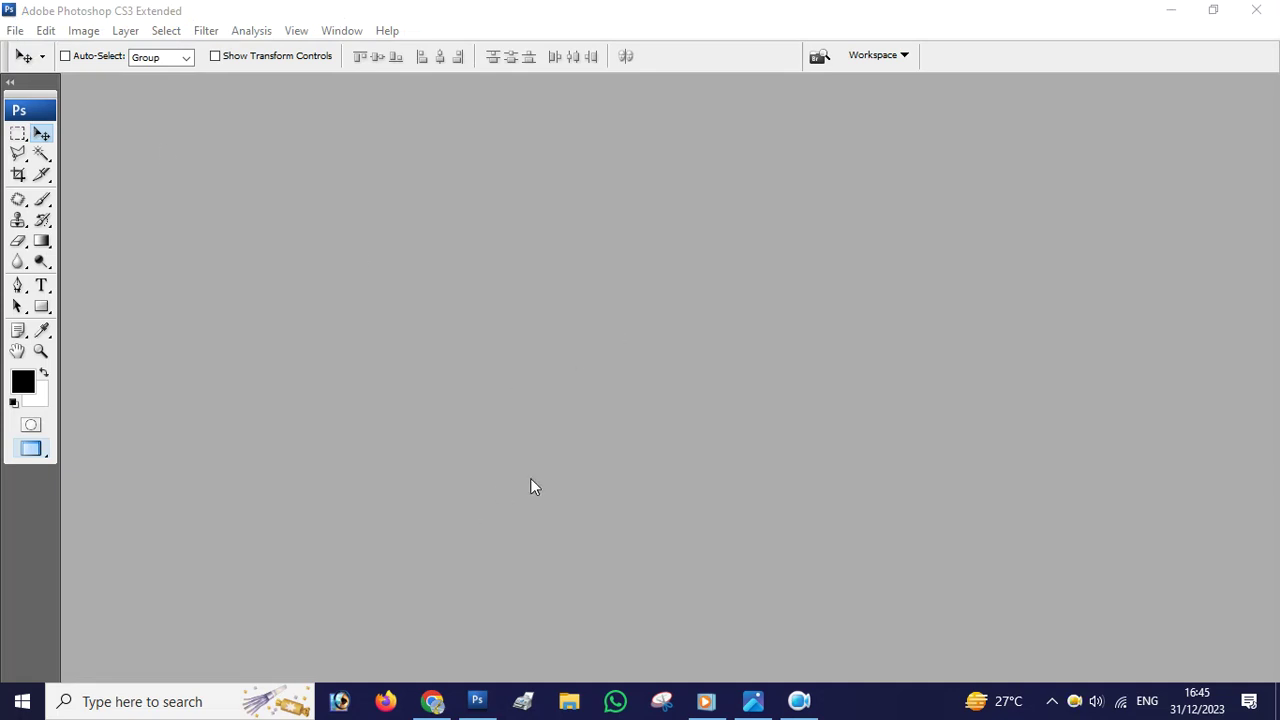
pyautogui.click(15, 30)
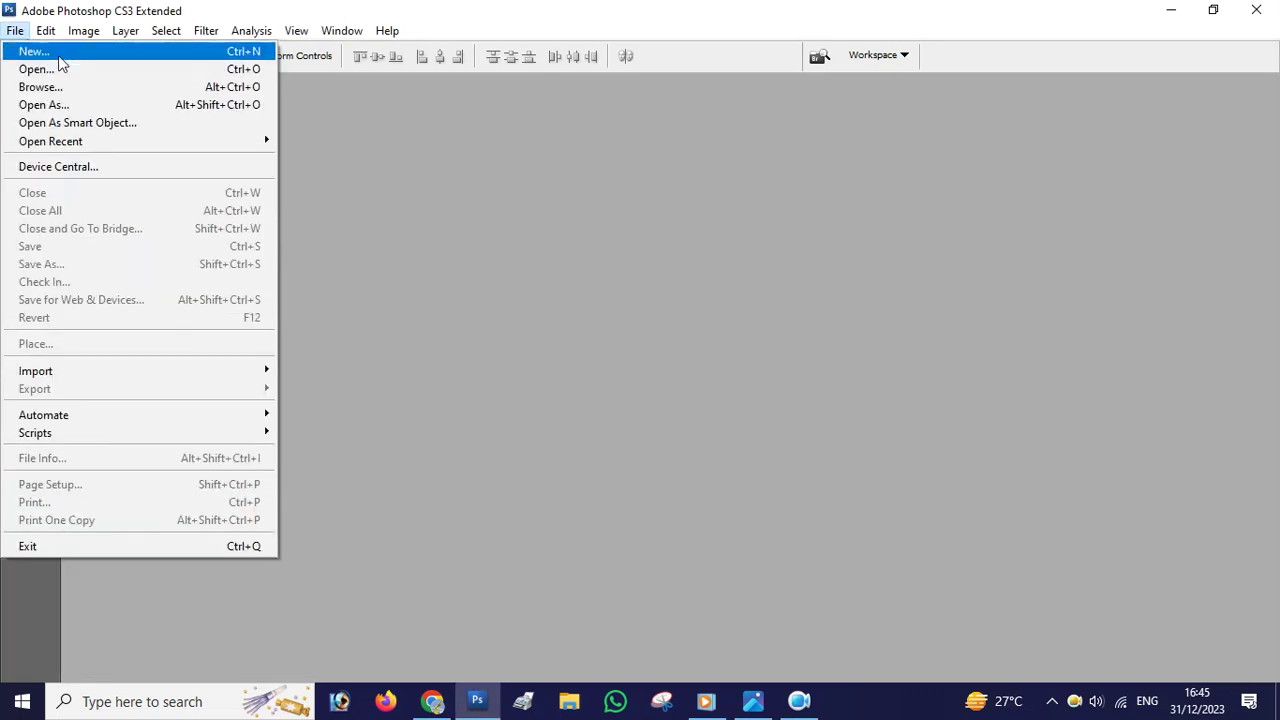
# - Create a new white document 3508 pixels wide by 2480 pixels high
pyautogui.click(45, 52)
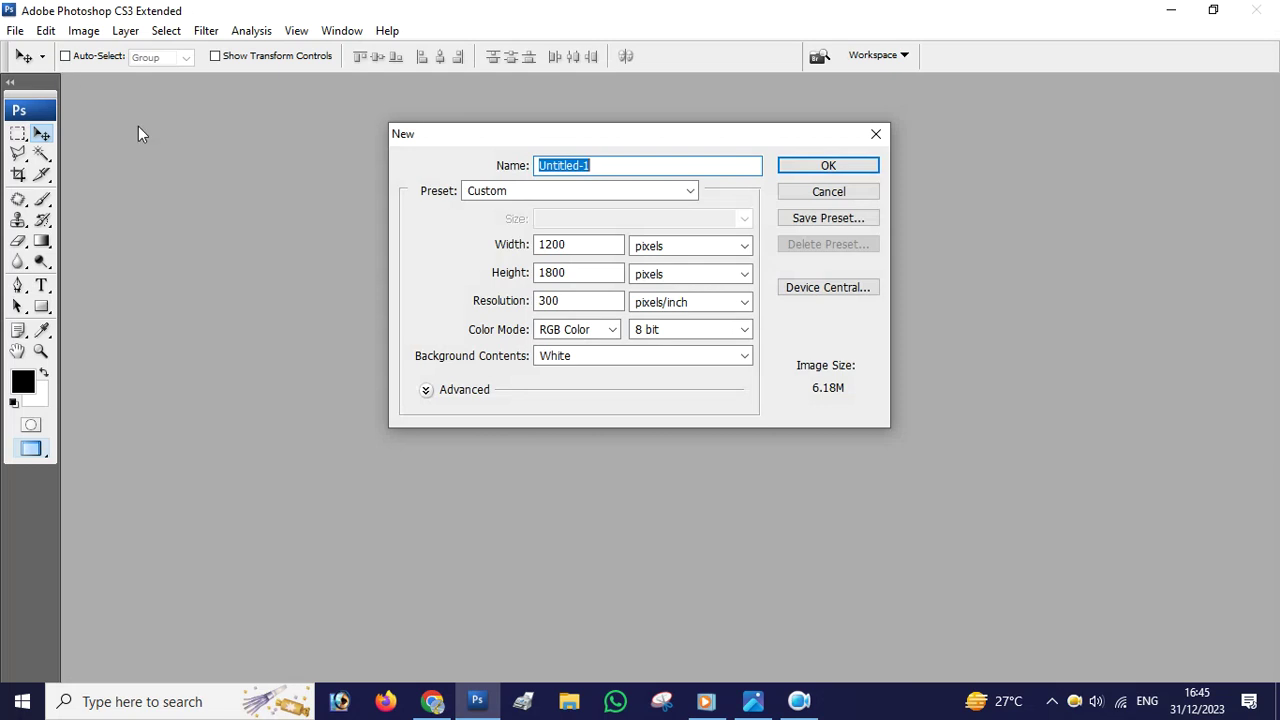
pyautogui.moveTo(598, 244); pyautogui.dragTo(538, 244)
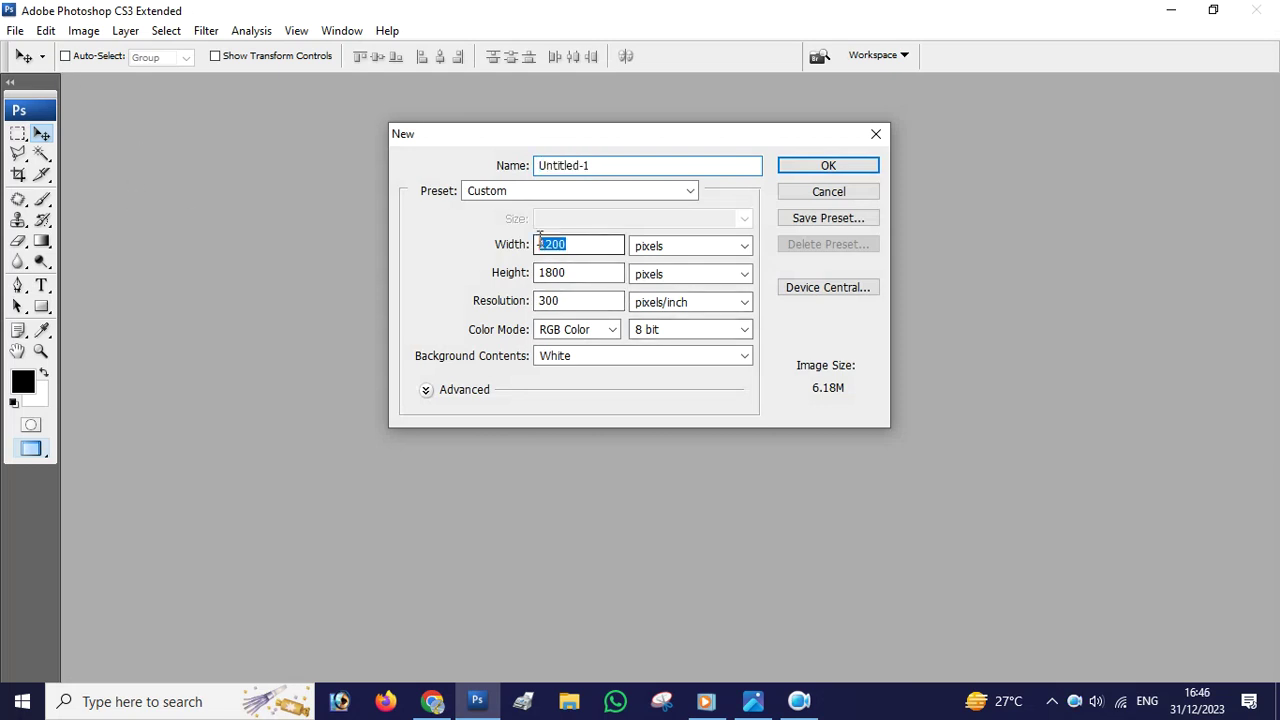
pyautogui.write('3508')
pyautogui.press('Tab')
pyautogui.write('2480')
pyautogui.press('Return')
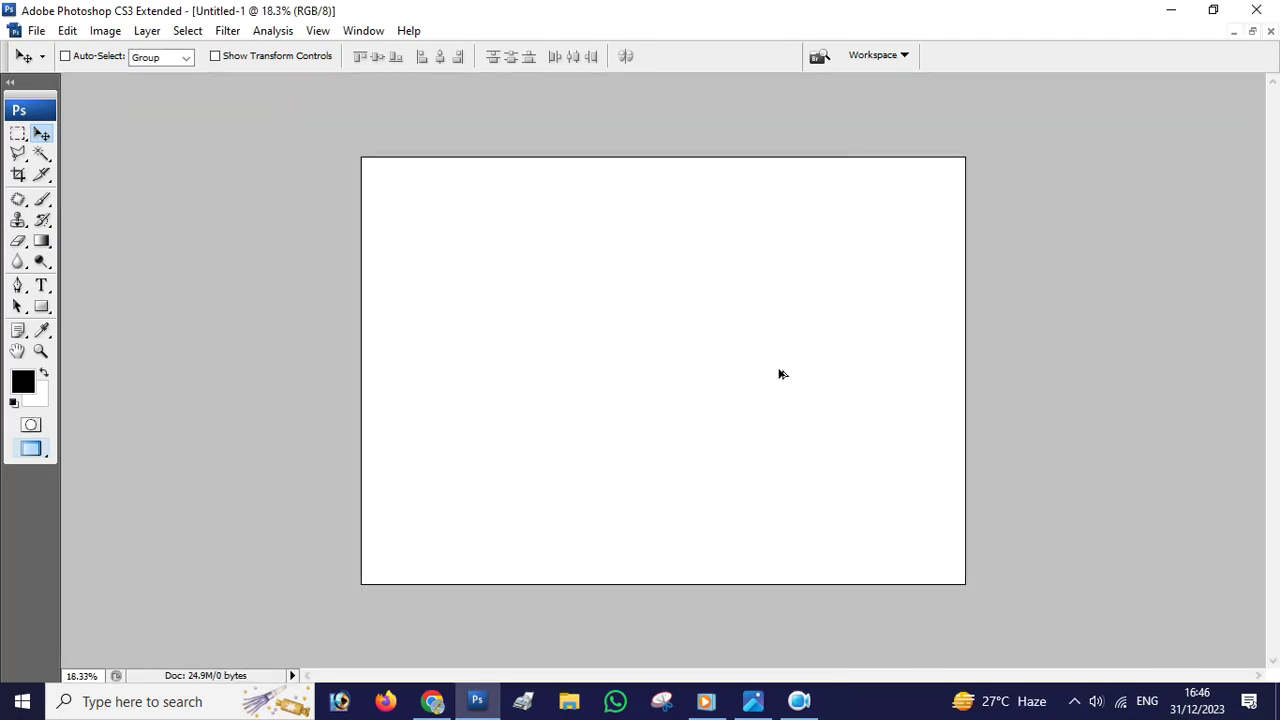
pyautogui.click(42, 241)
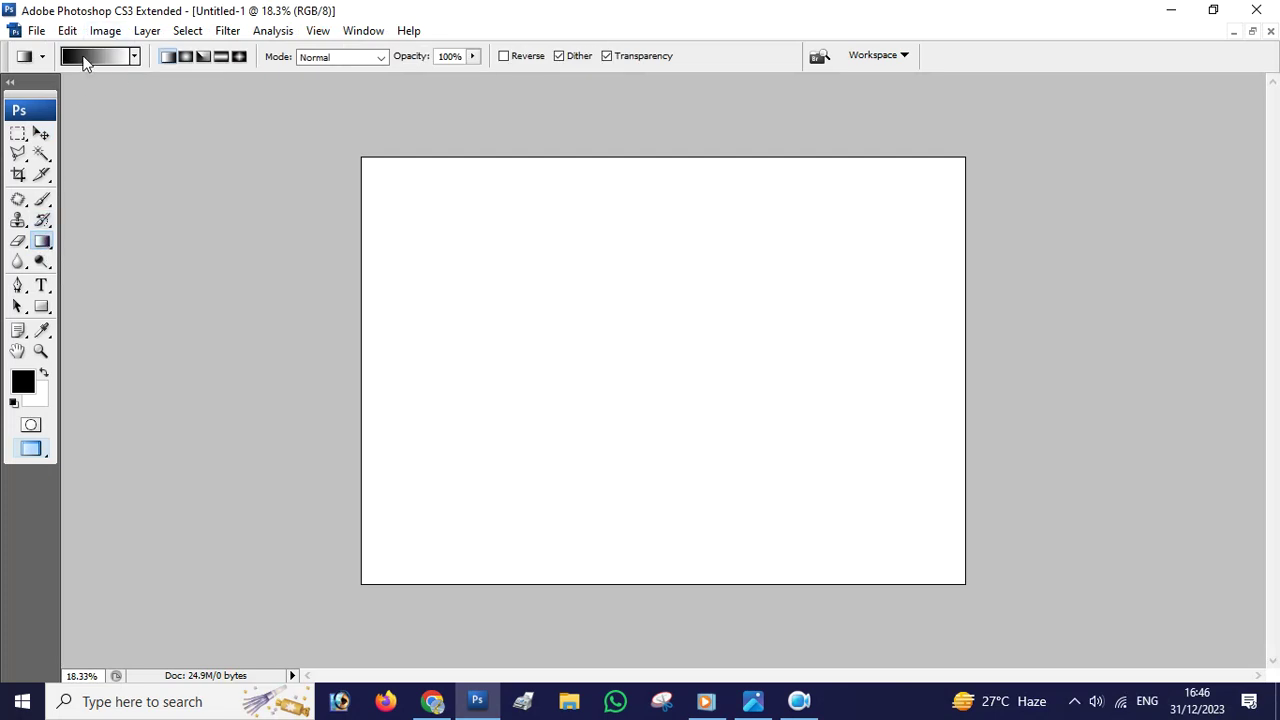
# - With the Gradient tool, set the gradient's left colour stop to dark green
pyautogui.rightClick(42, 241)
pyautogui.click(105, 240)
pyautogui.click(87, 57)
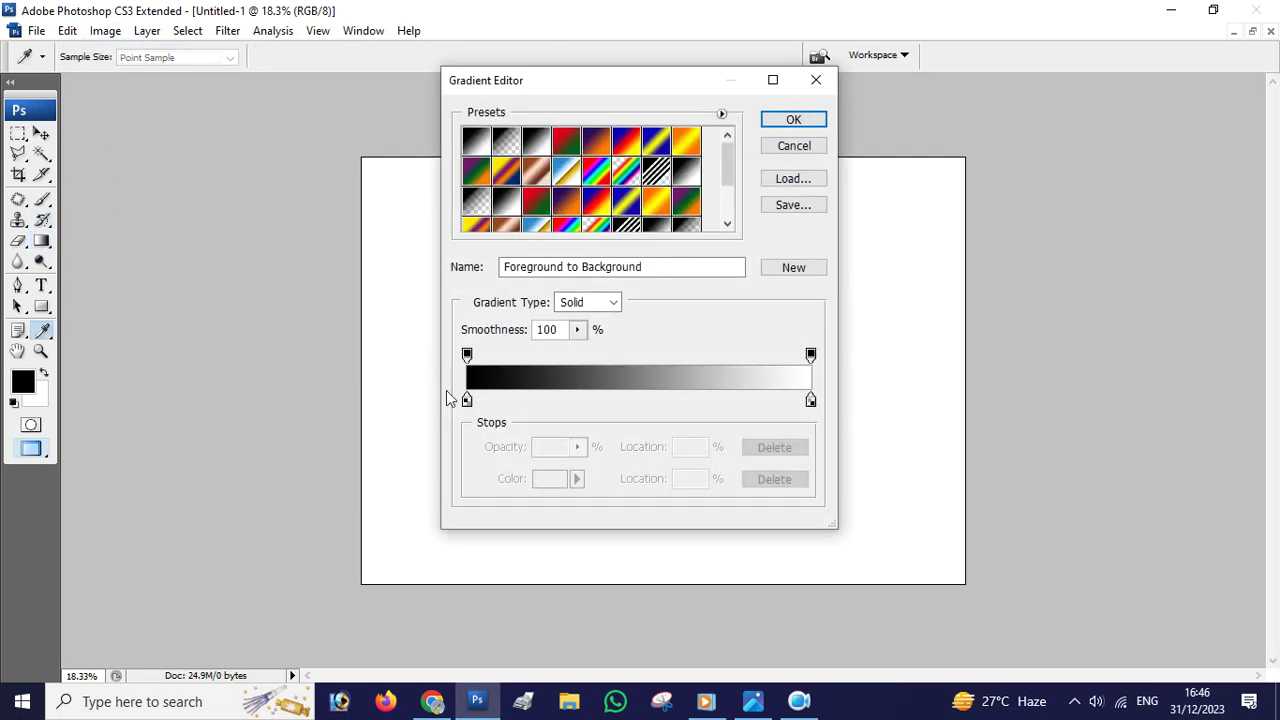
pyautogui.click(467, 401)
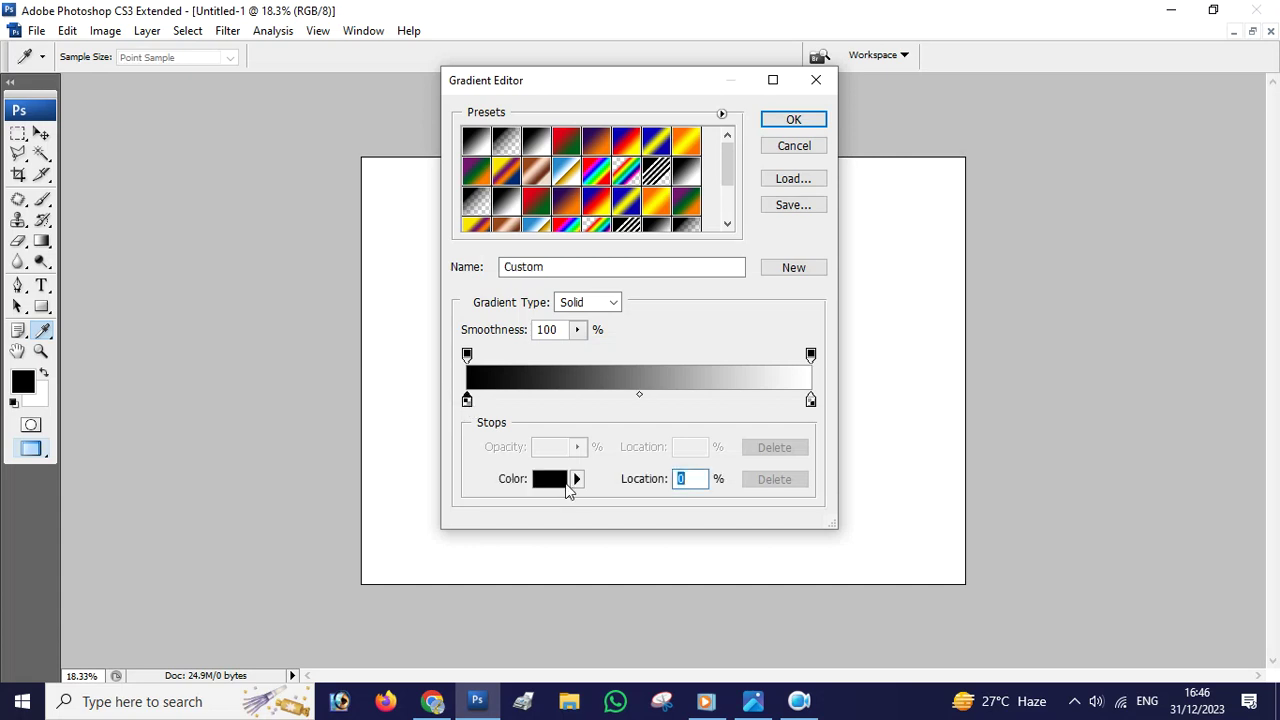
pyautogui.click(566, 484)
pyautogui.moveTo(658, 316)
pyautogui.mouseDown()
pyautogui.moveTo(658, 328)
pyautogui.moveTo(629, 316)
pyautogui.mouseUp()
pyautogui.click(616, 337)
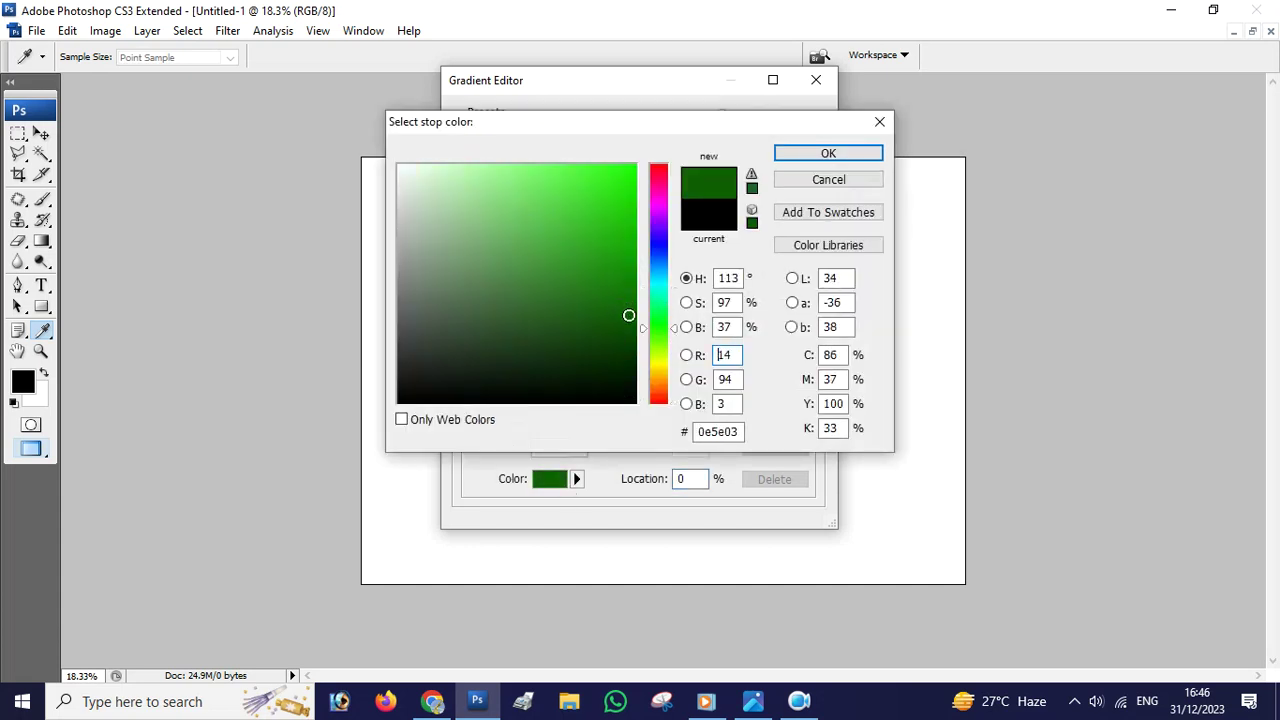
pyautogui.click(828, 153)
# - Set the right colour stop to light green and keep the new gradient
pyautogui.click(810, 401)
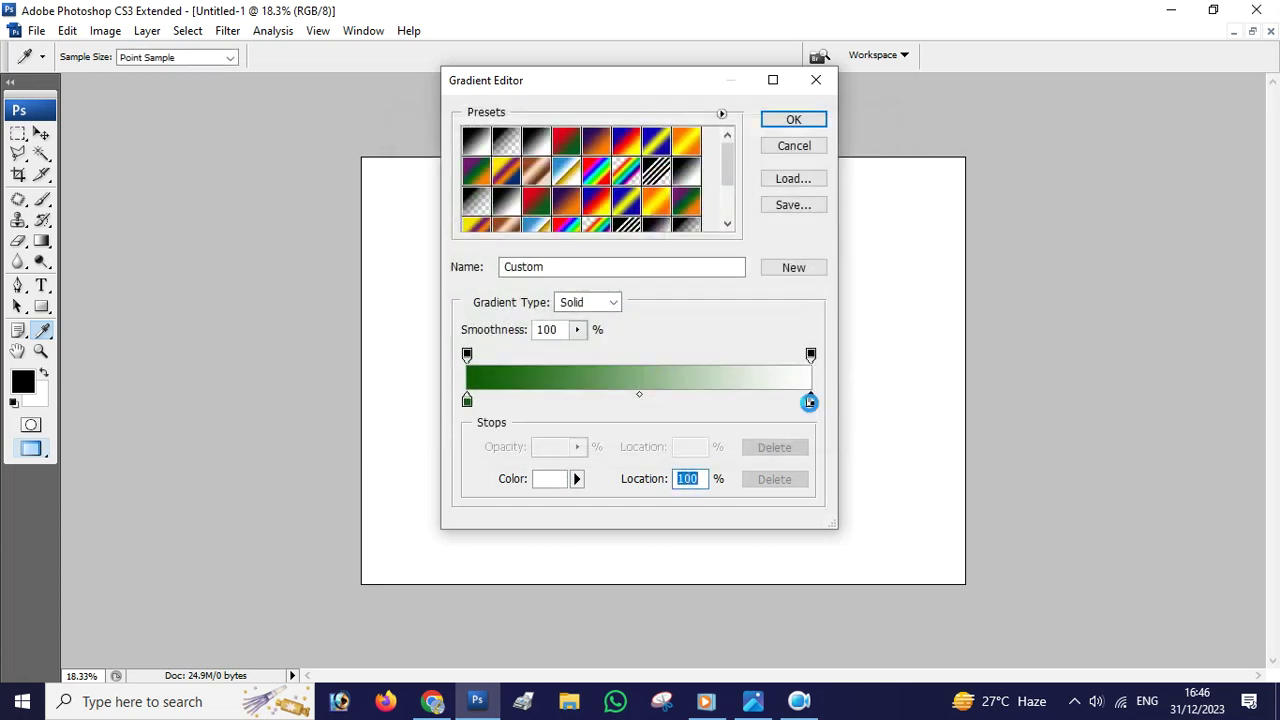
pyautogui.doubleClick(810, 401)
pyautogui.click(660, 329)
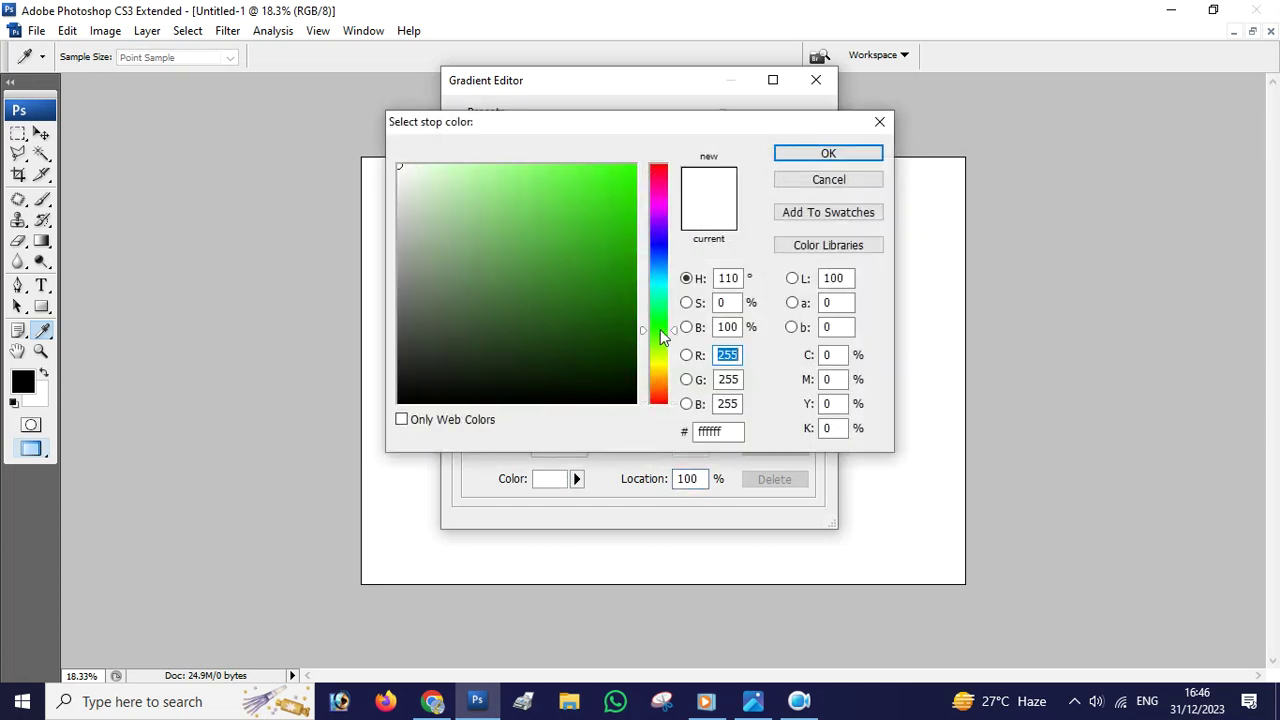
pyautogui.moveTo(491, 206); pyautogui.dragTo(494, 187)
pyautogui.click(828, 153)
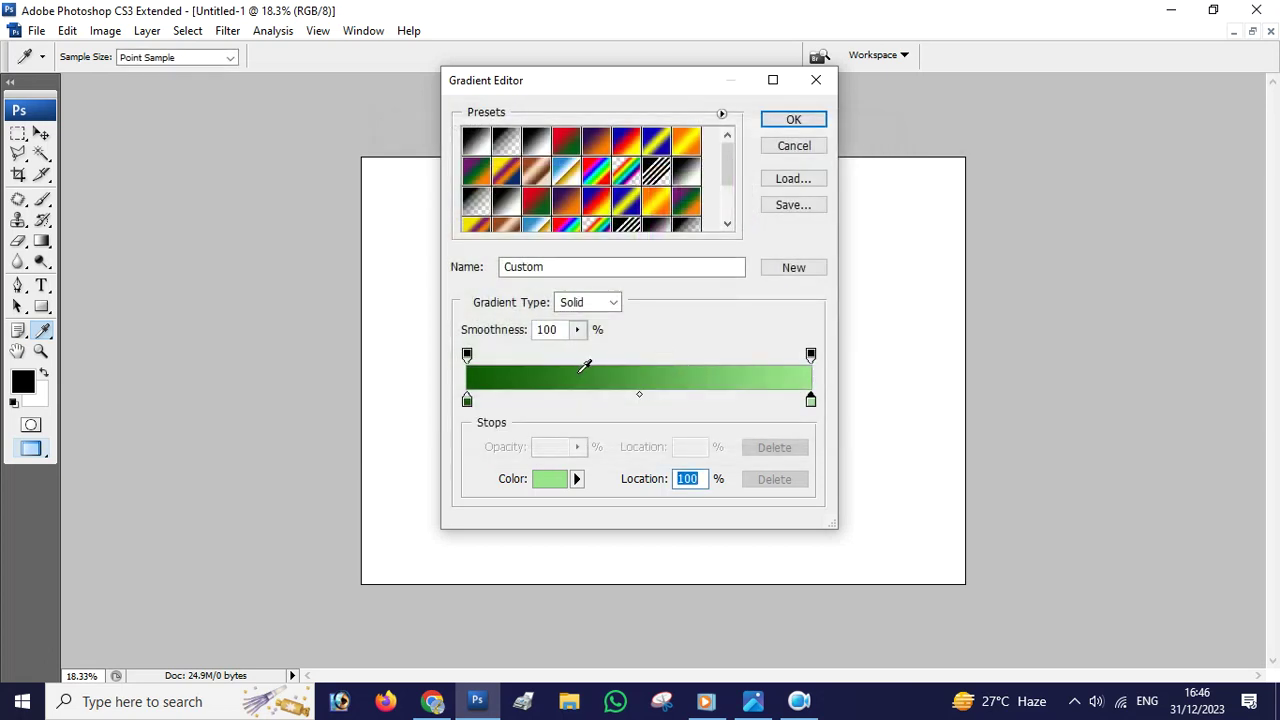
pyautogui.click(800, 122)
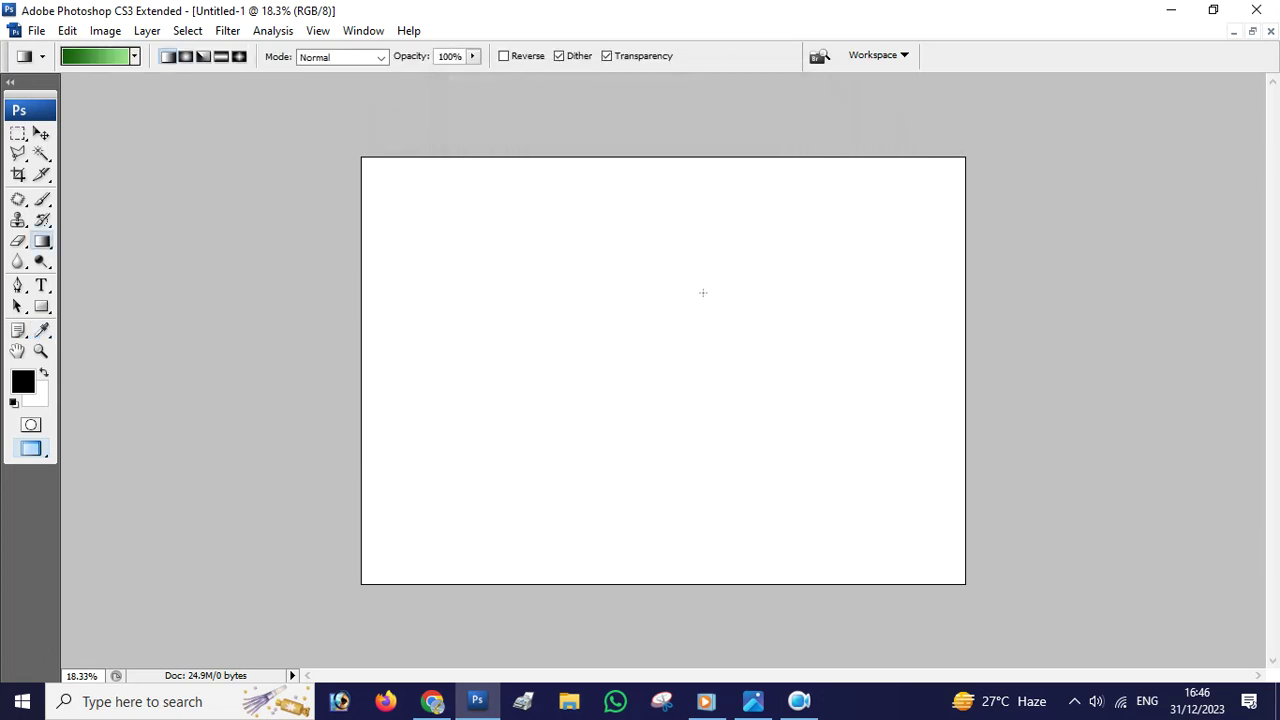
pyautogui.click(186, 57)
# - Fill the canvas with a reversed radial gradient: light green centre, dark green edges
pyautogui.moveTo(676, 357); pyautogui.dragTo(961, 583)
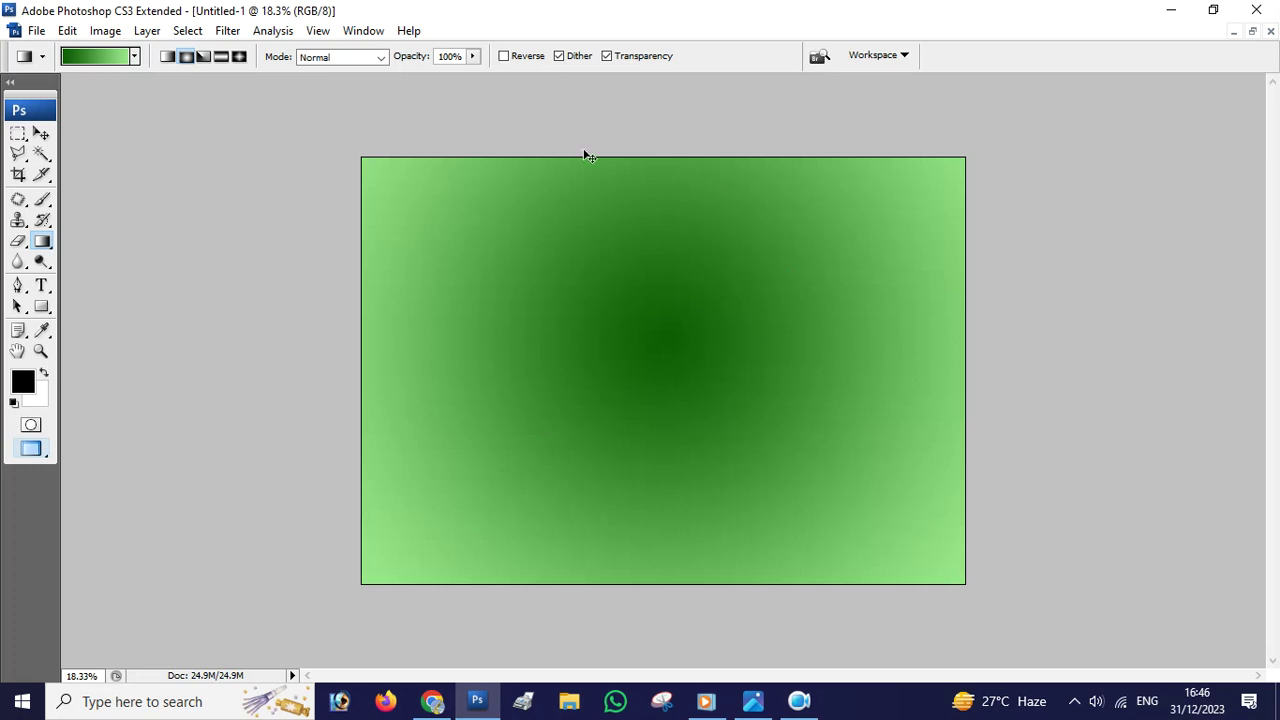
pyautogui.hotkey('ctrl', 'z')
pyautogui.click(504, 56)
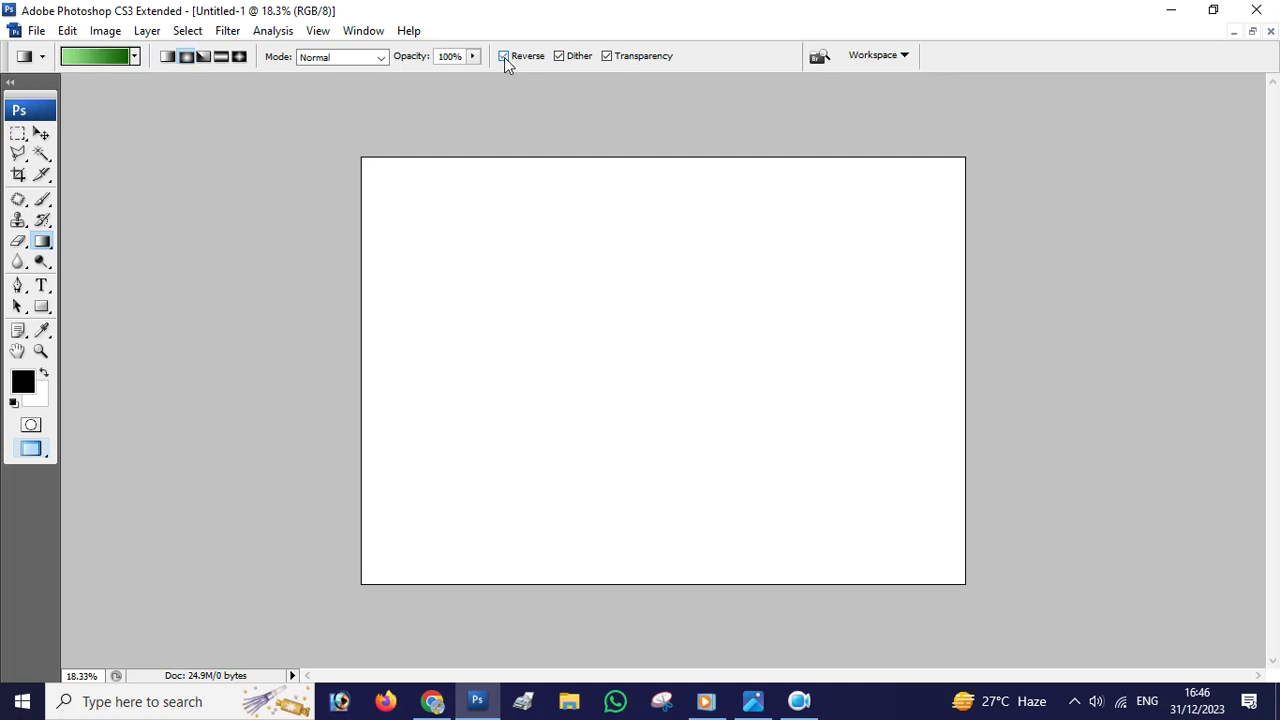
pyautogui.moveTo(653, 338); pyautogui.dragTo(961, 585)
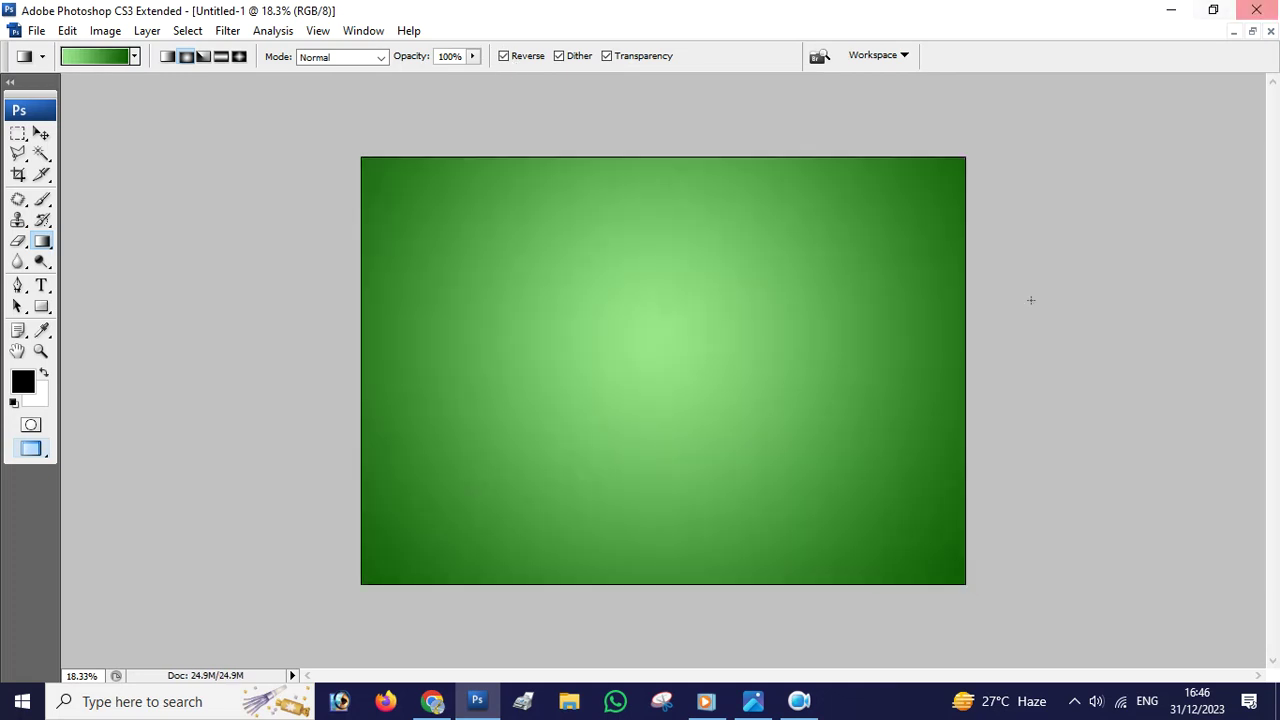
pyautogui.click(38, 31)
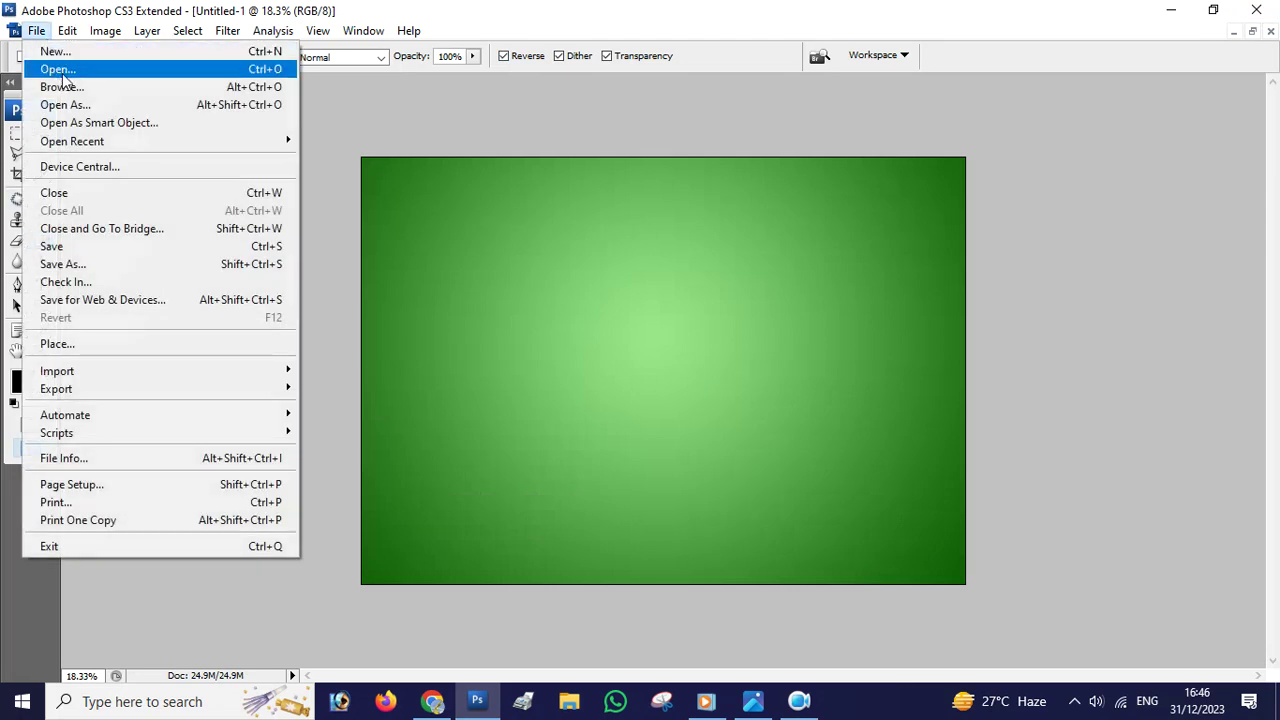
# - Open Cup copy.png from the Lemon Cup folder on the Desktop
pyautogui.click(60, 66)
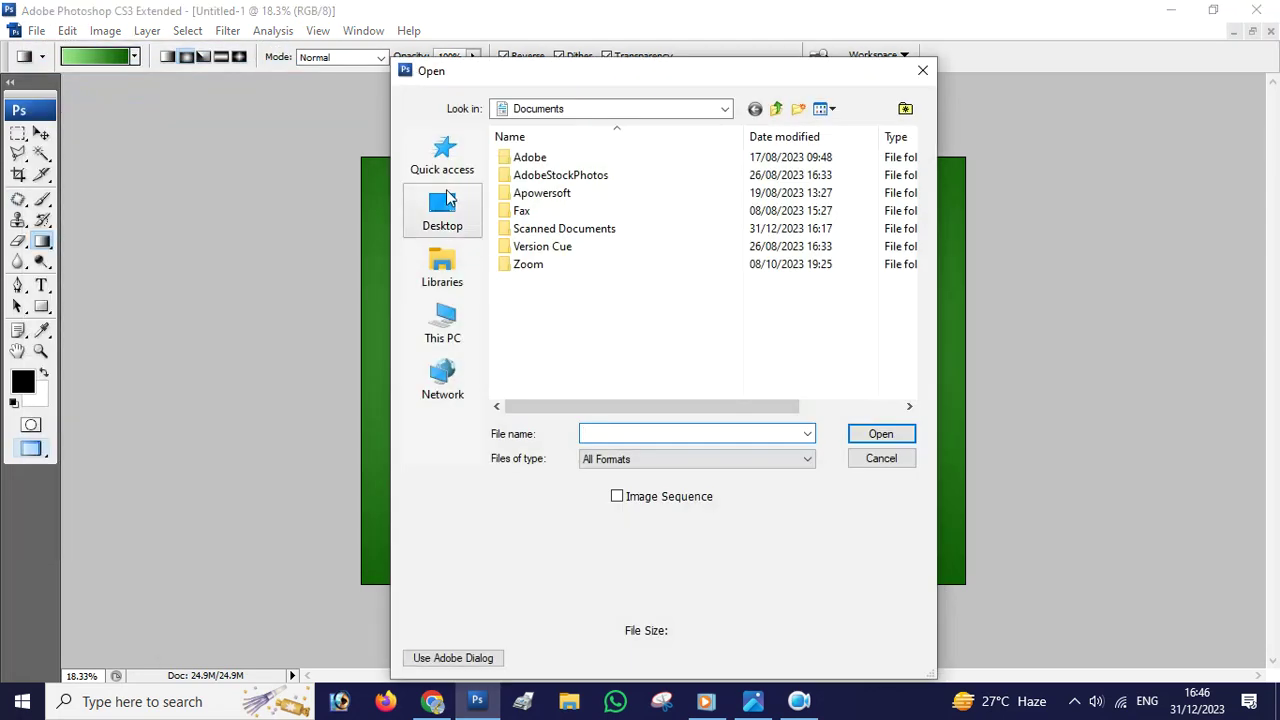
pyautogui.click(445, 210)
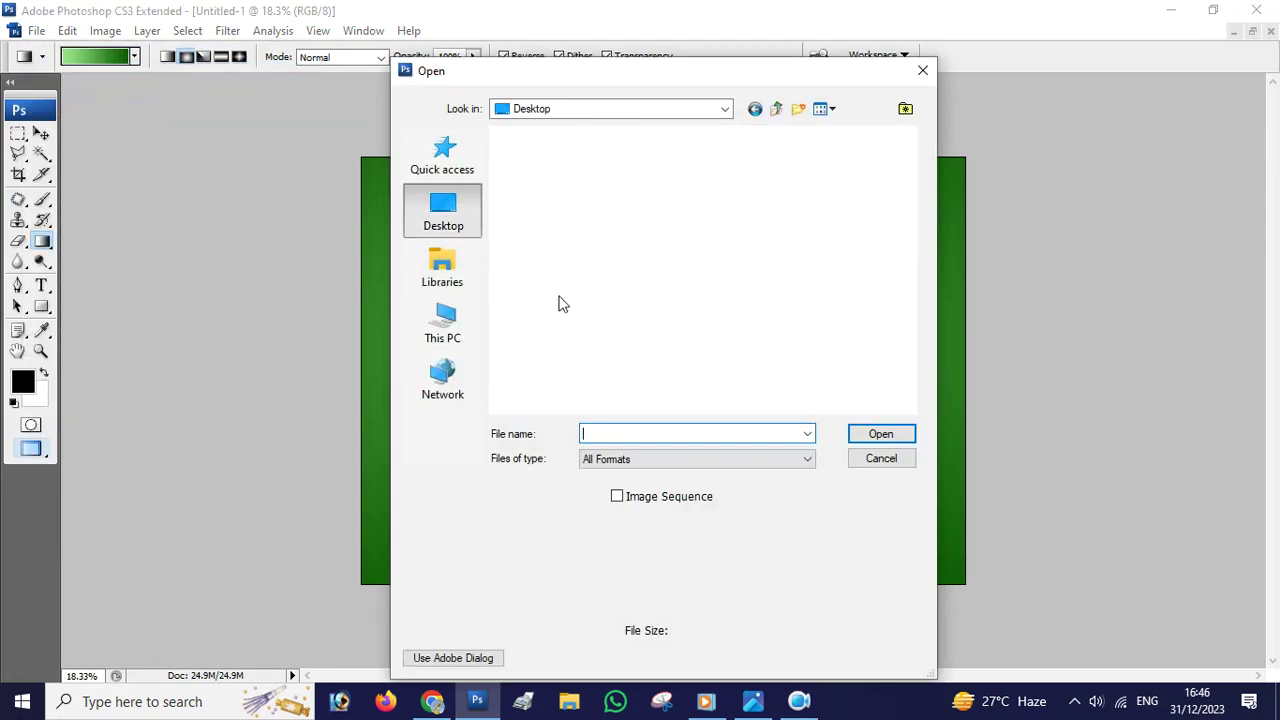
pyautogui.scroll(-3, 745, 337)
pyautogui.scroll(-2, 745, 337)
pyautogui.scroll(-4, 760, 334)
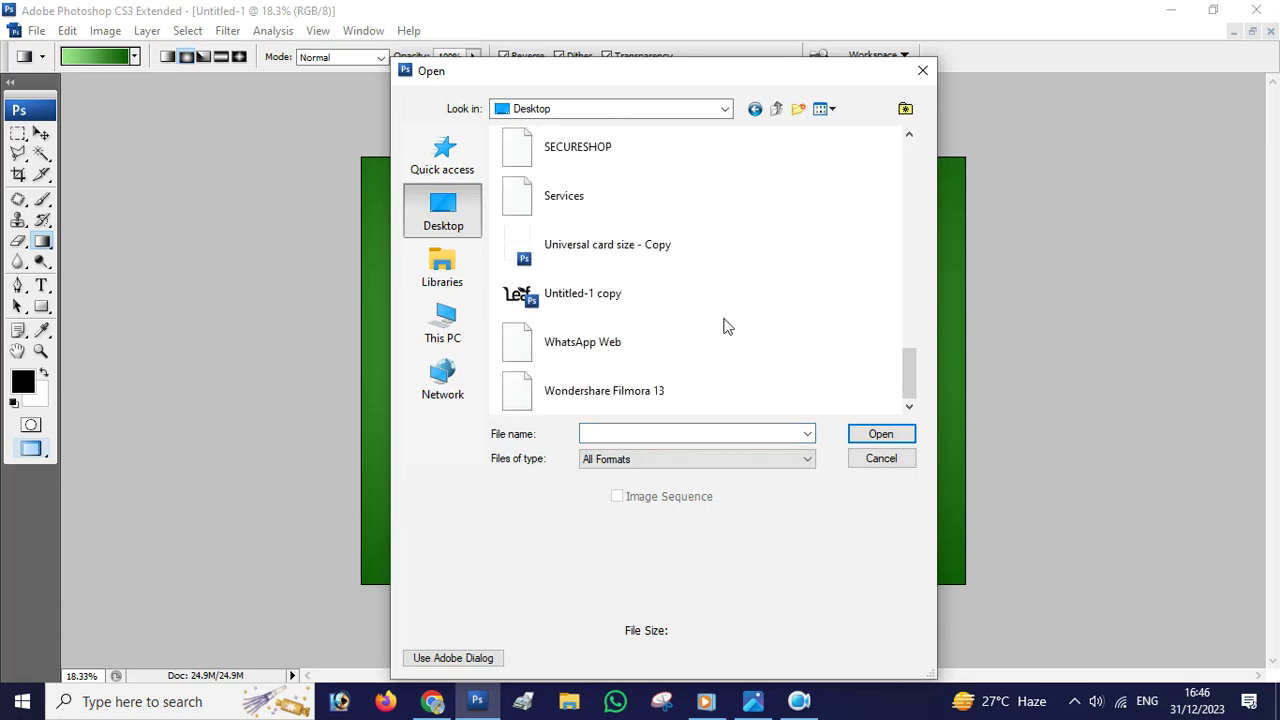
pyautogui.scroll(8, 706, 340)
pyautogui.scroll(2, 686, 303)
pyautogui.scroll(-4, 663, 320)
pyautogui.scroll(4, 640, 345)
pyautogui.scroll(-5, 585, 285)
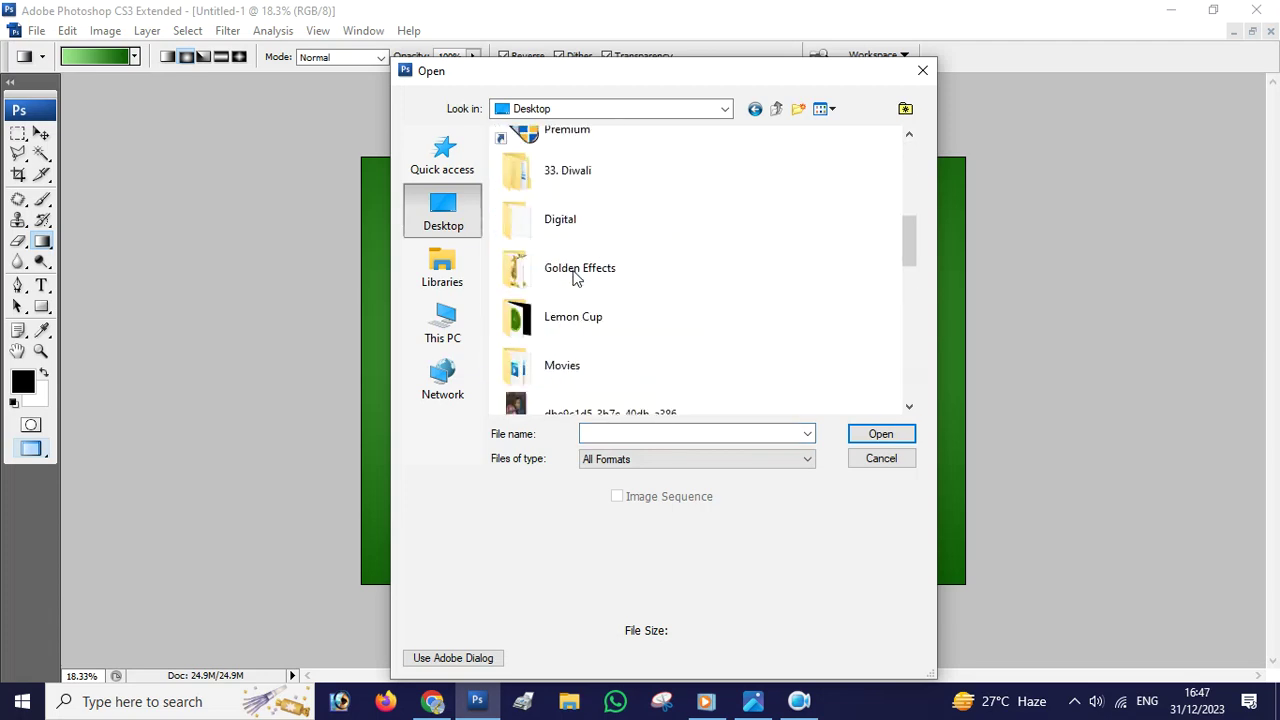
pyautogui.doubleClick(580, 318)
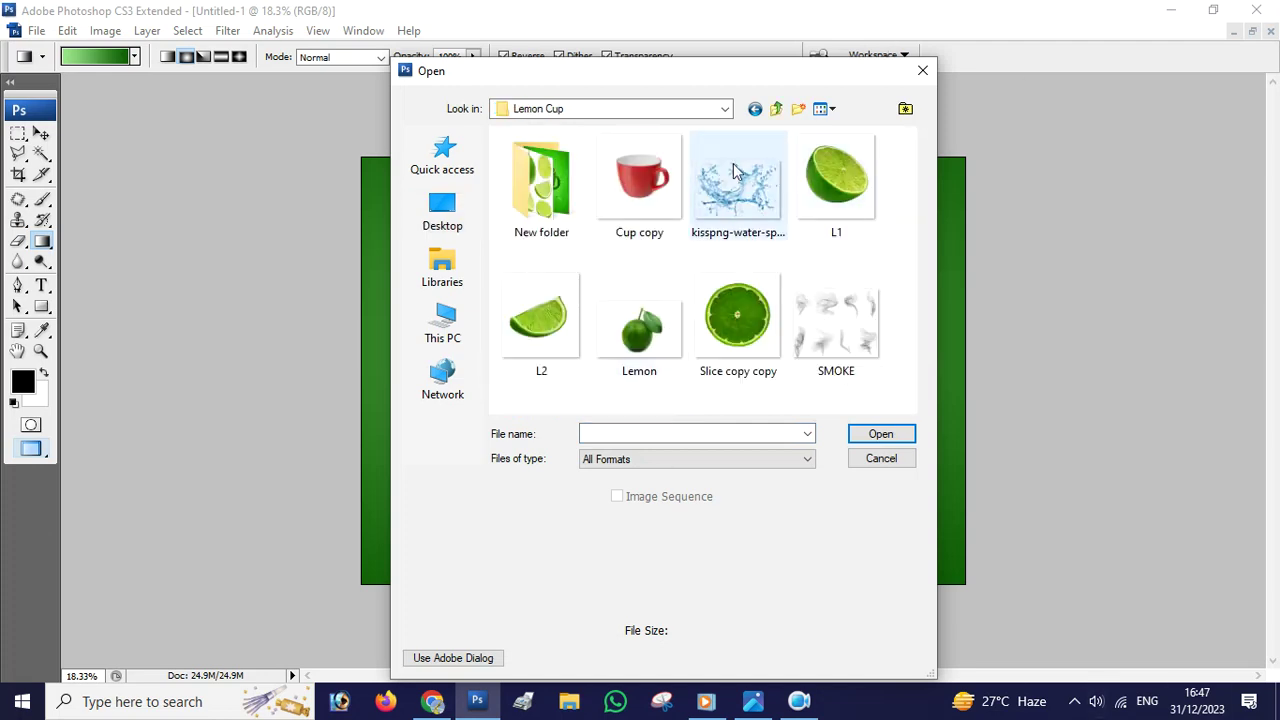
pyautogui.click(640, 185)
pyautogui.click(900, 436)
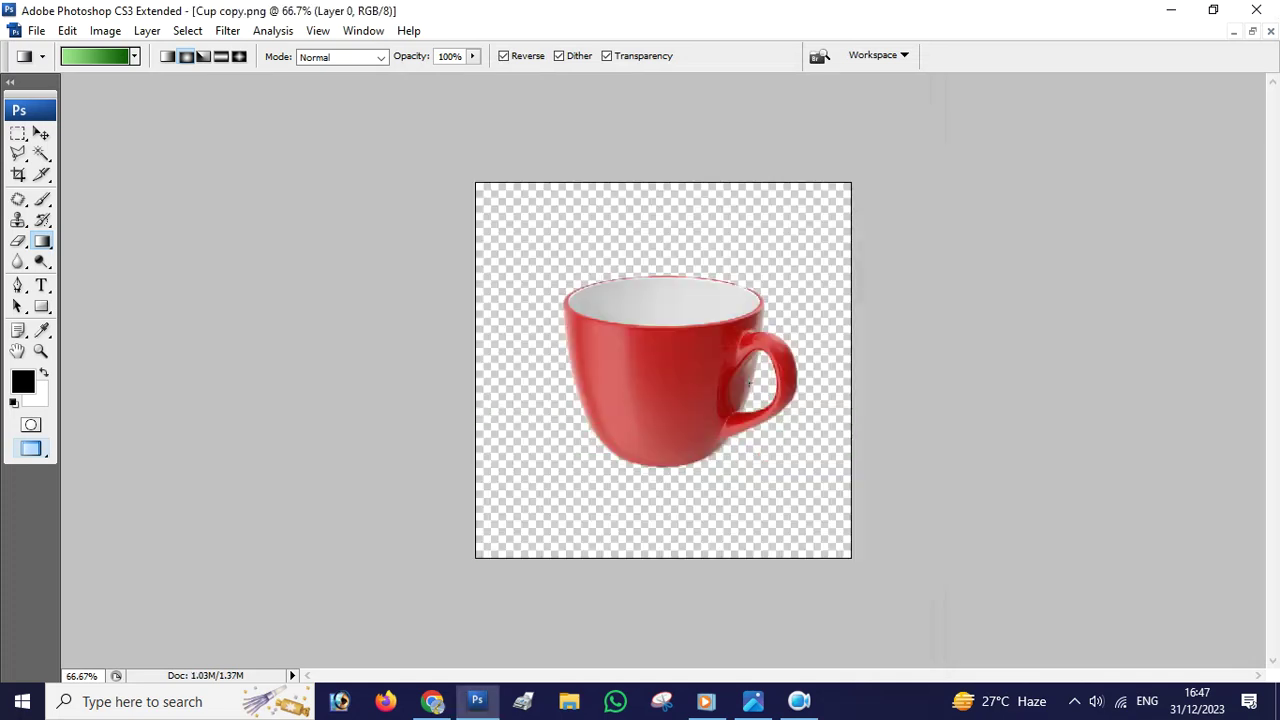
pyautogui.click(41, 133)
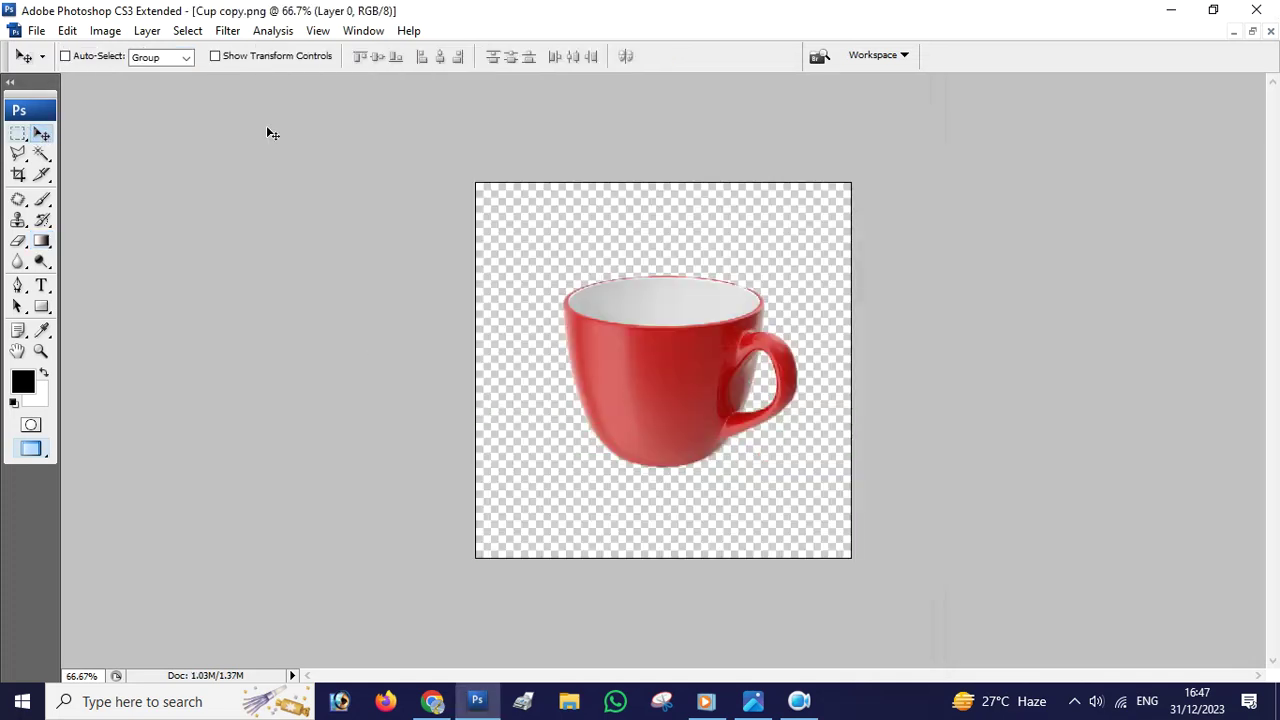
# - Drag the red cup into the green document and centre it on the canvas
pyautogui.click(1252, 31)
pyautogui.moveTo(318, 290); pyautogui.dragTo(517, 285)
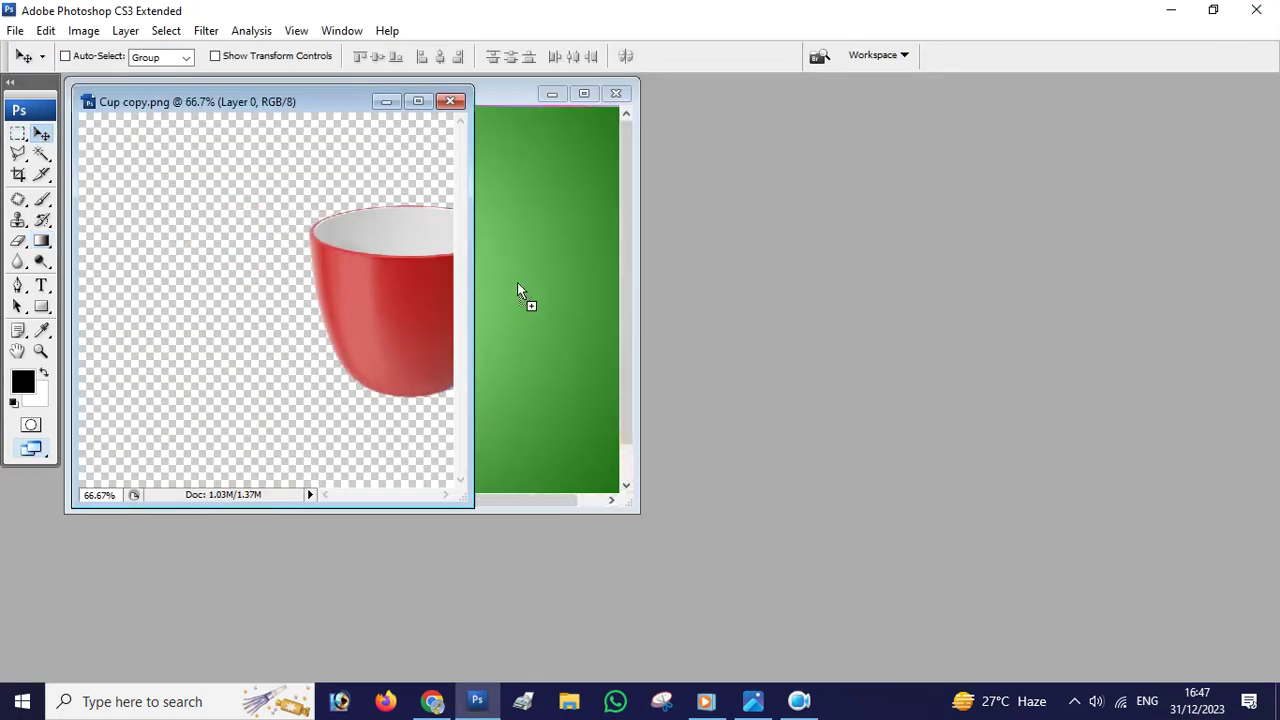
pyautogui.moveTo(443, 93); pyautogui.dragTo(790, 115)
pyautogui.click(457, 103)
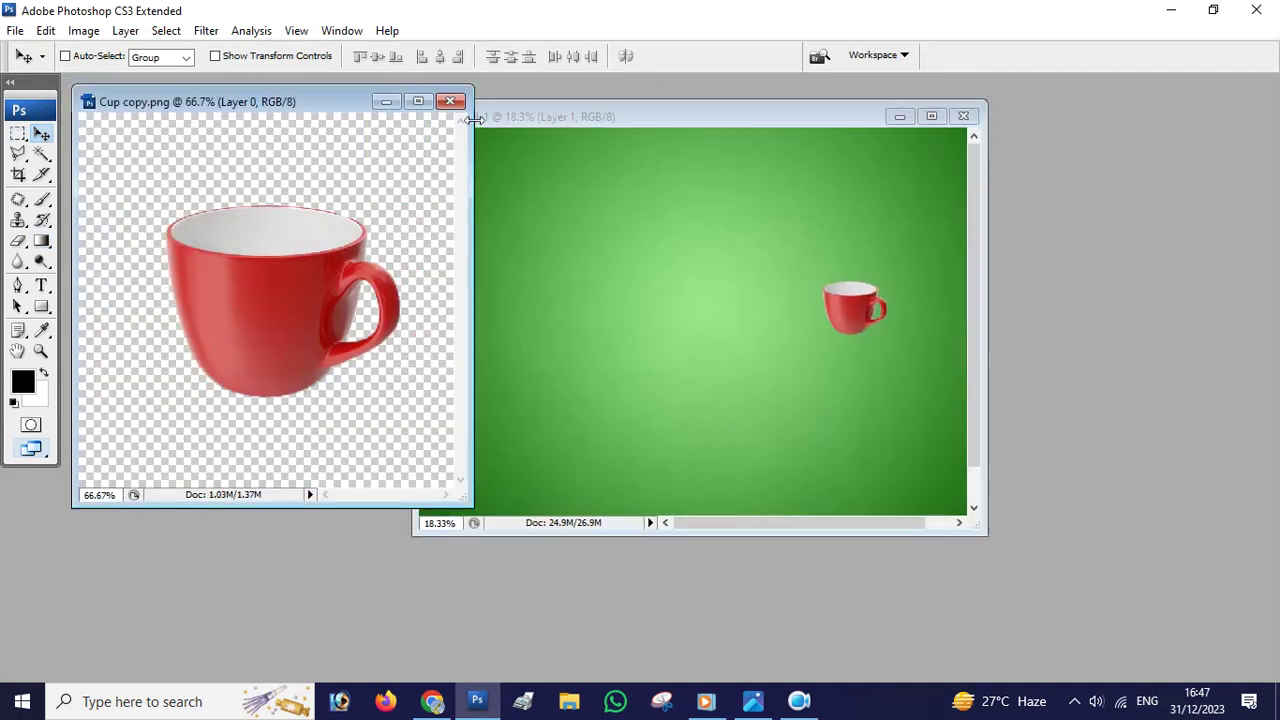
pyautogui.click(457, 103)
pyautogui.click(931, 116)
pyautogui.rightClick(817, 350)
pyautogui.click(840, 355)
pyautogui.moveTo(800, 345); pyautogui.dragTo(673, 370)
# - Scale the cup up to roughly 385% with Free Transform
pyautogui.hotkey('ctrl', 't')
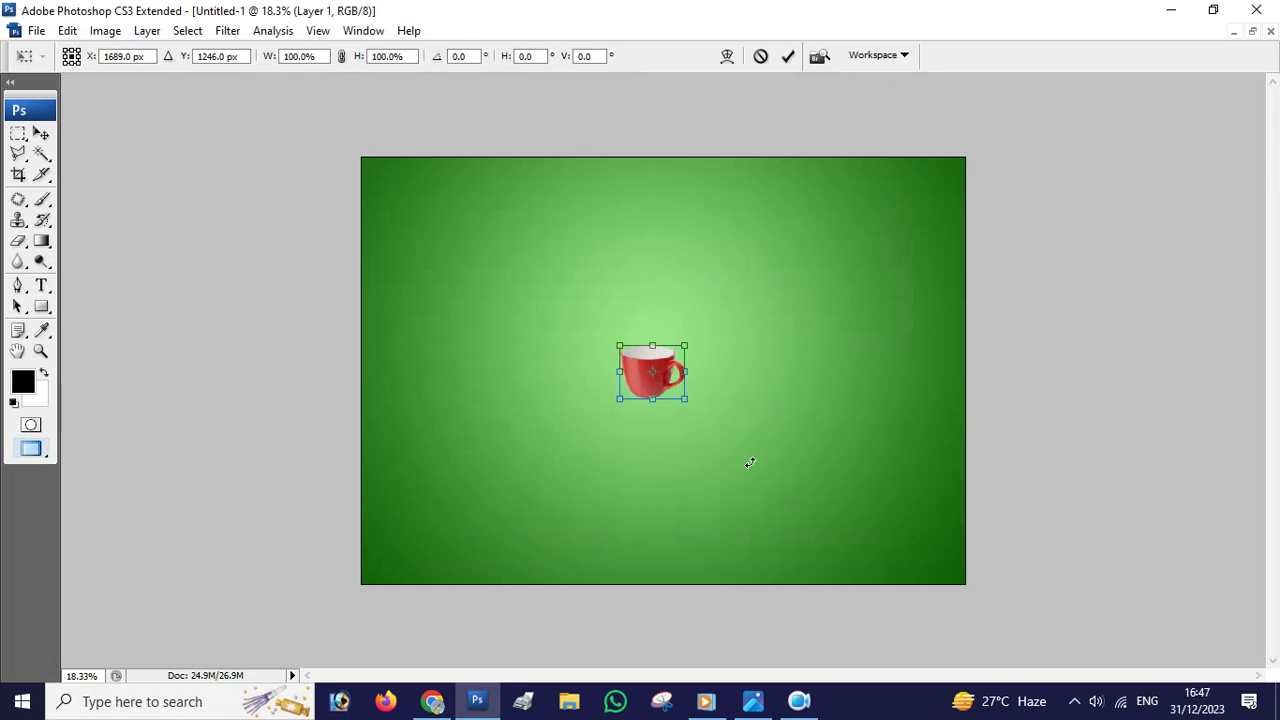
pyautogui.doubleClick(636, 363)
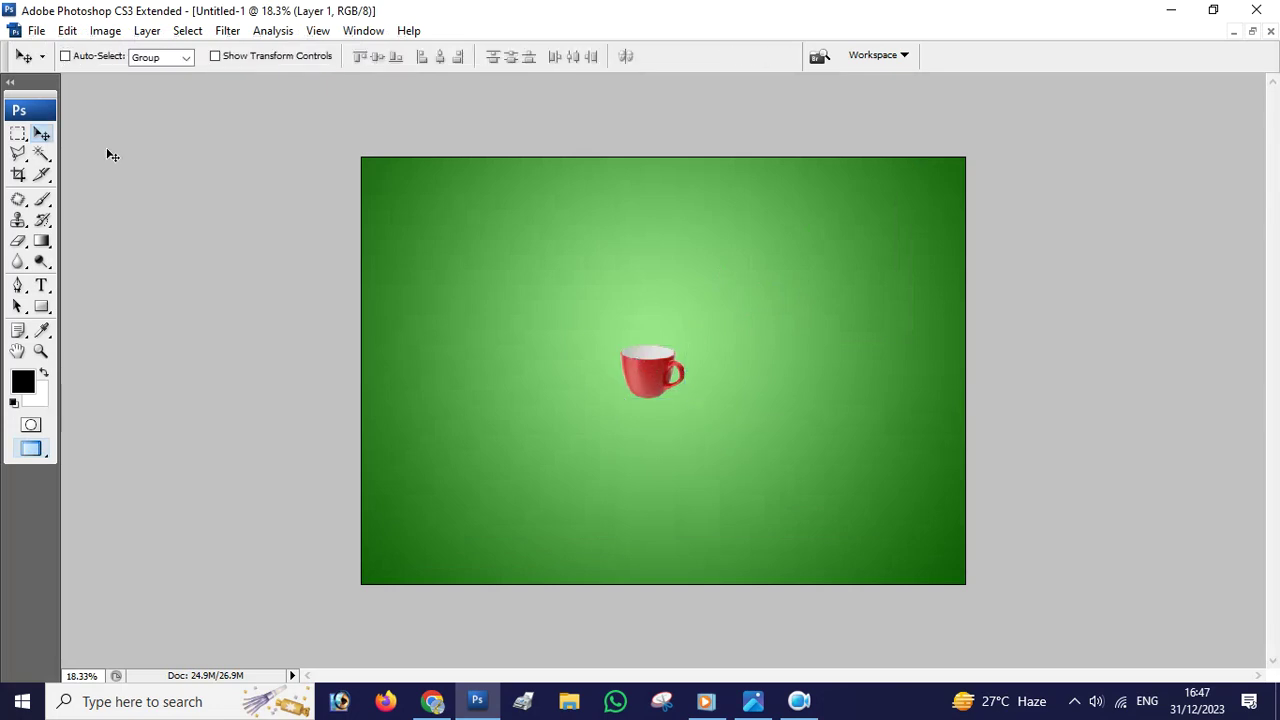
pyautogui.click(67, 31)
pyautogui.click(155, 345)
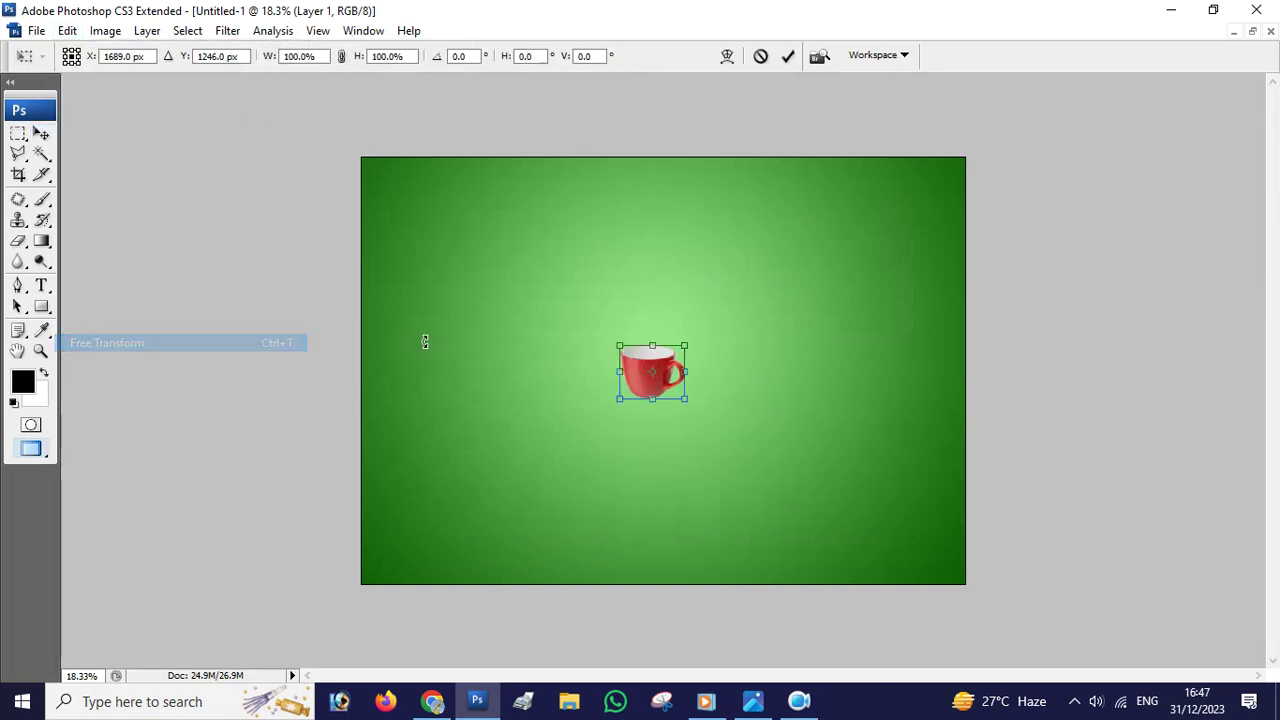
pyautogui.moveTo(684, 398); pyautogui.dragTo(786, 491)
pyautogui.moveTo(694, 345); pyautogui.dragTo(735, 364)
pyautogui.moveTo(821, 270); pyautogui.dragTo(812, 282)
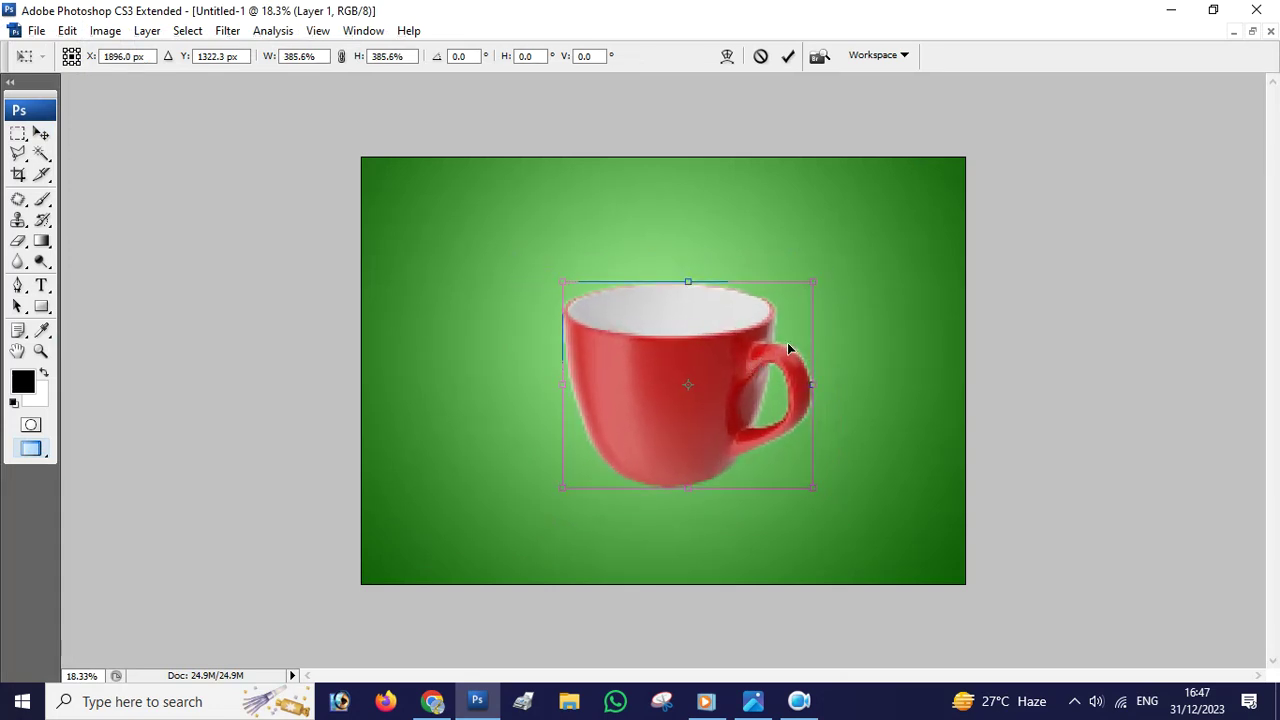
pyautogui.moveTo(812, 282); pyautogui.dragTo(822, 278)
pyautogui.press('Return')
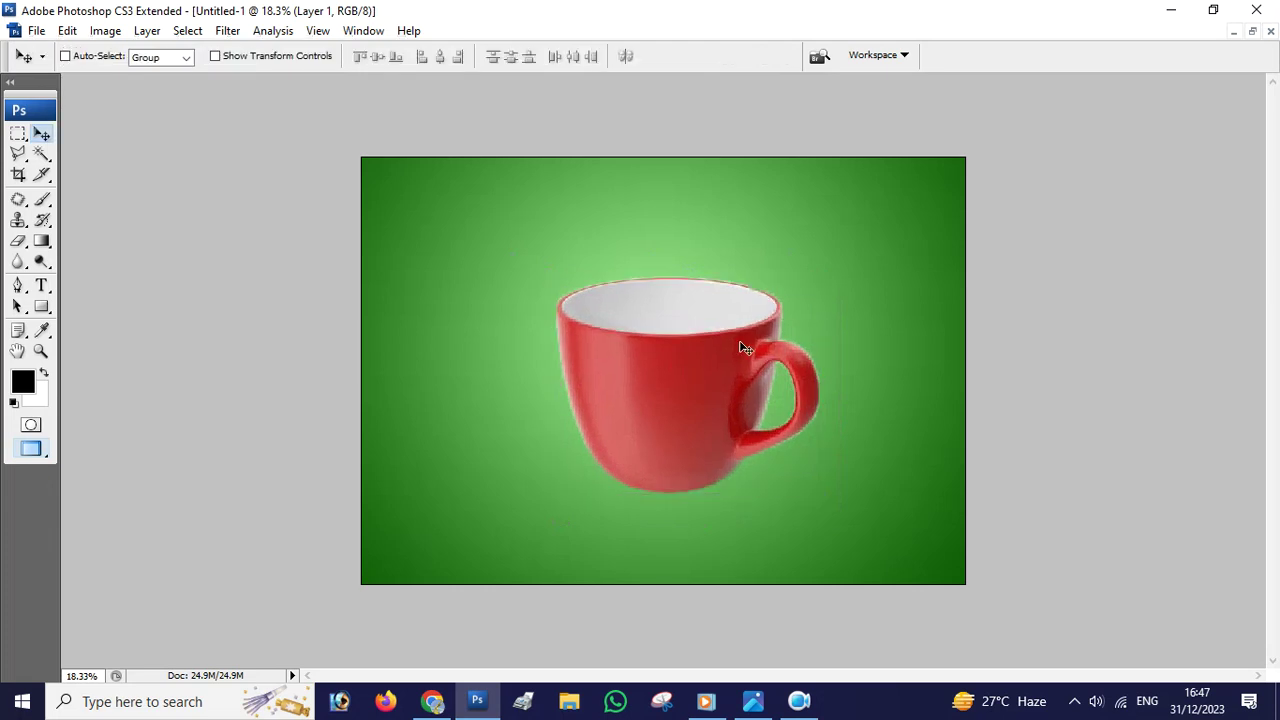
pyautogui.click(36, 30)
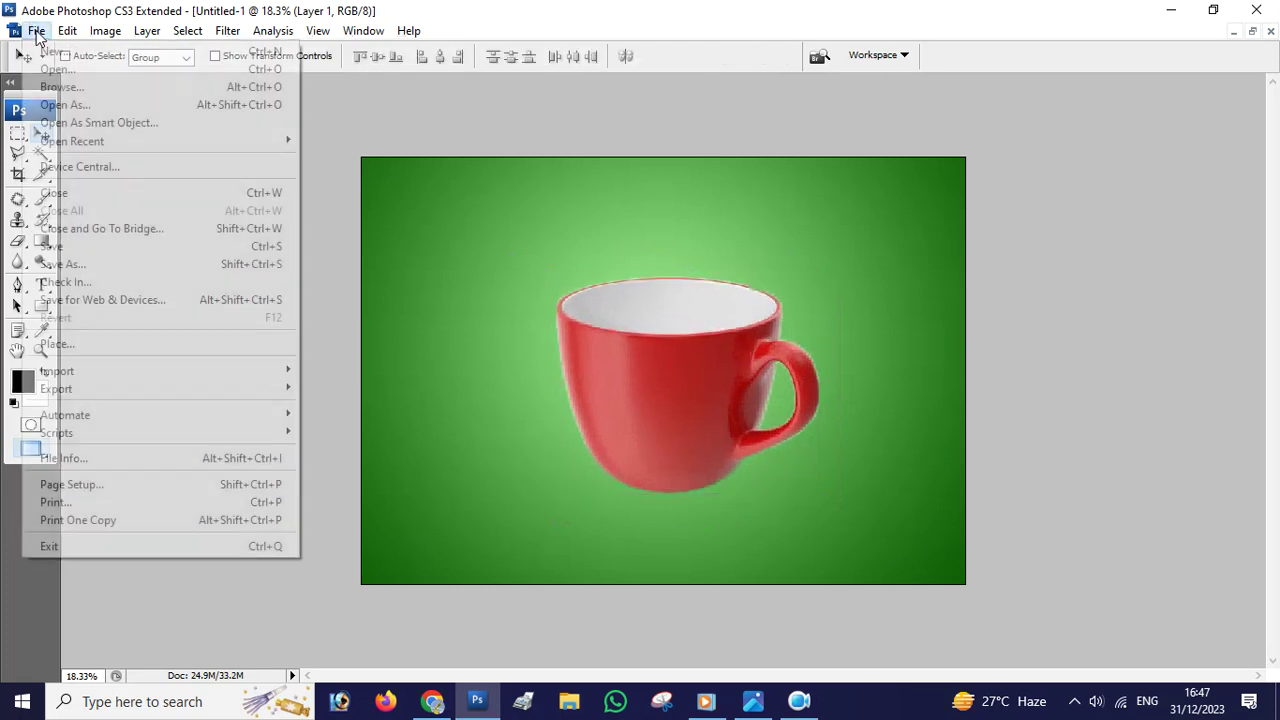
# - Open the Lemon image and try a colour-based selection of the lime
pyautogui.click(62, 70)
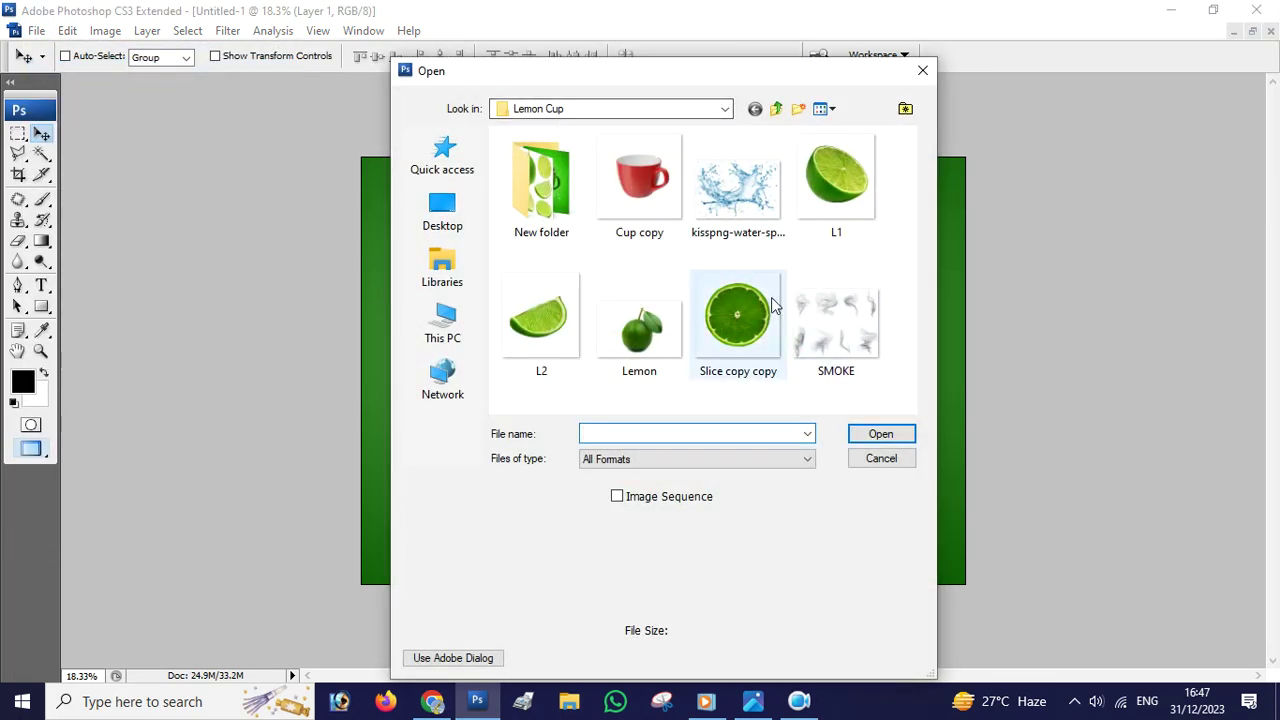
pyautogui.click(639, 320)
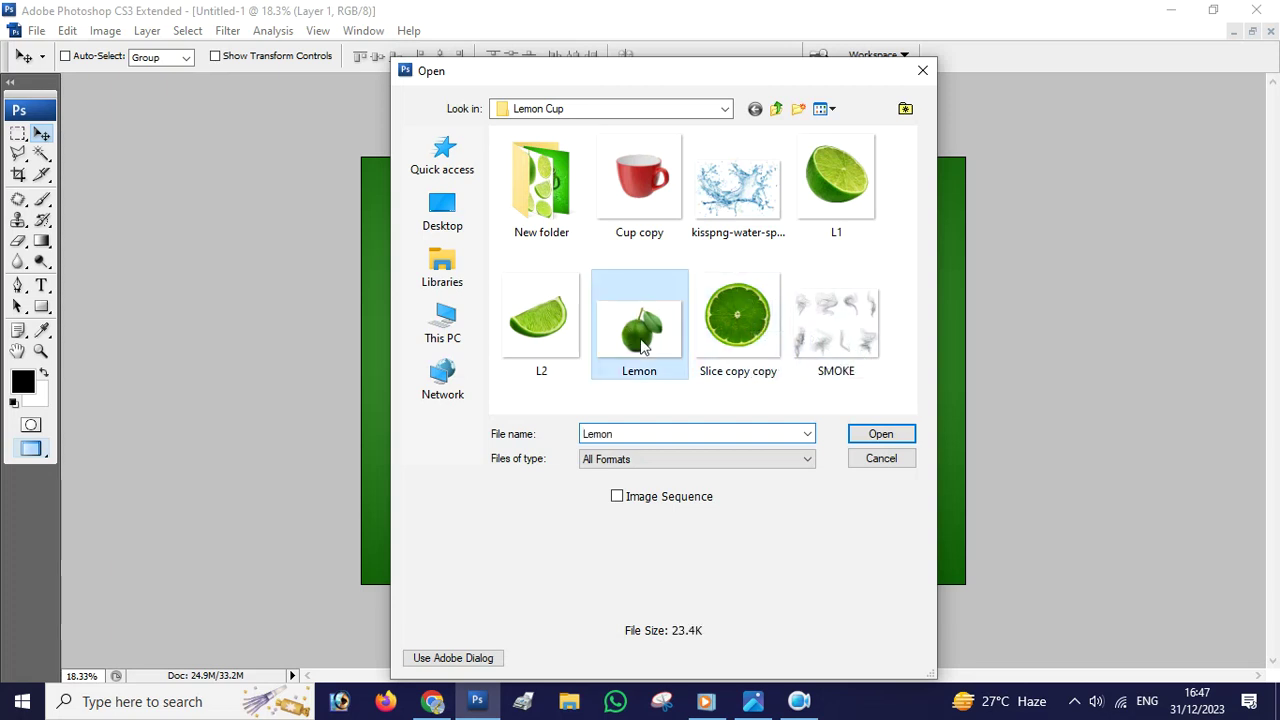
pyautogui.click(850, 434)
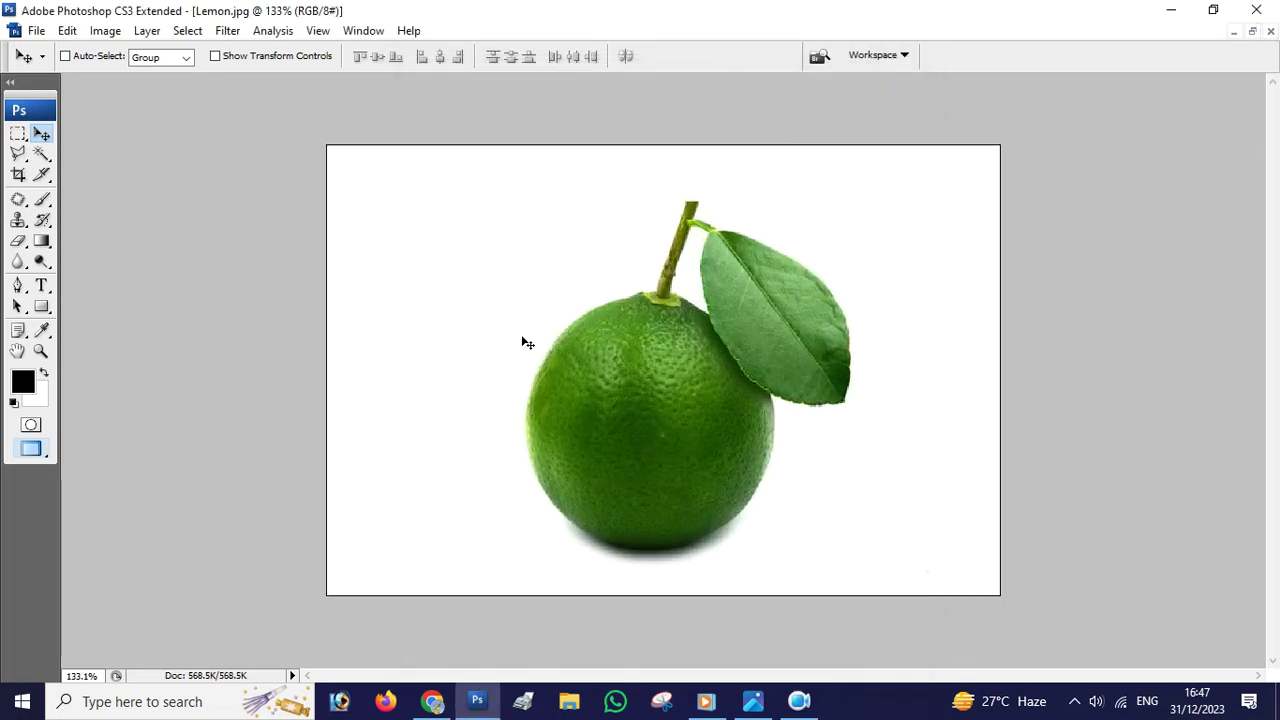
pyautogui.click(41, 153)
pyautogui.click(639, 394)
pyautogui.hotkey('ctrl', 'd')
# - Select the lime body without the leaf using Quick Selection, copy it, and return to Untitled-1
pyautogui.rightClick(41, 153)
pyautogui.click(148, 174)
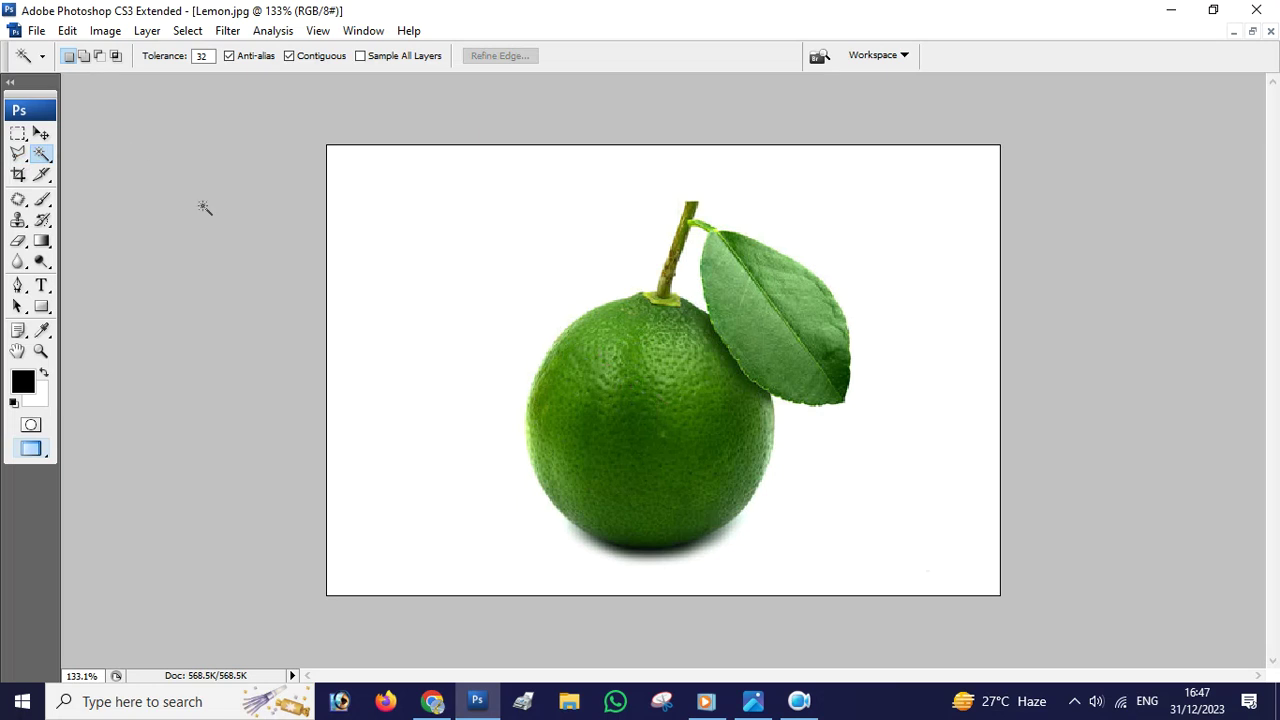
pyautogui.rightClick(41, 153)
pyautogui.click(110, 153)
pyautogui.click(676, 461)
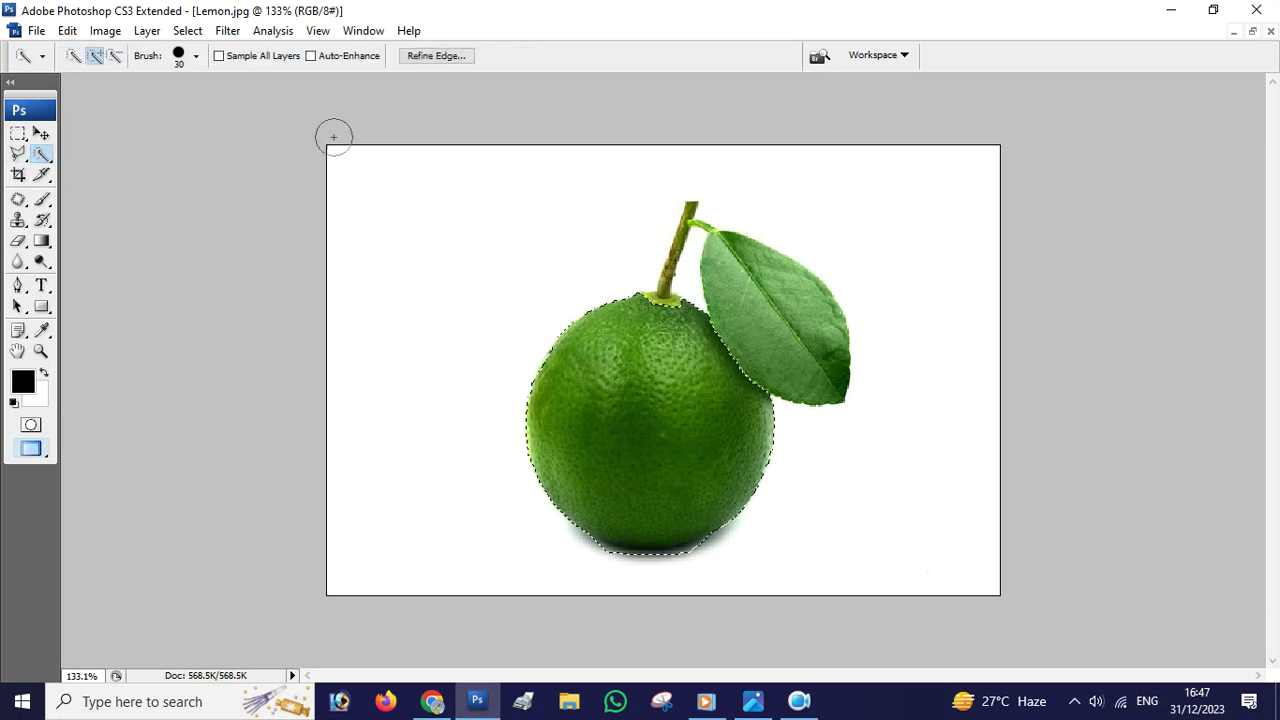
pyautogui.click(67, 31)
pyautogui.click(83, 157)
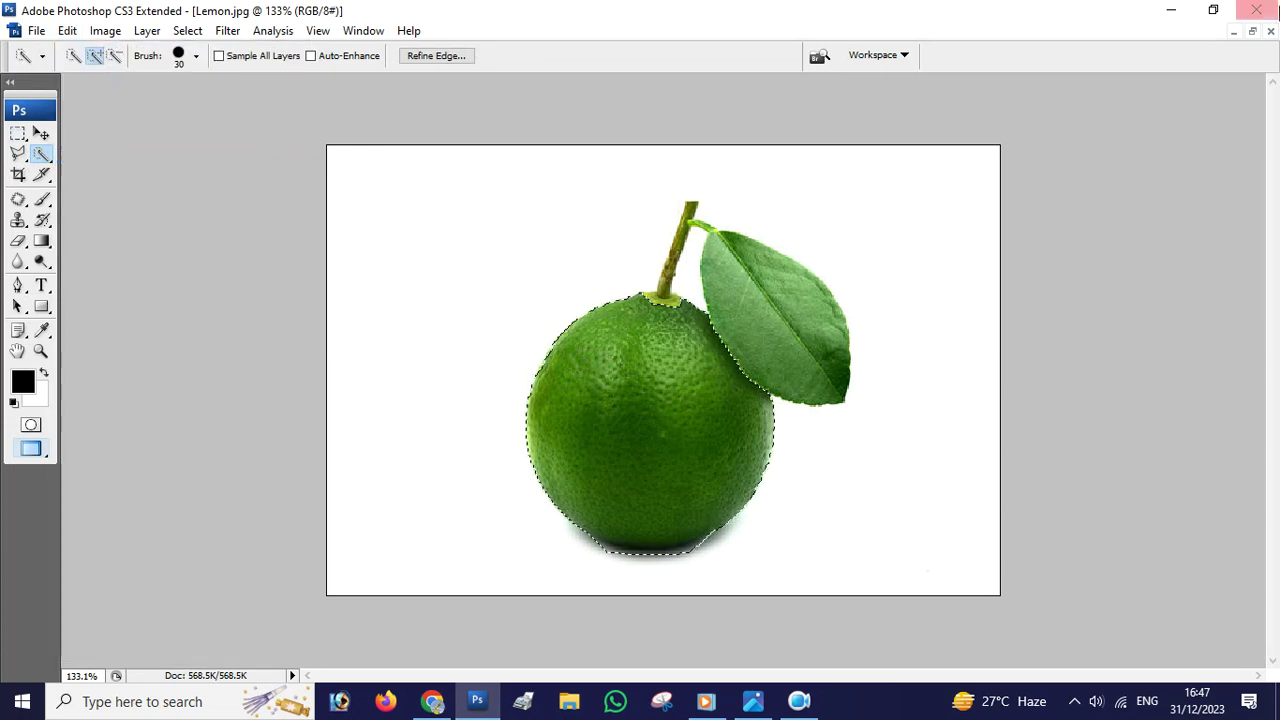
pyautogui.click(1270, 31)
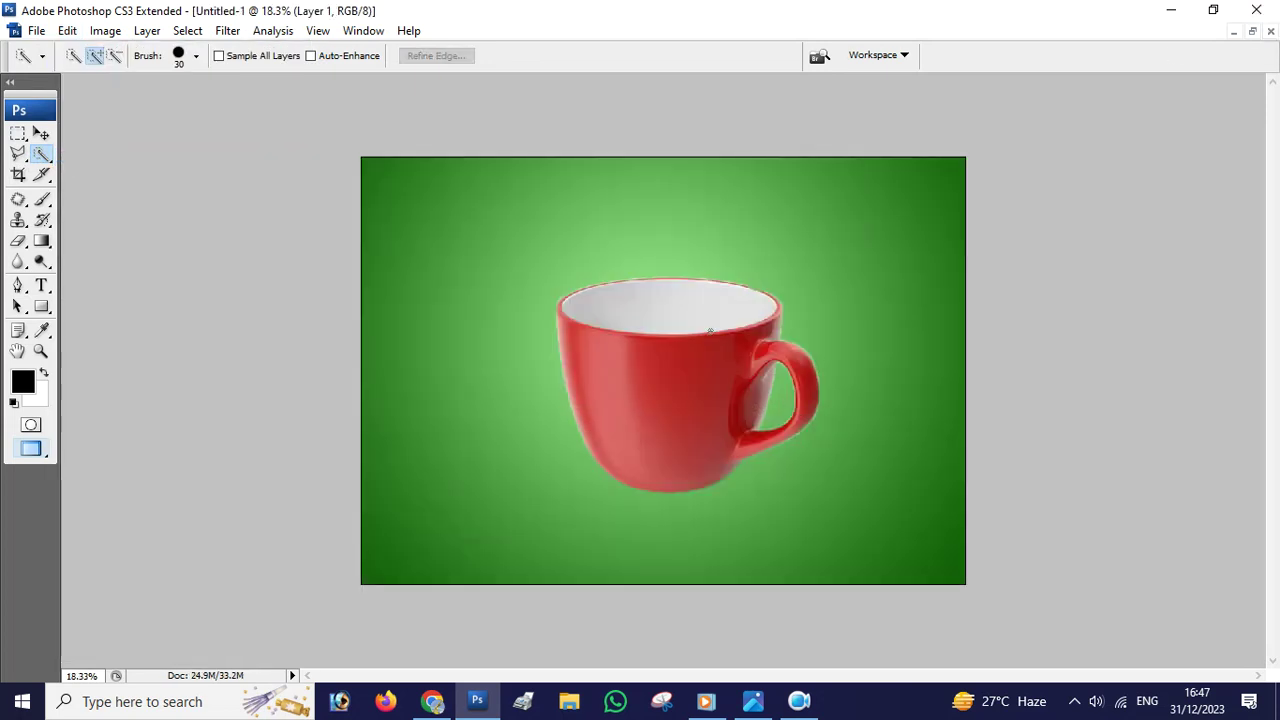
# - Paste the lime, stretch it to about 1004% by 759% over the cup, and show Layers
pyautogui.click(67, 31)
pyautogui.click(85, 191)
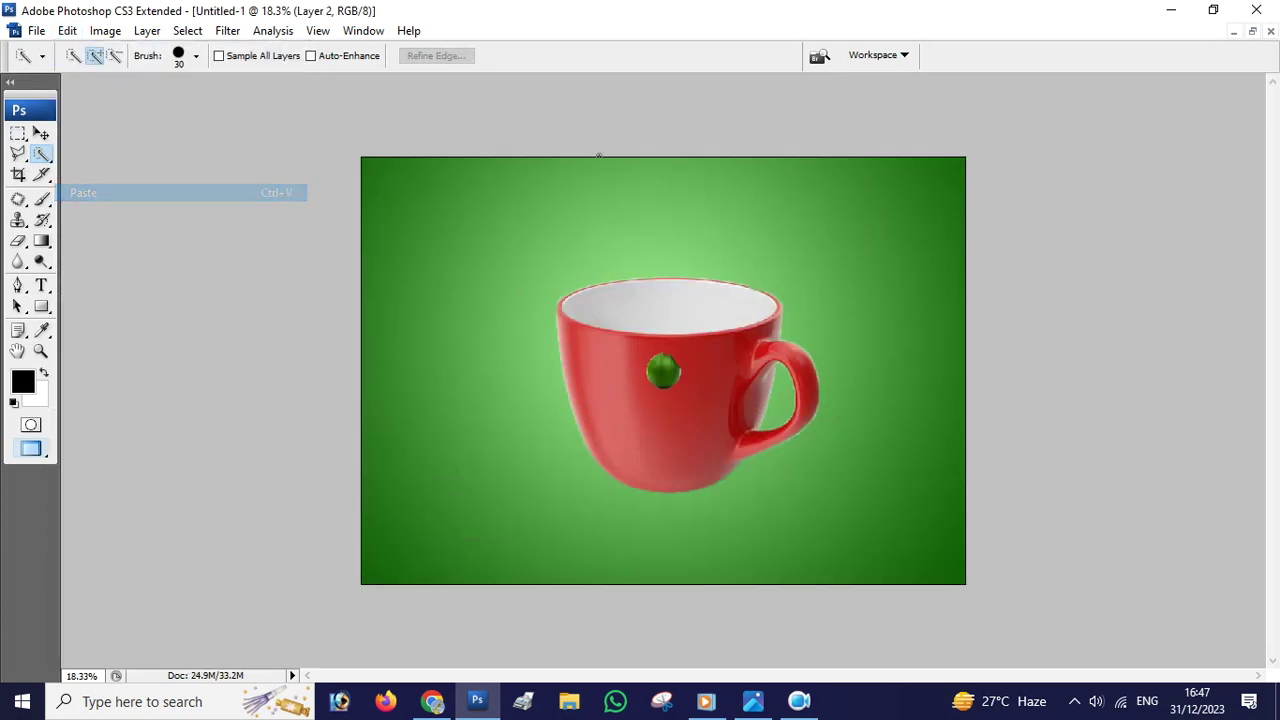
pyautogui.hotkey('ctrl', 't')
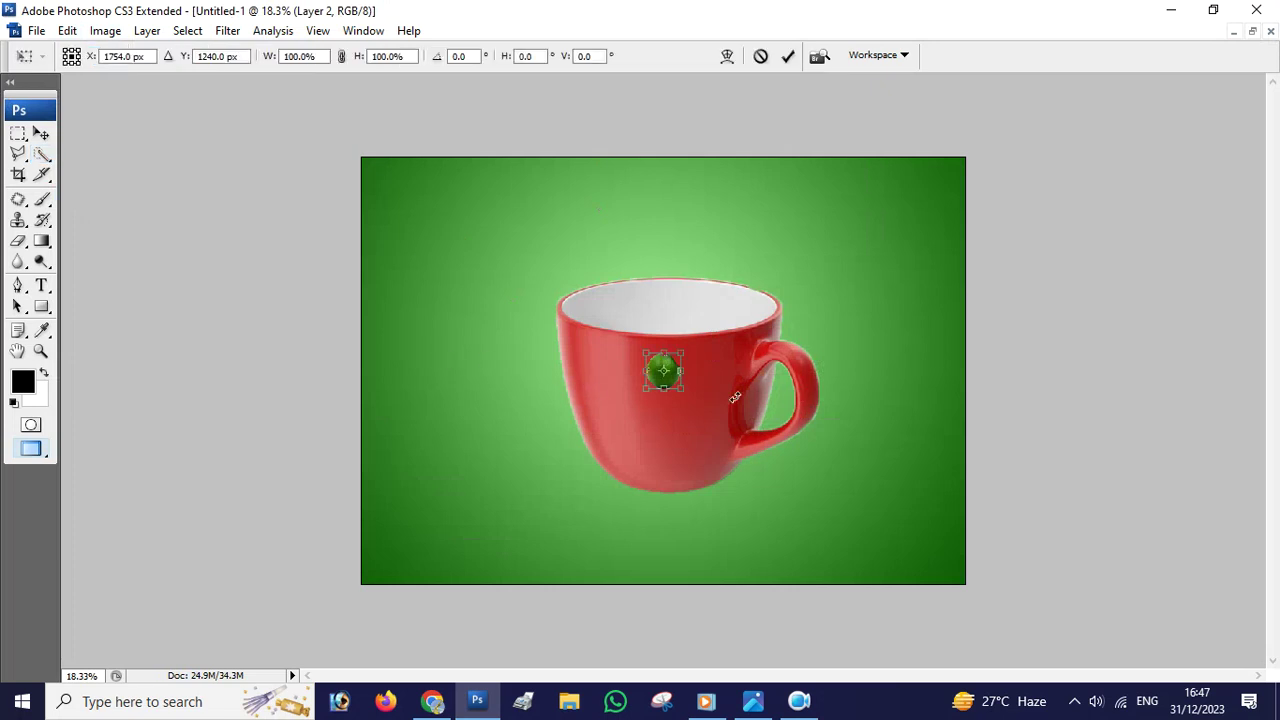
pyautogui.moveTo(685, 393); pyautogui.dragTo(805, 519)
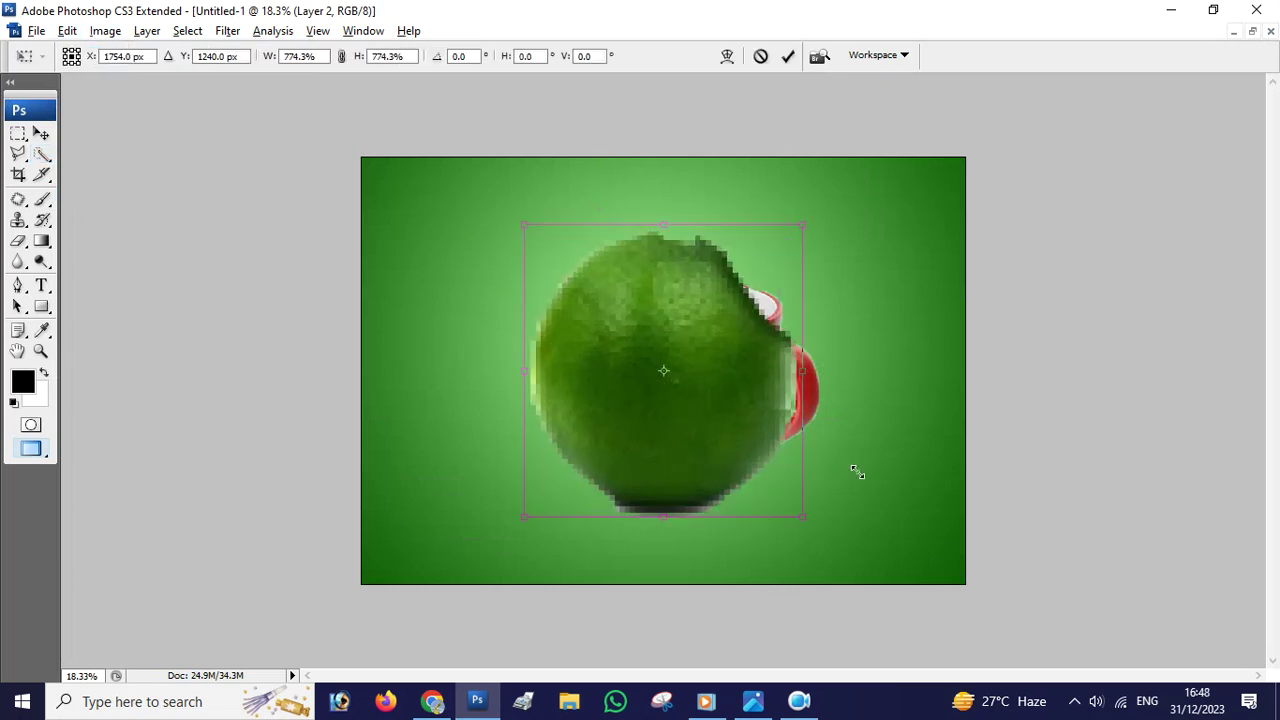
pyautogui.moveTo(802, 370); pyautogui.dragTo(835, 372)
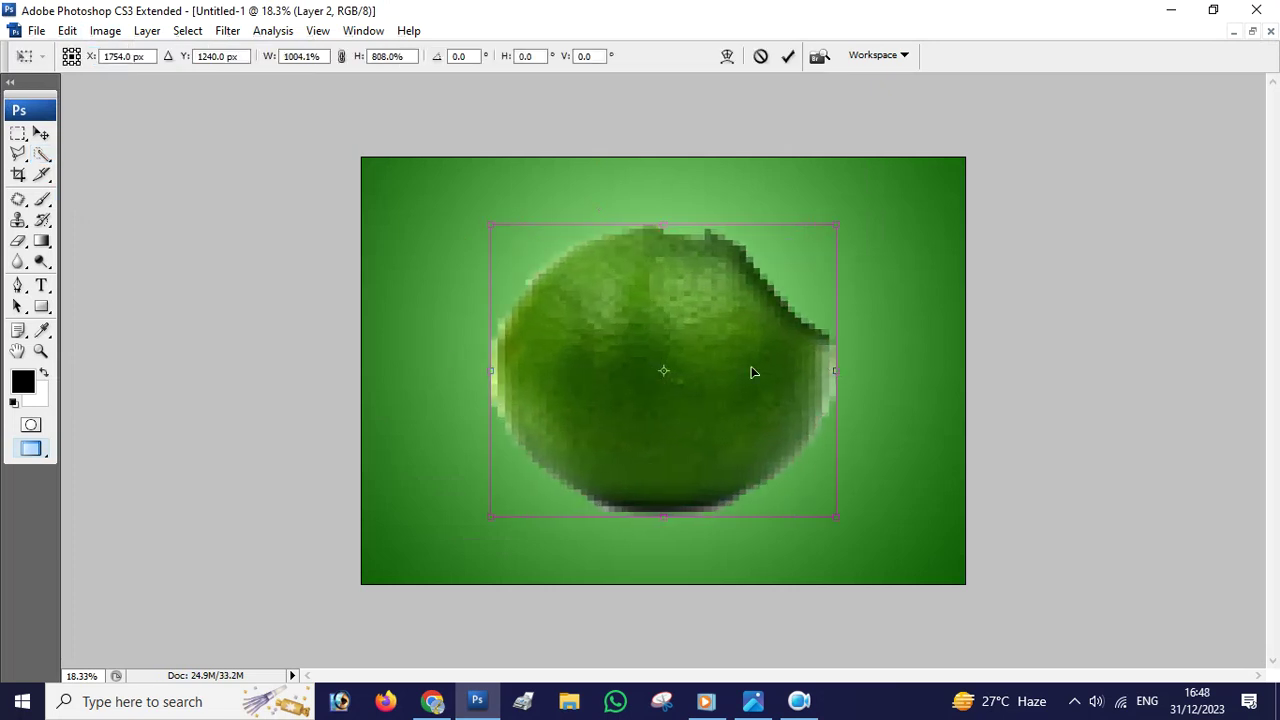
pyautogui.moveTo(753, 371); pyautogui.dragTo(759, 361)
pyautogui.moveTo(669, 214)
pyautogui.mouseDown()
pyautogui.moveTo(669, 262)
pyautogui.moveTo(701, 234)
pyautogui.mouseUp()
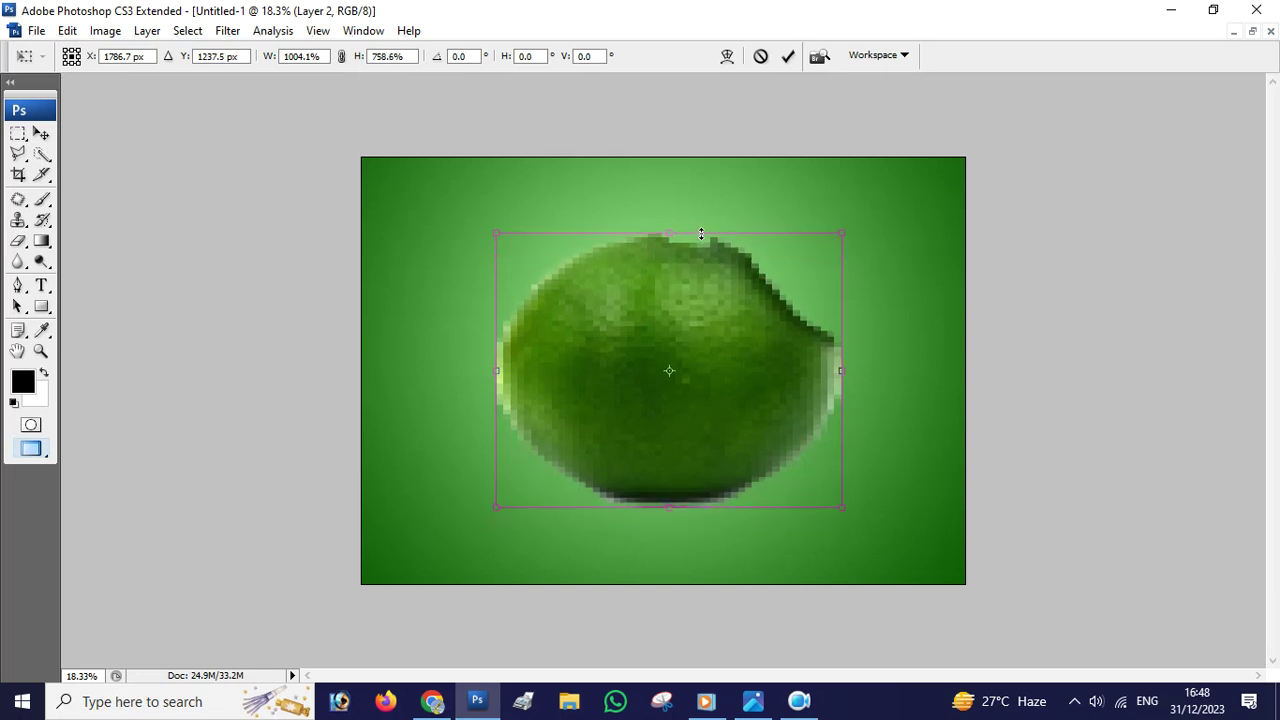
pyautogui.press('Return')
pyautogui.press('w')
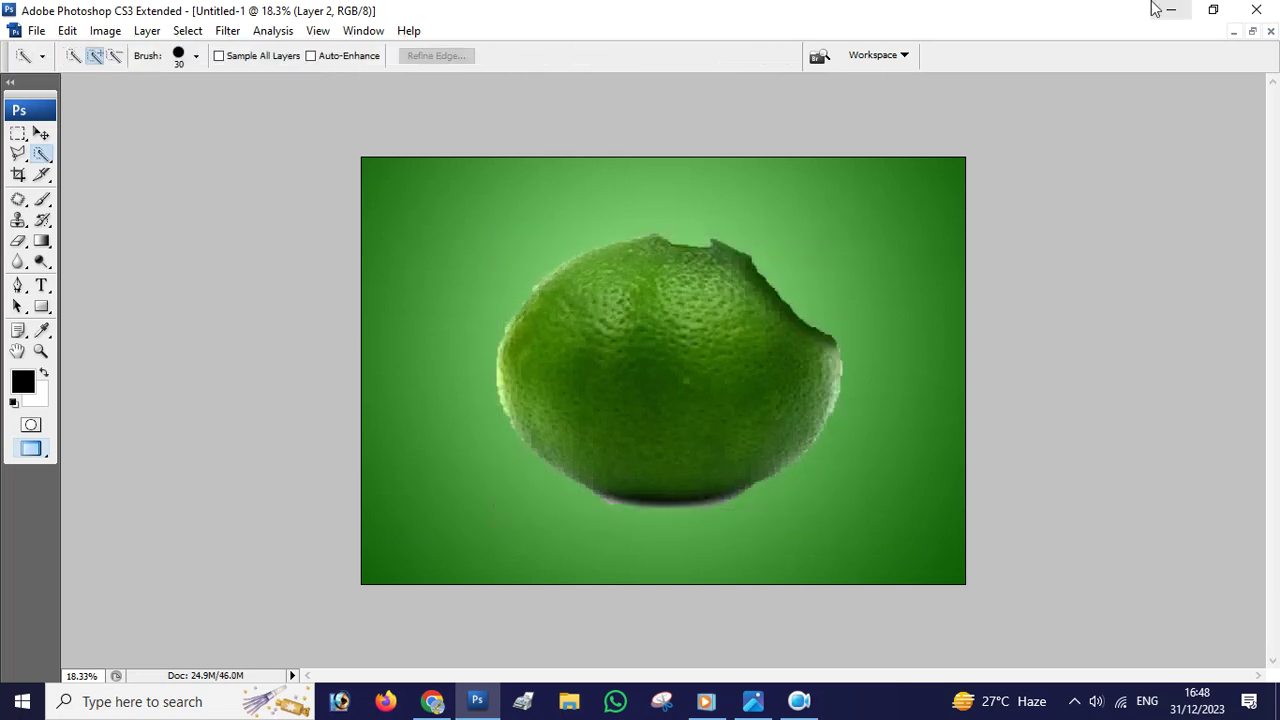
pyautogui.click(378, 33)
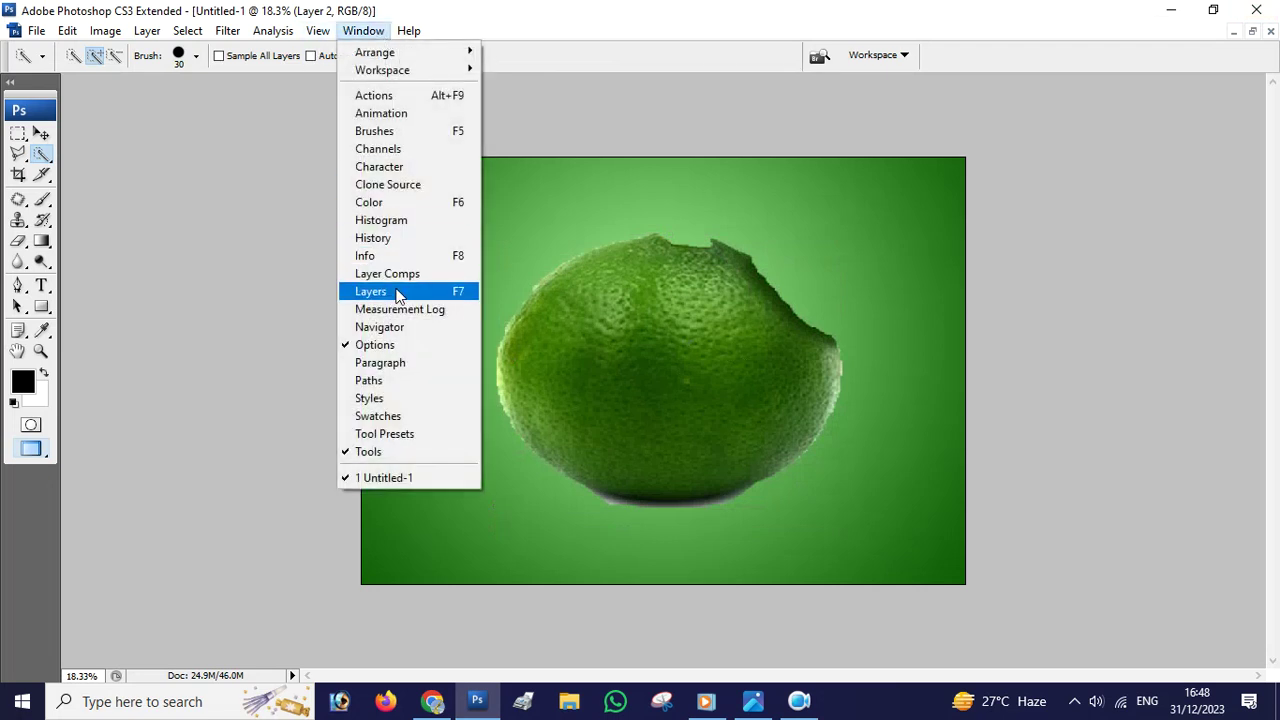
pyautogui.click(400, 291)
# - Lower Layer 2 to 61% opacity, align the lime over the cup, then restore 100%
pyautogui.click(1263, 127)
pyautogui.moveTo(1262, 147); pyautogui.dragTo(1228, 147)
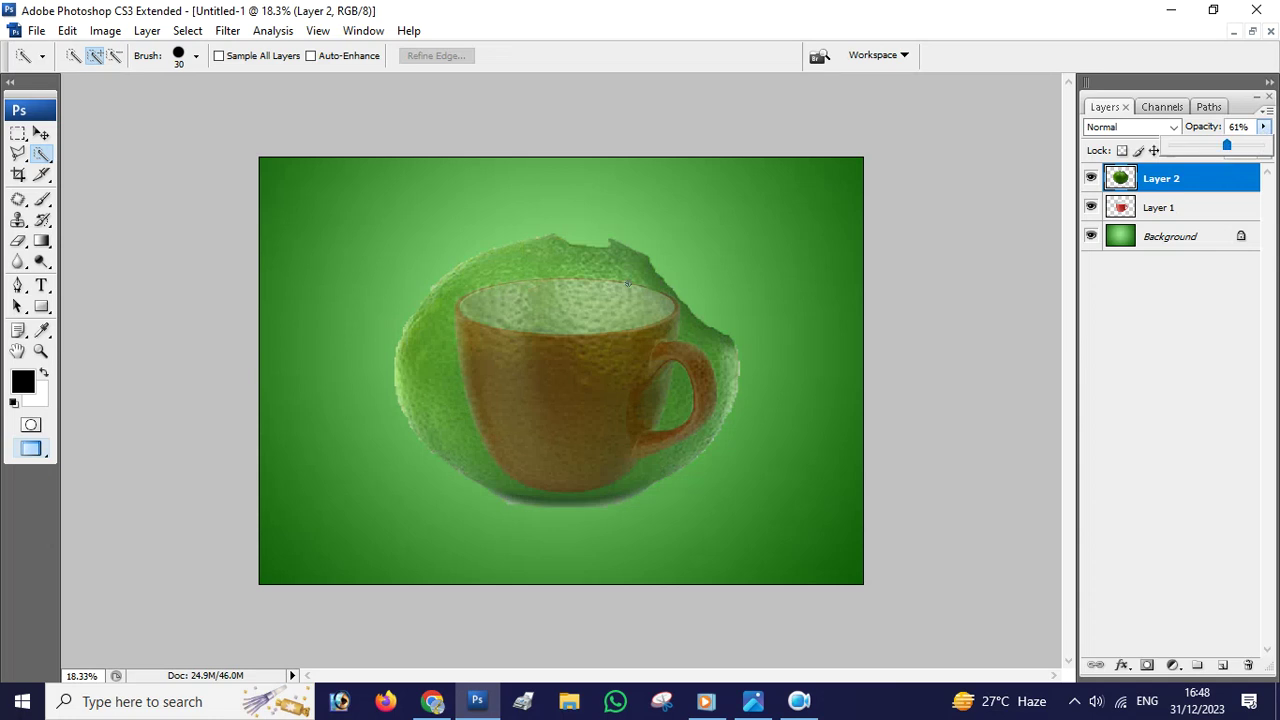
pyautogui.click(41, 133)
pyautogui.moveTo(529, 337)
pyautogui.mouseDown()
pyautogui.moveTo(611, 279)
pyautogui.moveTo(585, 285)
pyautogui.mouseUp()
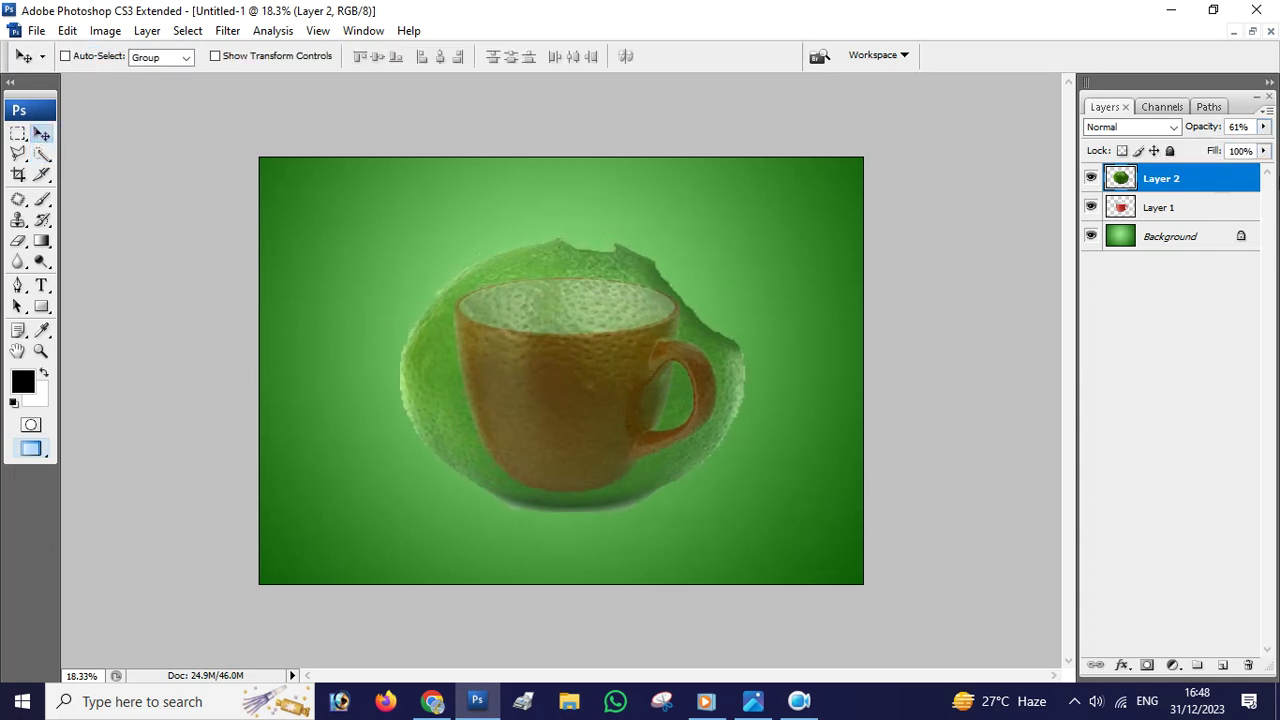
pyautogui.click(1263, 127)
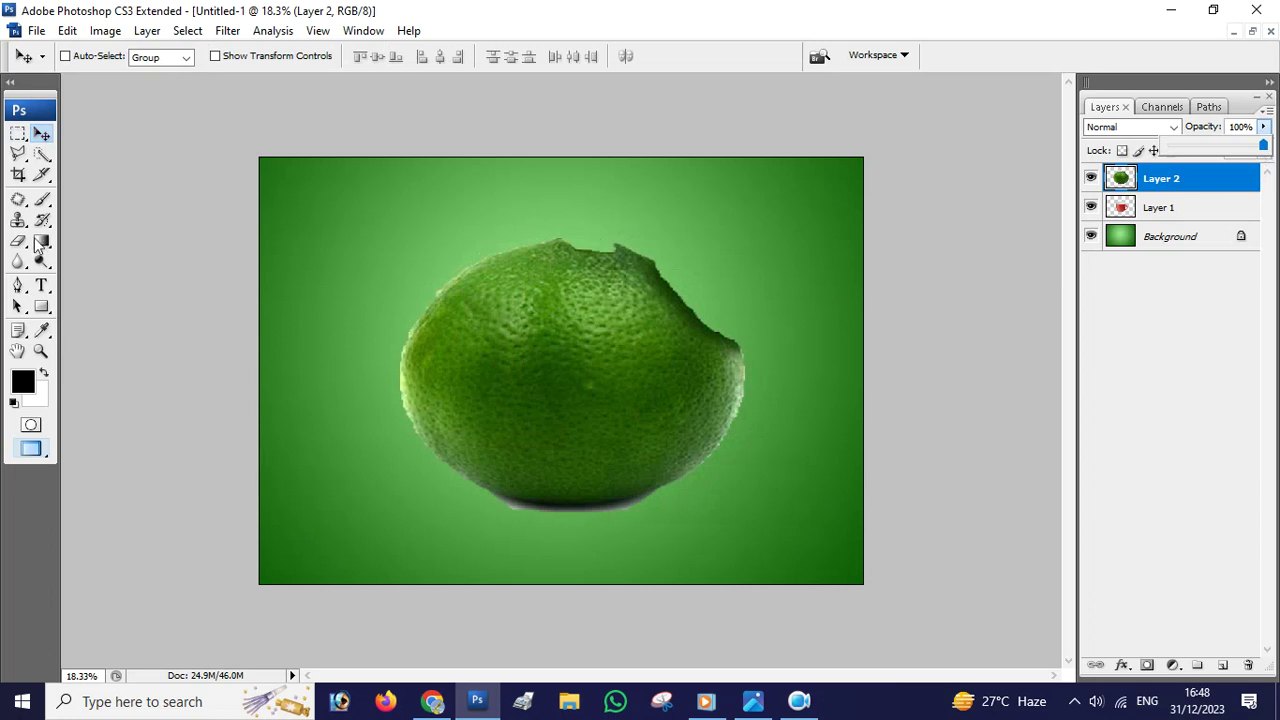
pyautogui.rightClick(1193, 175)
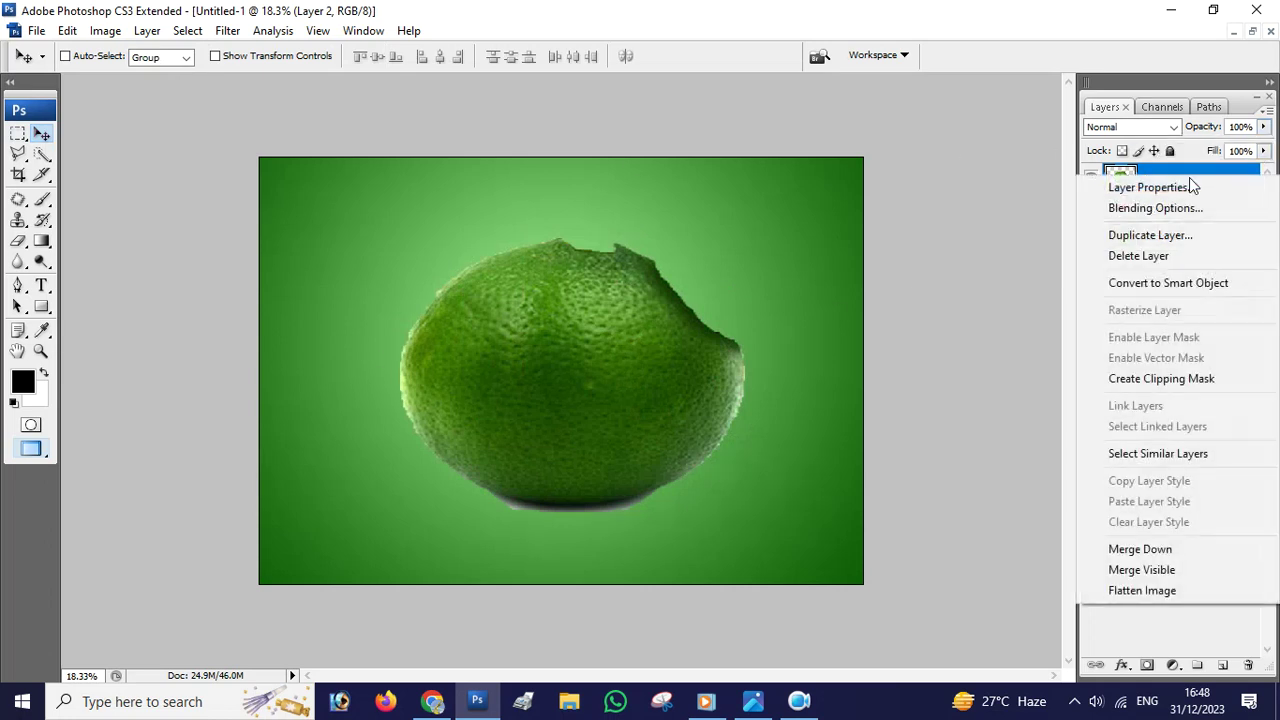
# - Clip the lime layer to the cup and duplicate it as Layer 2 copy
pyautogui.click(1169, 390)
pyautogui.rightClick(1199, 176)
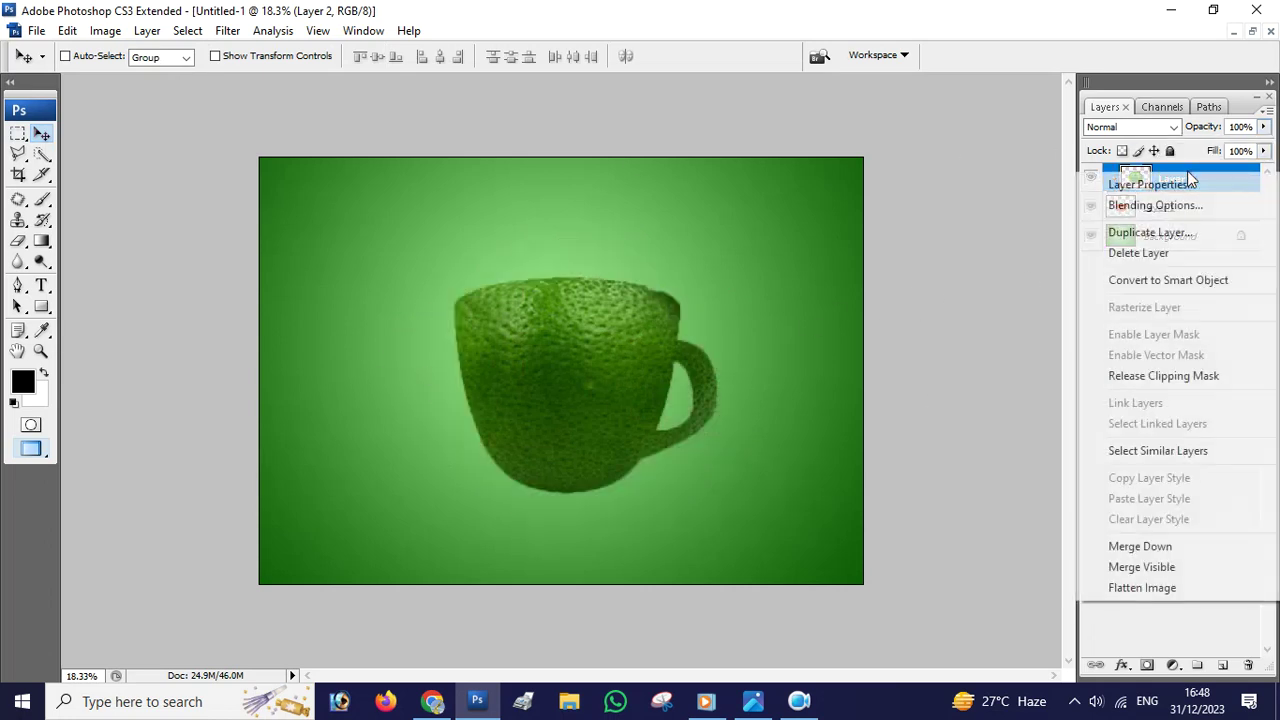
pyautogui.click(1160, 232)
pyautogui.click(815, 213)
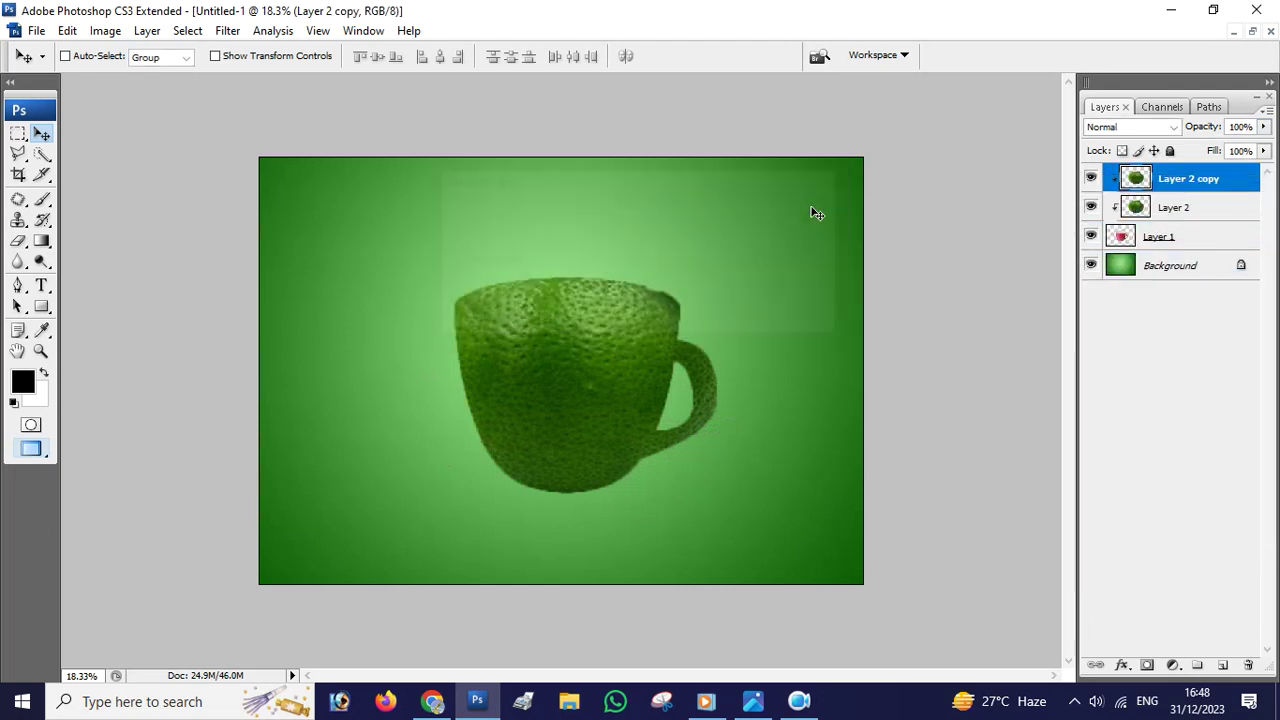
# - Set Layer 2 to Hard Light and Layer 2 copy to Pin Light, then hide the copy
pyautogui.click(1162, 212)
pyautogui.click(1140, 127)
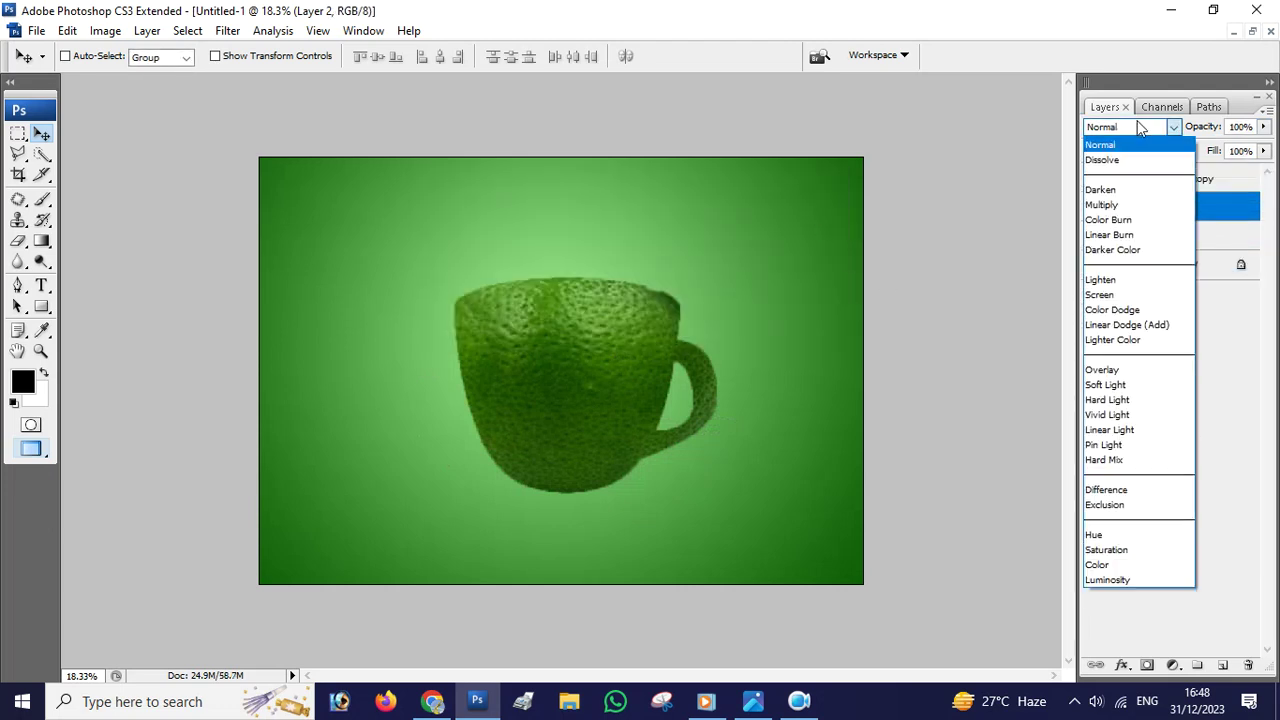
pyautogui.click(1121, 400)
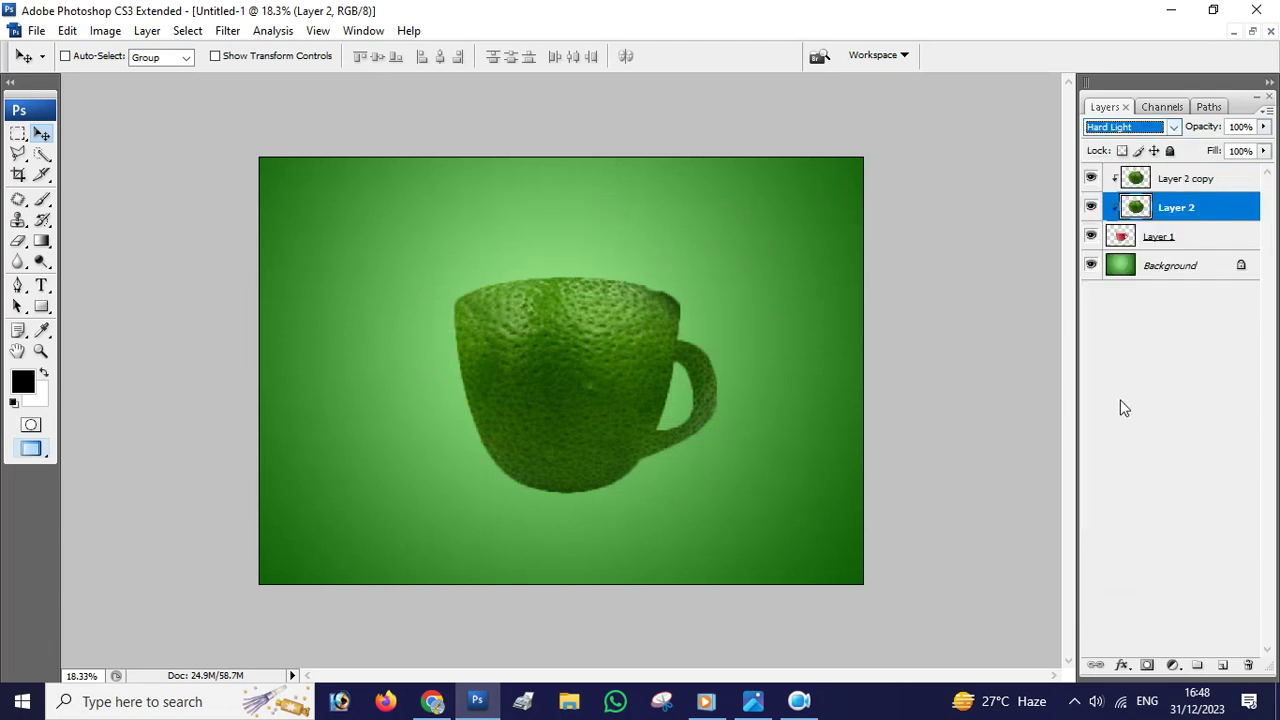
pyautogui.click(1182, 186)
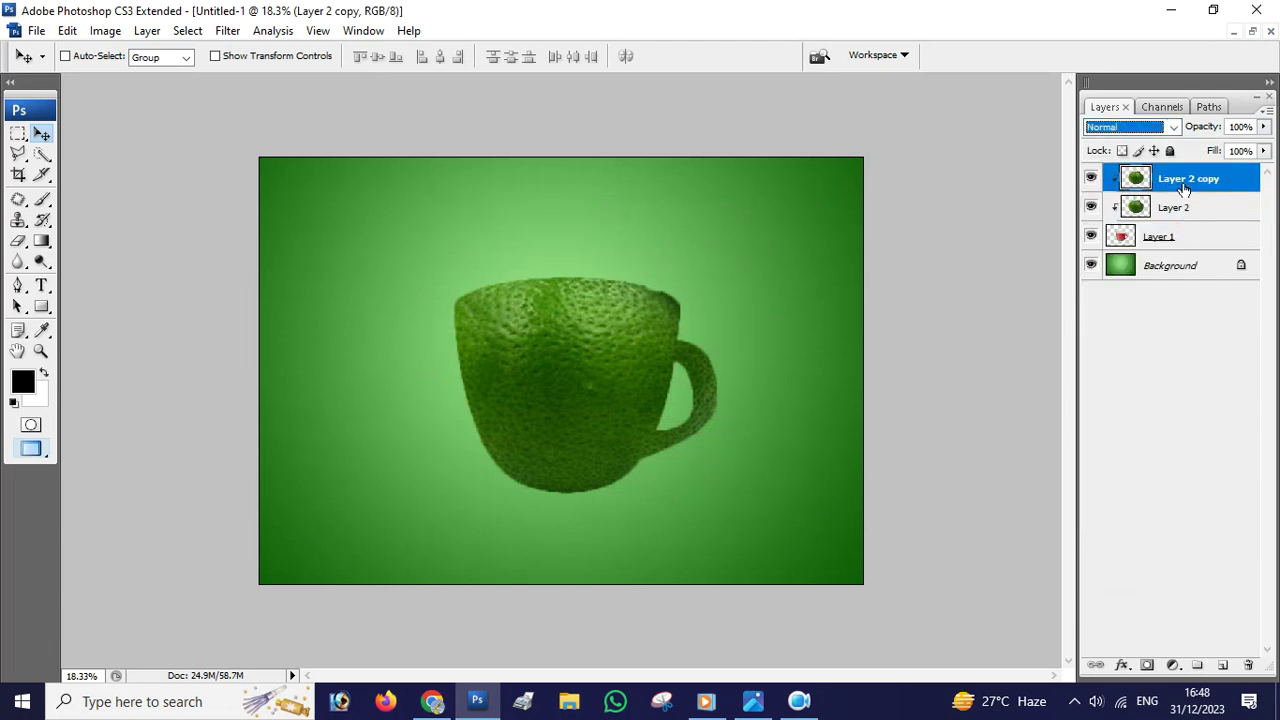
pyautogui.click(1143, 130)
pyautogui.click(1121, 446)
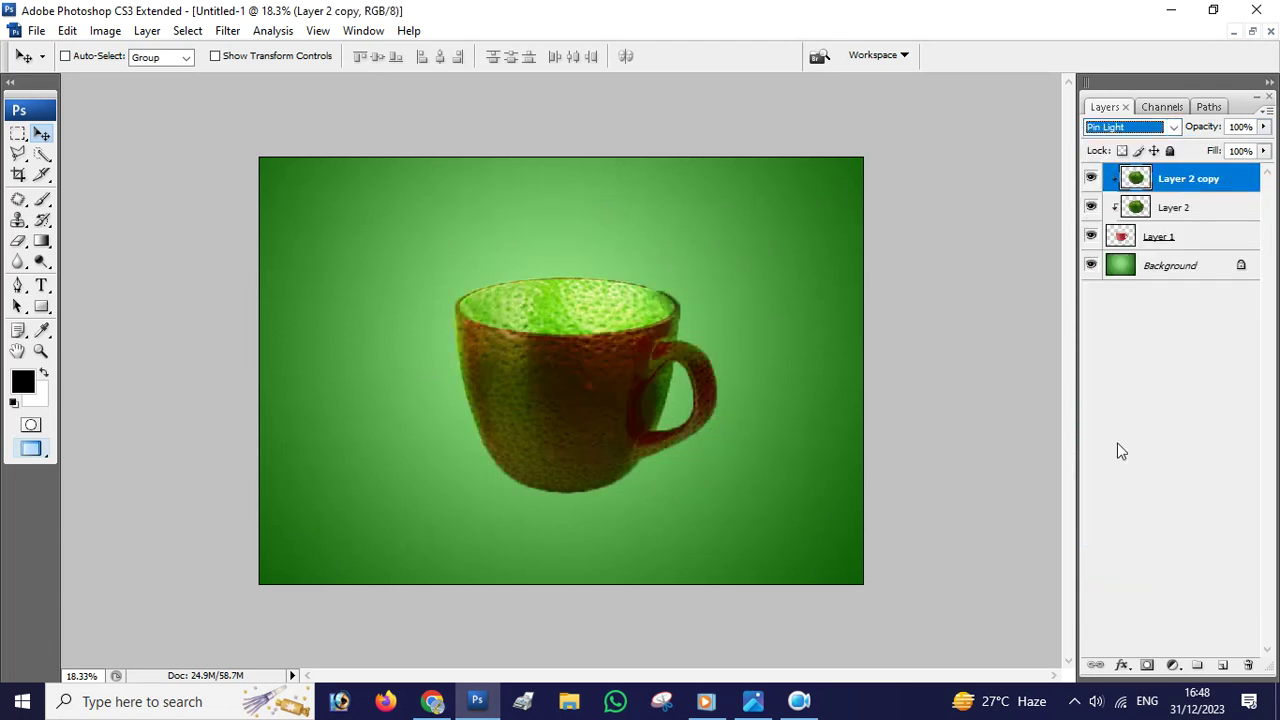
pyautogui.click(1091, 178)
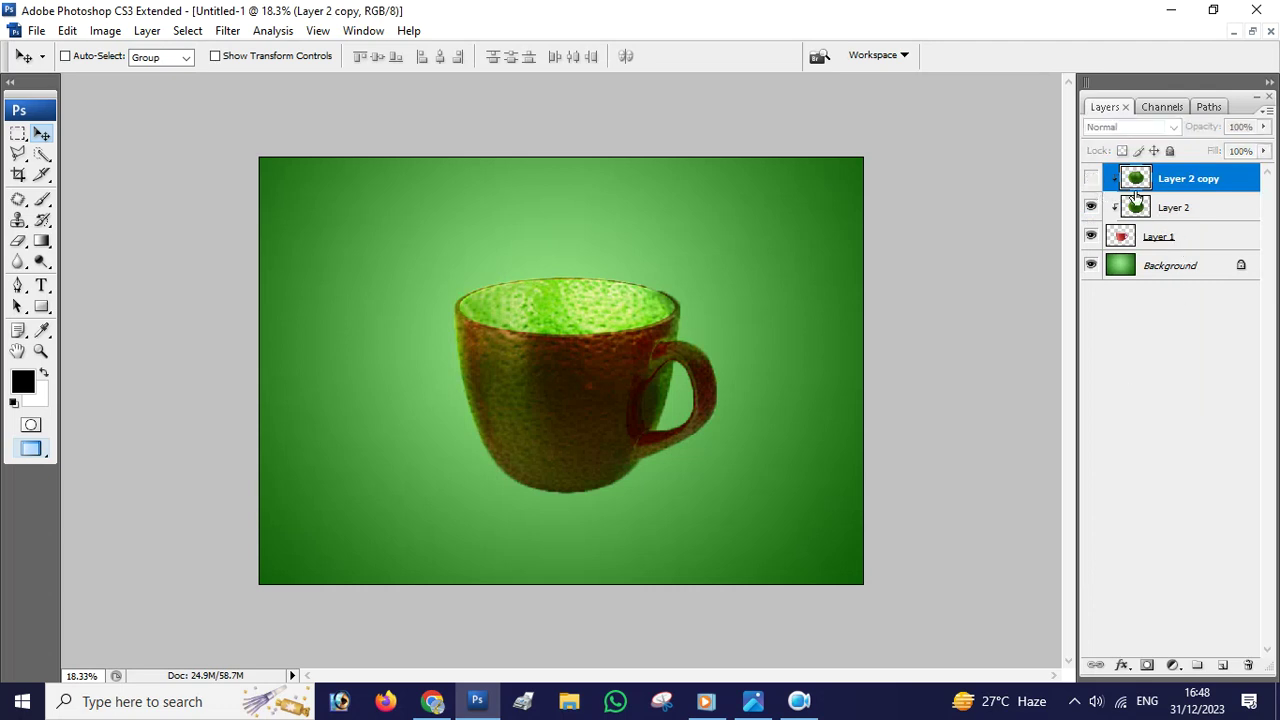
# - Cycle Layer 2's blend modes, leave it on Pin Light, and hide it
pyautogui.click(1182, 212)
pyautogui.click(1140, 128)
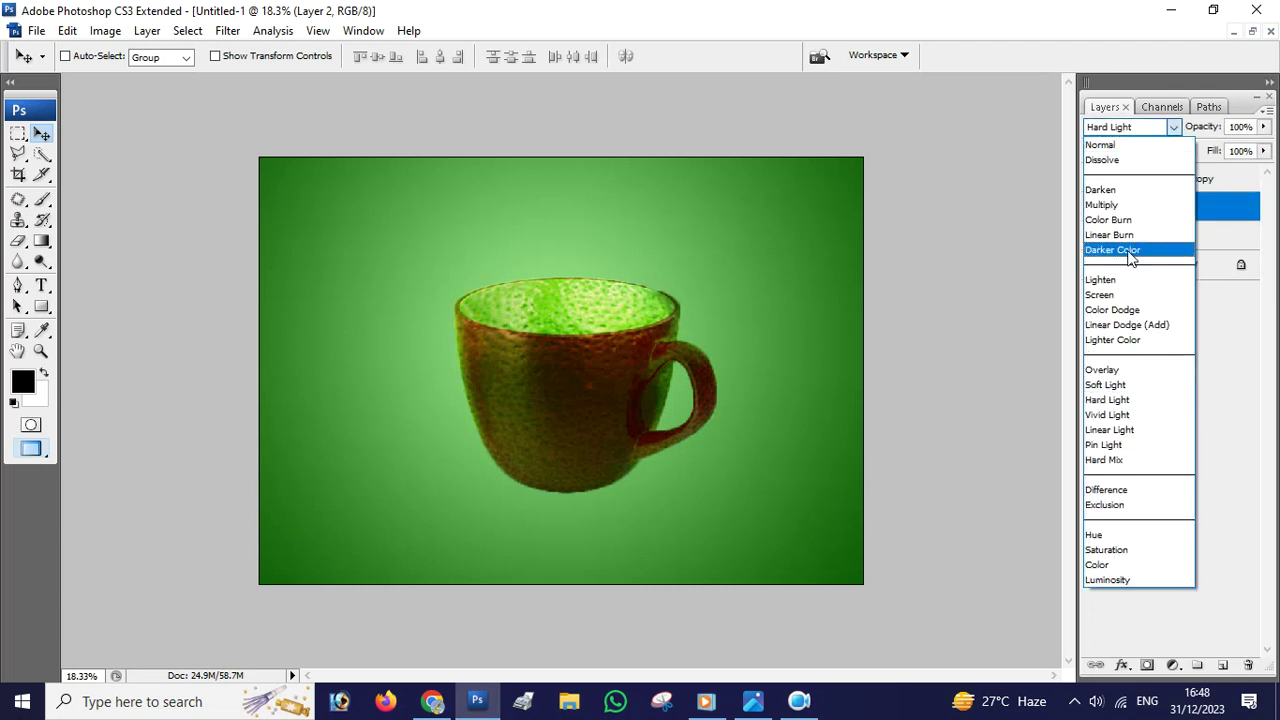
pyautogui.click(1125, 249)
pyautogui.press('Up')
pyautogui.press('Up')
pyautogui.press('Up')
pyautogui.press('Up')
pyautogui.press('Up')
pyautogui.press('Up')
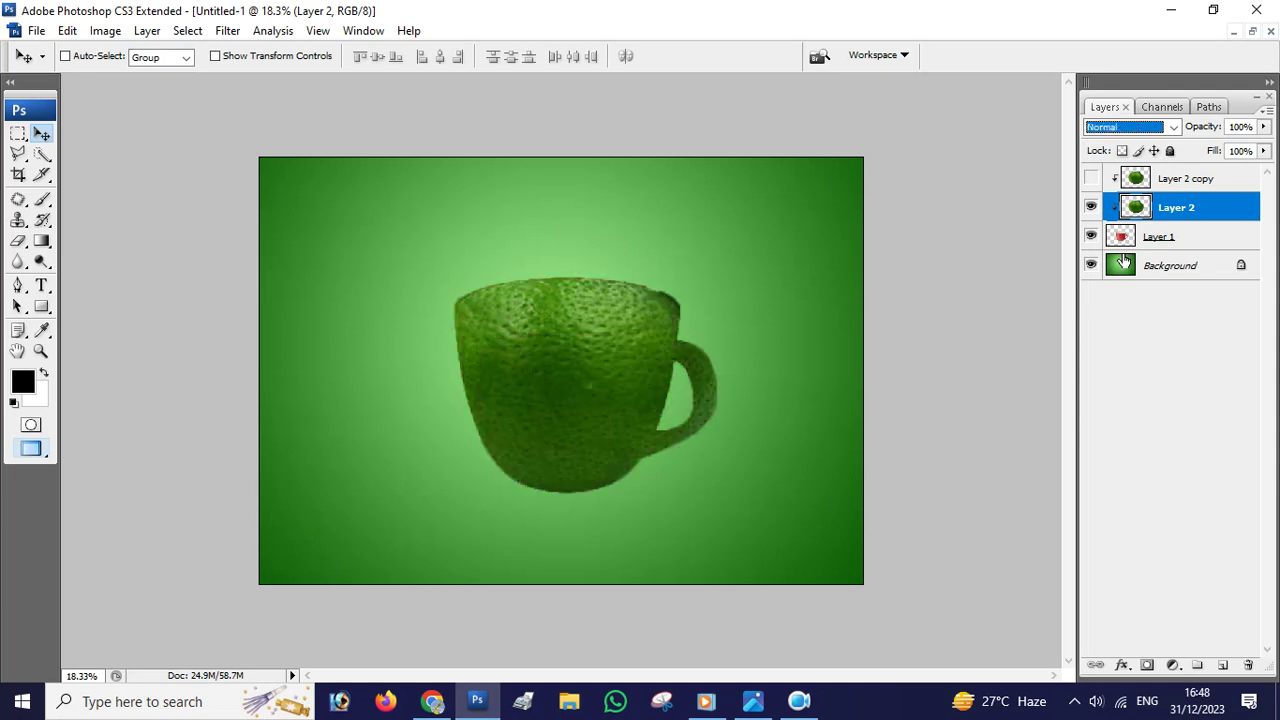
pyautogui.press('Down')
pyautogui.press('Down')
pyautogui.press('Down')
pyautogui.press('Down')
pyautogui.press('Down')
pyautogui.press('Down')
pyautogui.press('Down')
pyautogui.press('Down')
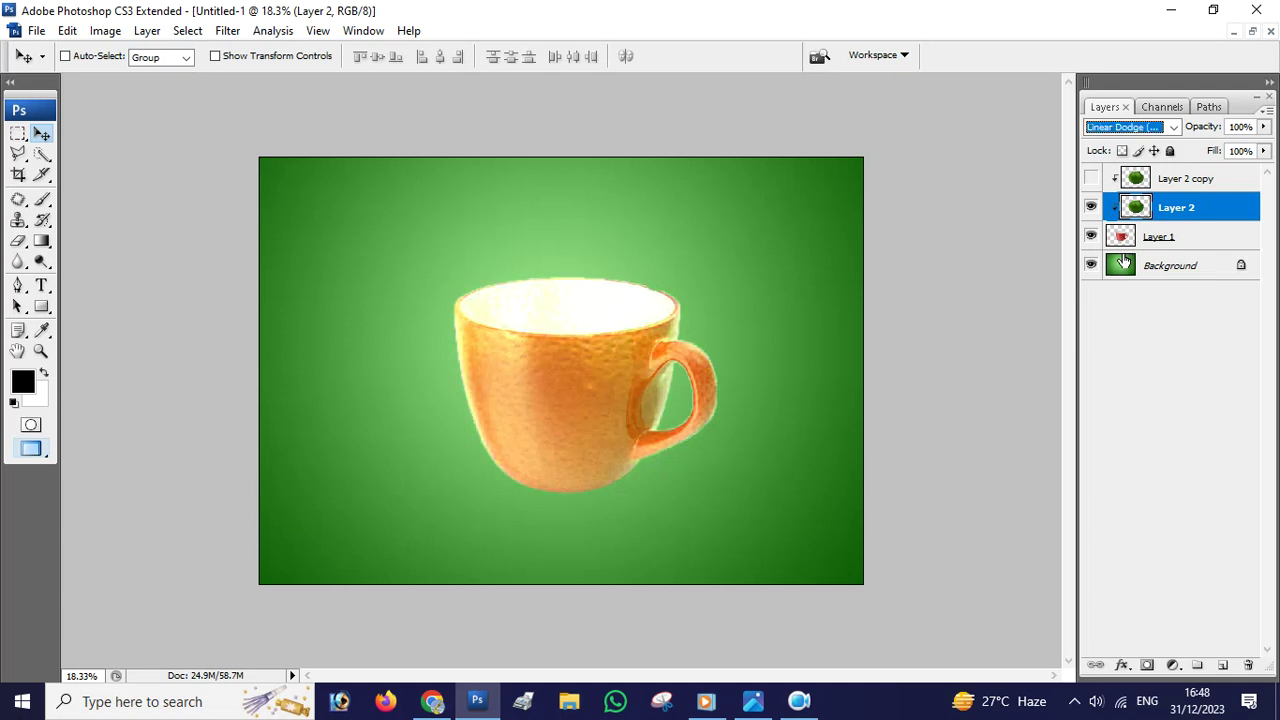
pyautogui.press('Down')
pyautogui.press('Down')
pyautogui.press('Down')
pyautogui.press('Down')
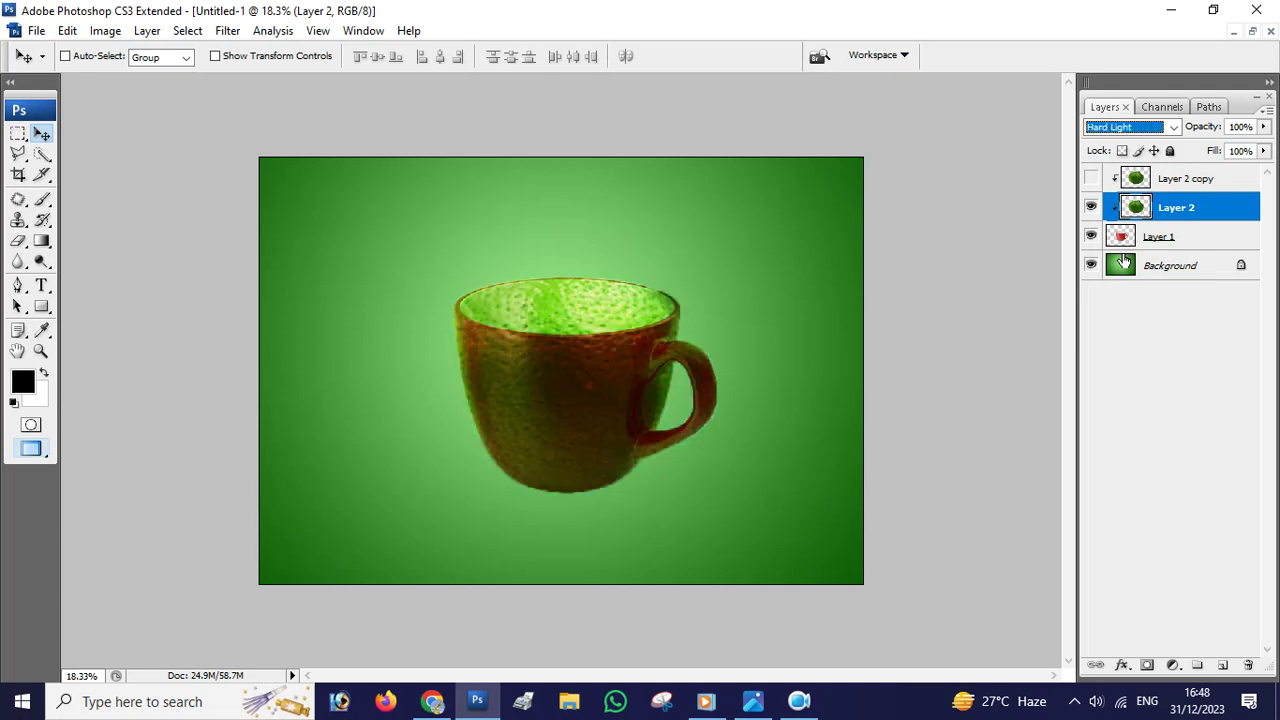
pyautogui.press('Down')
pyautogui.press('Down')
pyautogui.press('Down')
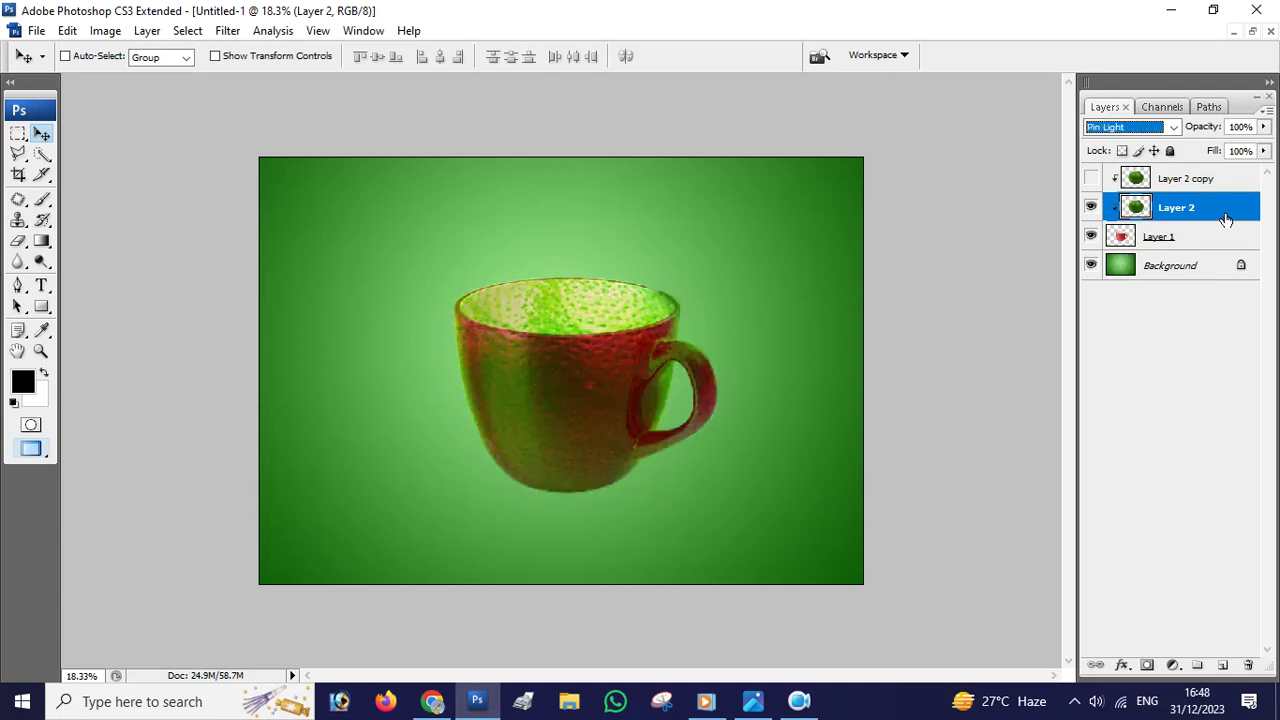
pyautogui.click(1091, 207)
pyautogui.click(1202, 240)
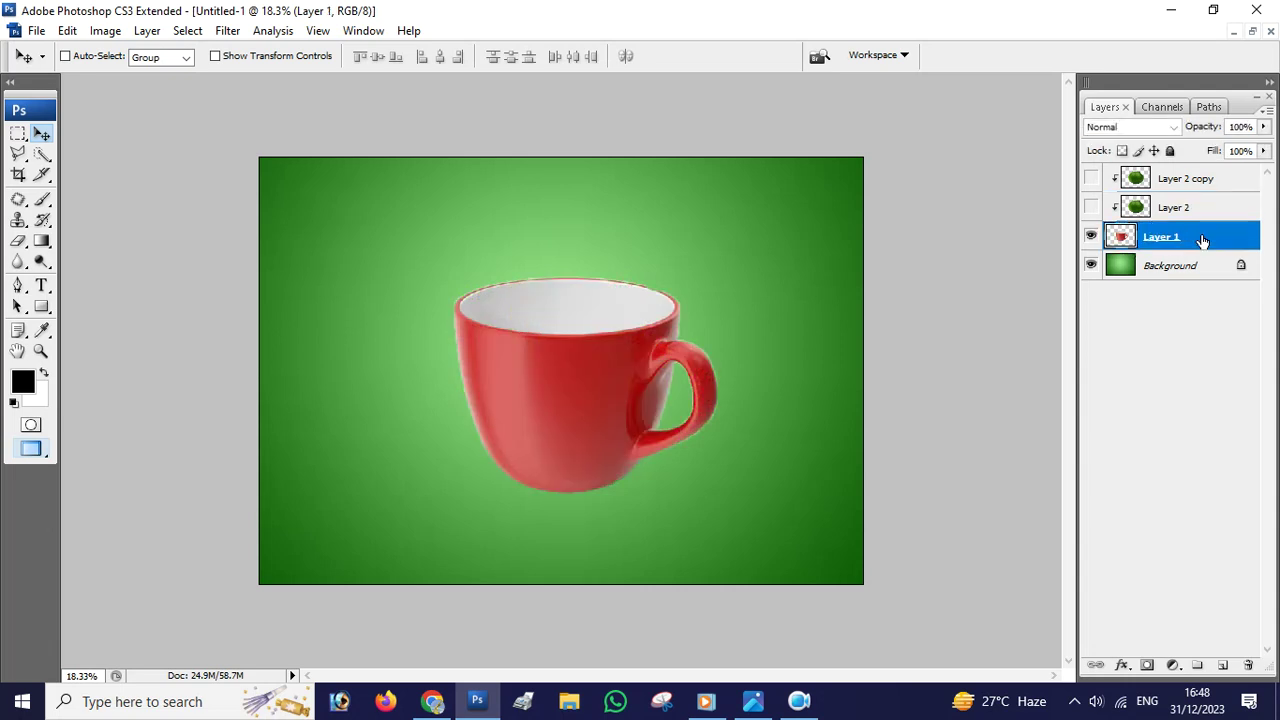
# - Desaturate the cup on Layer 1 to grey, then show Layer 2 in Hard Light mode
pyautogui.click(105, 30)
pyautogui.moveTo(133, 78)
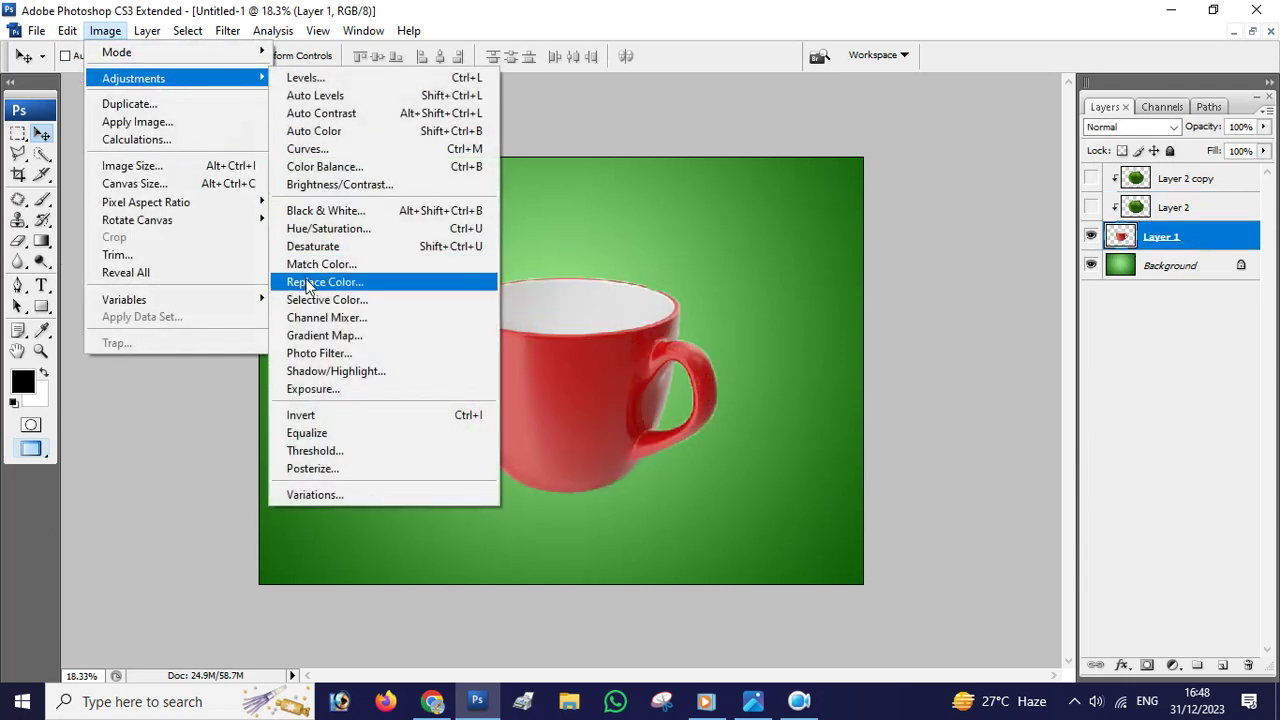
pyautogui.click(350, 246)
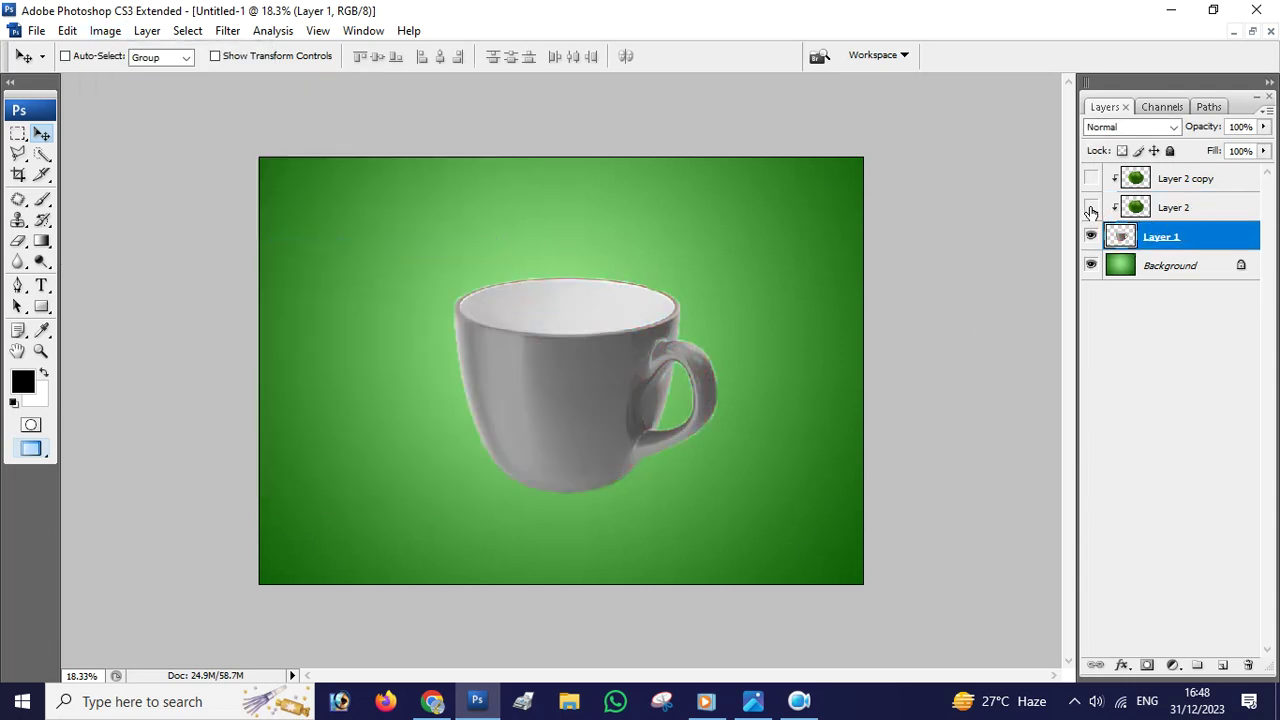
pyautogui.click(1090, 212)
pyautogui.click(1185, 207)
pyautogui.click(1125, 127)
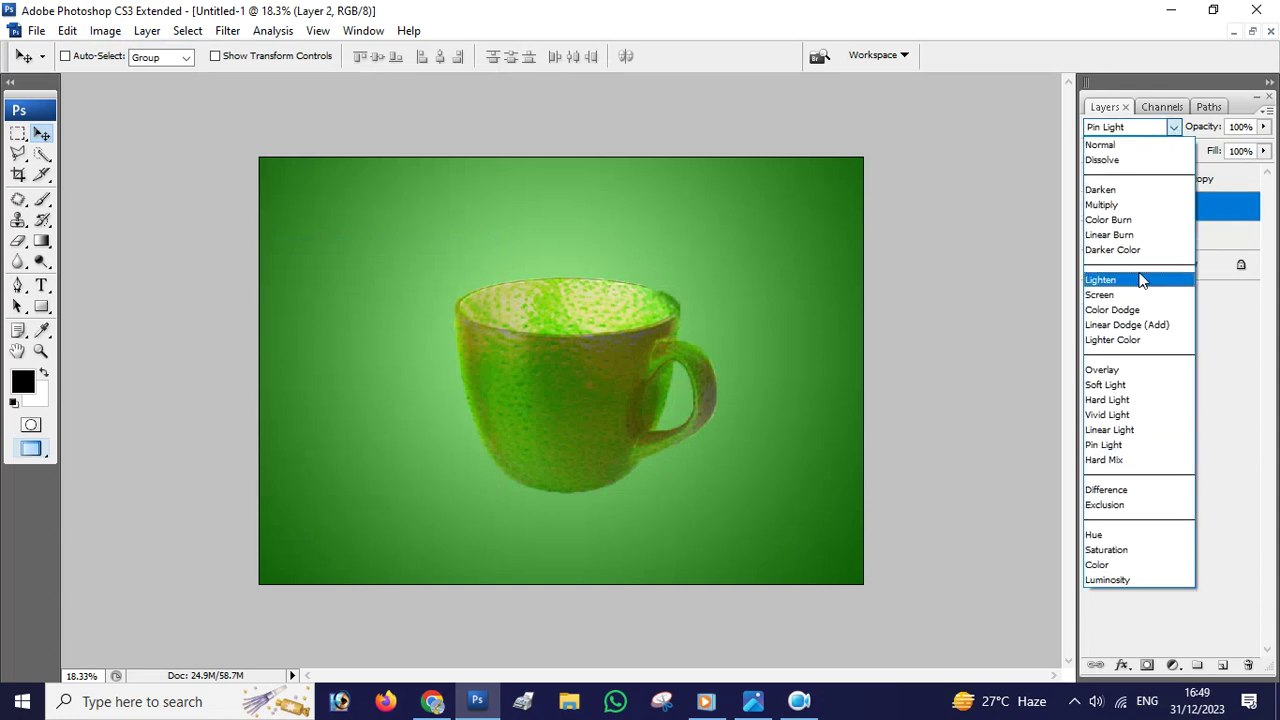
pyautogui.click(1110, 400)
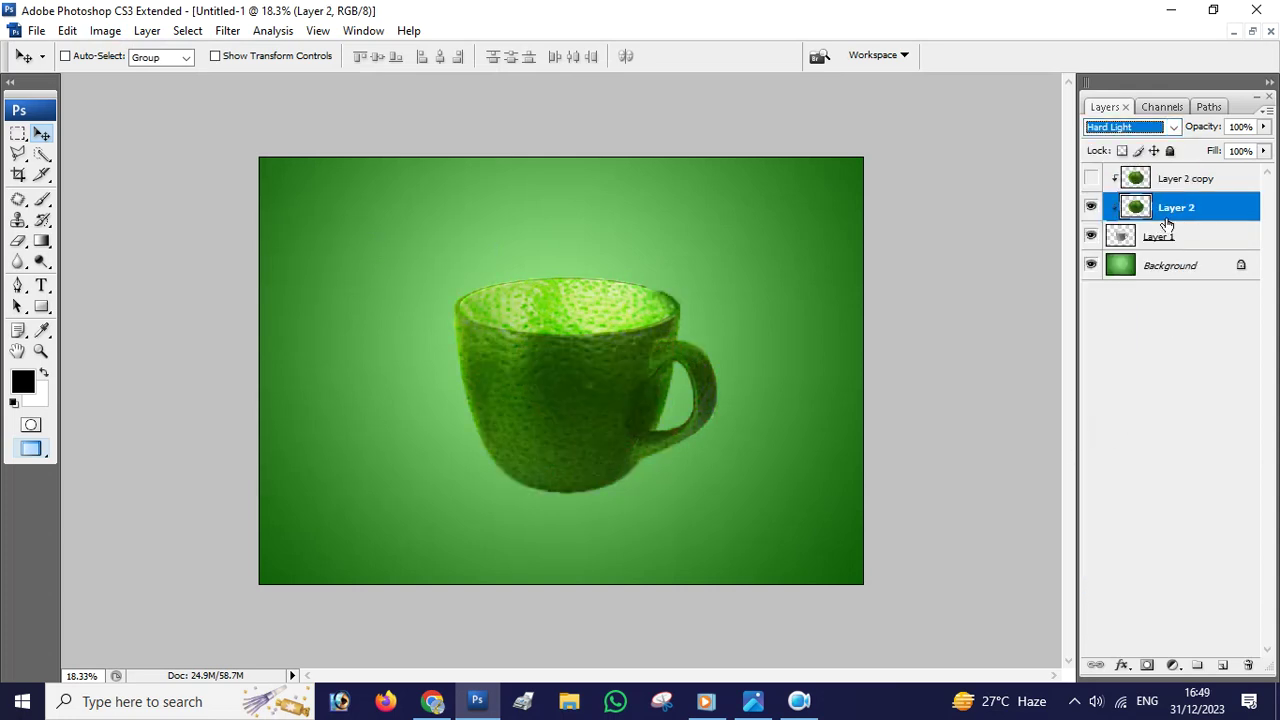
# - Make Layer 2 copy visible with its blend mode set to Pin Light
pyautogui.click(1178, 182)
pyautogui.click(1091, 178)
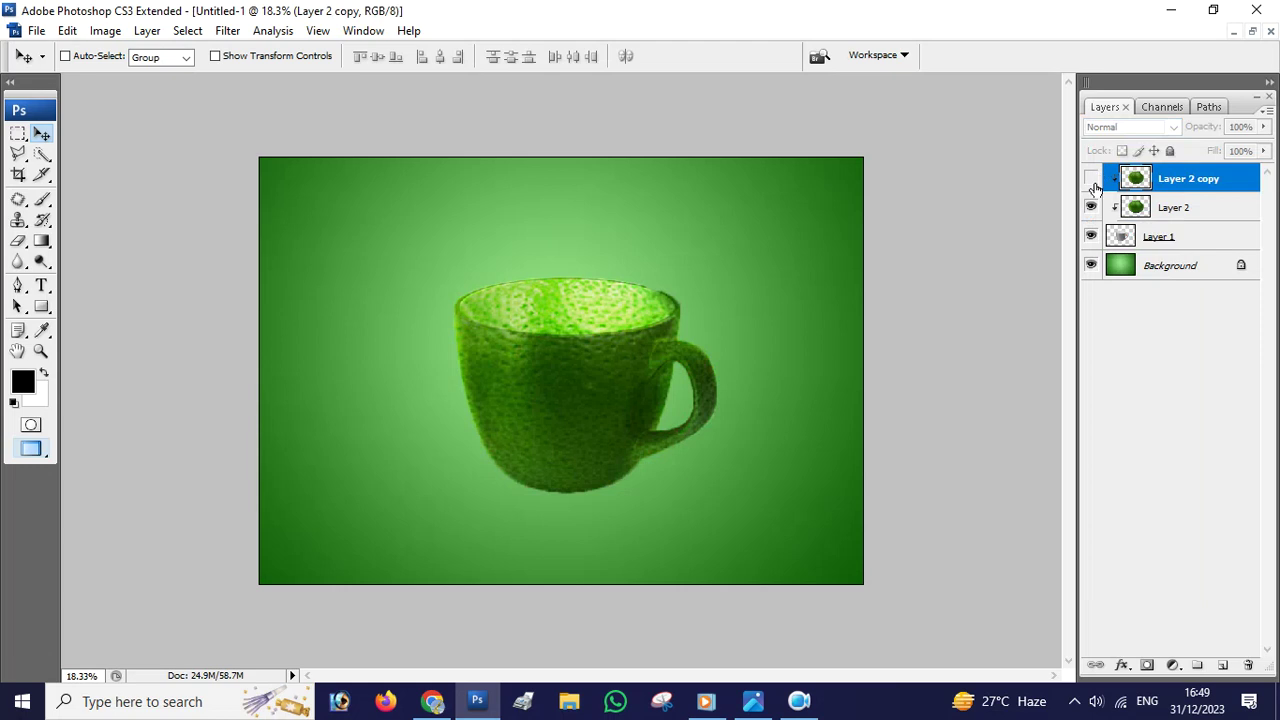
pyautogui.click(1125, 127)
pyautogui.click(1103, 444)
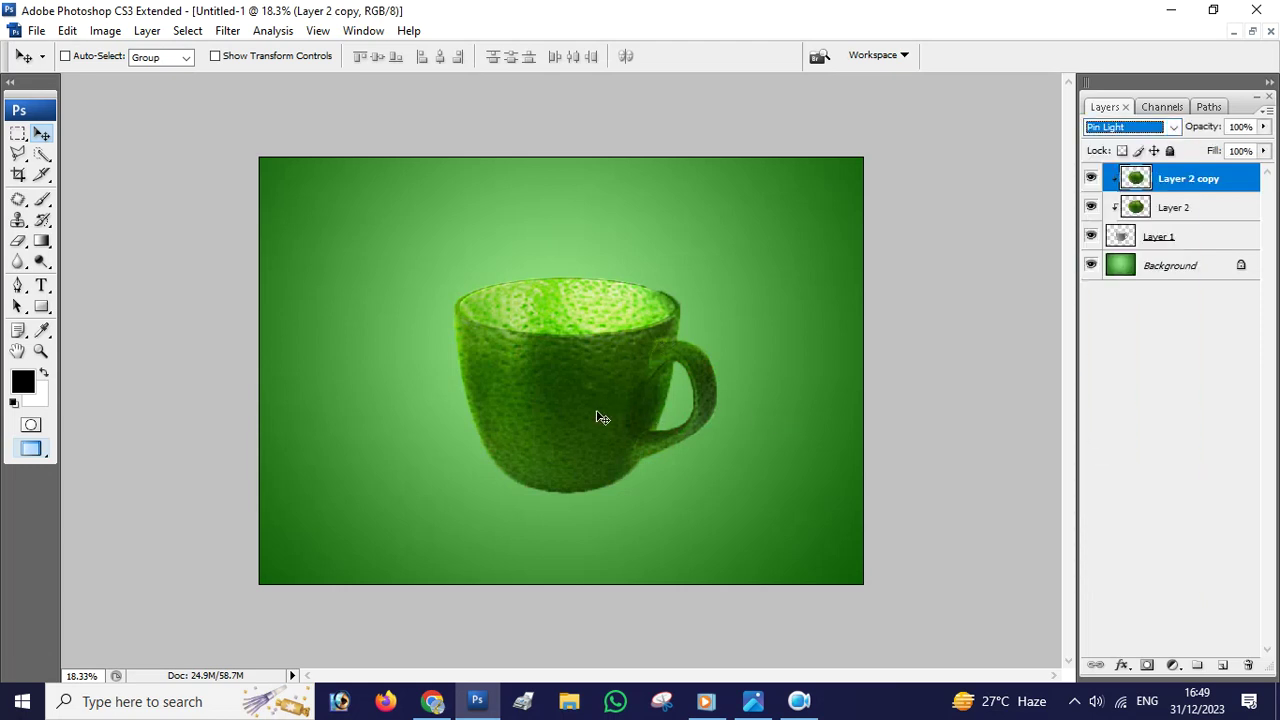
# - Open the 'Slice copy copy' lime slice image
pyautogui.click(40, 31)
pyautogui.click(45, 69)
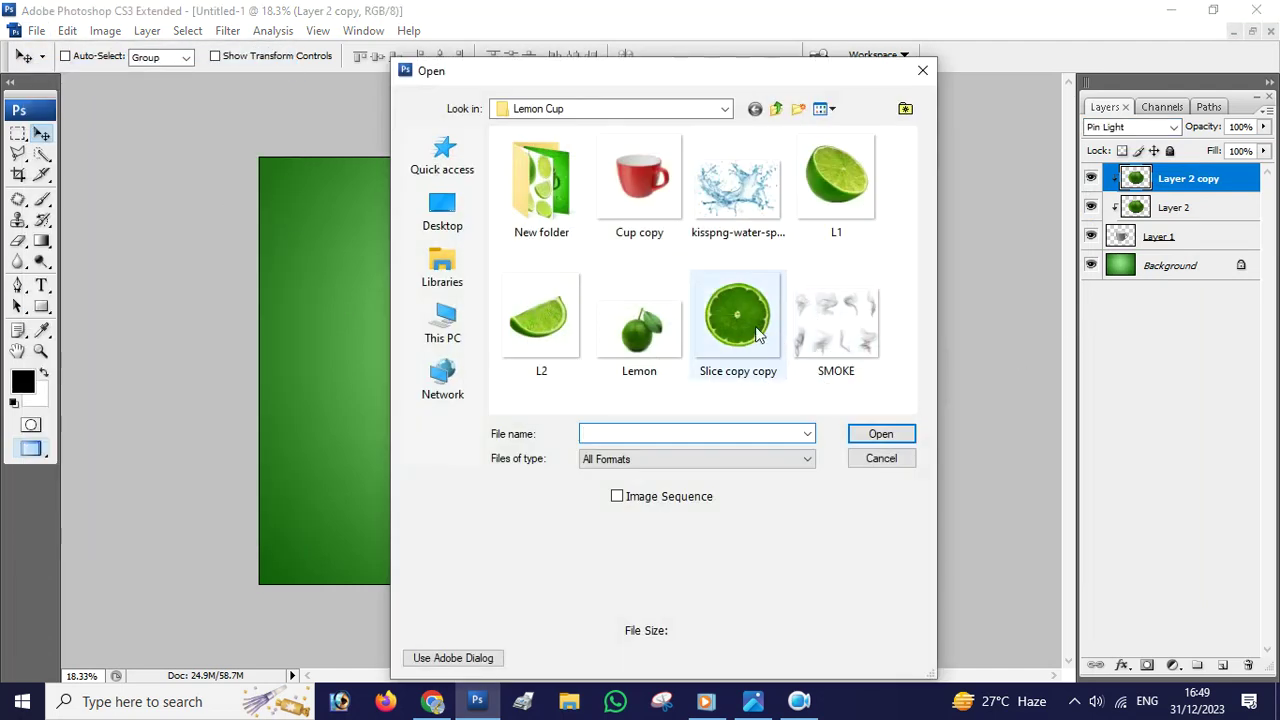
pyautogui.click(738, 318)
pyautogui.click(880, 433)
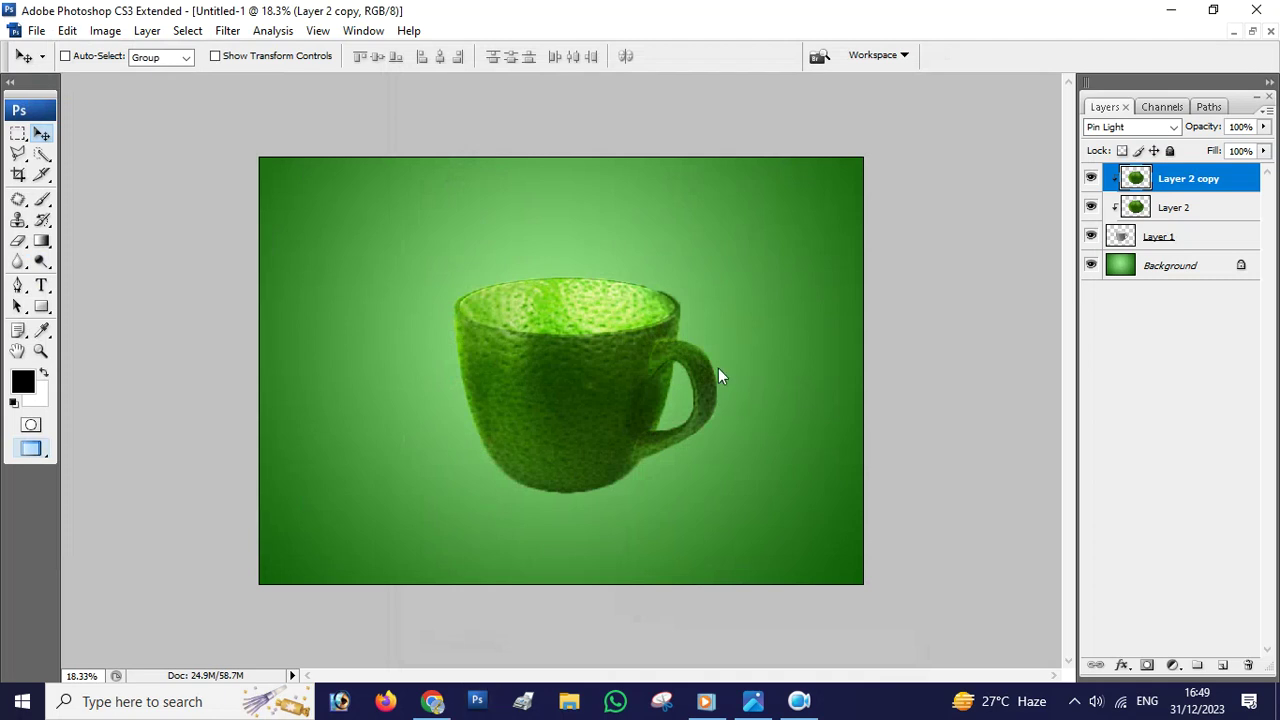
# - Drag the lime slice into Untitled-1 as Layer 3 and close the slice document
pyautogui.click(1252, 32)
pyautogui.moveTo(450, 298); pyautogui.dragTo(740, 297)
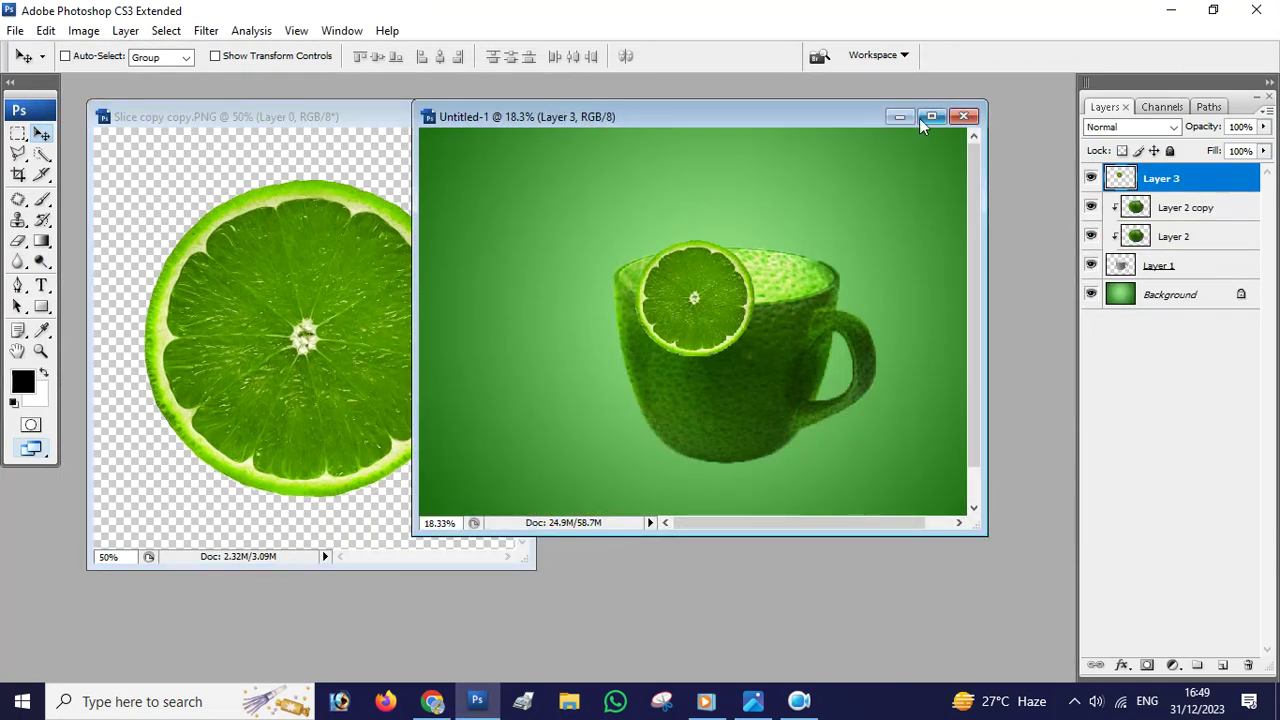
pyautogui.click(342, 119)
pyautogui.click(519, 116)
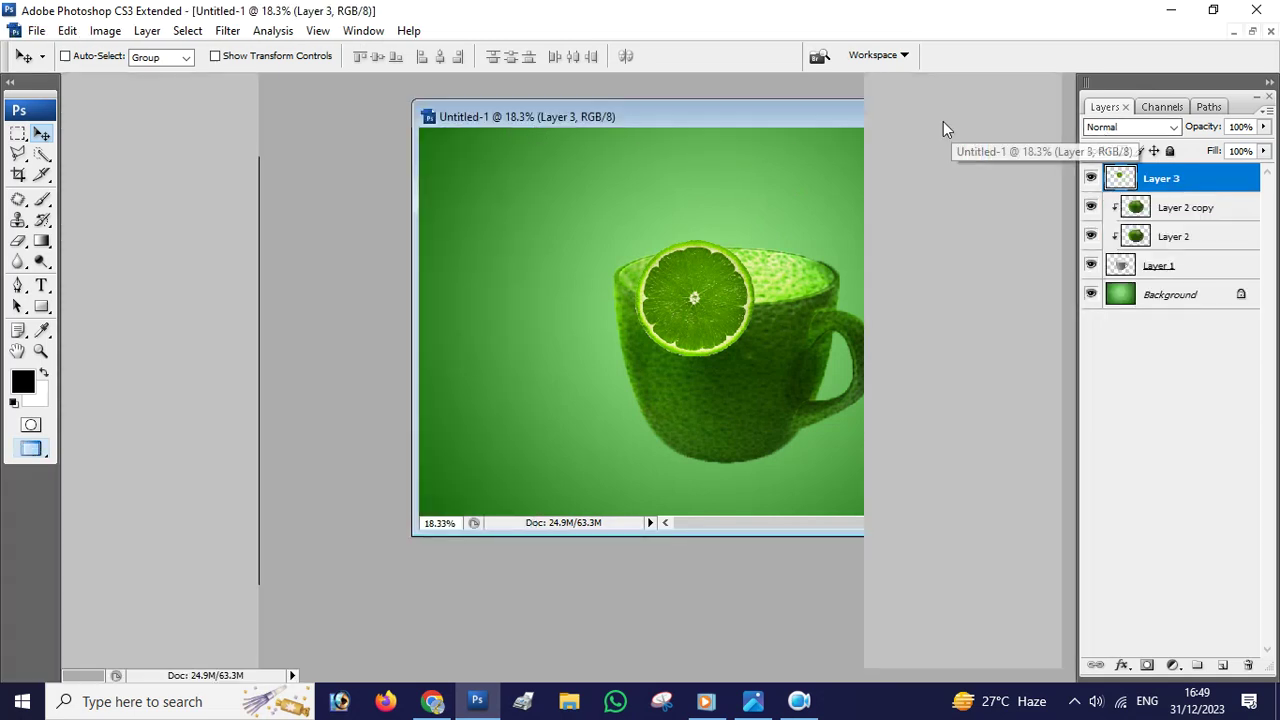
# - Free Transform the lime slice, enlarging it and lifting it onto the cup rim
pyautogui.click(931, 116)
pyautogui.hotkey('ctrl', '0')
pyautogui.hotkey('ctrl', 't')
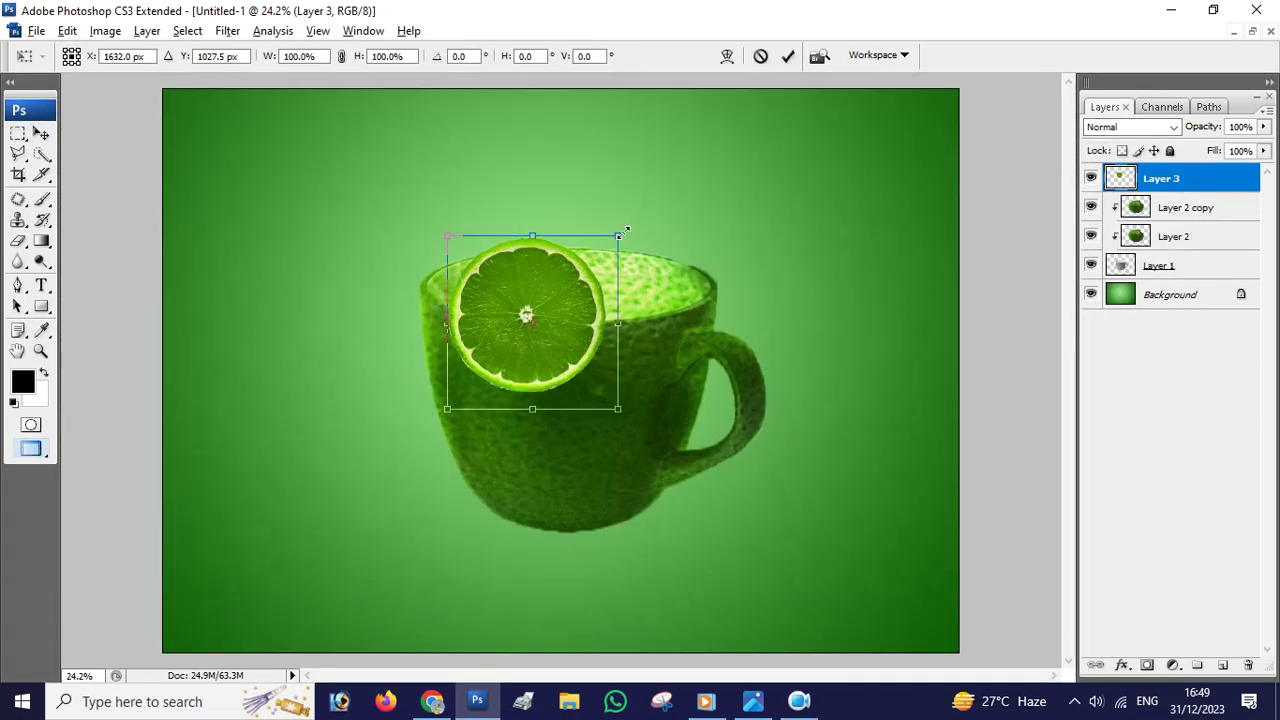
pyautogui.moveTo(627, 231); pyautogui.dragTo(647, 207)
pyautogui.moveTo(648, 314)
pyautogui.mouseDown()
pyautogui.moveTo(672, 314)
pyautogui.moveTo(602, 229)
pyautogui.moveTo(575, 298)
pyautogui.mouseUp()
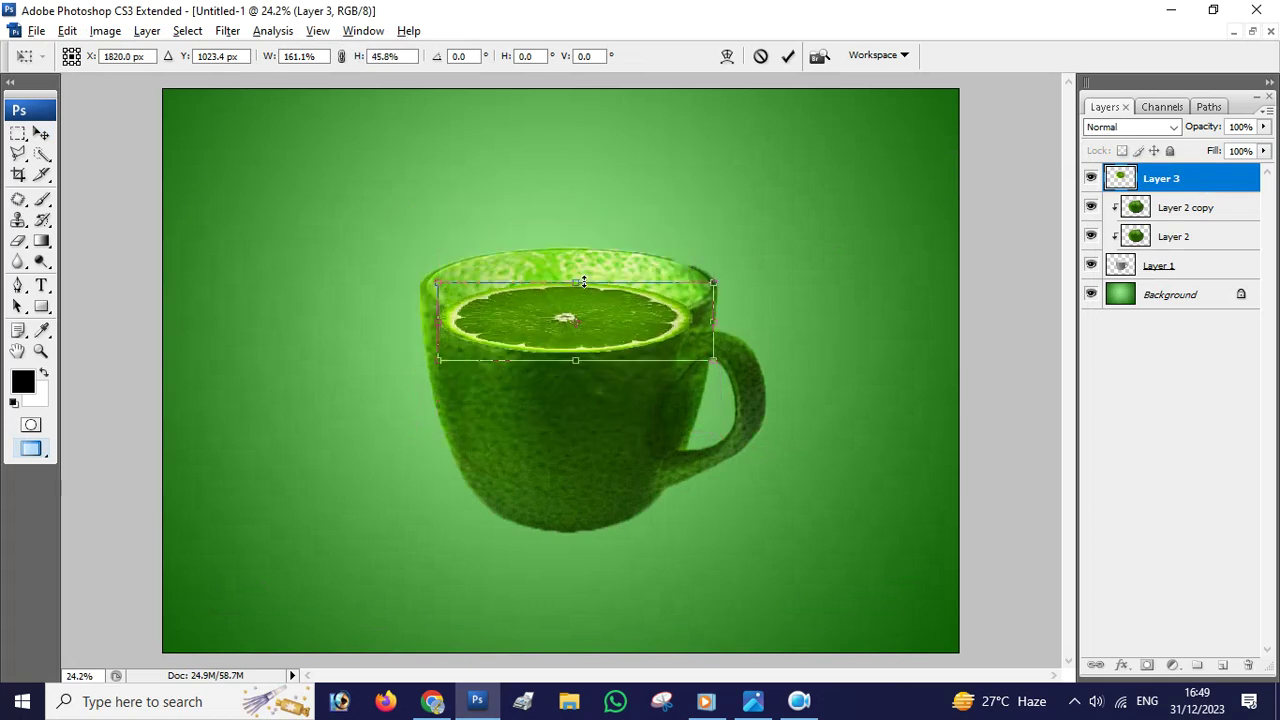
pyautogui.moveTo(717, 358); pyautogui.dragTo(752, 364)
pyautogui.moveTo(580, 297)
pyautogui.mouseDown()
pyautogui.moveTo(580, 273)
pyautogui.moveTo(597, 280)
pyautogui.mouseUp()
# - Stretch and squash the slice's edges to match the rim width, then apply the transform
pyautogui.scroll(1, 597, 280)
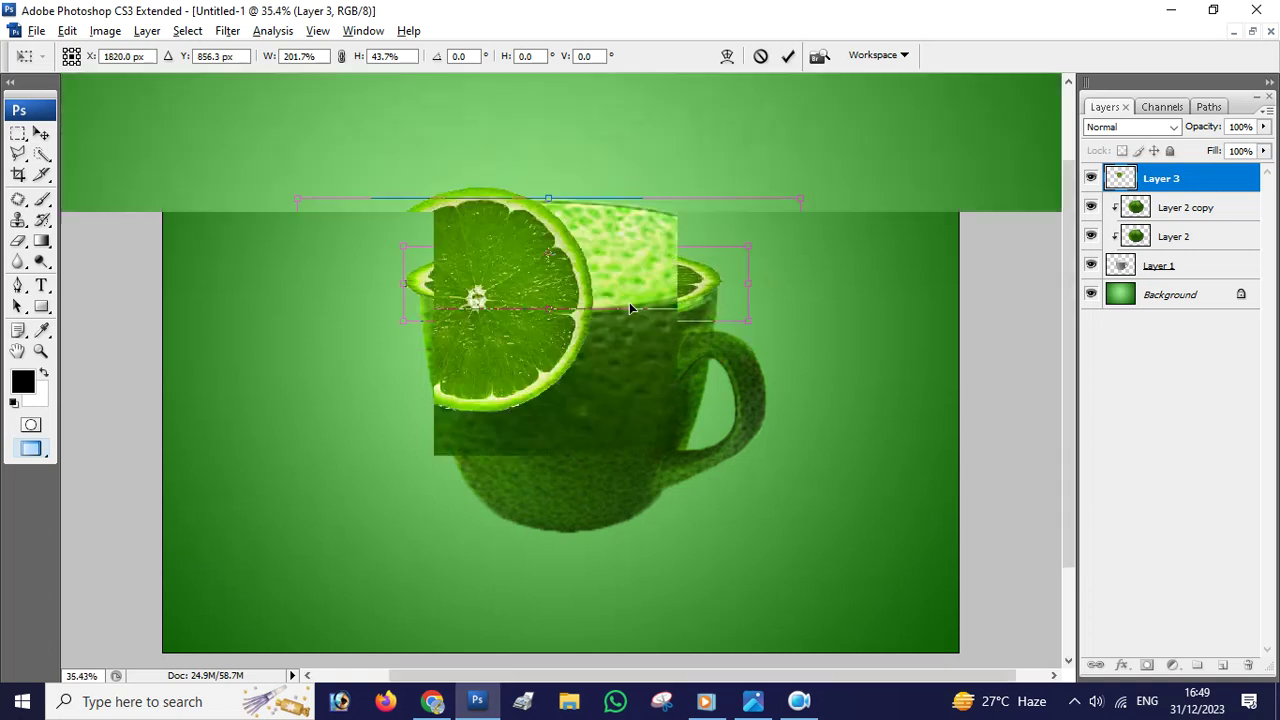
pyautogui.scroll(1, 590, 282)
pyautogui.scroll(1, 583, 283)
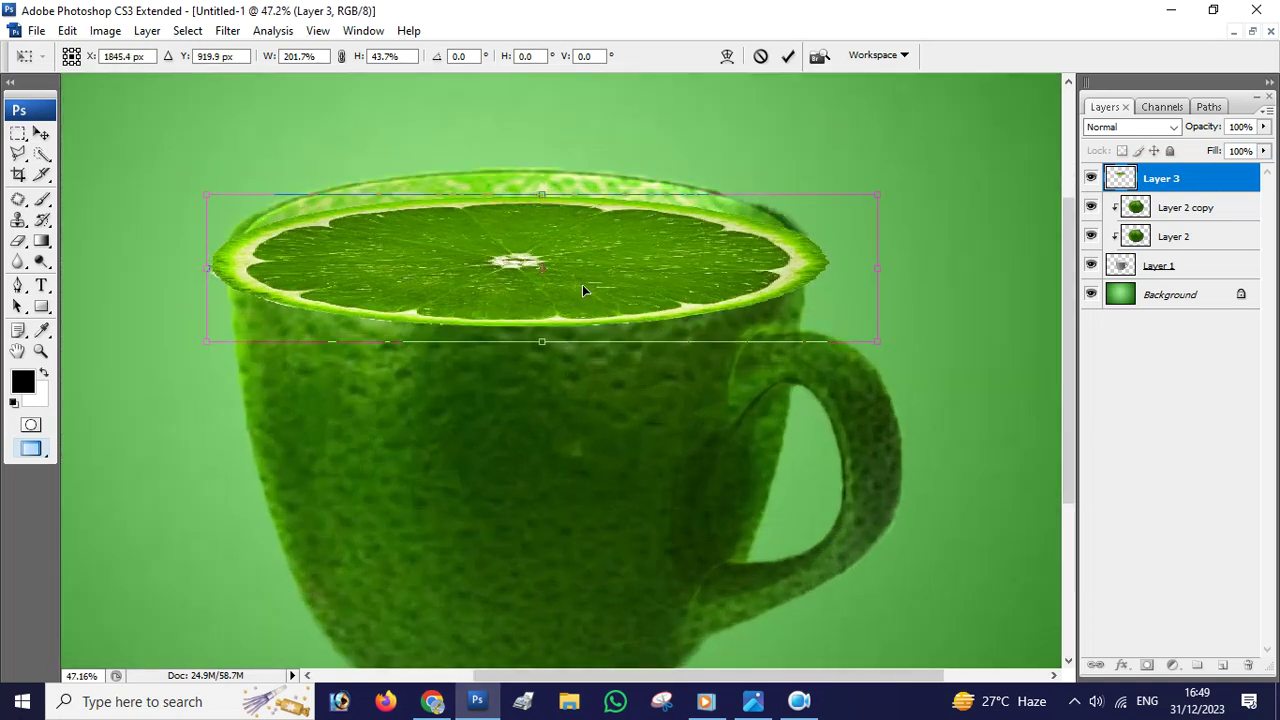
pyautogui.moveTo(541, 186); pyautogui.dragTo(542, 168)
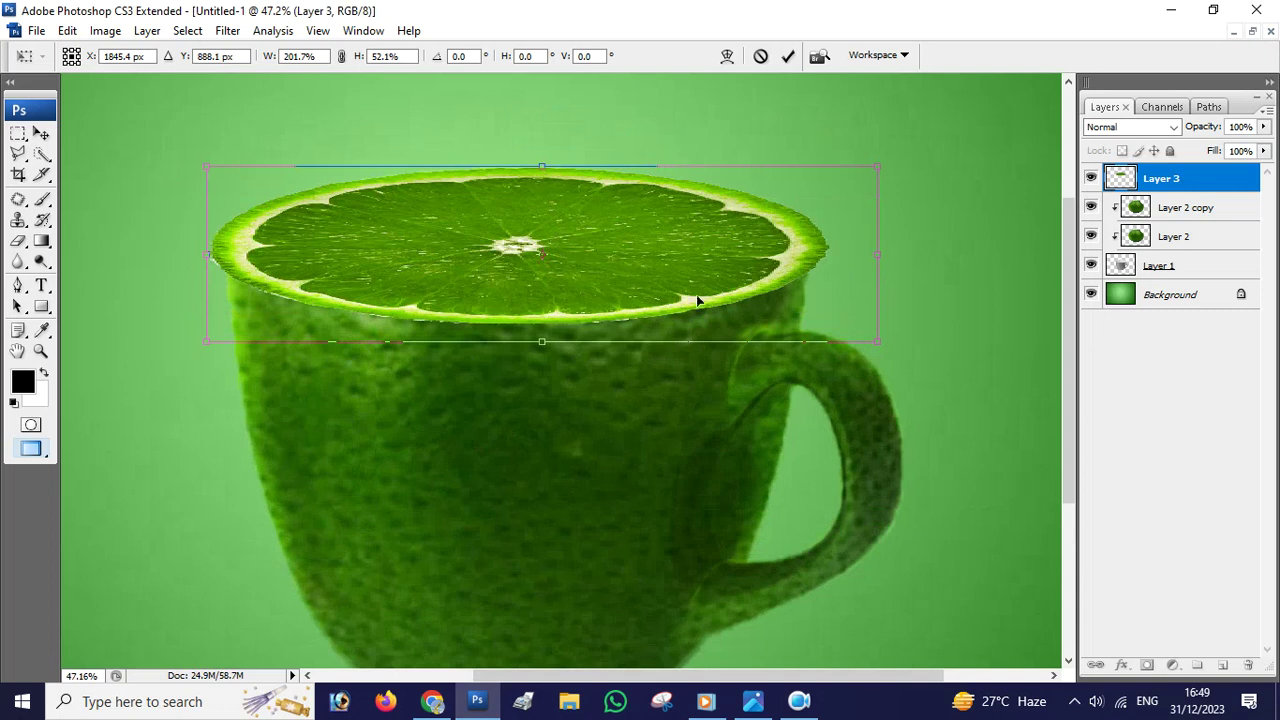
pyautogui.moveTo(879, 261); pyautogui.dragTo(850, 252)
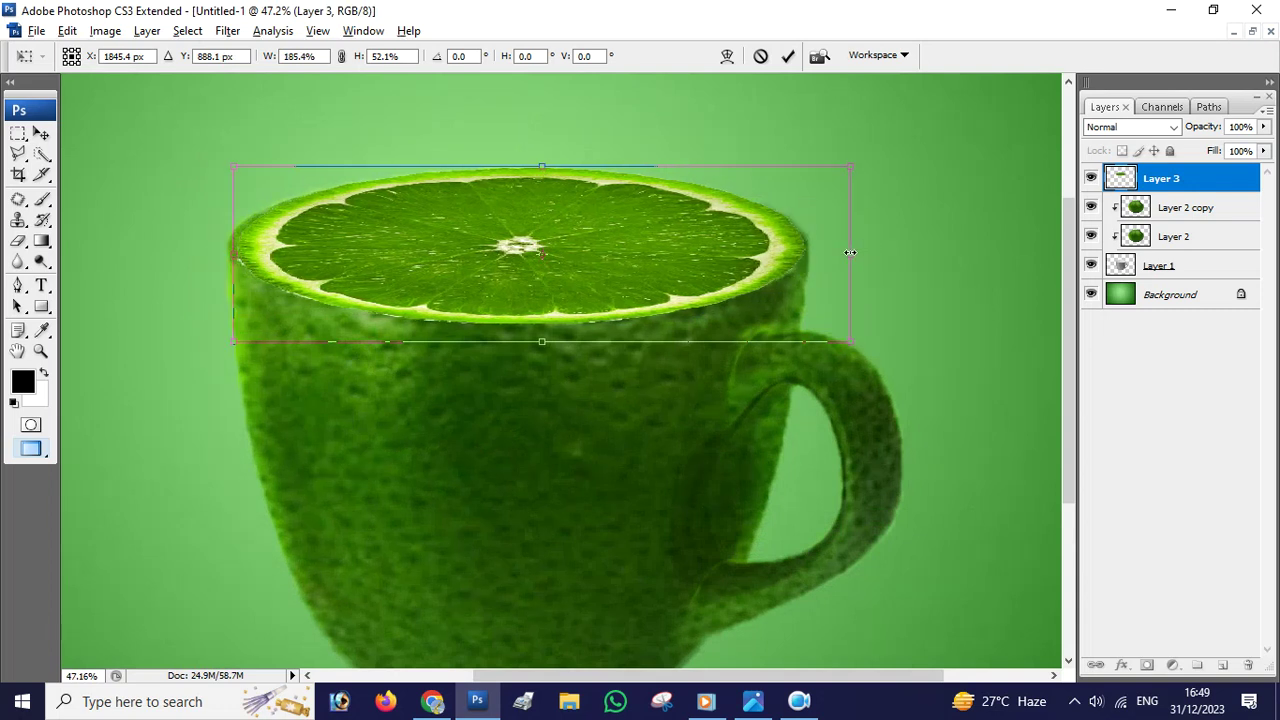
pyautogui.moveTo(240, 257); pyautogui.dragTo(229, 252)
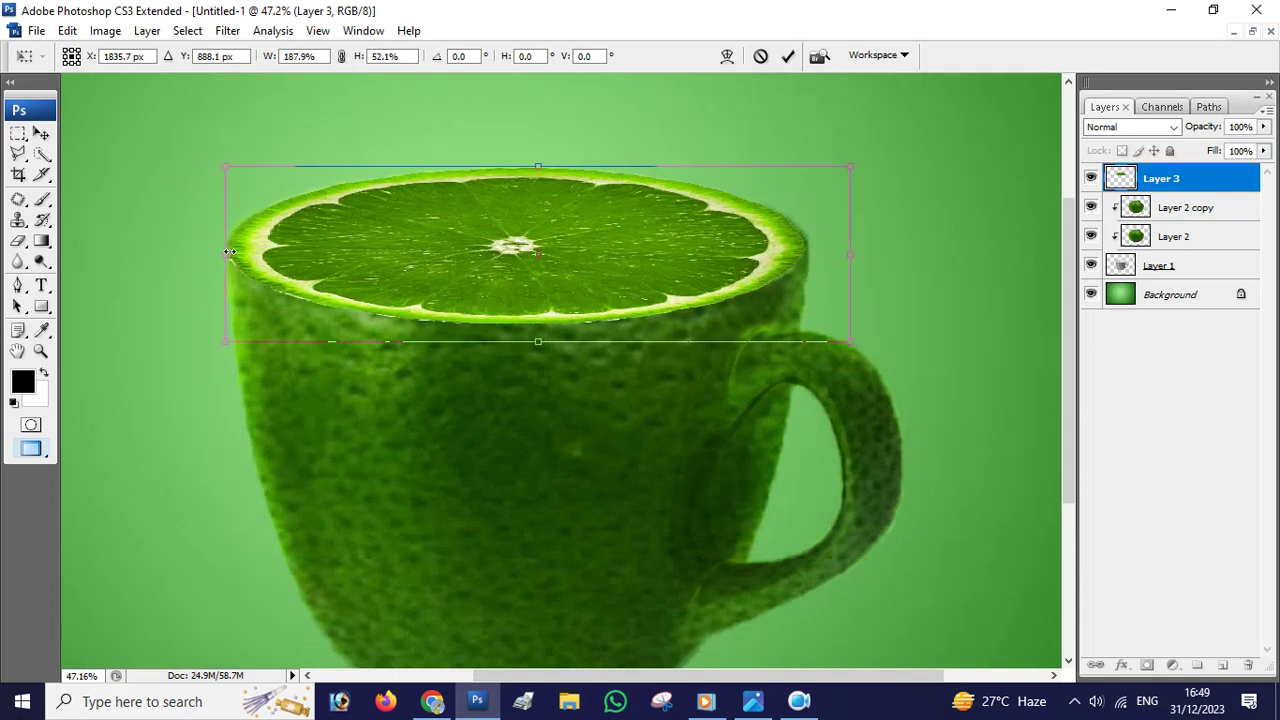
pyautogui.moveTo(712, 258); pyautogui.dragTo(714, 258)
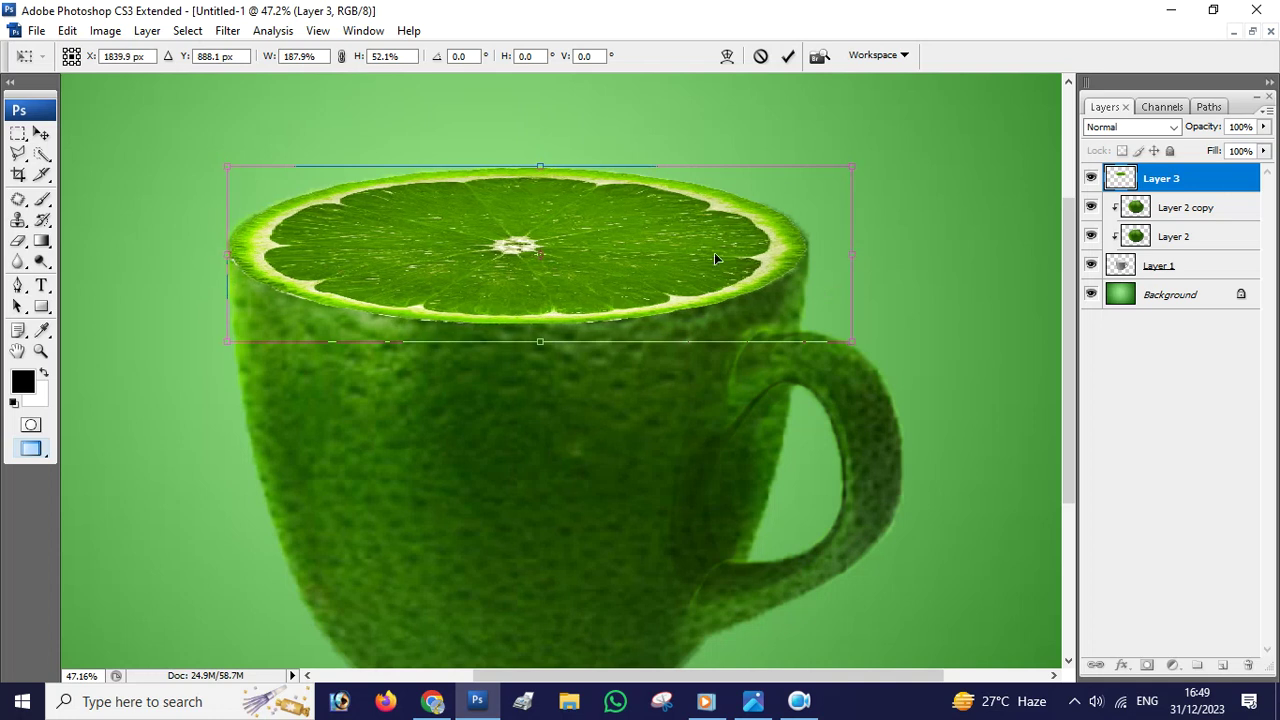
pyautogui.press('Return')
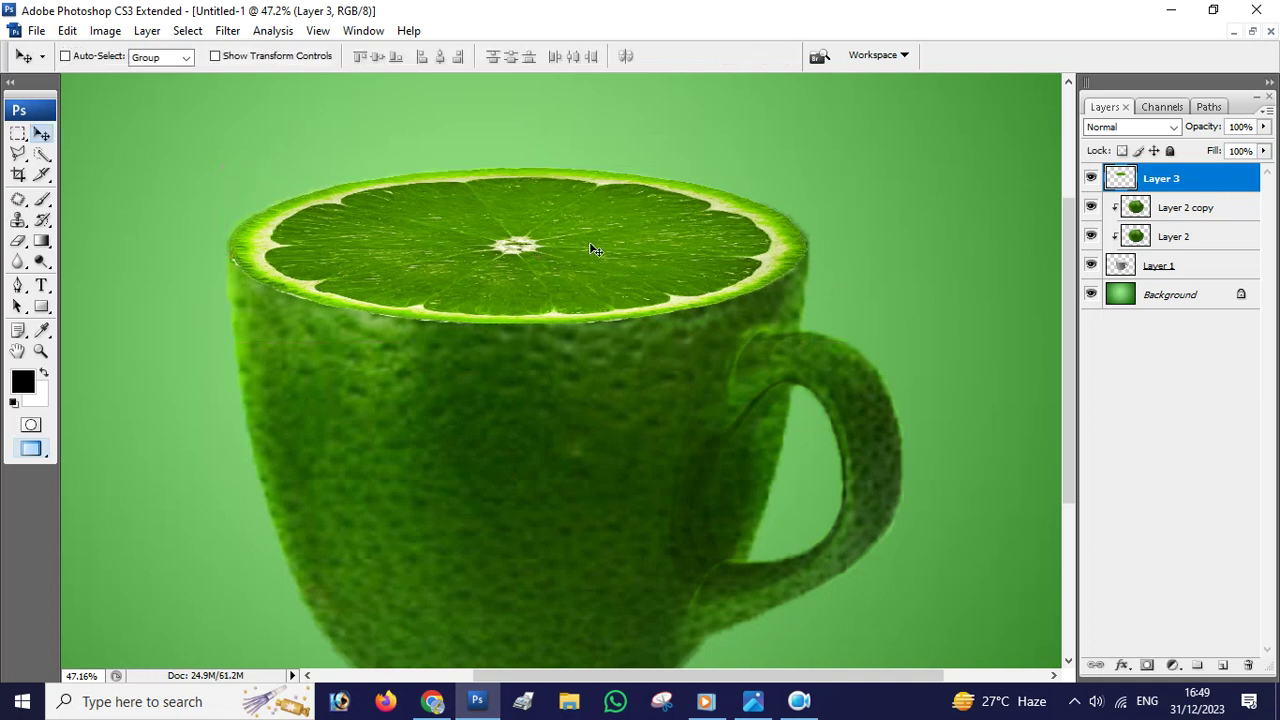
# - Widen the slice slightly to the right with a second transform
pyautogui.scroll(1, 397, 313)
pyautogui.scroll(1, 351, 283)
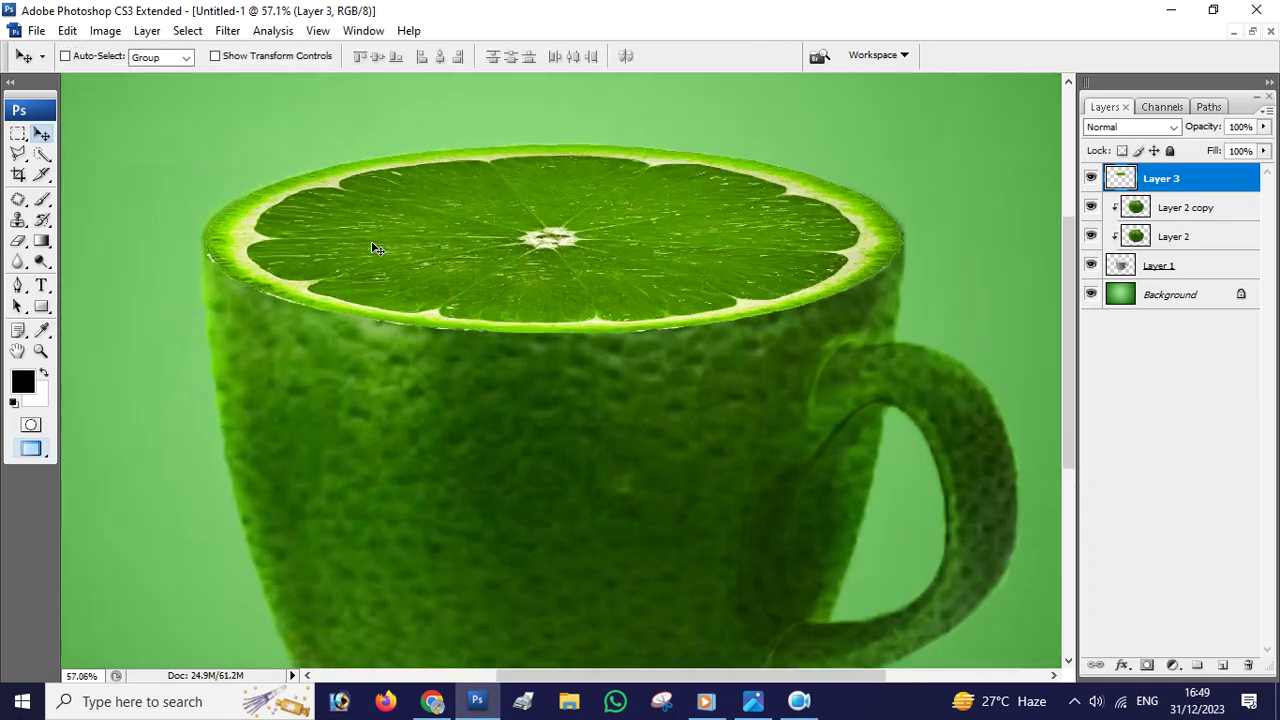
pyautogui.hotkey('ctrl', 't')
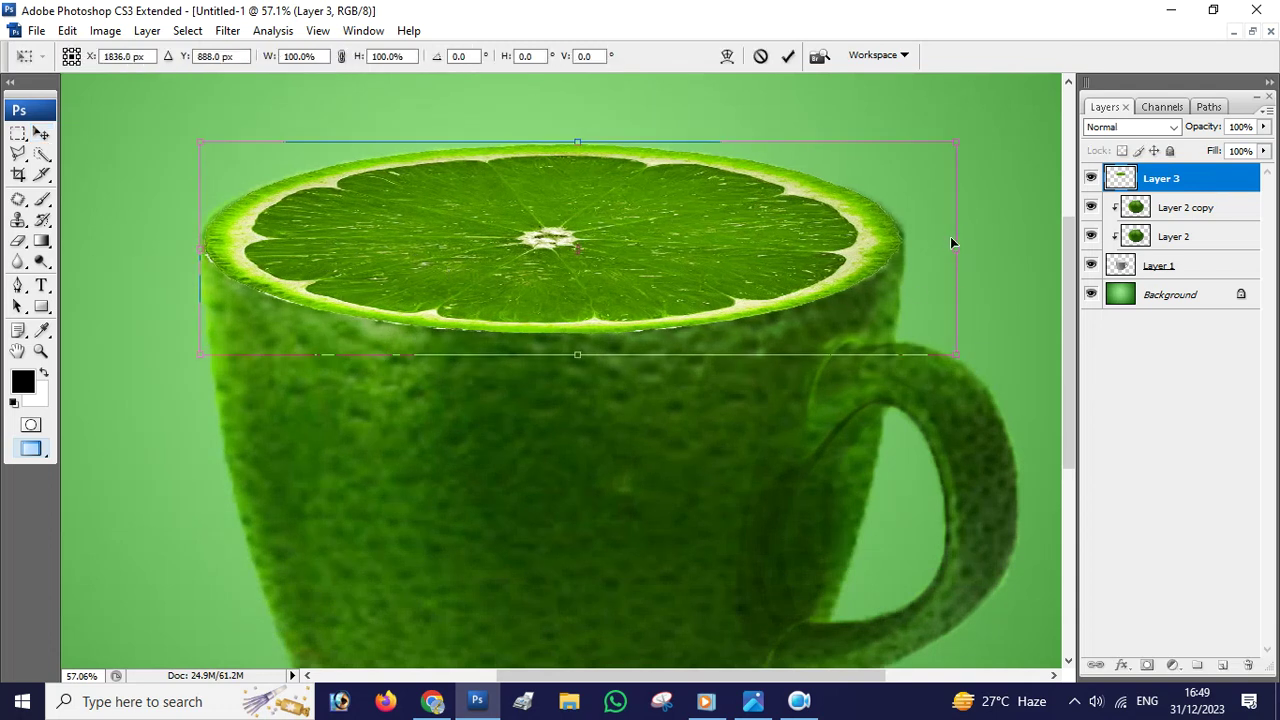
pyautogui.moveTo(958, 254); pyautogui.dragTo(965, 254)
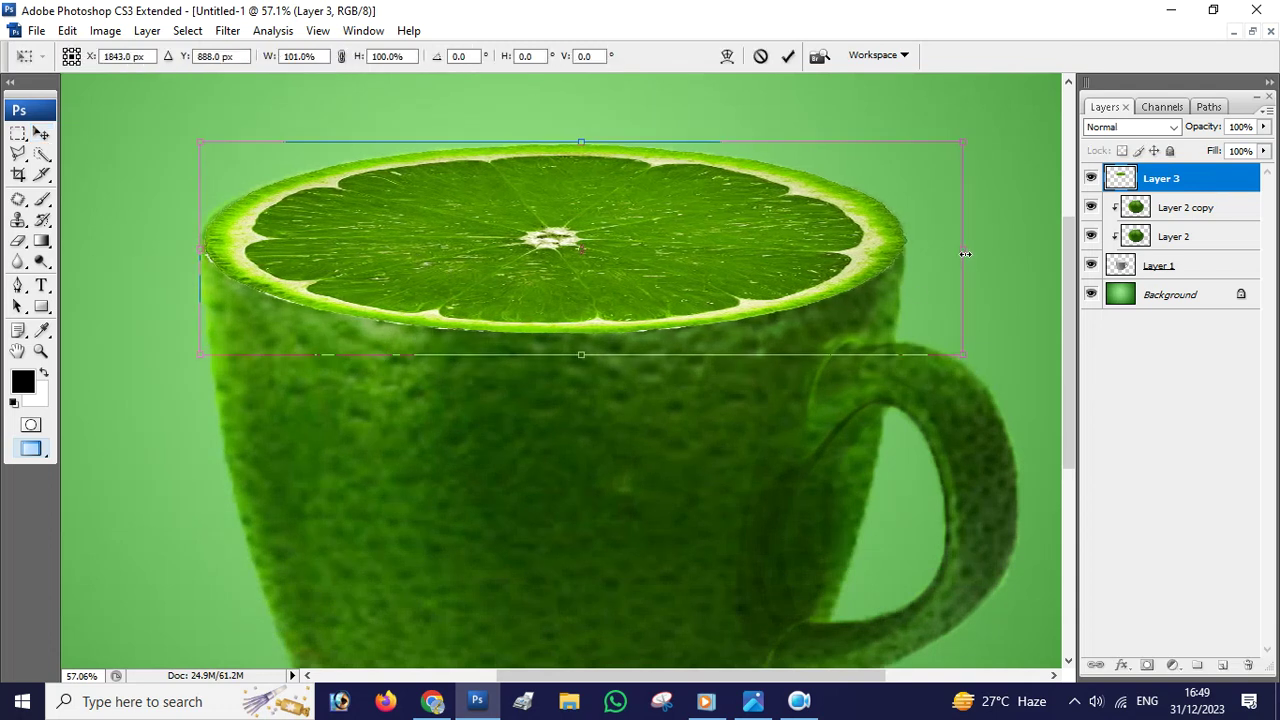
pyautogui.press('Return')
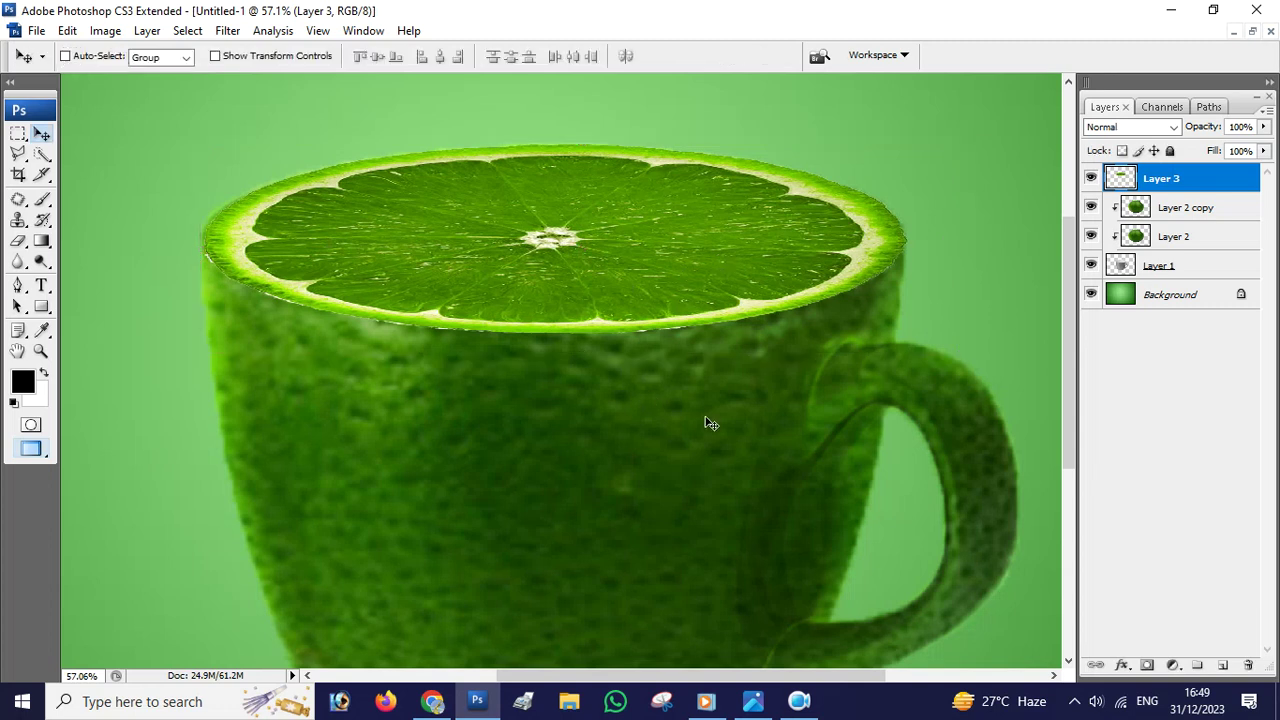
# - Switch to the Eraser with a soft round 27 px brush
pyautogui.moveTo(18, 240); pyautogui.dragTo(91, 249)
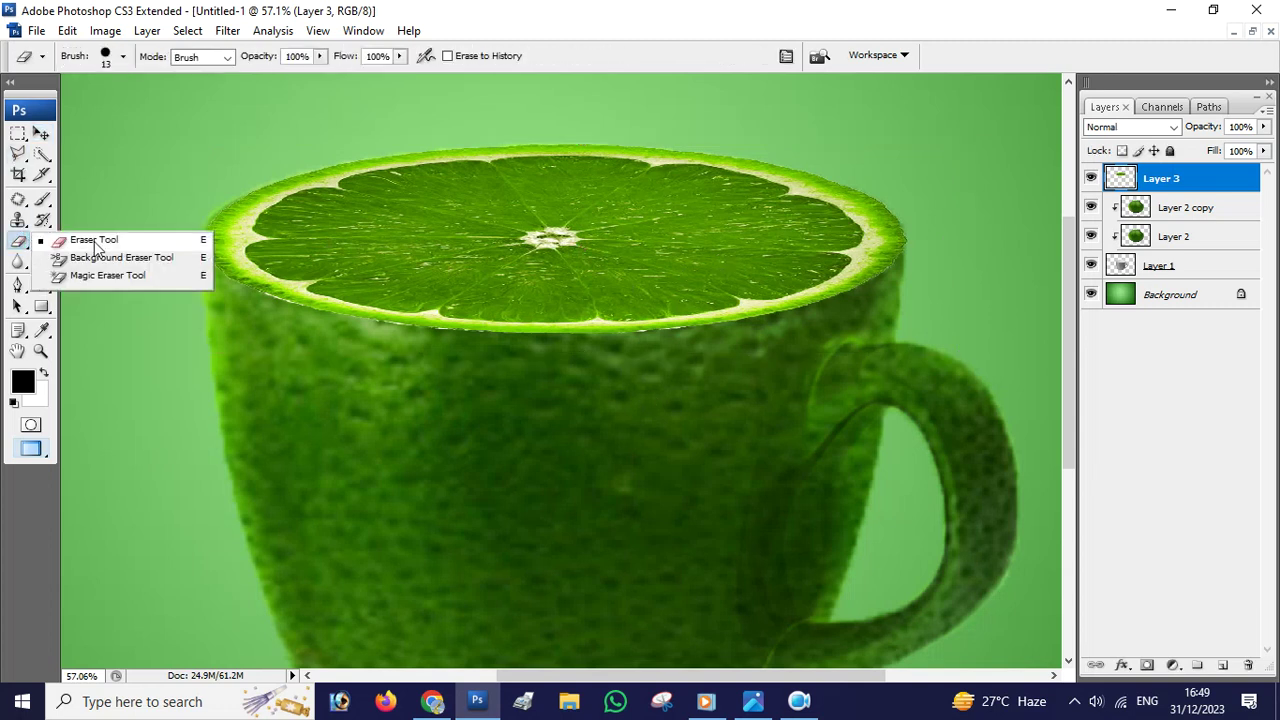
pyautogui.scroll(3, 358, 320)
pyautogui.rightClick(245, 312)
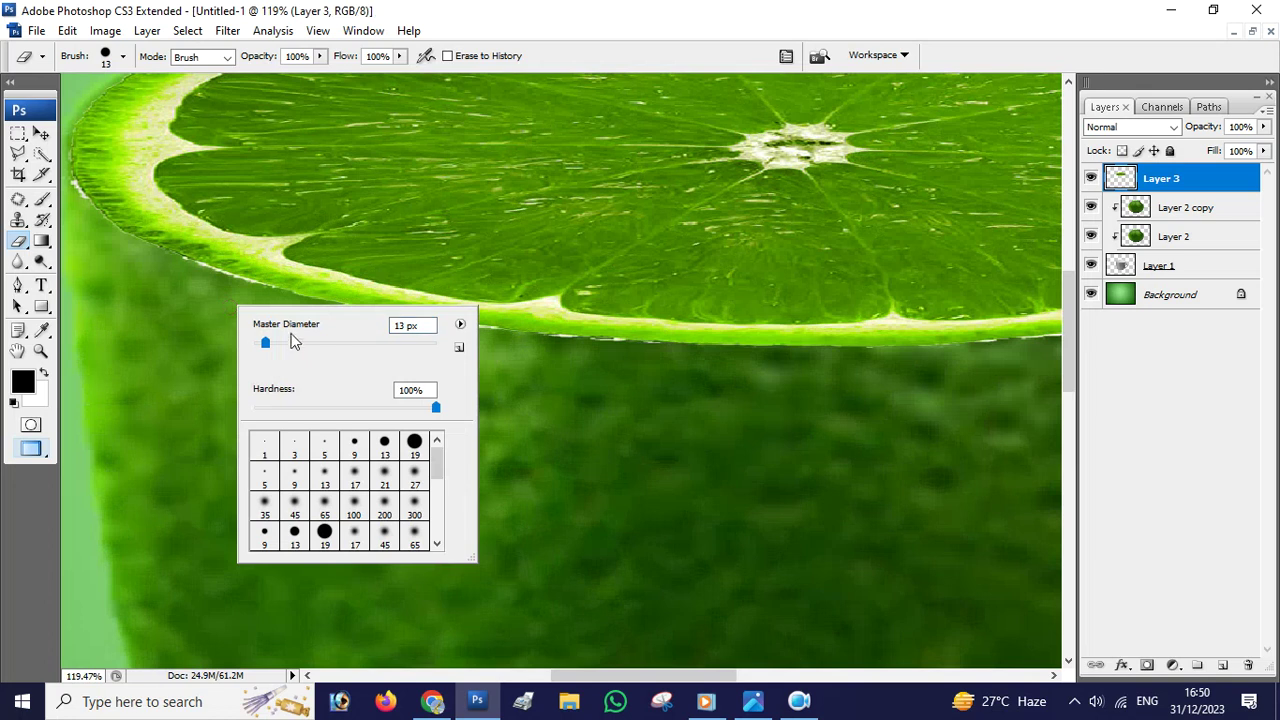
pyautogui.click(415, 475)
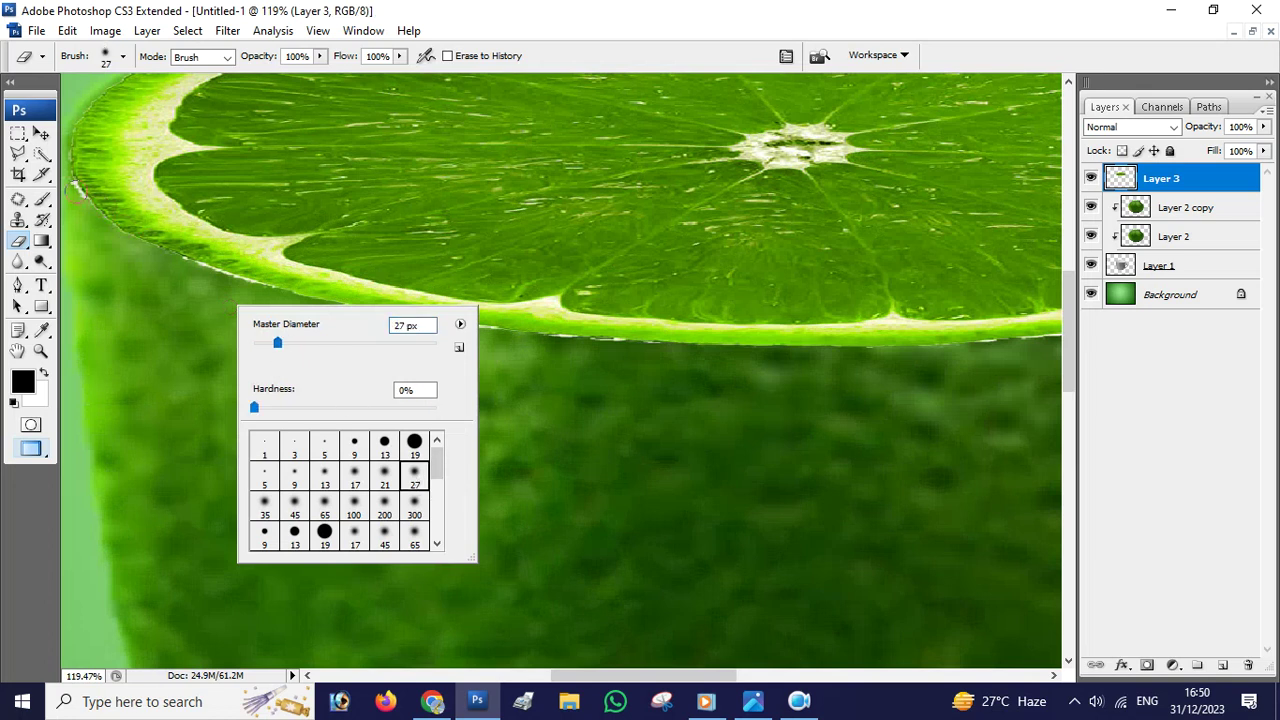
pyautogui.press('Return')
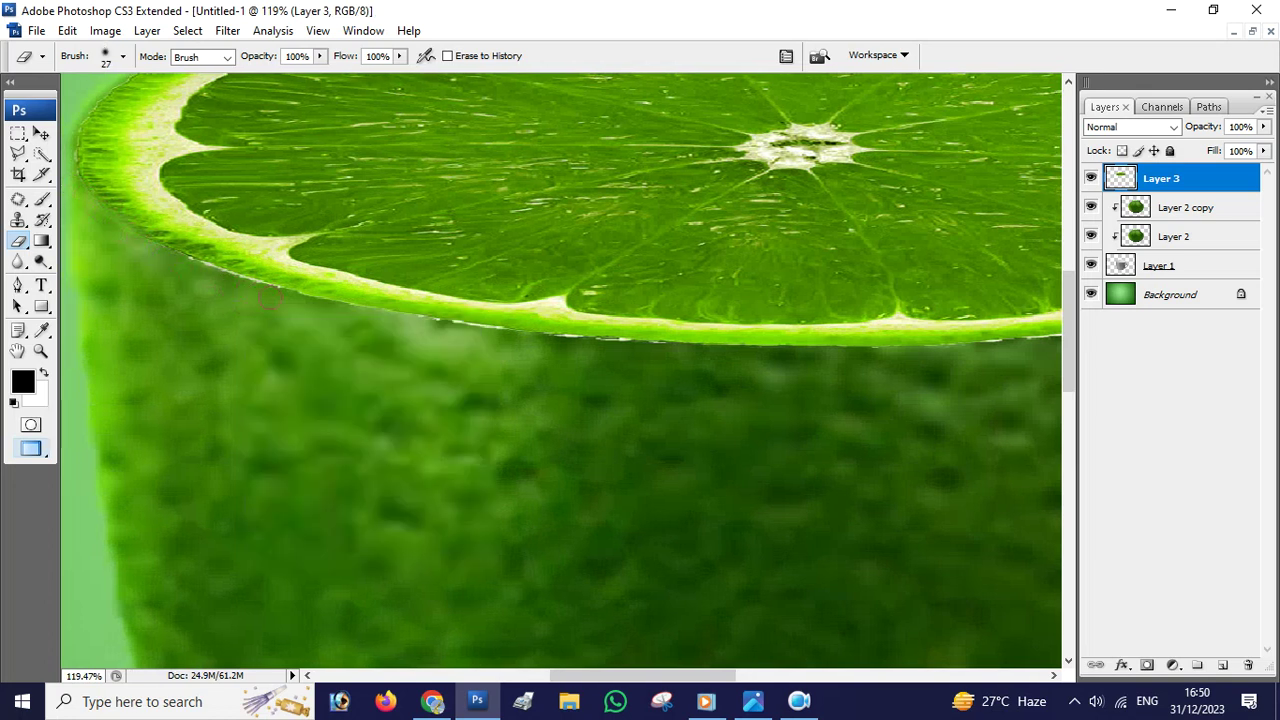
# - Set the eraser flow to 100% and soften the fringe along the rind edge
pyautogui.click(319, 56)
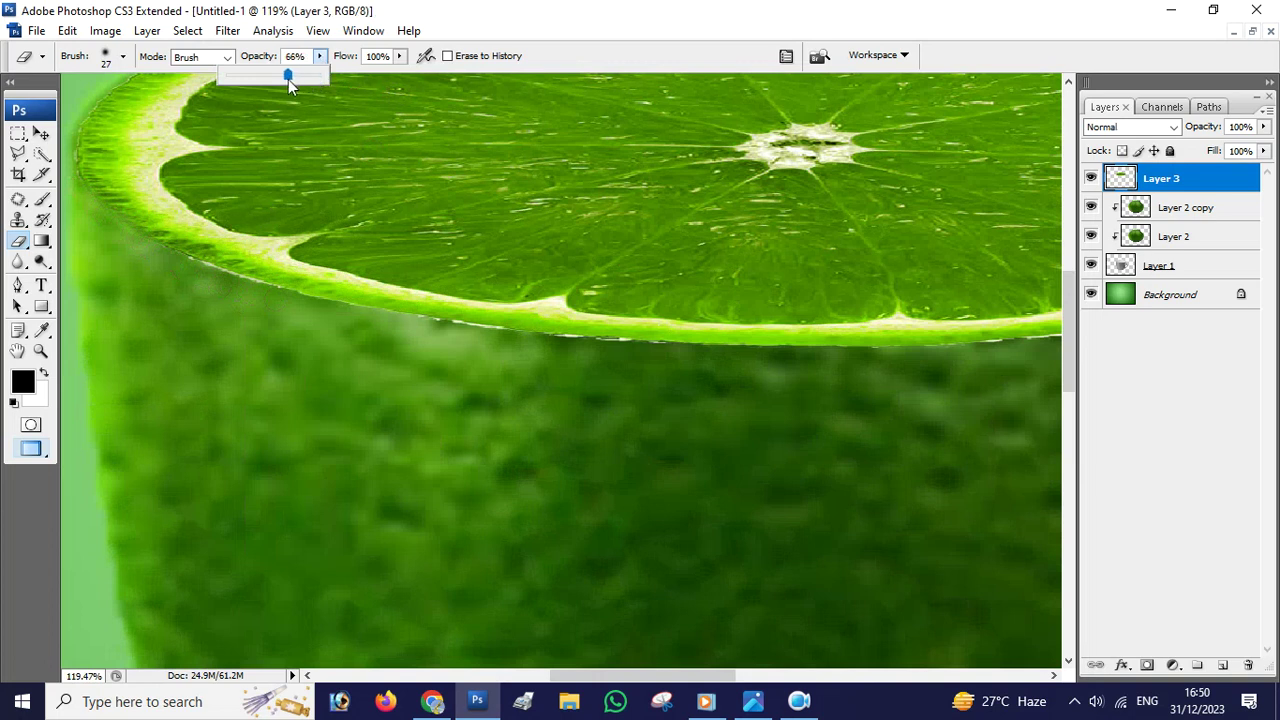
pyautogui.click(399, 56)
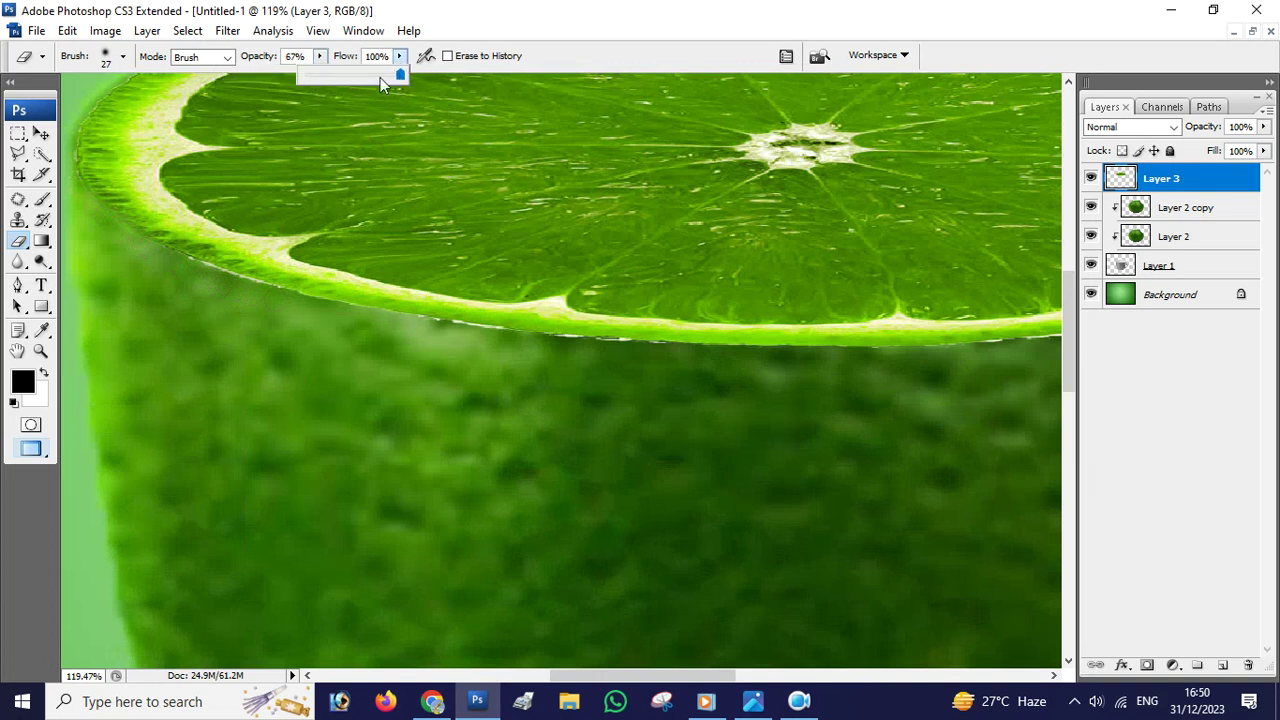
pyautogui.click(173, 255)
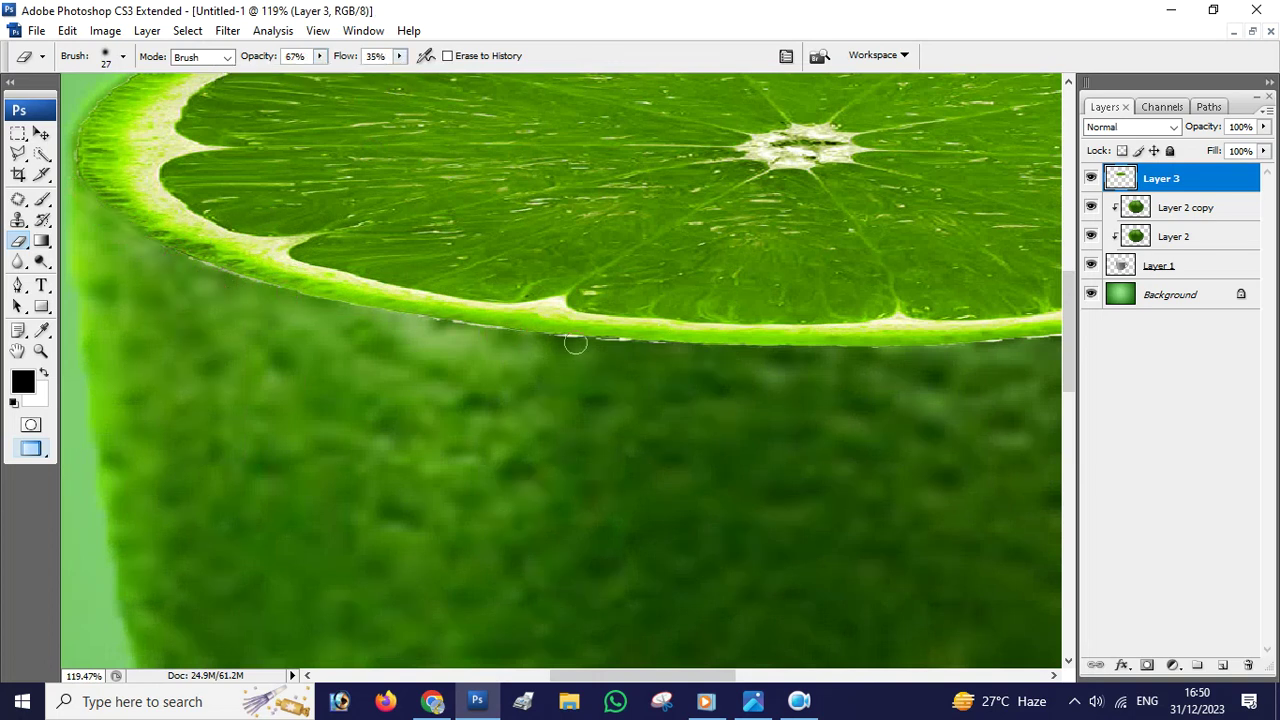
pyautogui.click(399, 56)
pyautogui.moveTo(432, 72); pyautogui.dragTo(481, 94)
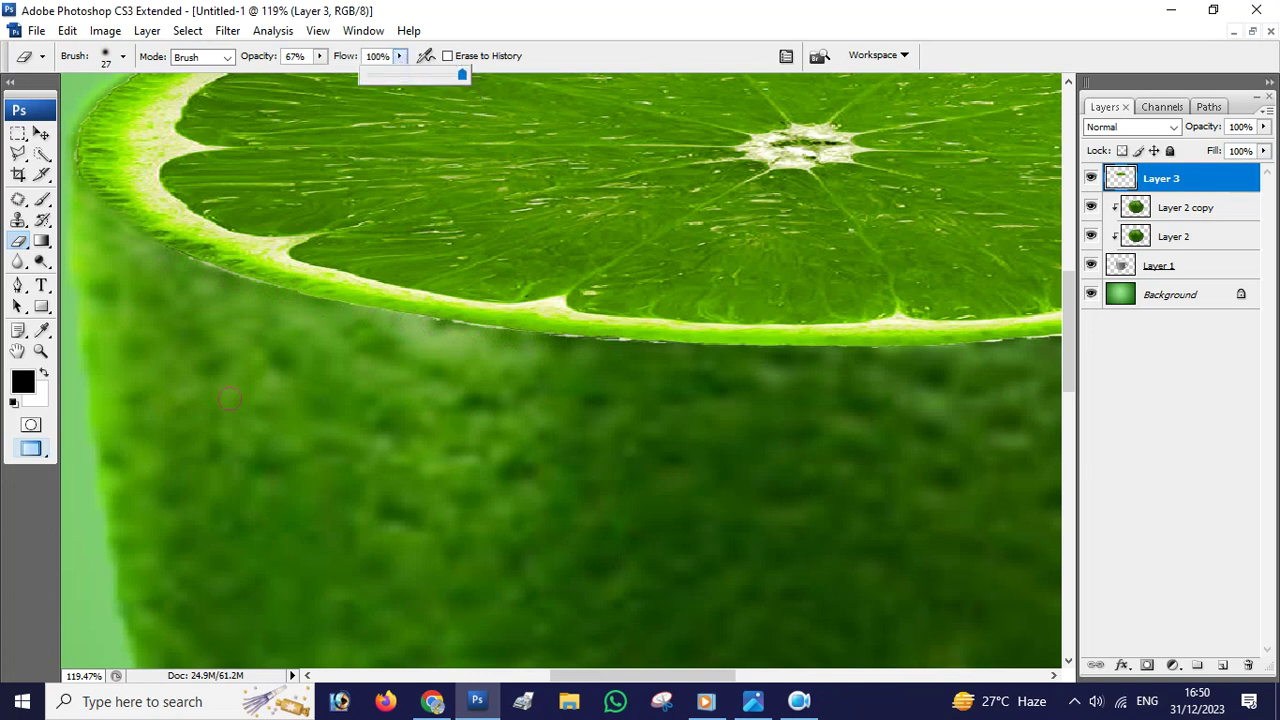
pyautogui.click(185, 263)
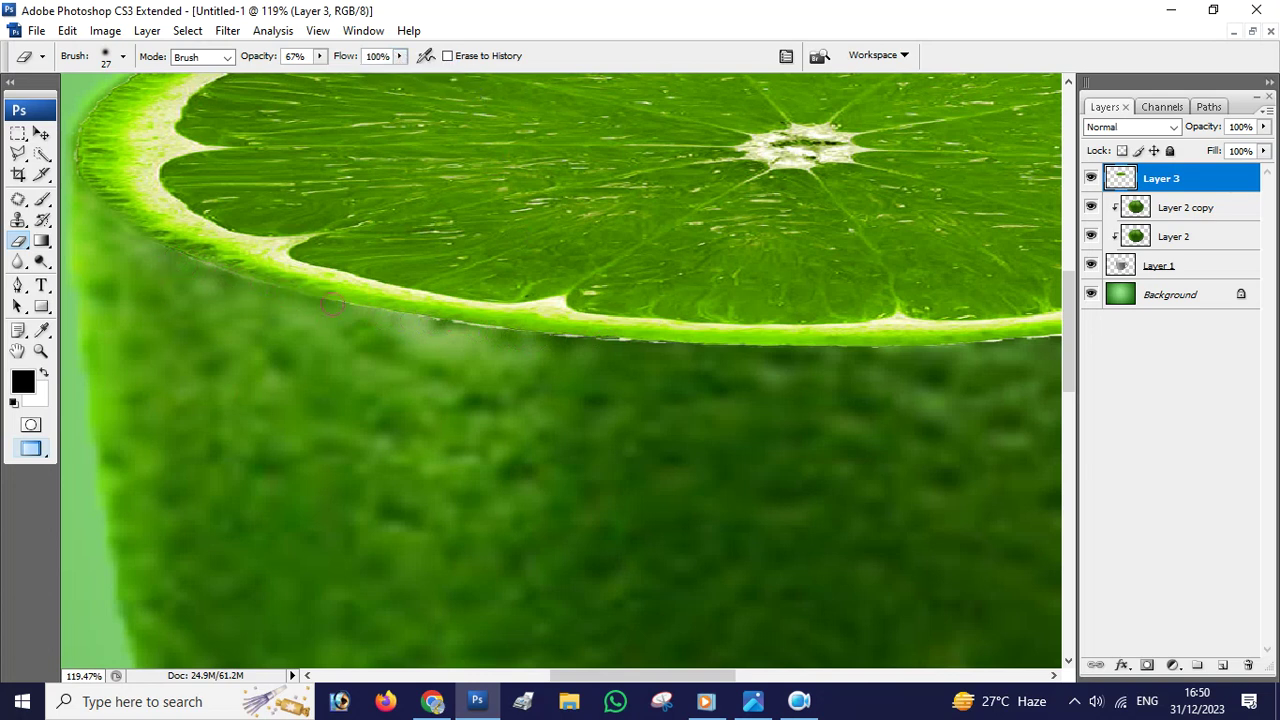
pyautogui.moveTo(519, 340); pyautogui.dragTo(711, 357)
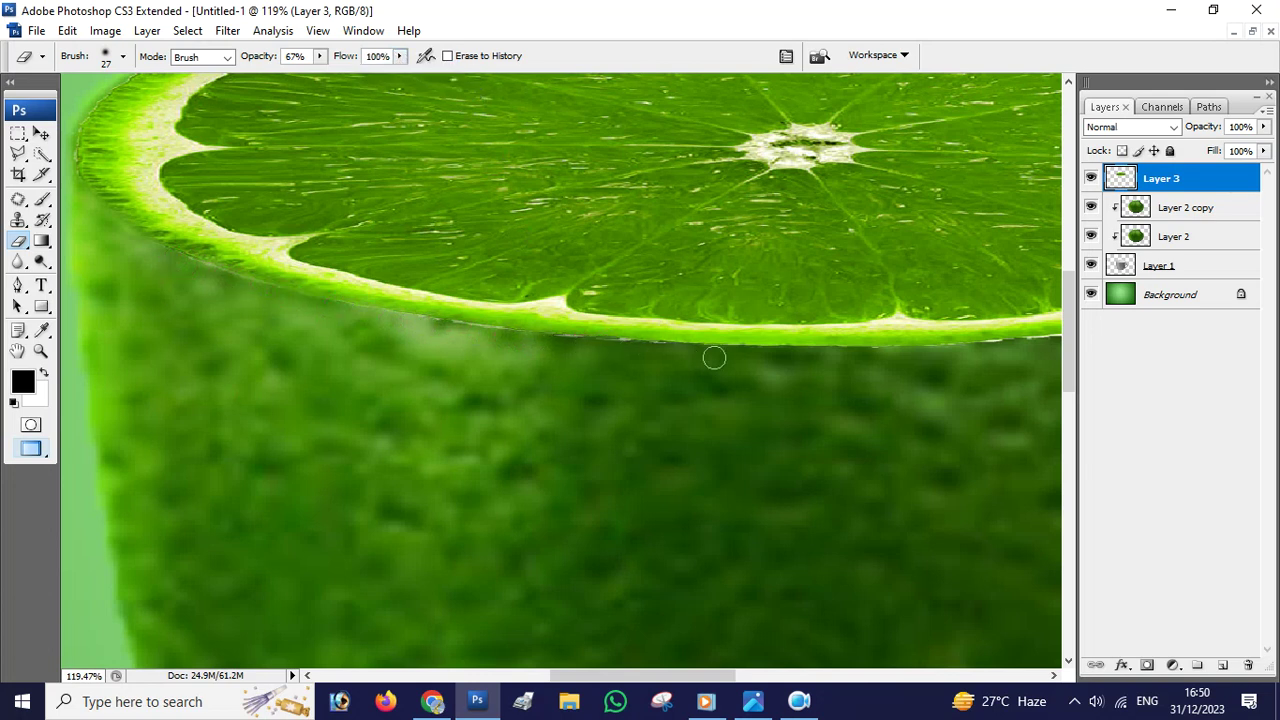
# - Raise eraser opacity to 95% and erase the pale fringe along the rind
pyautogui.click(319, 56)
pyautogui.moveTo(336, 75); pyautogui.dragTo(348, 75)
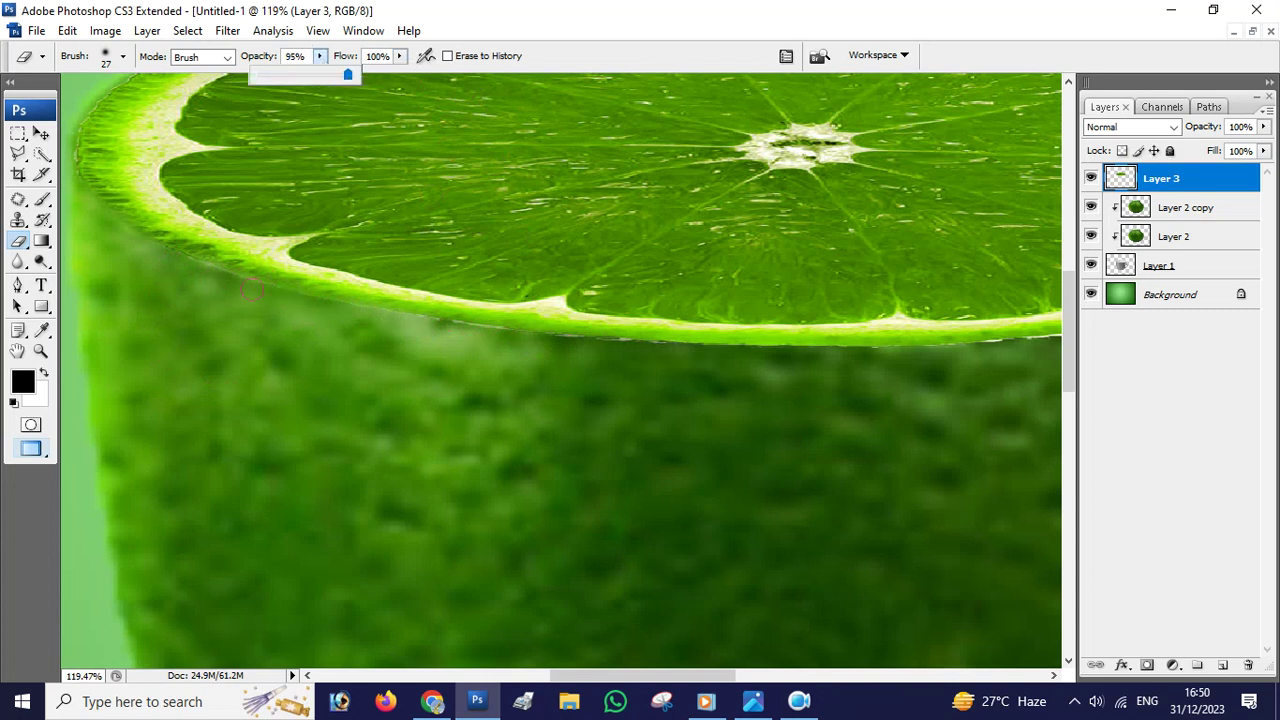
pyautogui.click(185, 268)
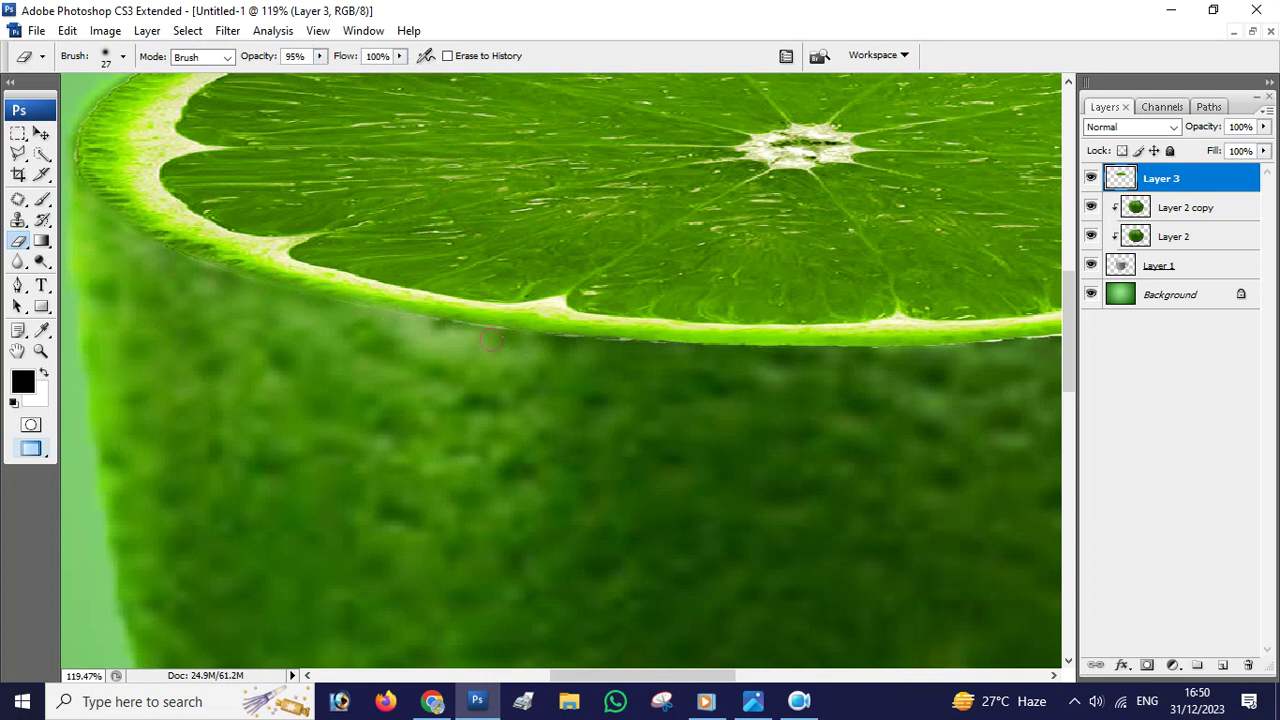
pyautogui.moveTo(574, 349)
pyautogui.mouseDown()
pyautogui.moveTo(849, 357)
pyautogui.moveTo(1040, 345)
pyautogui.mouseUp()
pyautogui.moveTo(934, 380); pyautogui.dragTo(197, 322)
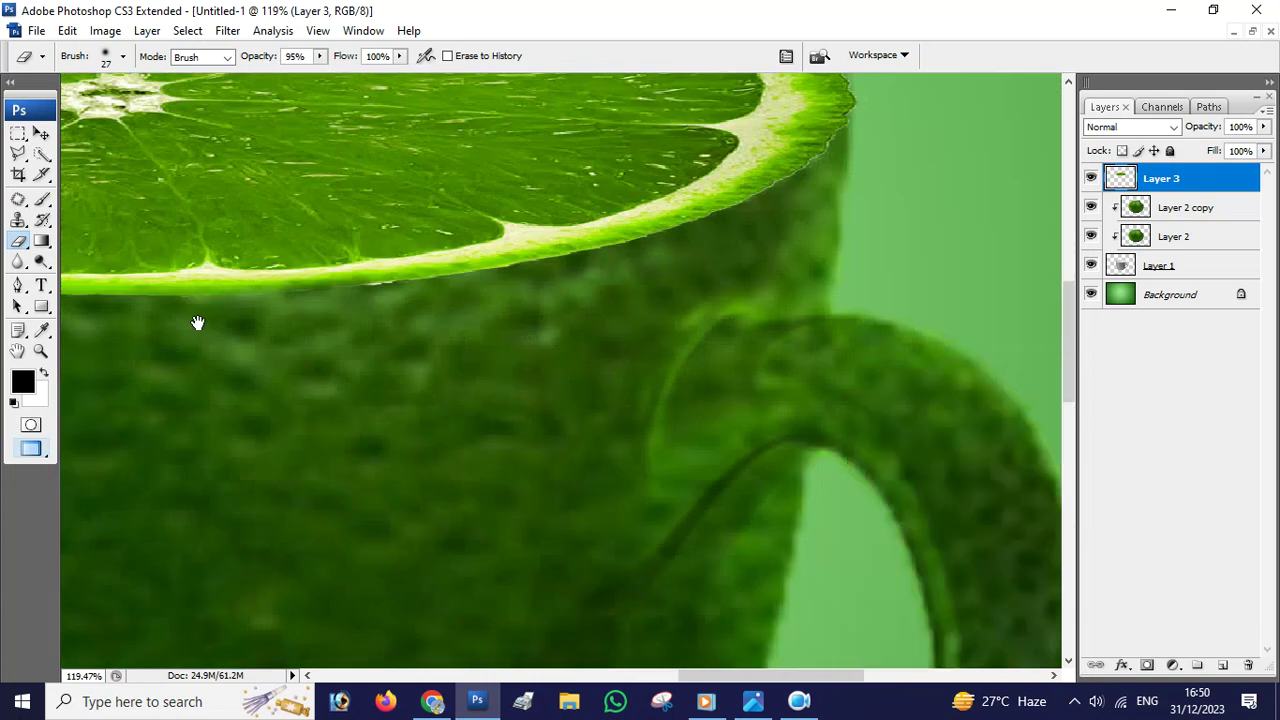
pyautogui.moveTo(382, 289)
pyautogui.mouseDown()
pyautogui.moveTo(603, 254)
pyautogui.moveTo(755, 207)
pyautogui.mouseUp()
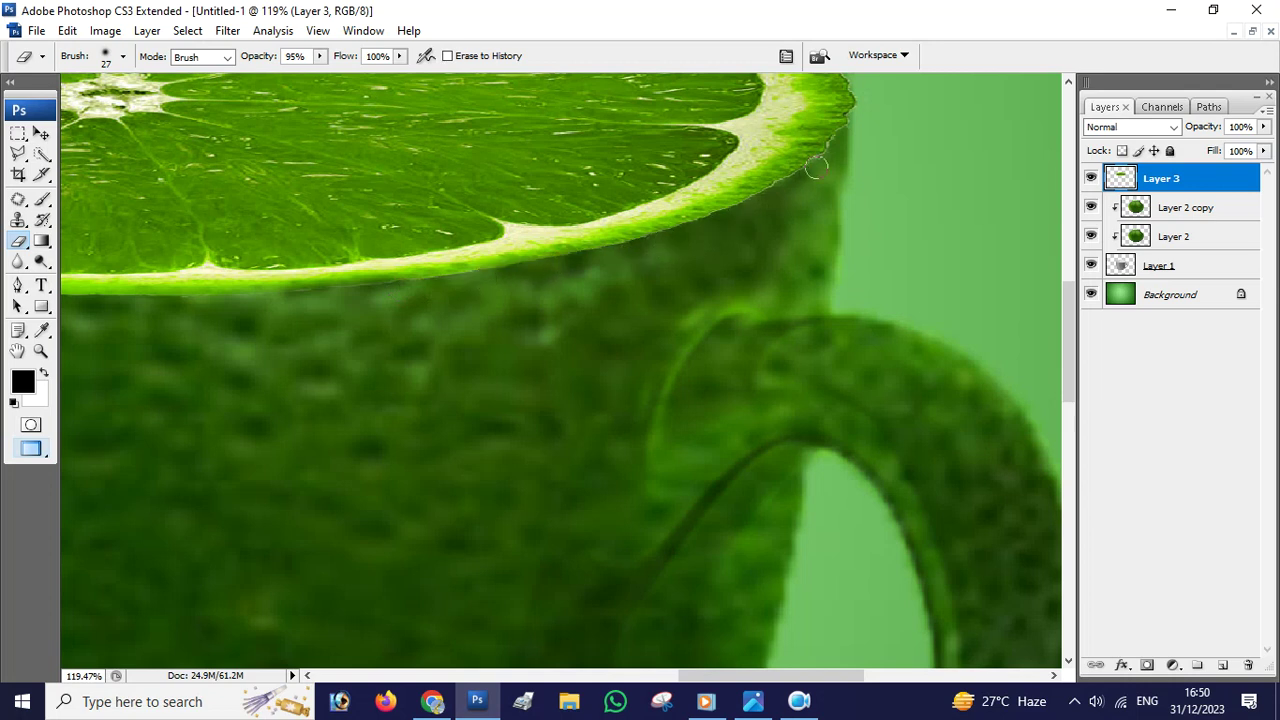
# - Erase across the upper rind of the slice, then fit the whole cup in view
pyautogui.scroll(1, 806, 266)
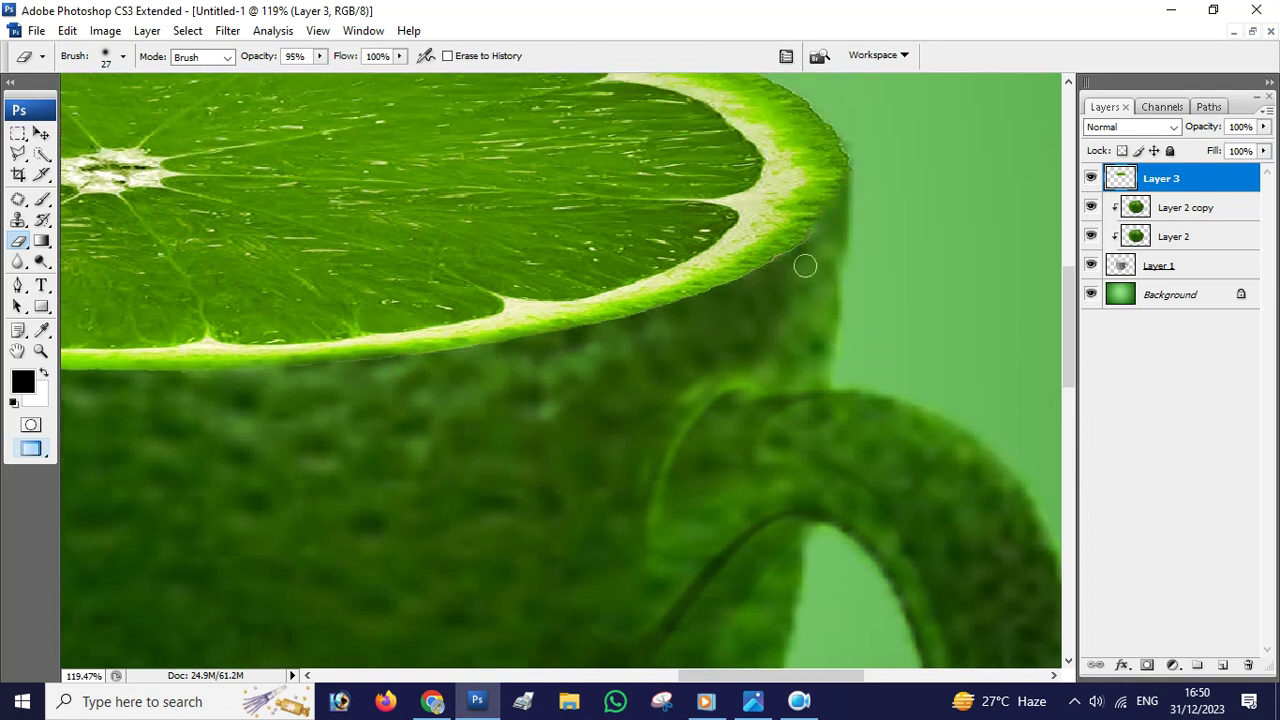
pyautogui.scroll(4, 840, 201)
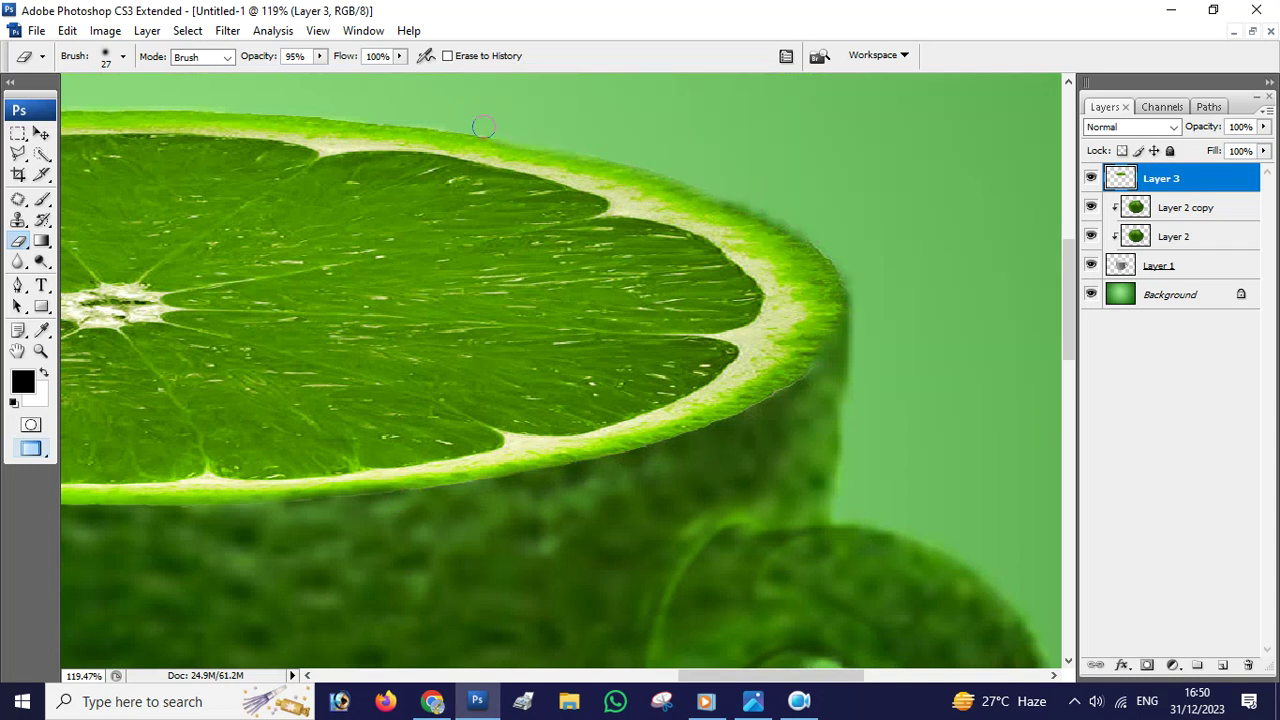
pyautogui.moveTo(250, 152); pyautogui.dragTo(1166, 226)
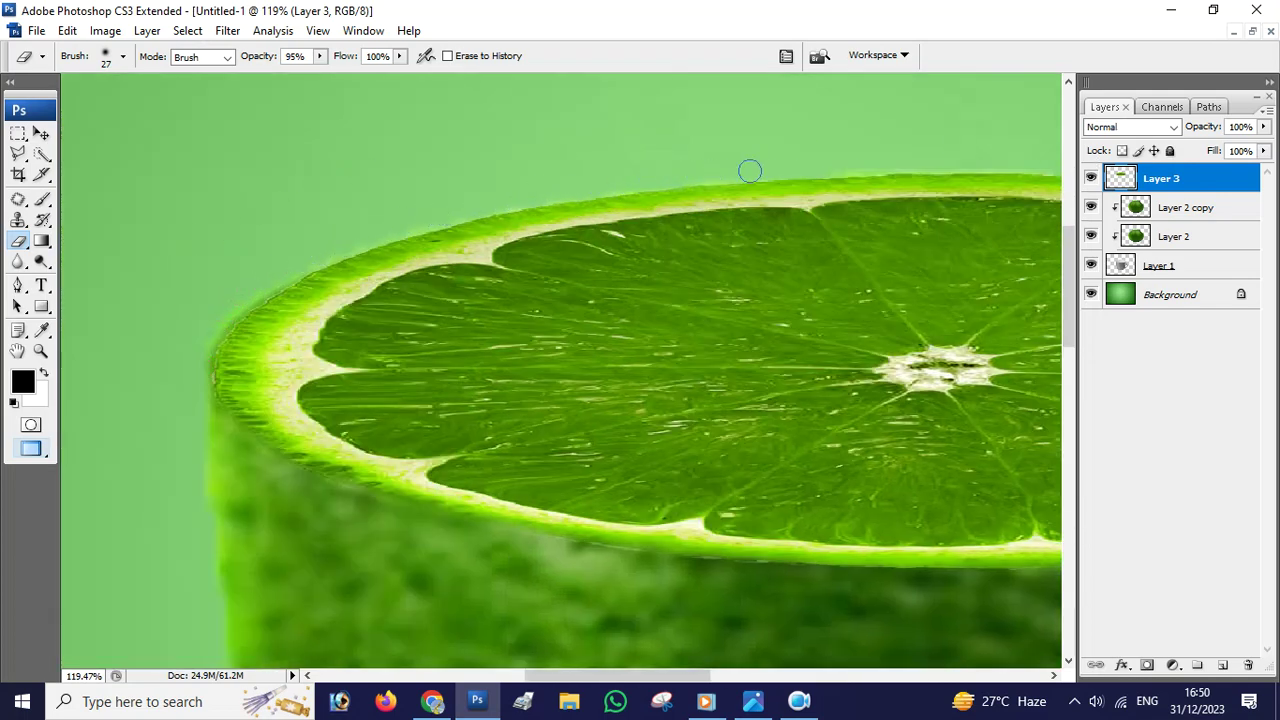
pyautogui.hotkey('ctrl', '0')
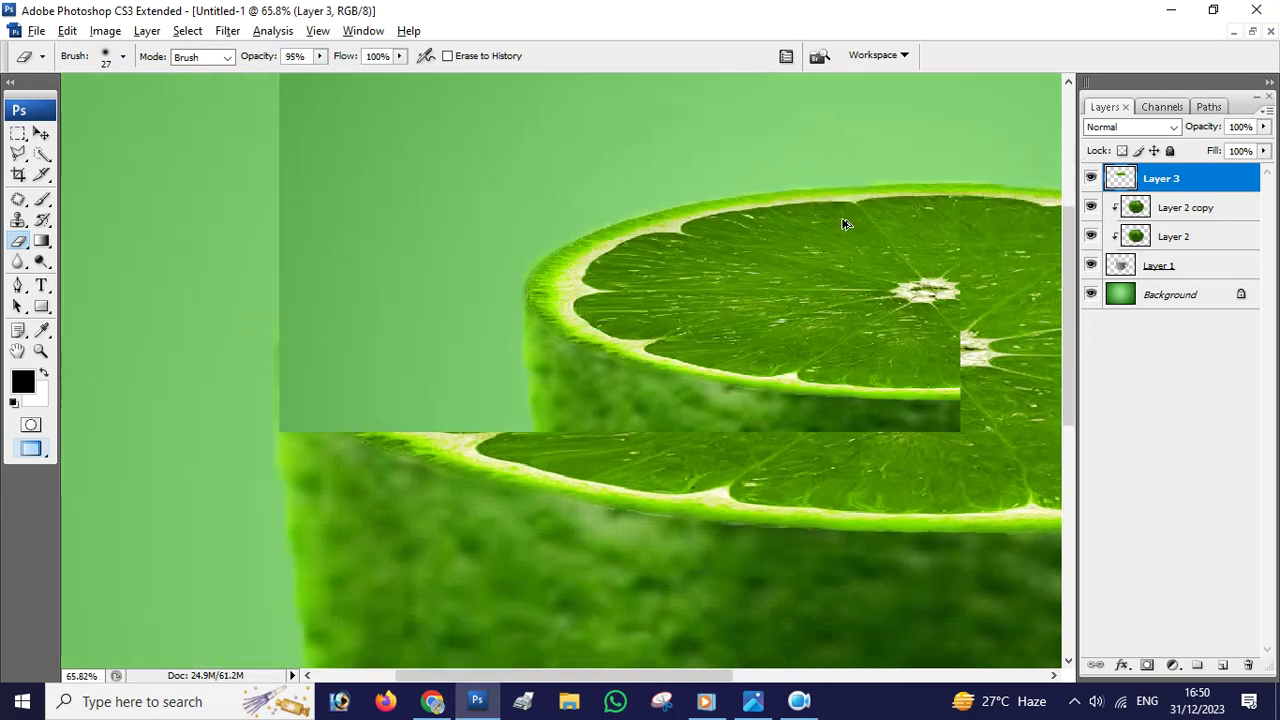
pyautogui.hotkey('ctrl', '0')
pyautogui.click(41, 133)
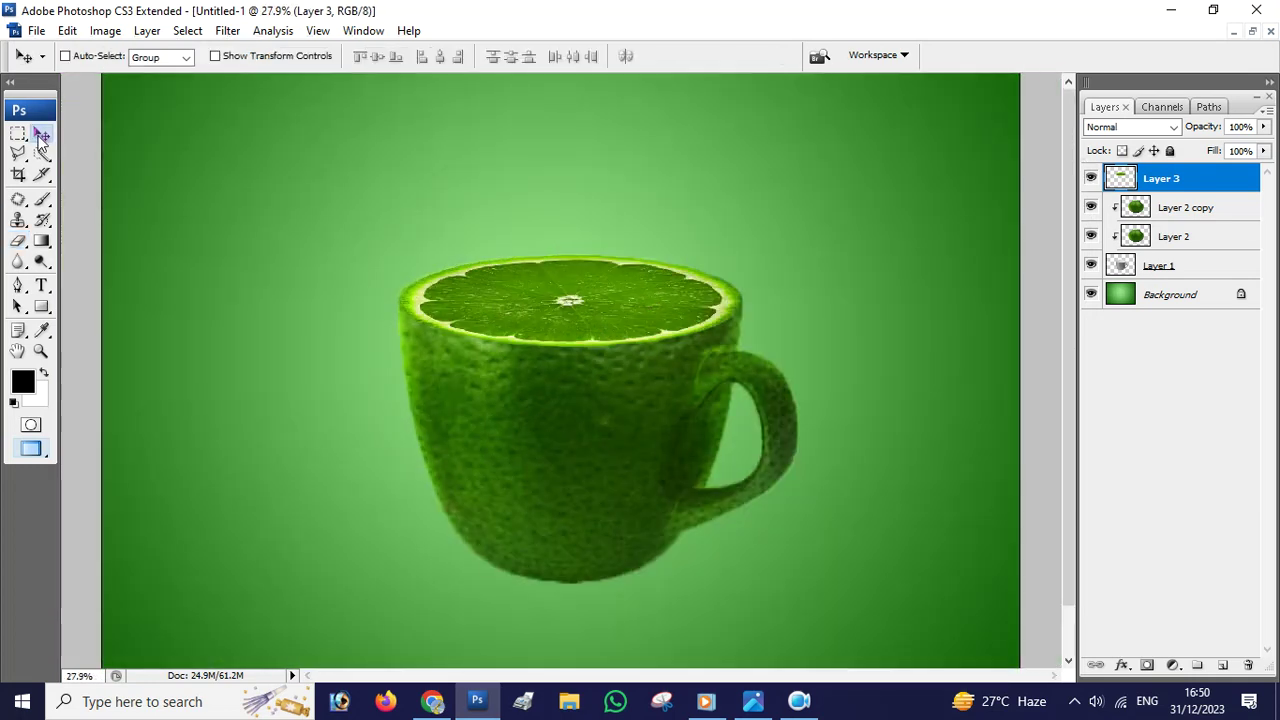
# - Open the L1 lime half, drag it into Untitled-1 as Layer 4, and close L1
pyautogui.scroll(1, 730, 372)
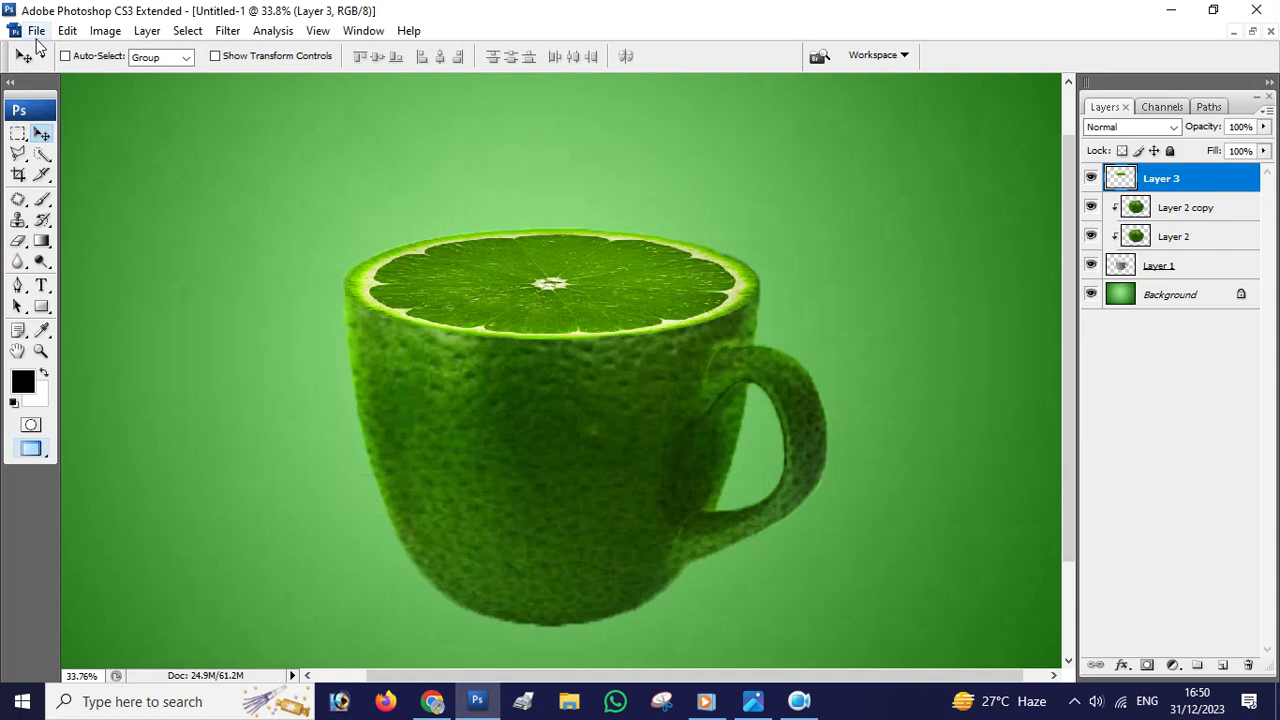
pyautogui.click(36, 30)
pyautogui.click(57, 69)
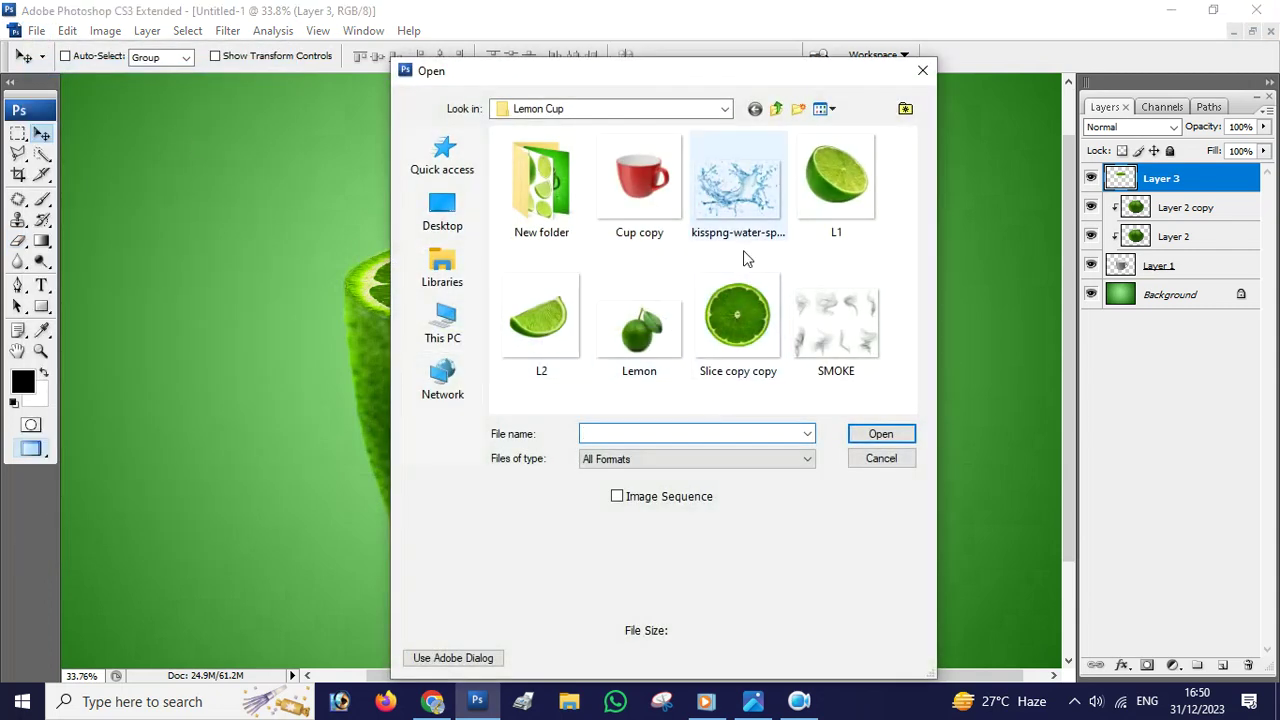
pyautogui.click(855, 190)
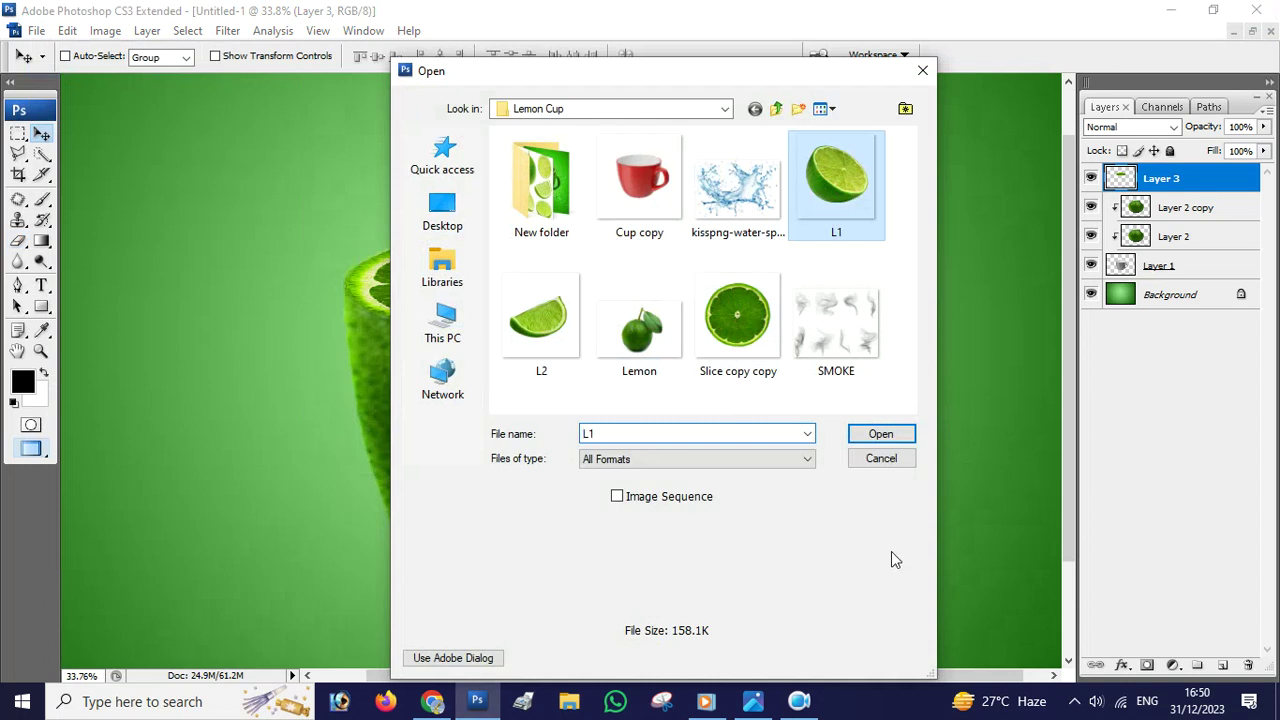
pyautogui.click(878, 434)
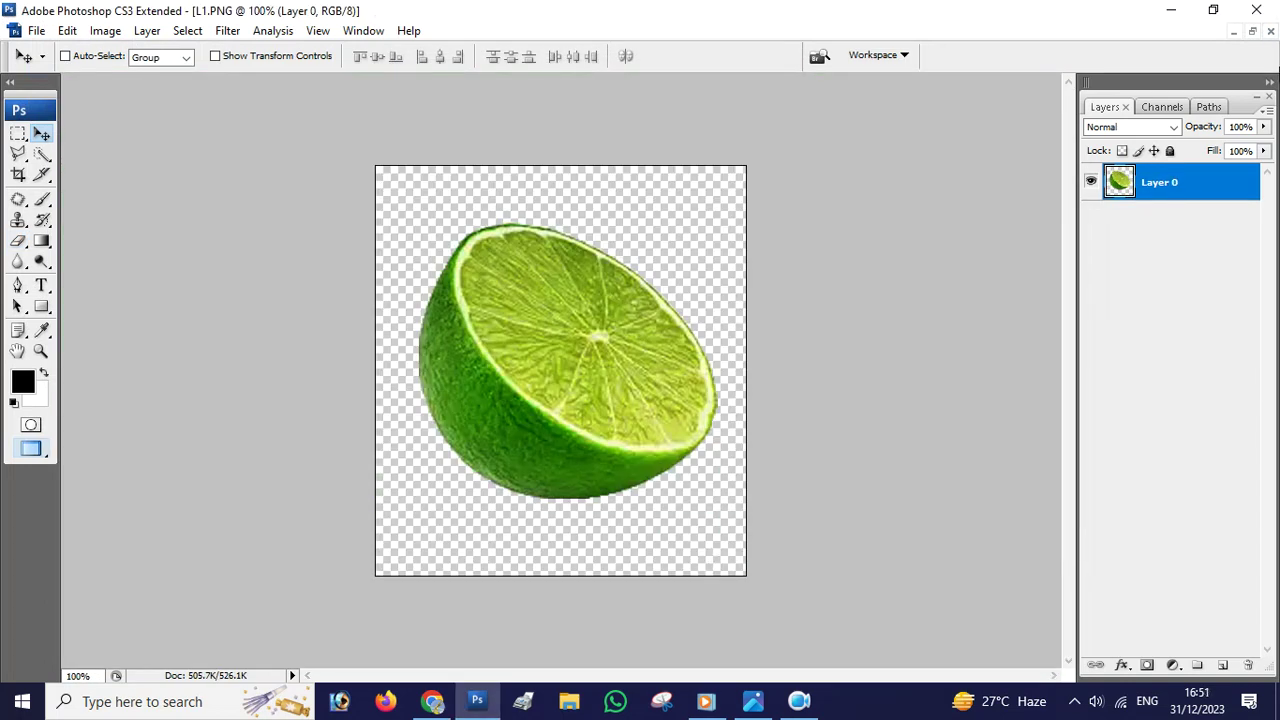
pyautogui.click(1253, 33)
pyautogui.moveTo(446, 288); pyautogui.dragTo(679, 321)
pyautogui.click(250, 319)
pyautogui.click(468, 123)
# - Open the L2 lime wedge, drag it into Untitled-1 as Layer 5, and close L2
pyautogui.click(15, 30)
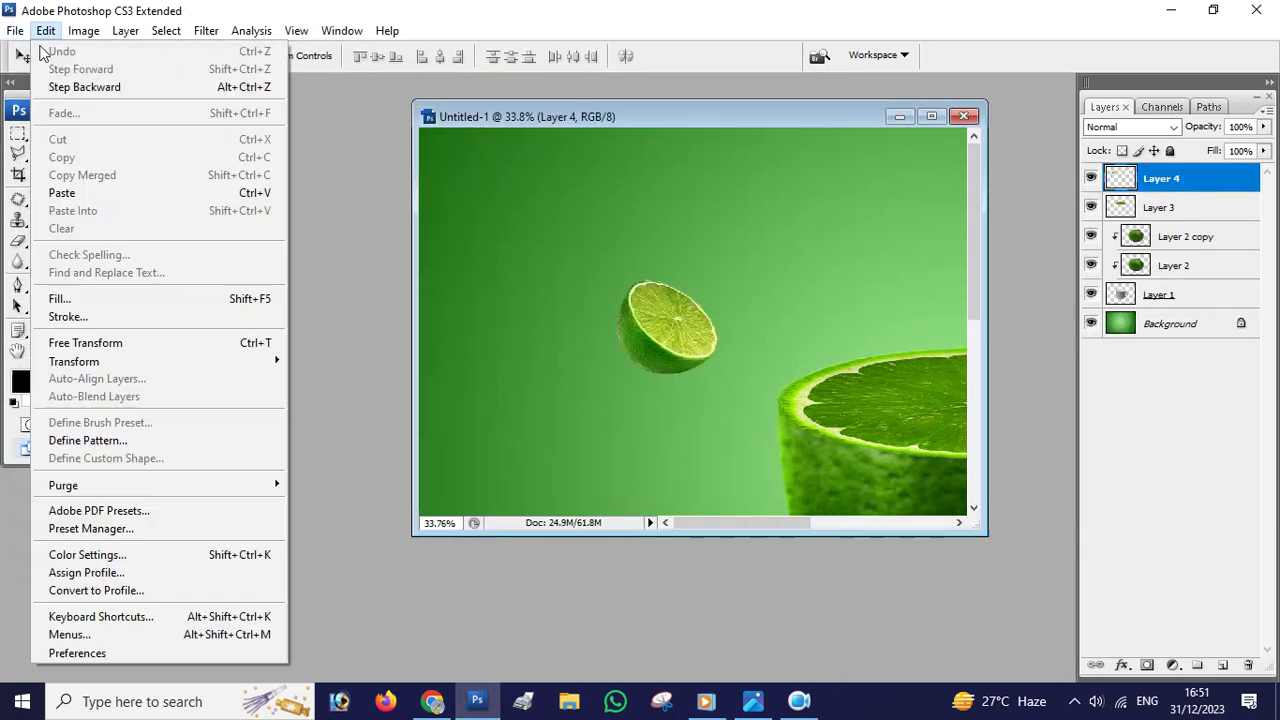
pyautogui.moveTo(15, 30)
pyautogui.click(45, 68)
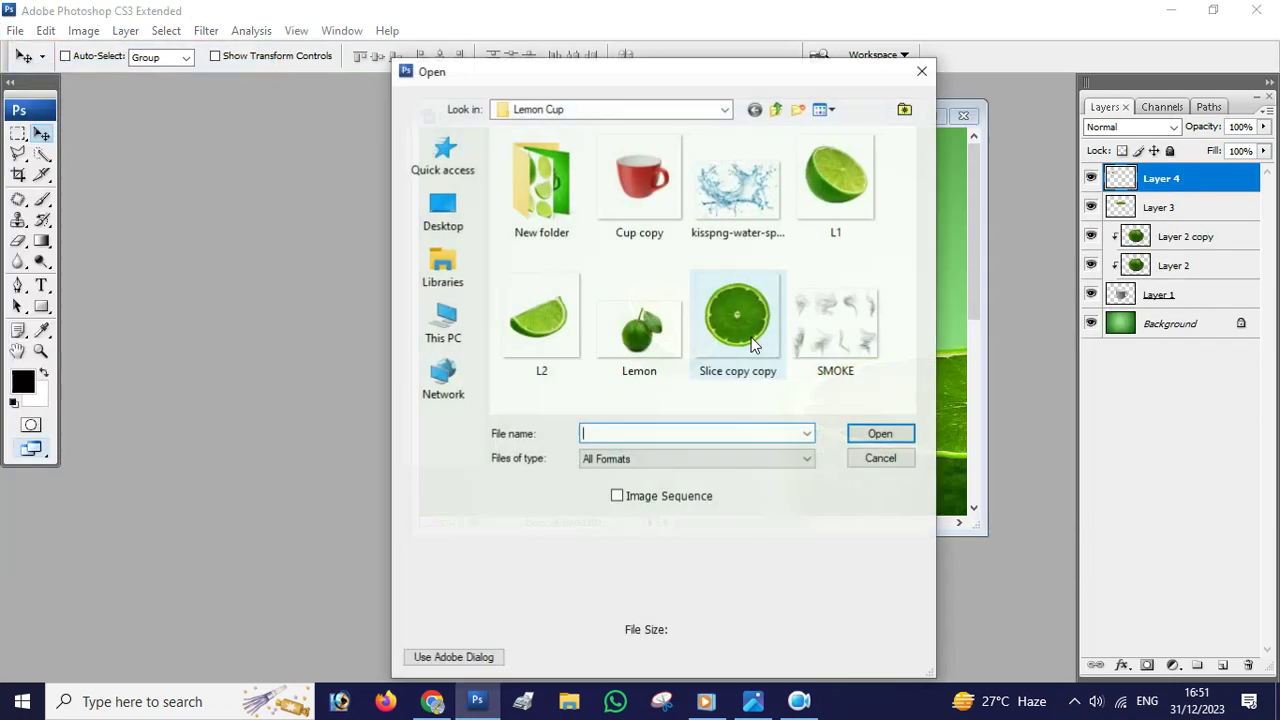
pyautogui.click(542, 338)
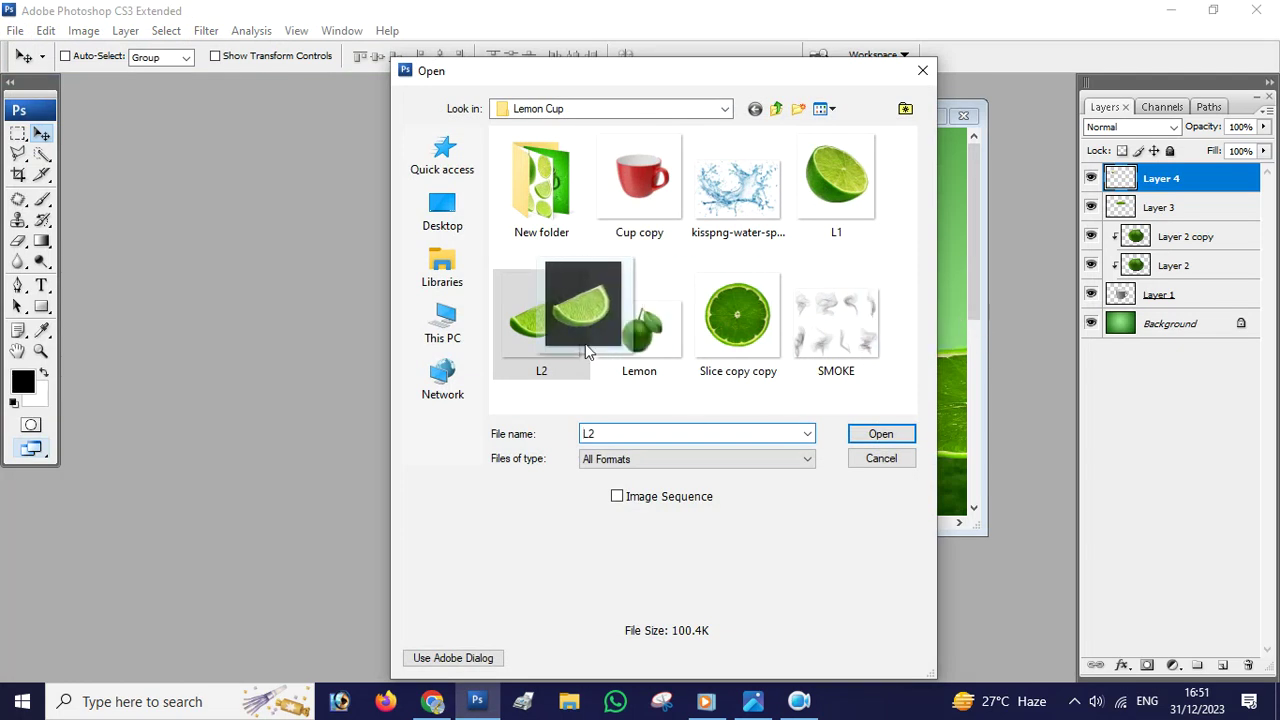
pyautogui.click(880, 434)
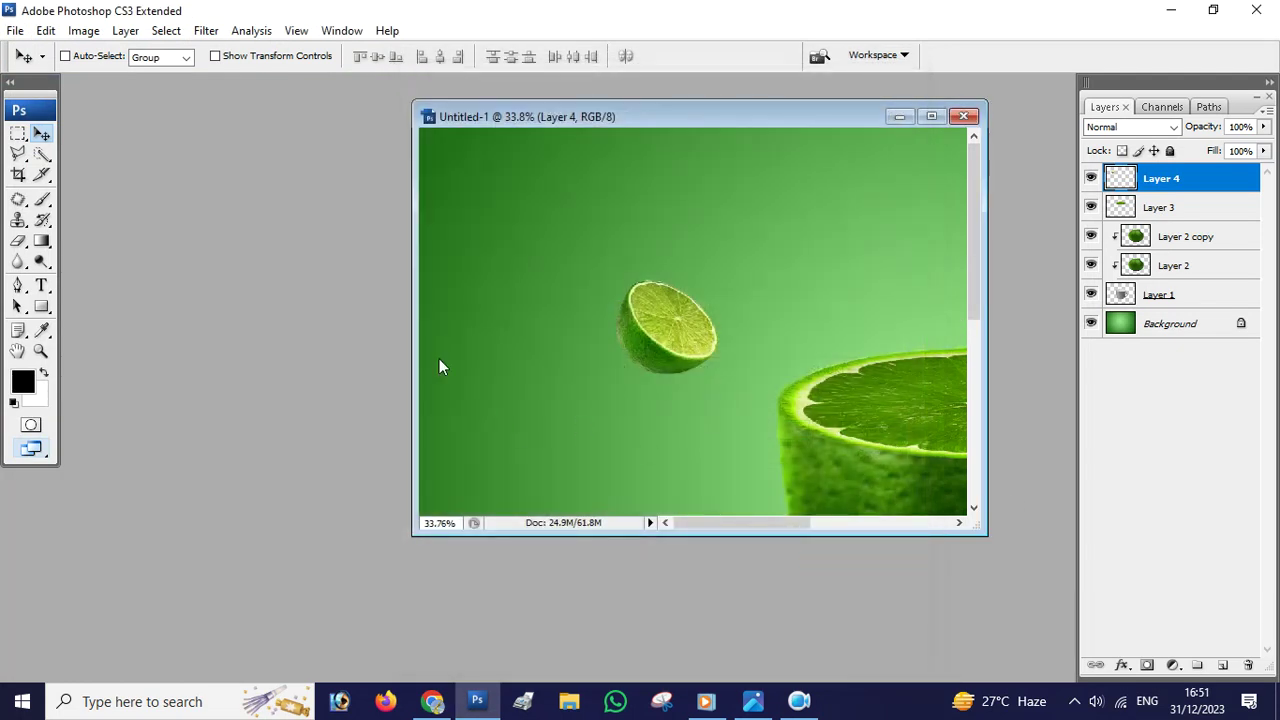
pyautogui.moveTo(300, 380); pyautogui.dragTo(710, 338)
pyautogui.click(354, 292)
pyautogui.click(488, 130)
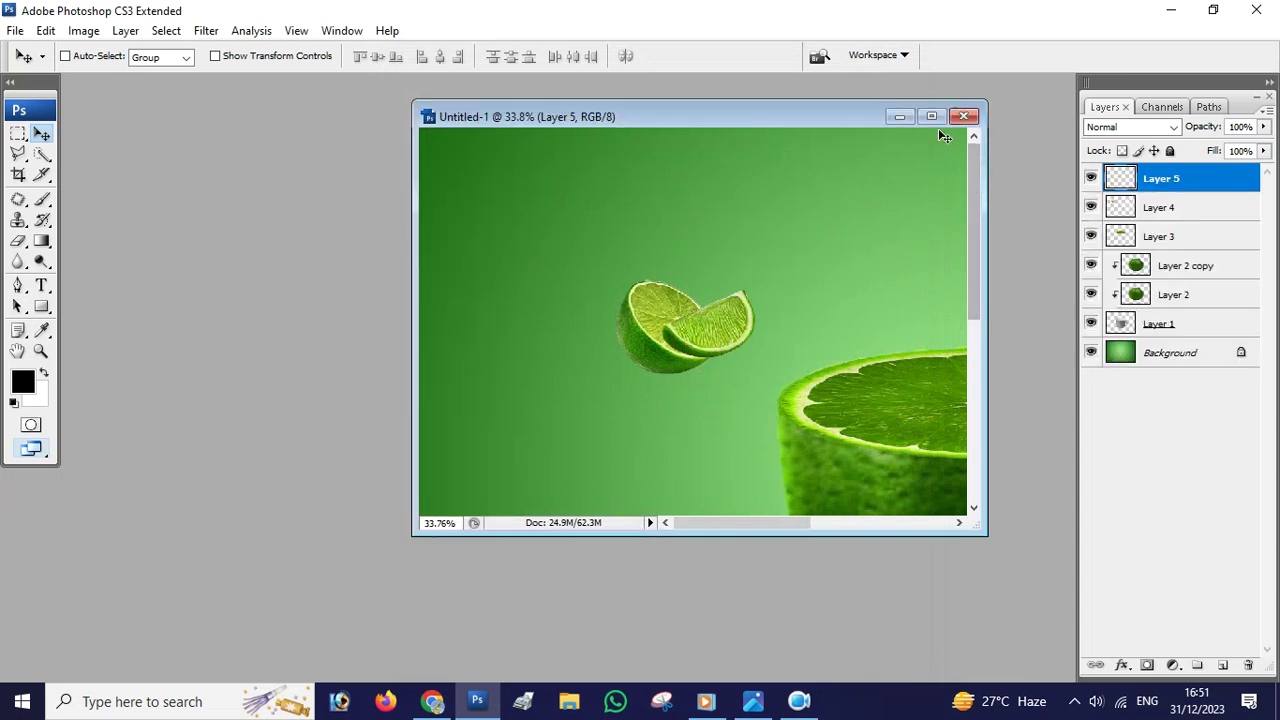
pyautogui.click(931, 116)
pyautogui.hotkey('ctrl', '0')
# - Move Layers 4 and 5 lower beside the cup and enlarge them to about 187%
pyautogui.rightClick(410, 275)
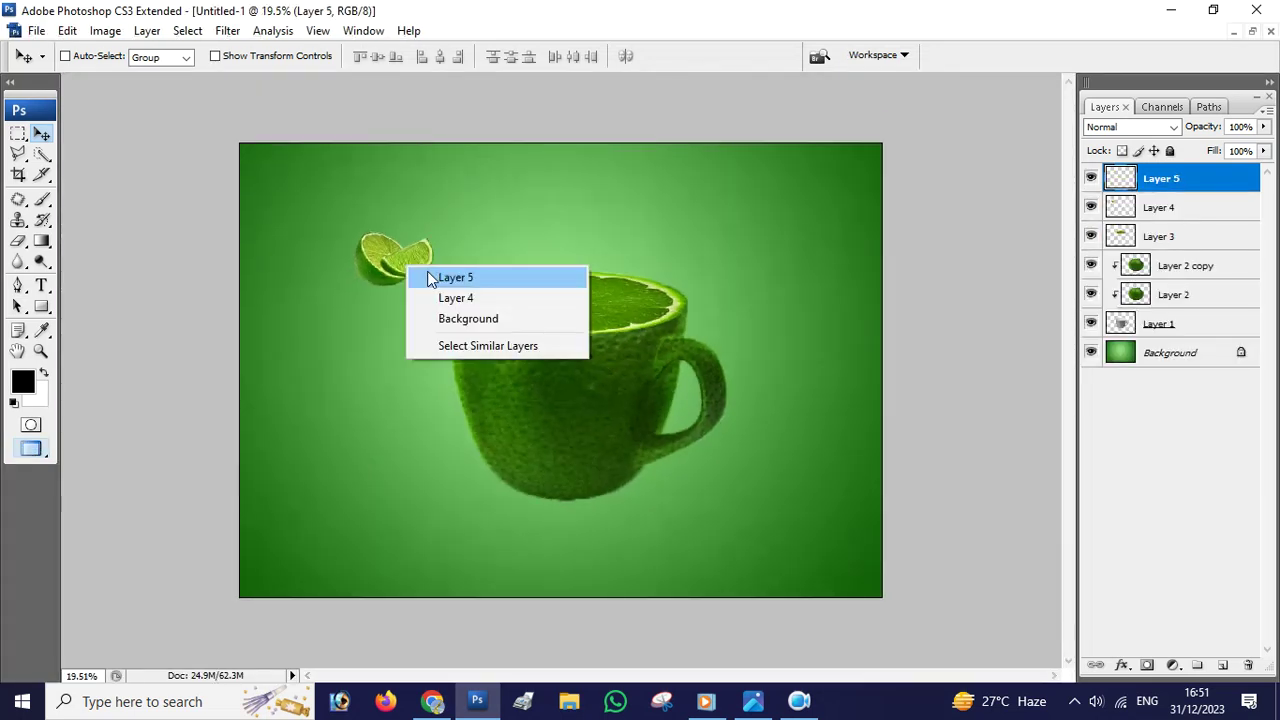
pyautogui.keyDown('shift'); pyautogui.click(1172, 210); pyautogui.keyUp('shift')
pyautogui.moveTo(395, 262); pyautogui.dragTo(390, 466)
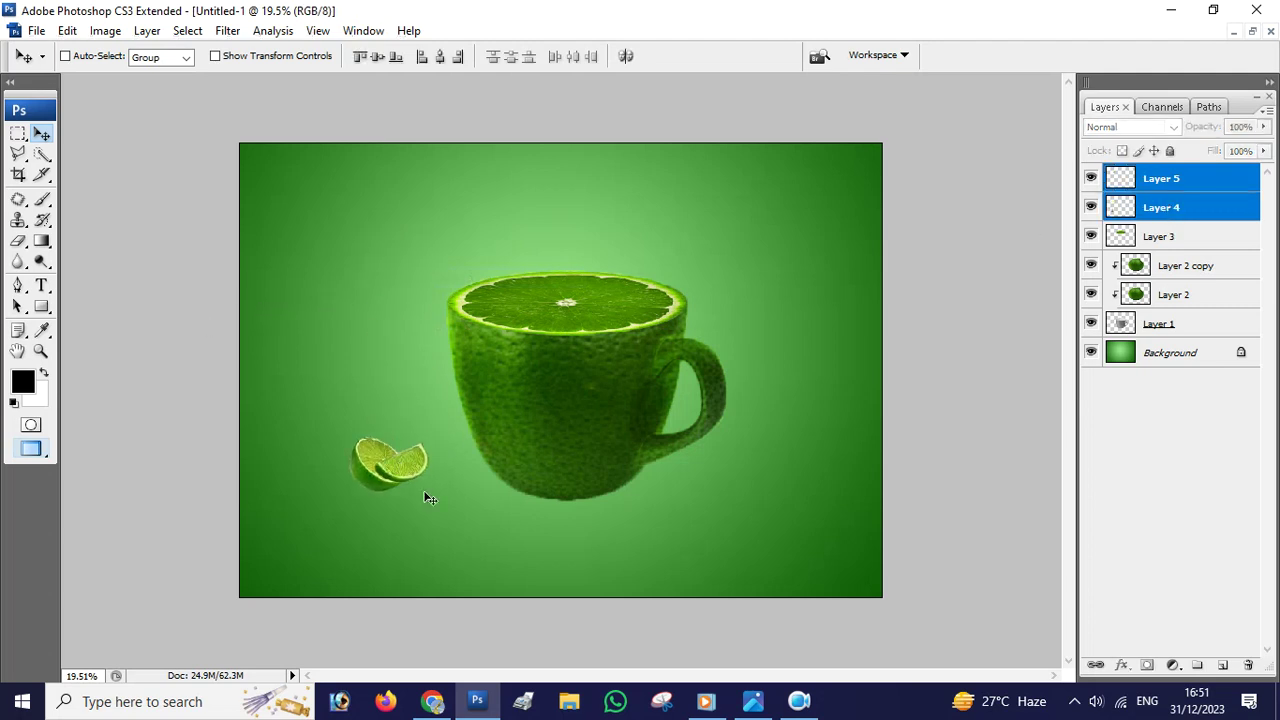
pyautogui.hotkey('ctrl', 't')
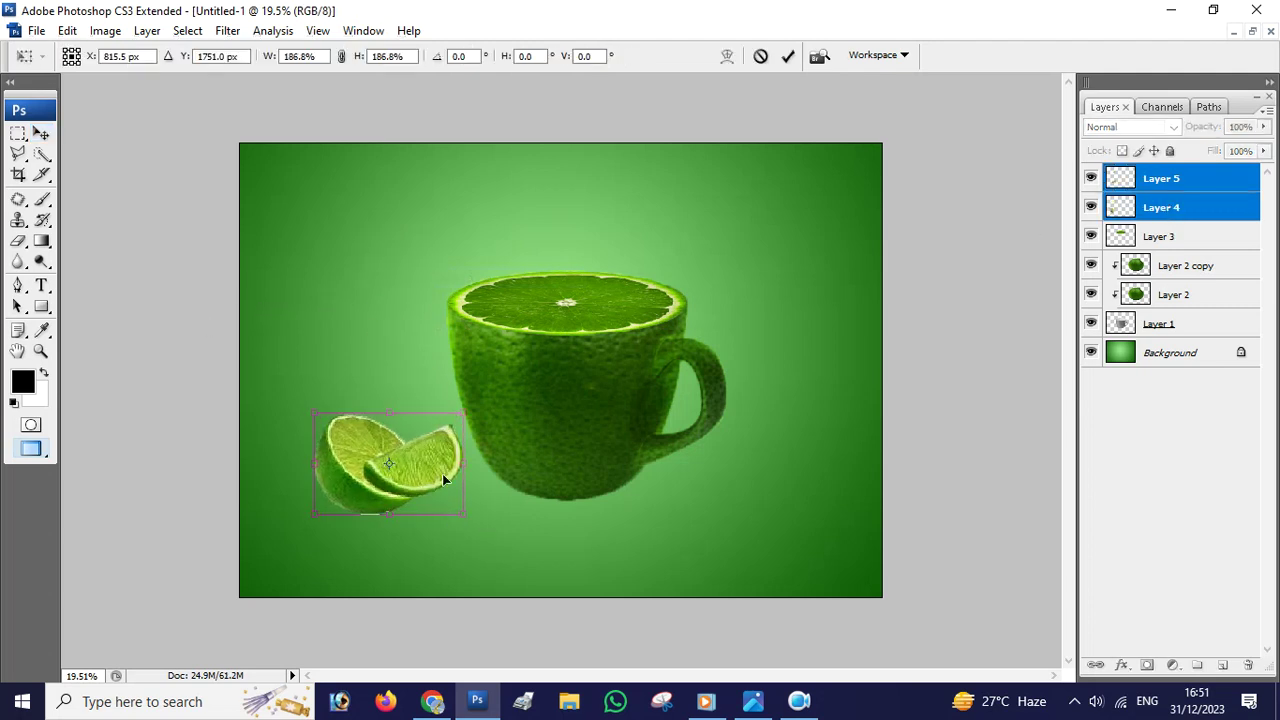
pyautogui.moveTo(420, 500); pyautogui.dragTo(502, 527)
pyautogui.press('Return')
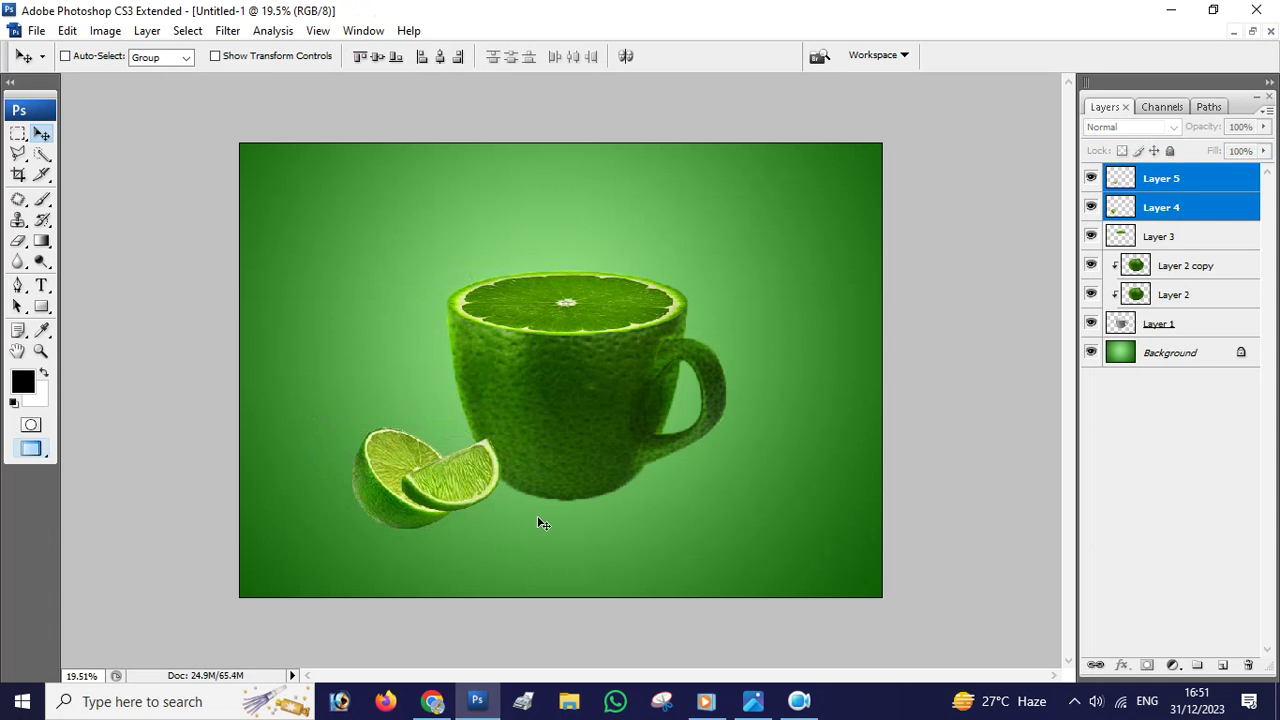
# - Select the wedge on Layer 5 alone and rotate it 90° counterclockwise
pyautogui.hotkey('ctrl', 't')
pyautogui.press('Return')
pyautogui.rightClick(465, 490)
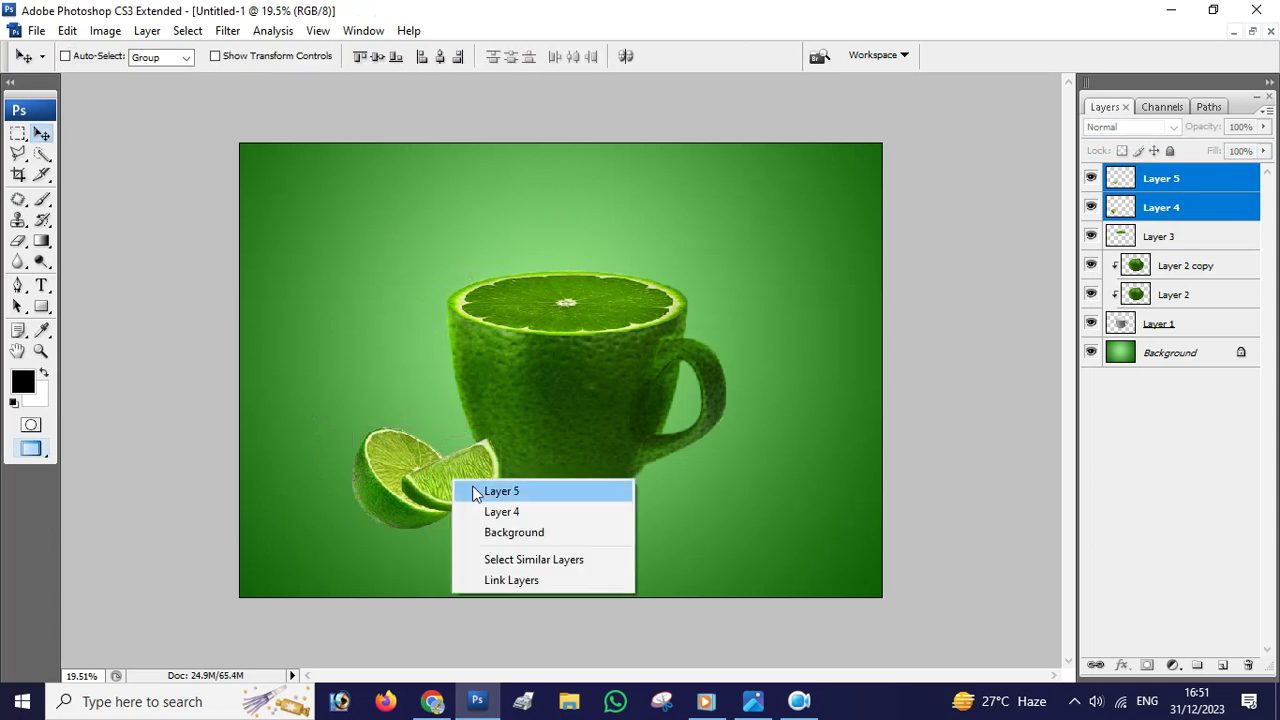
pyautogui.click(498, 491)
pyautogui.hotkey('ctrl', 't')
pyautogui.rightClick(470, 456)
pyautogui.click(540, 391)
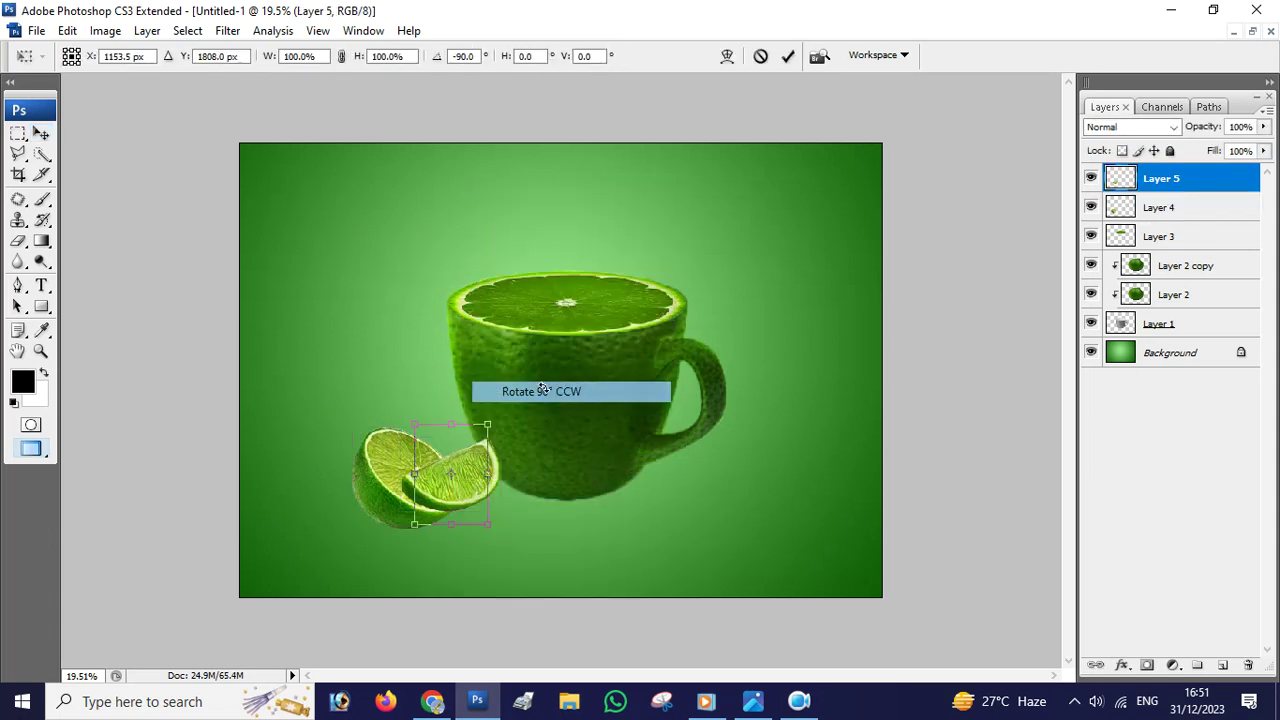
# - Try vertical and horizontal flips and a 180° rotation on the wedge, restoring its original angle
pyautogui.rightClick(468, 457)
pyautogui.click(558, 437)
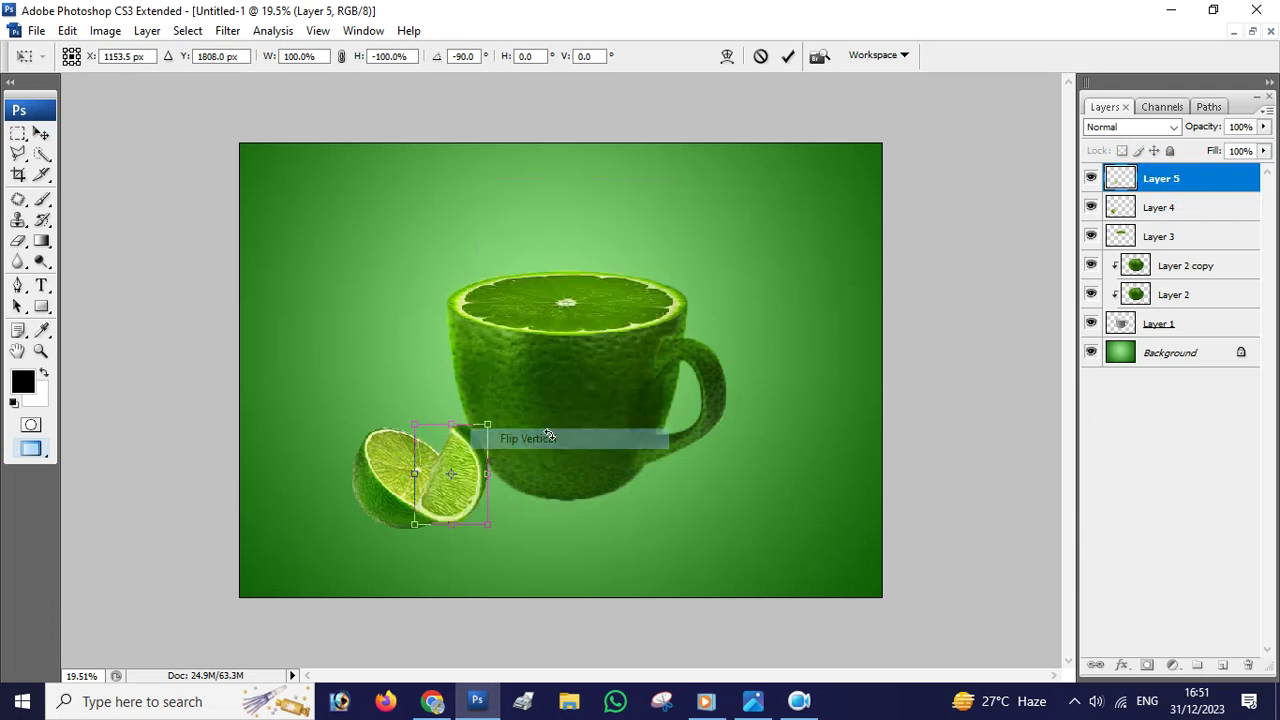
pyautogui.rightClick(537, 471)
pyautogui.click(549, 420)
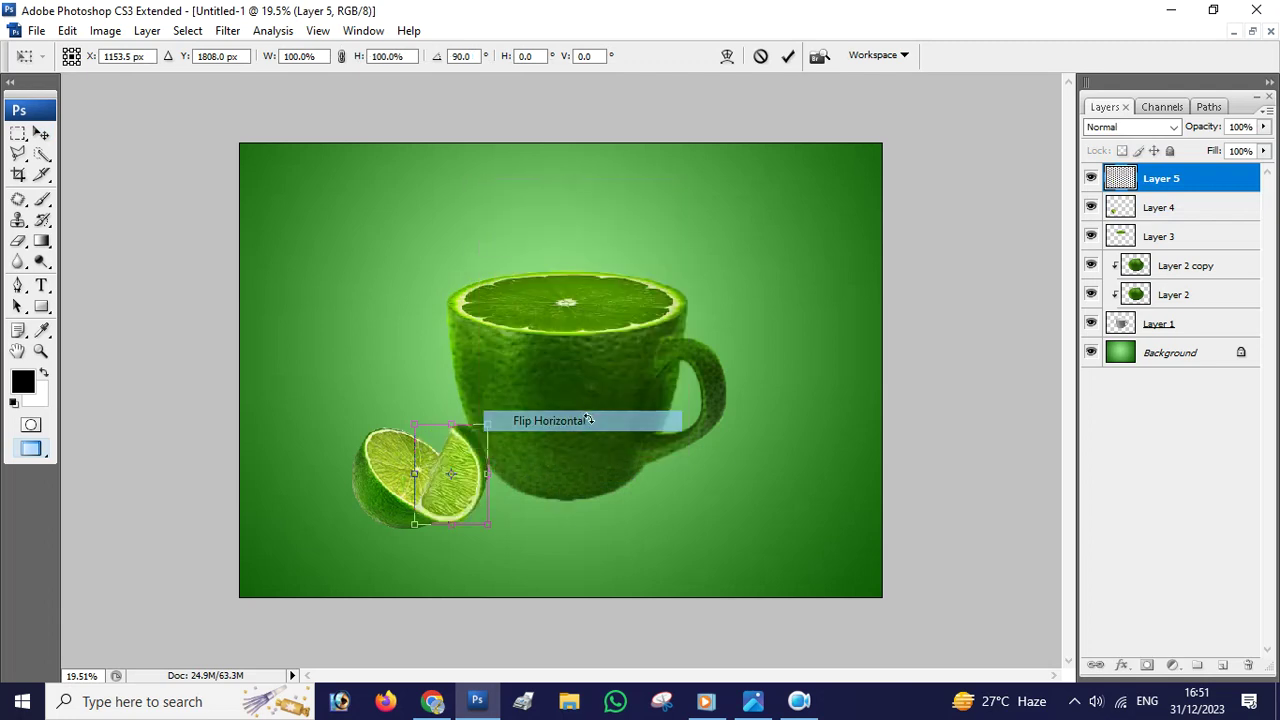
pyautogui.rightClick(474, 456)
pyautogui.click(539, 352)
pyautogui.rightClick(469, 450)
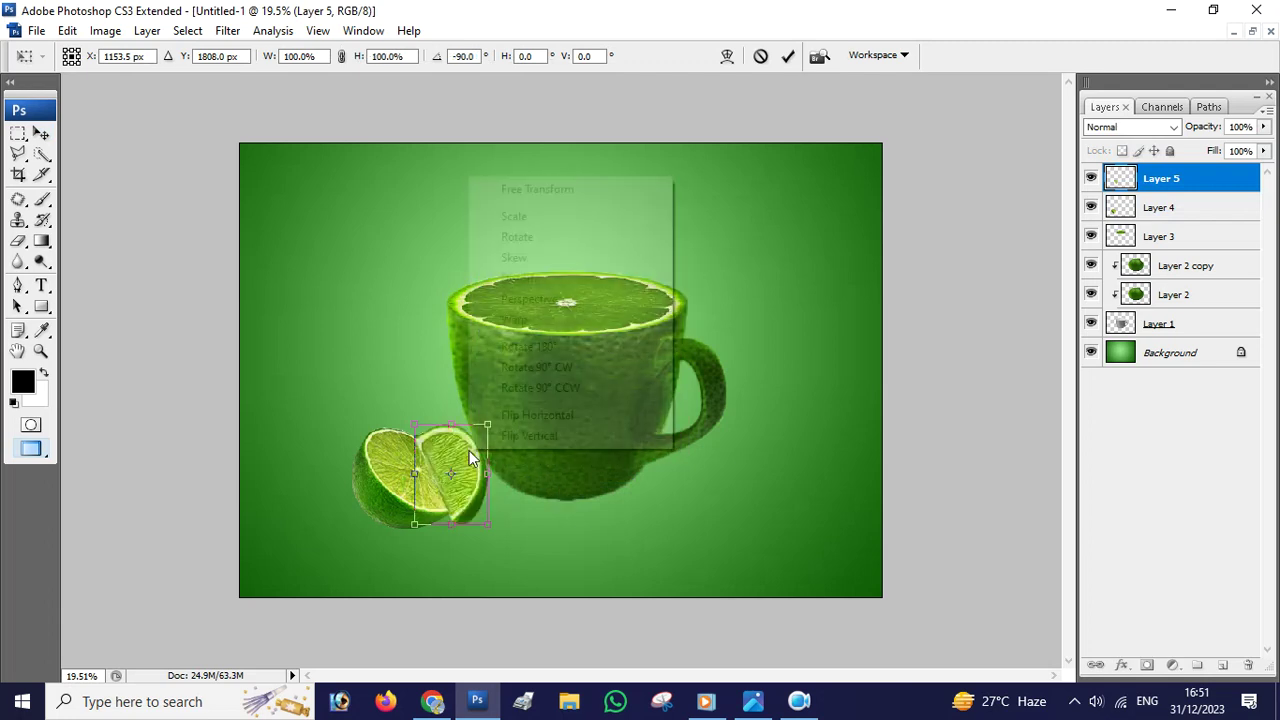
pyautogui.click(563, 368)
pyautogui.doubleClick(484, 497)
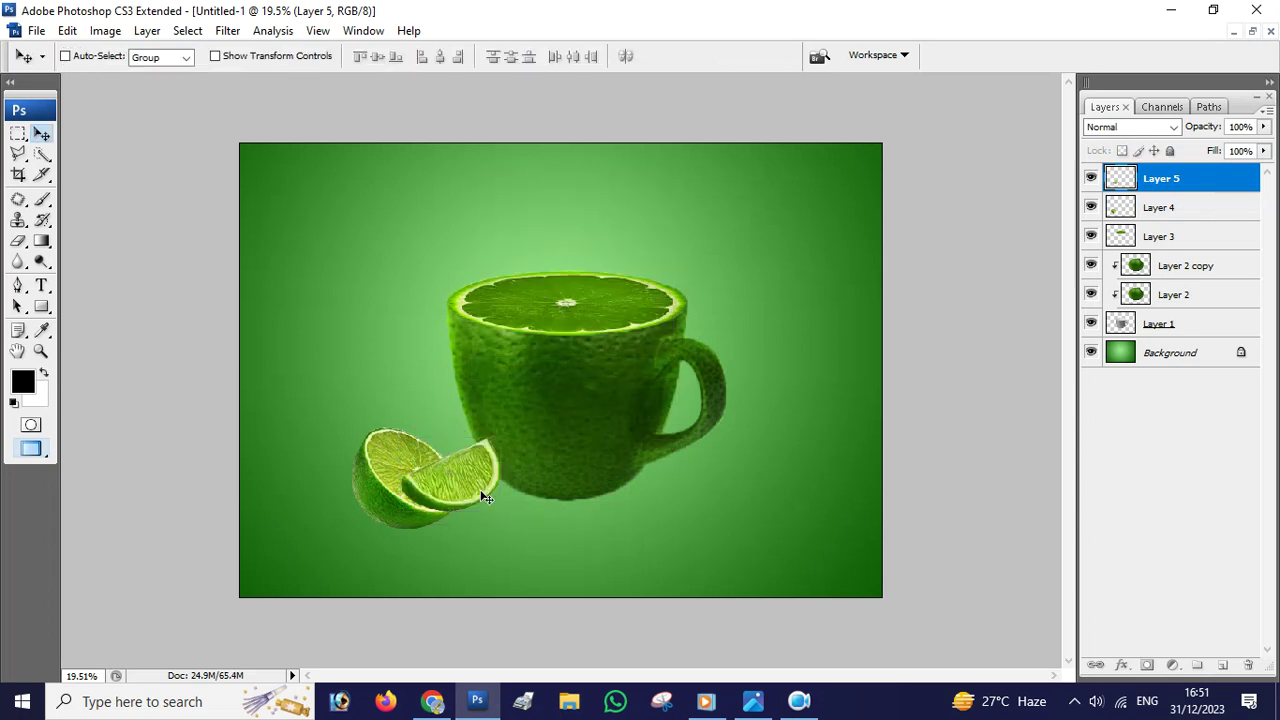
# - Flip the wedge horizontally and shift it down and to the right
pyautogui.hotkey('ctrl', 't')
pyautogui.rightClick(470, 471)
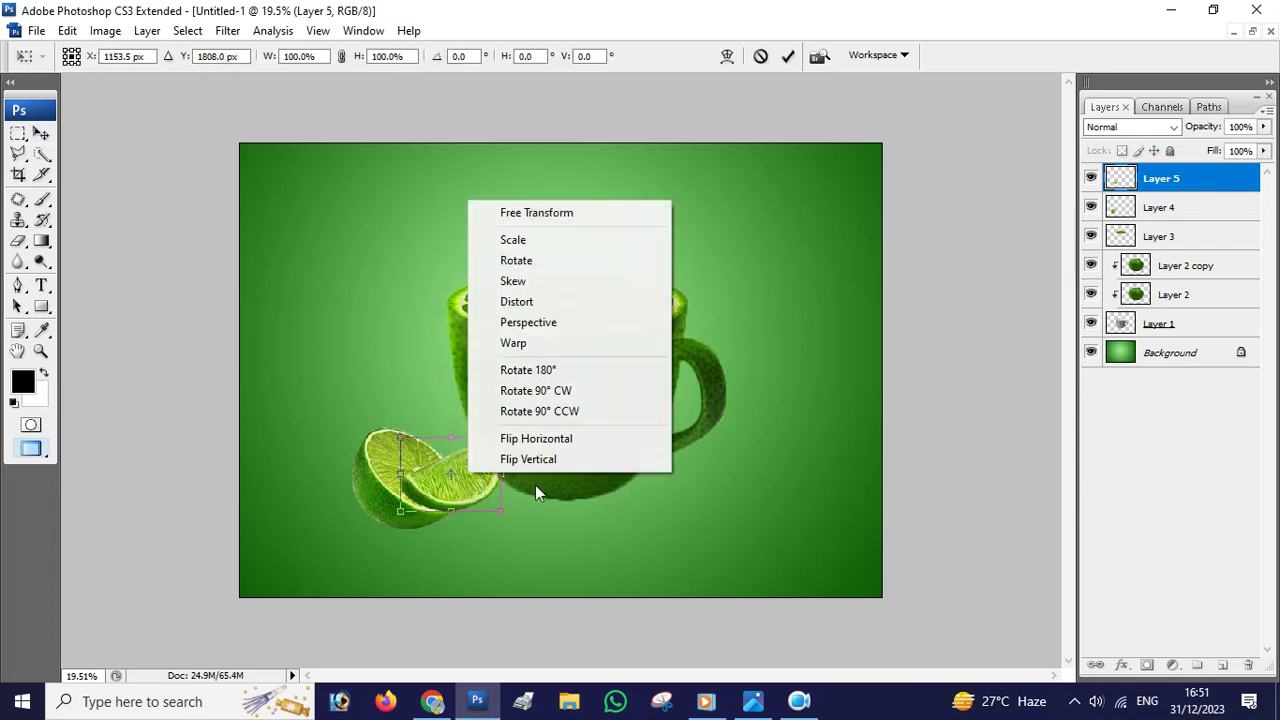
pyautogui.click(536, 438)
pyautogui.doubleClick(485, 493)
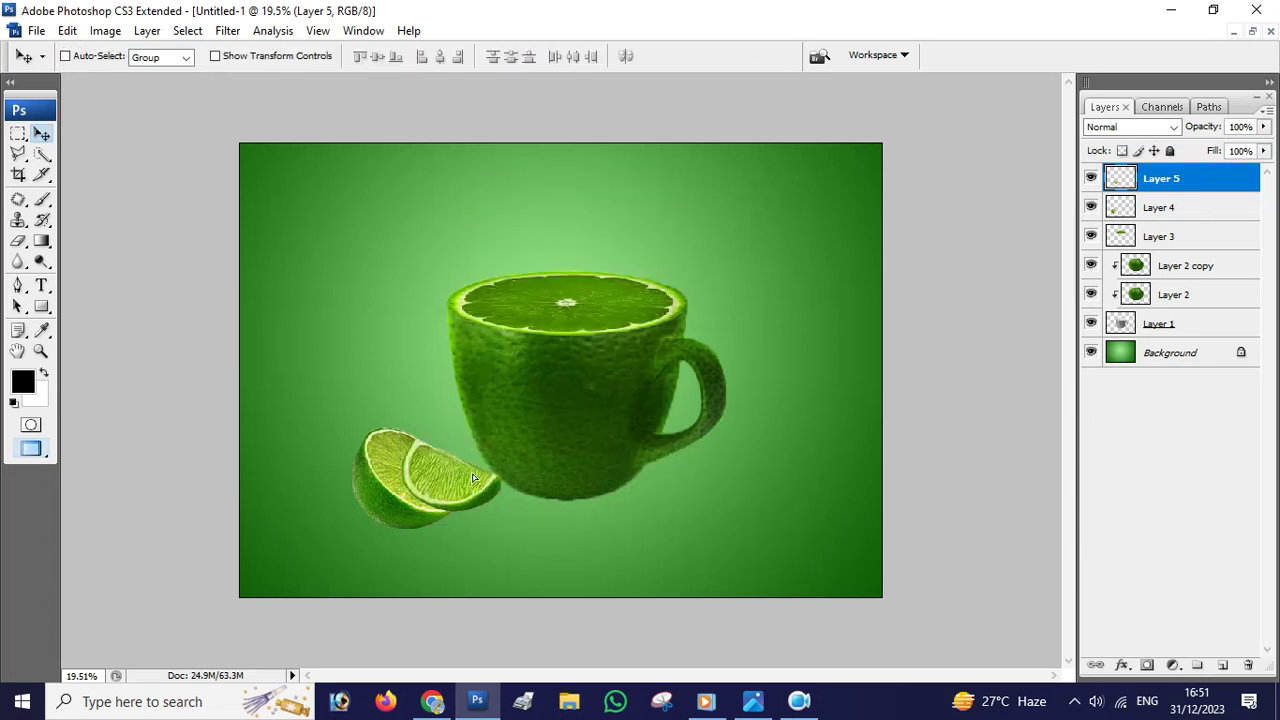
pyautogui.moveTo(473, 477); pyautogui.dragTo(482, 498)
# - Reposition the lime half and stack the wedge layer beneath it at the cup's lower left
pyautogui.rightClick(368, 497)
pyautogui.click(401, 505)
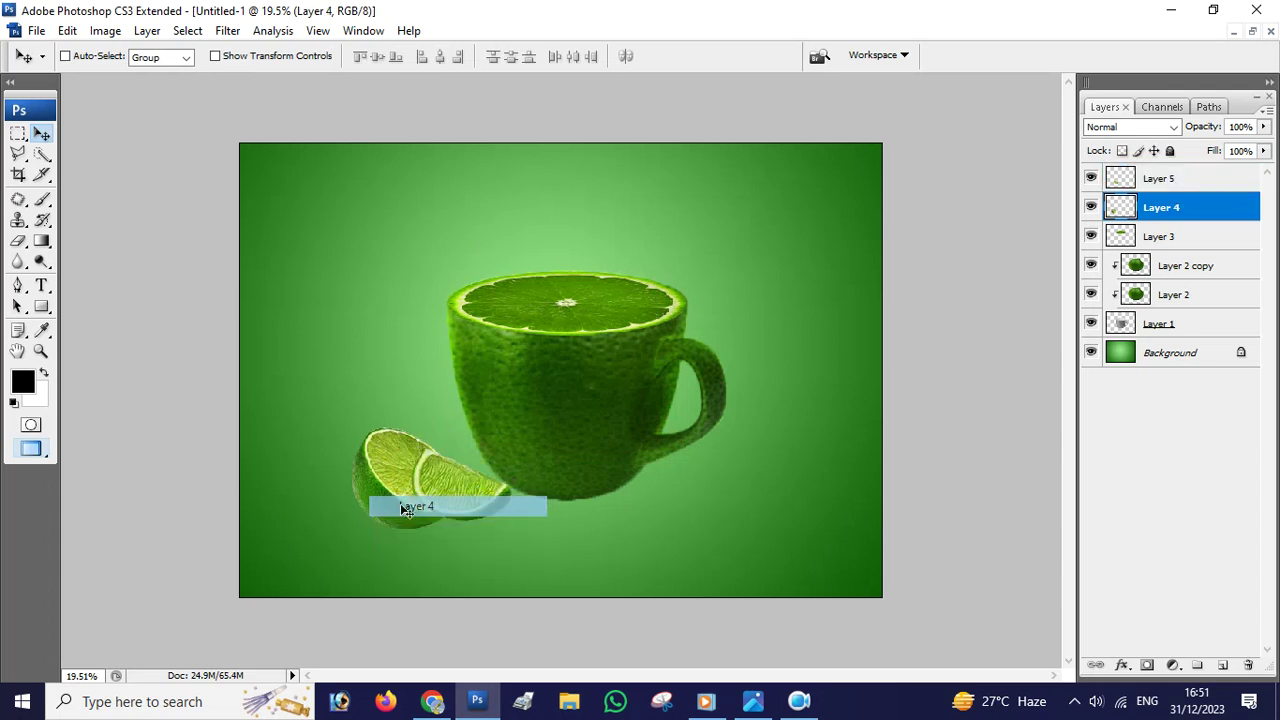
pyautogui.moveTo(368, 480)
pyautogui.mouseDown()
pyautogui.moveTo(392, 472)
pyautogui.moveTo(405, 503)
pyautogui.mouseUp()
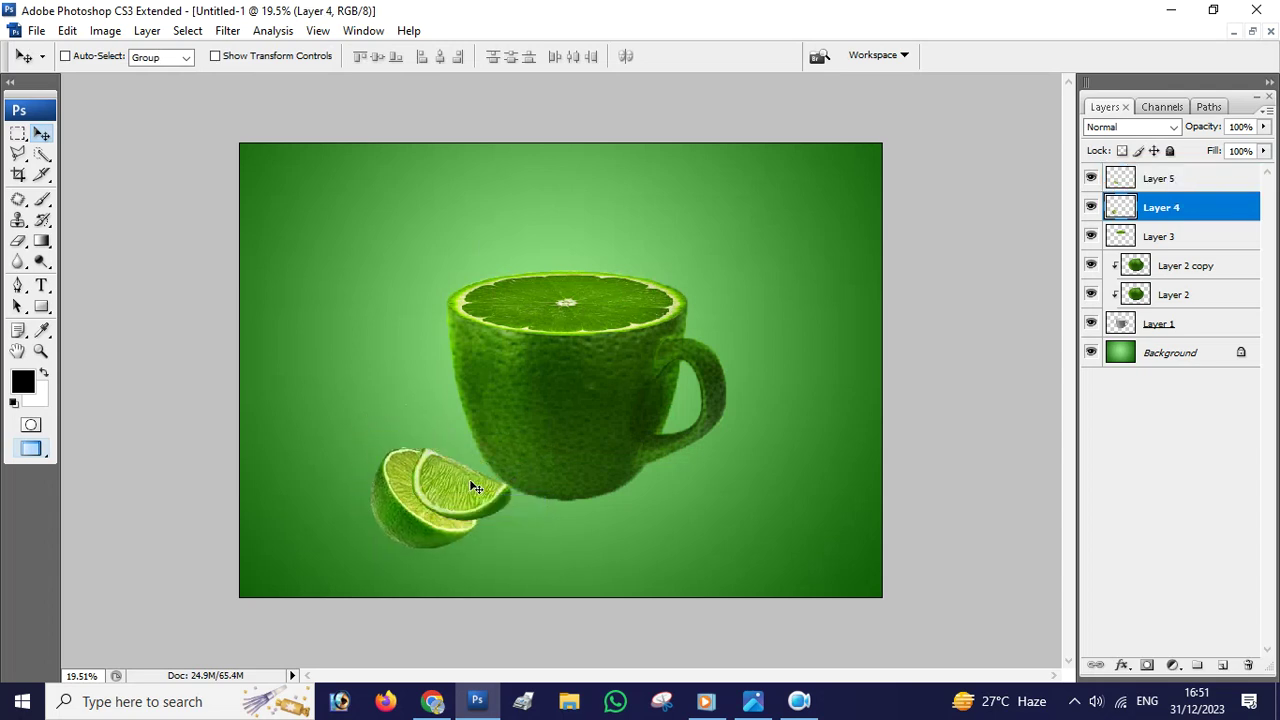
pyautogui.rightClick(476, 487)
pyautogui.click(484, 495)
pyautogui.moveTo(1226, 182); pyautogui.dragTo(1218, 234)
pyautogui.rightClick(390, 507)
pyautogui.click(423, 515)
pyautogui.moveTo(420, 493); pyautogui.dragTo(385, 478)
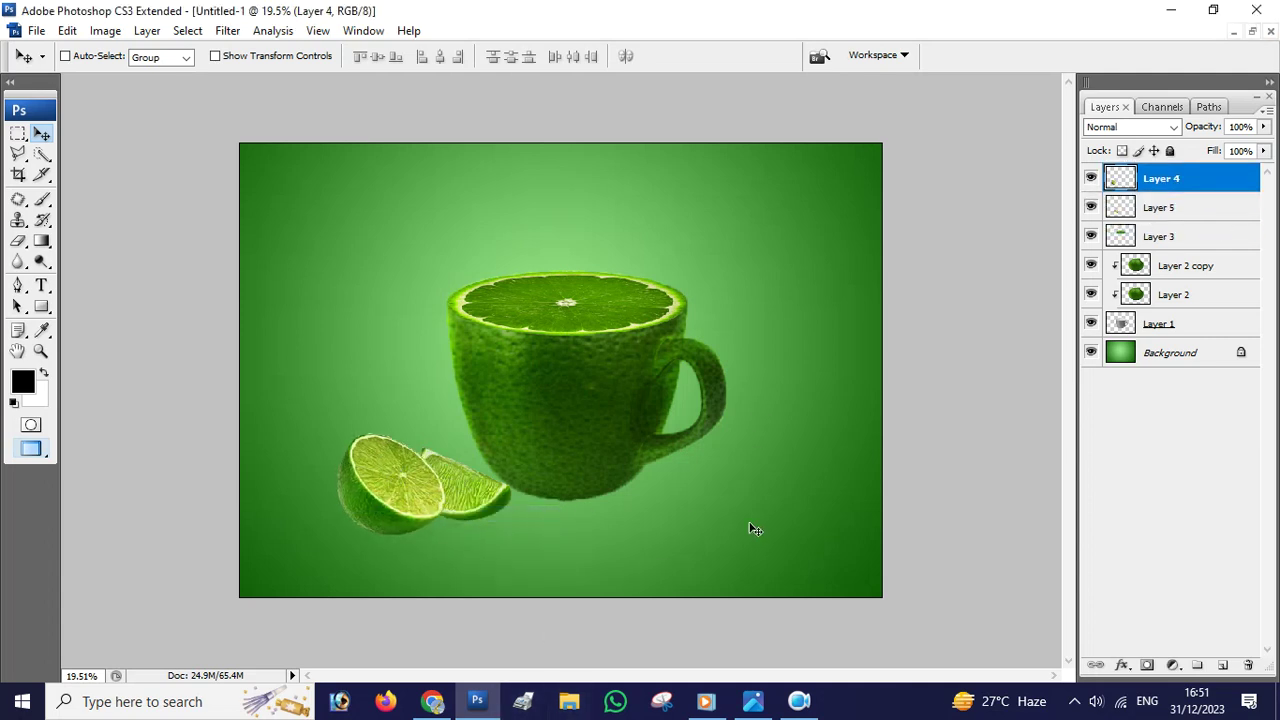
# - Open the SMOKE.png image
pyautogui.click(36, 30)
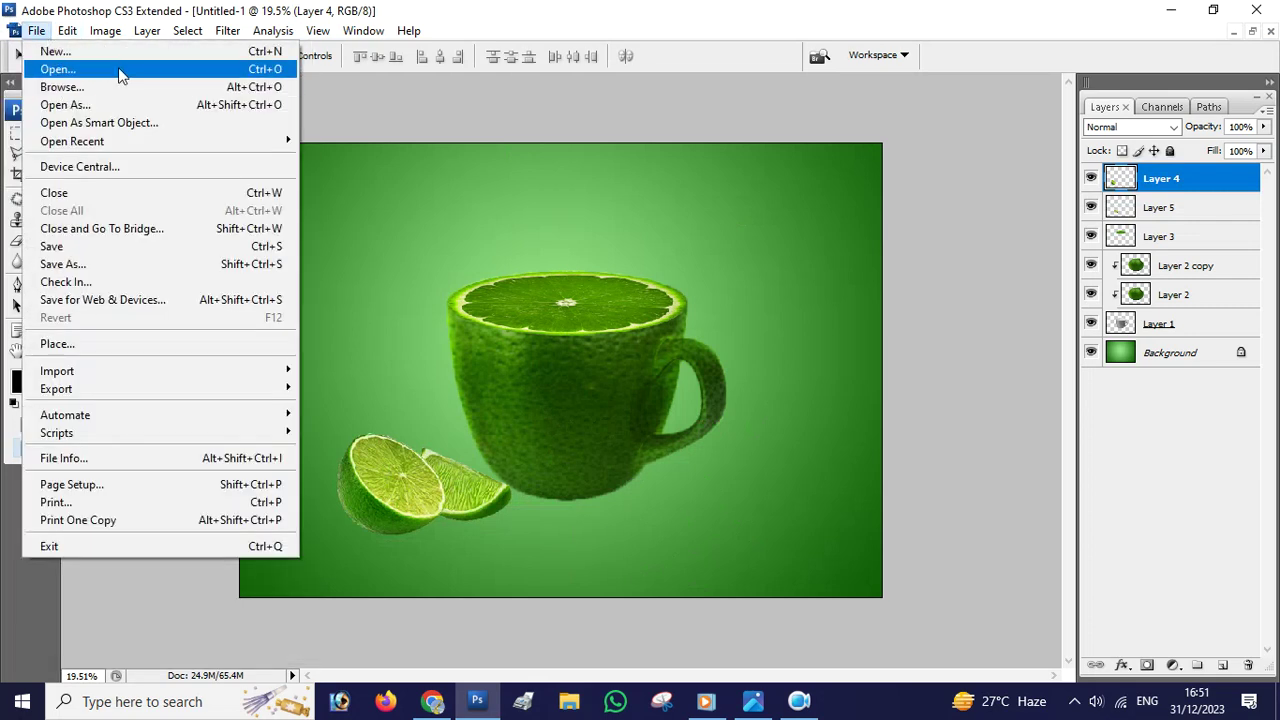
pyautogui.click(120, 71)
pyautogui.click(853, 340)
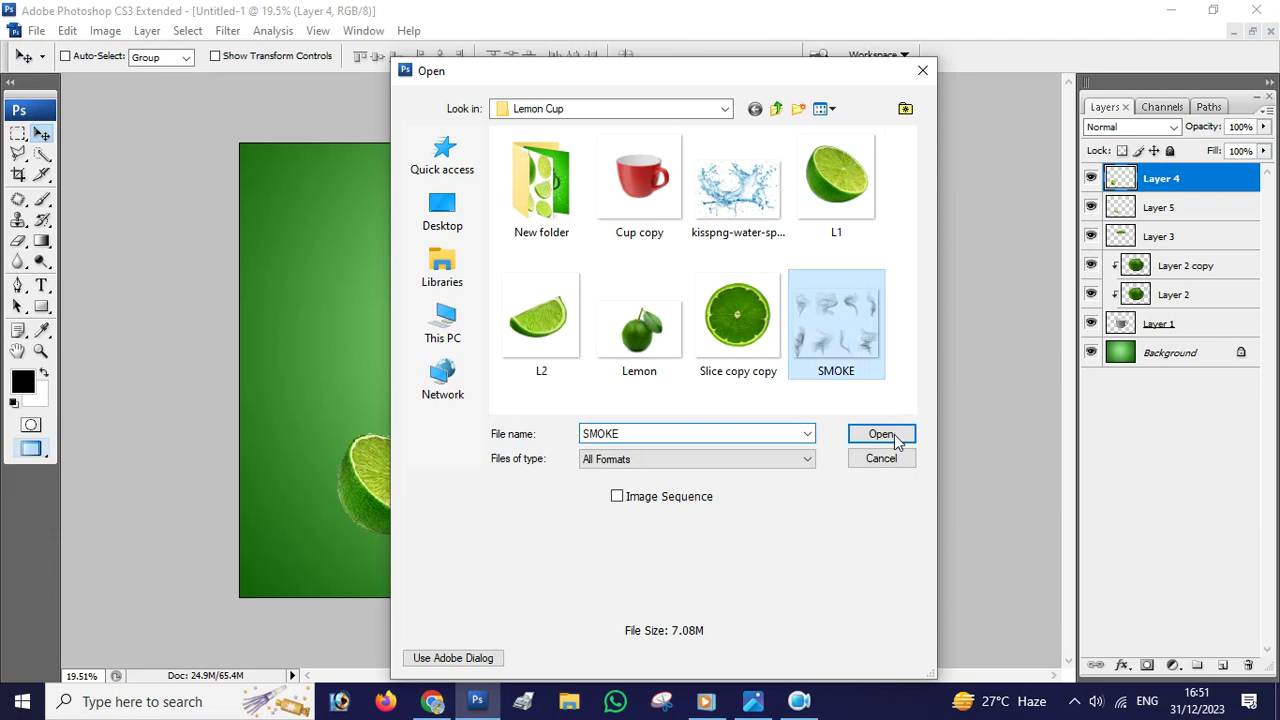
pyautogui.click(858, 438)
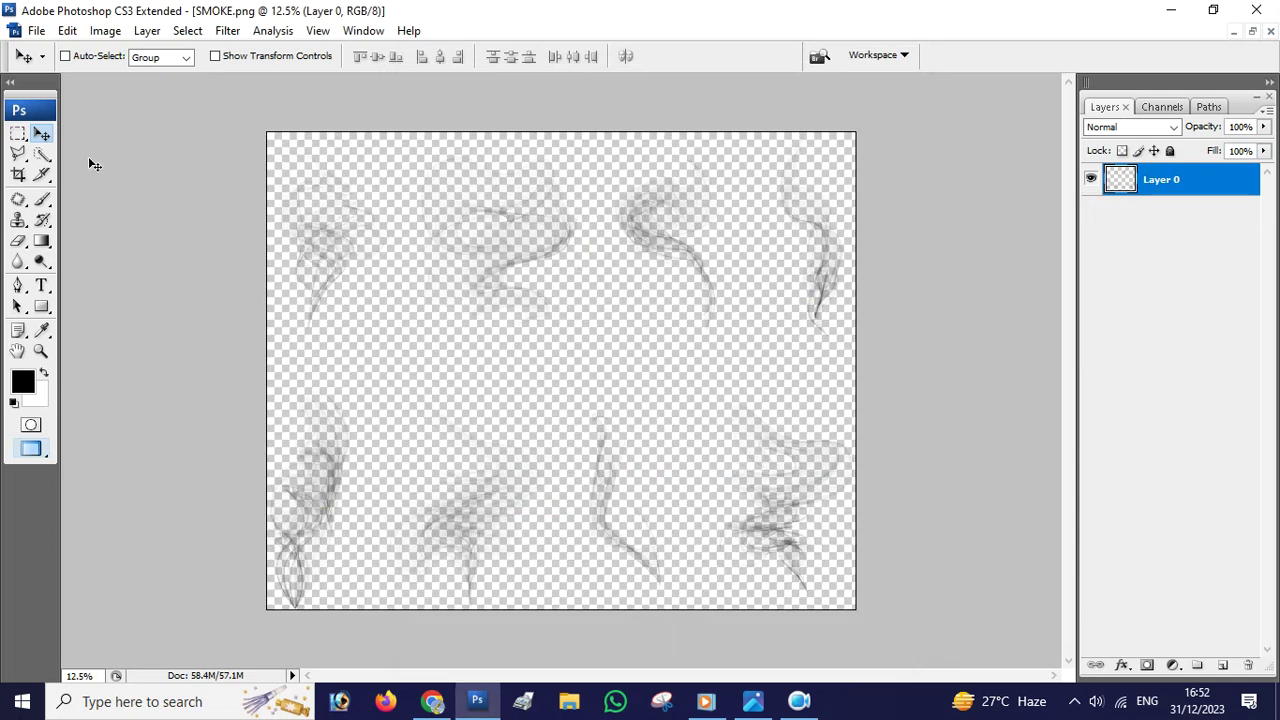
# - Marquee-select and copy the lower-centre smoke wisp, then return to the lime cup document
pyautogui.click(18, 133)
pyautogui.moveTo(392, 392); pyautogui.dragTo(552, 640)
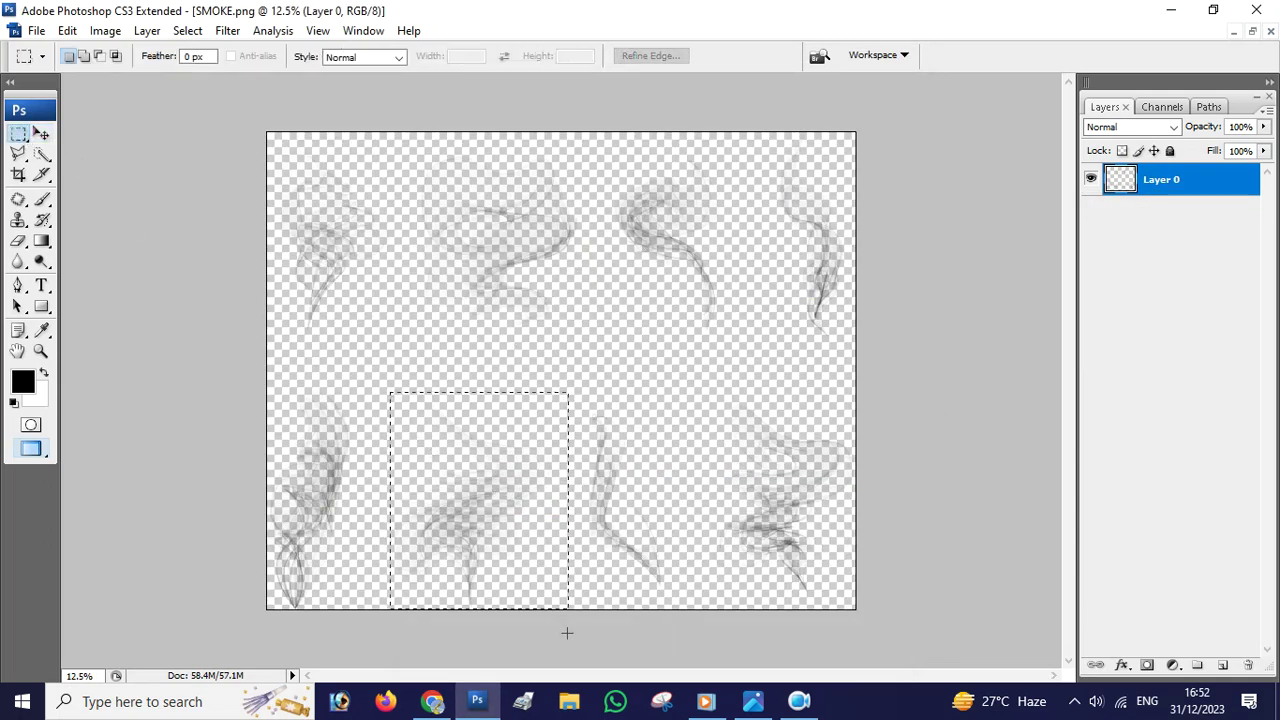
pyautogui.click(67, 30)
pyautogui.click(97, 177)
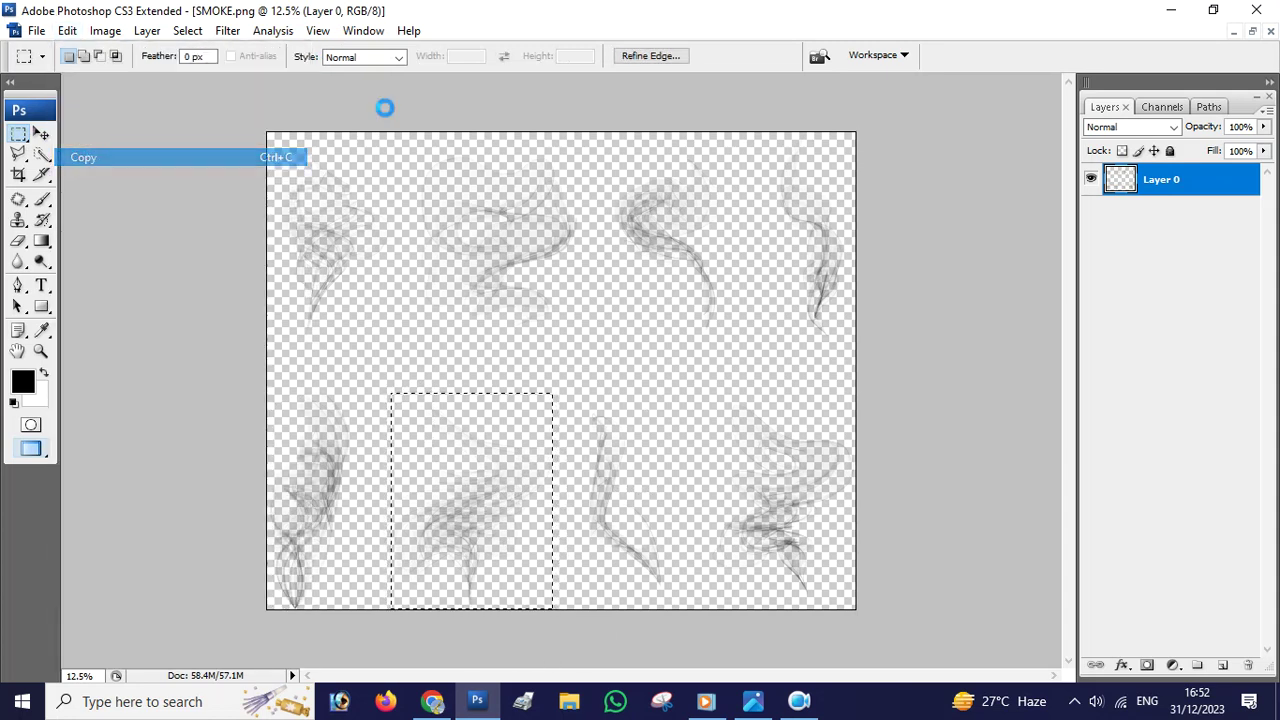
pyautogui.click(1252, 31)
pyautogui.click(977, 149)
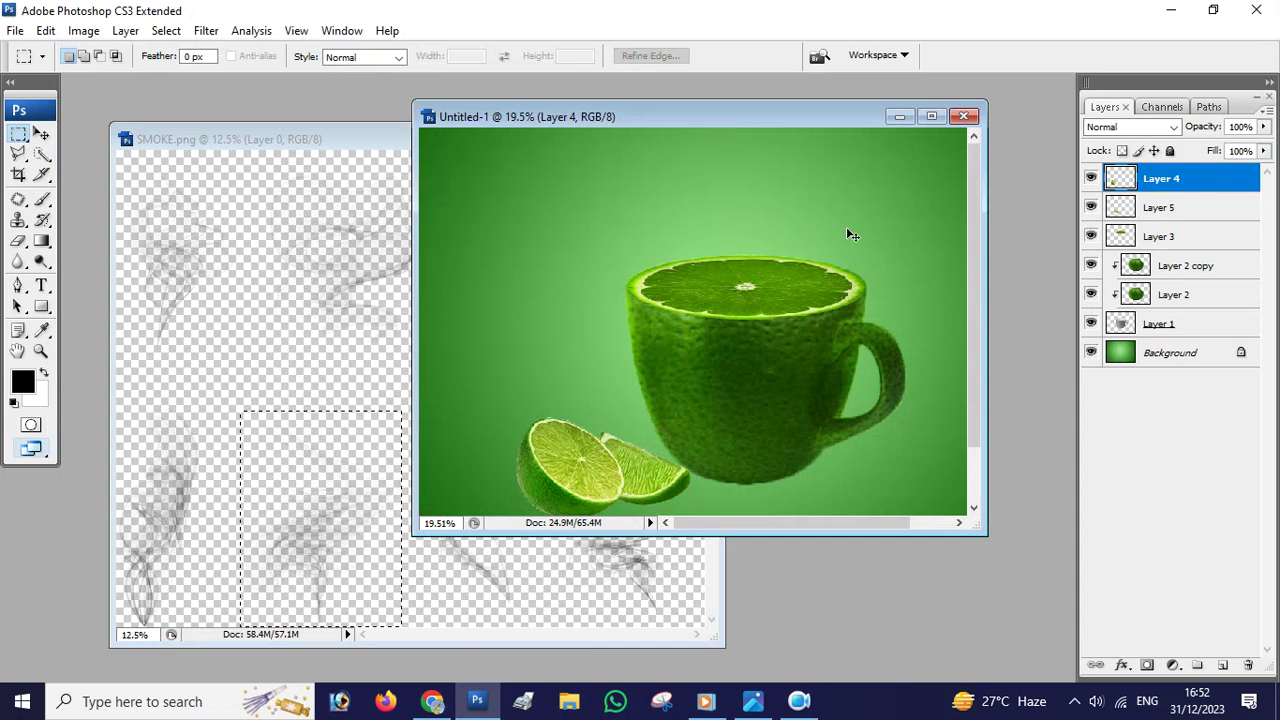
# - Paste the smoke wisp as Layer 6 and duplicate it twice
pyautogui.hotkey('ctrl', 'v')
pyautogui.click(930, 116)
pyautogui.rightClick(1168, 182)
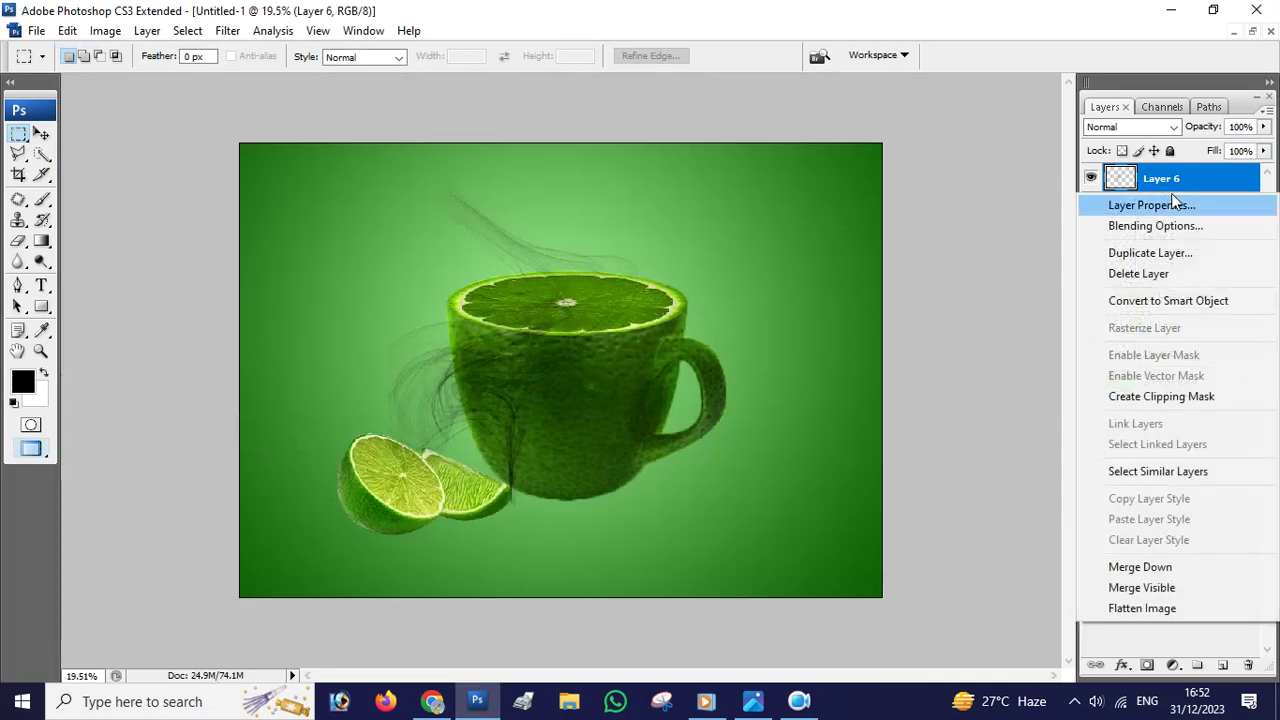
pyautogui.click(1165, 256)
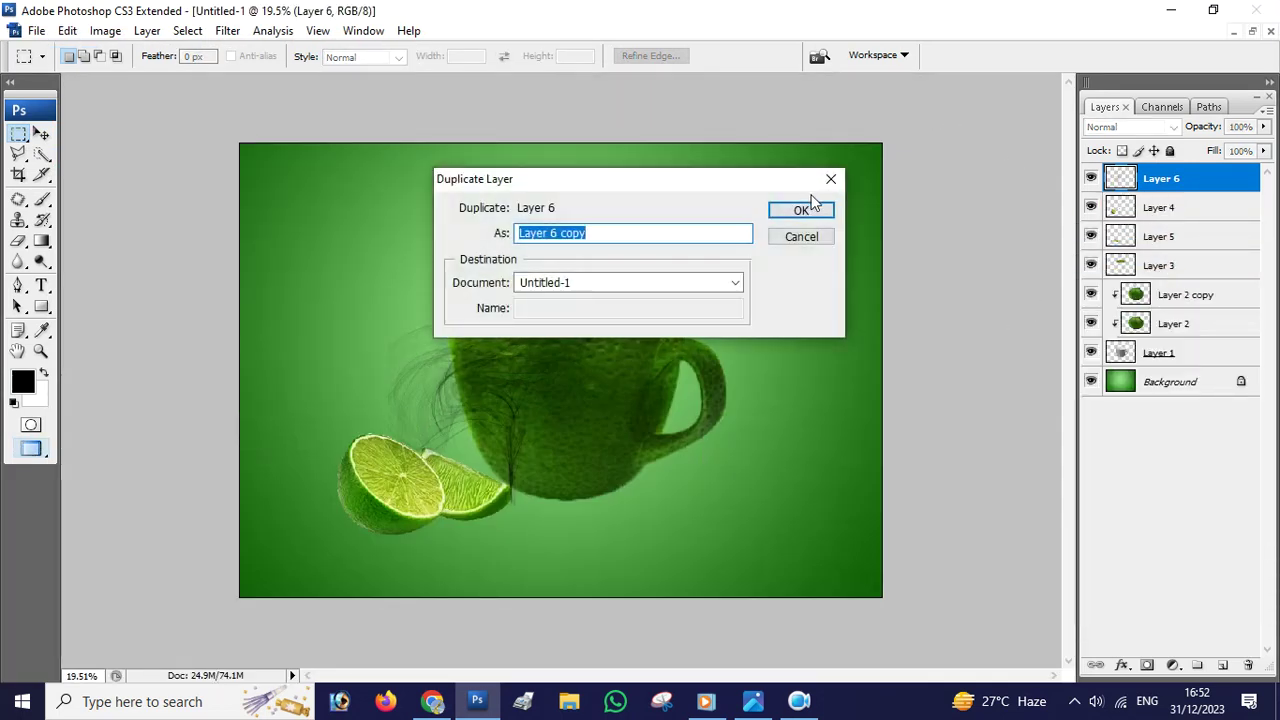
pyautogui.click(812, 206)
pyautogui.rightClick(1168, 188)
pyautogui.click(1165, 244)
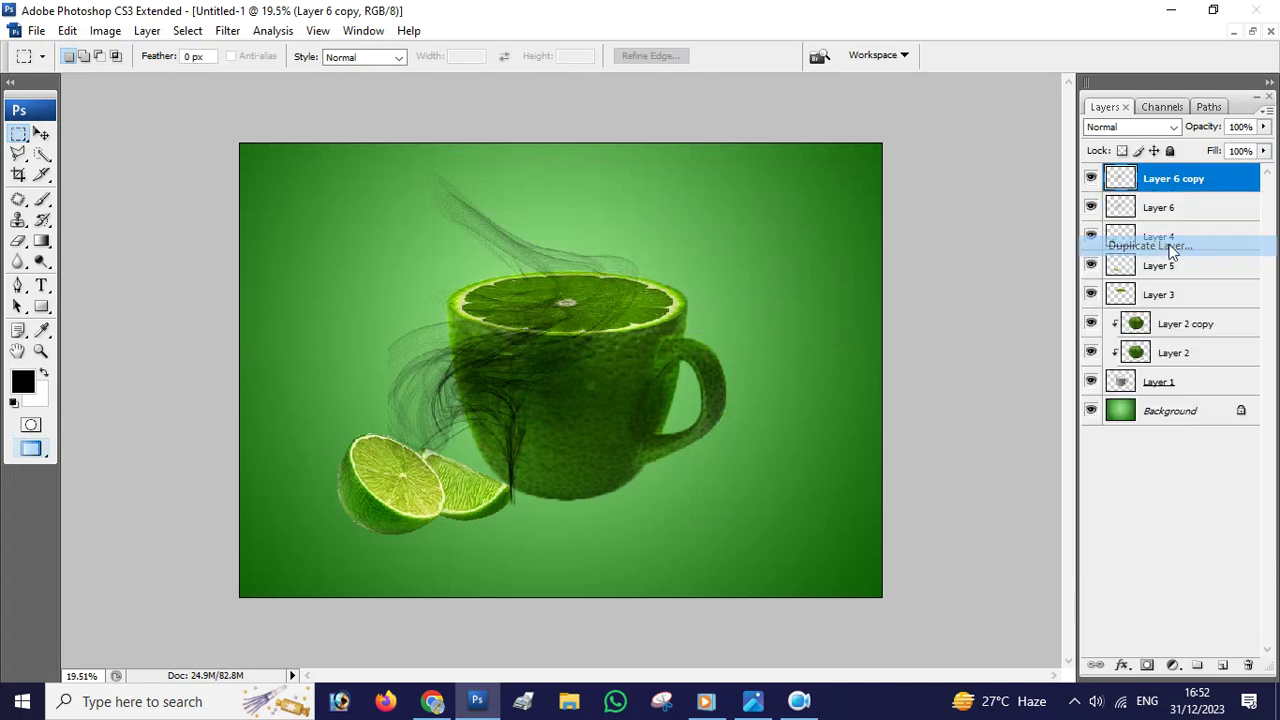
# - Select all three smoke layers and merge them into one
pyautogui.keyDown('ctrl'); pyautogui.click(1170, 240); pyautogui.keyUp('ctrl')
pyautogui.keyDown('ctrl'); pyautogui.click(1197, 215); pyautogui.keyUp('ctrl')
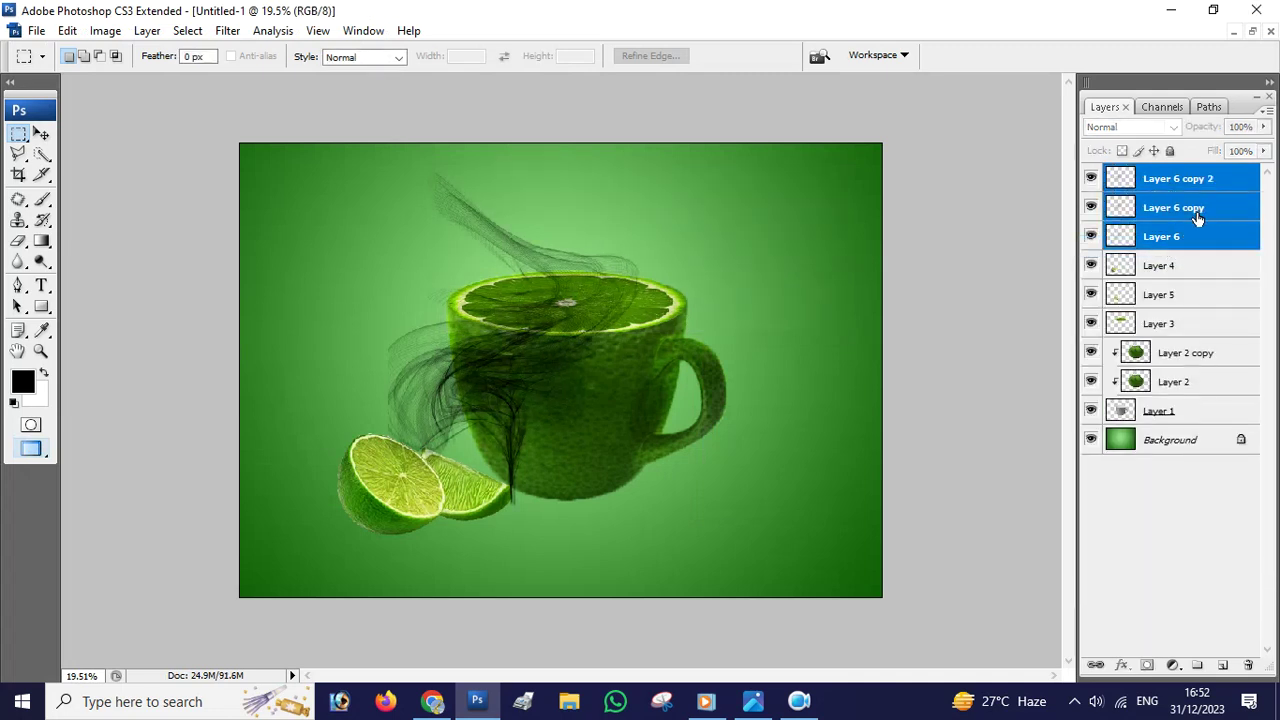
pyautogui.click(147, 30)
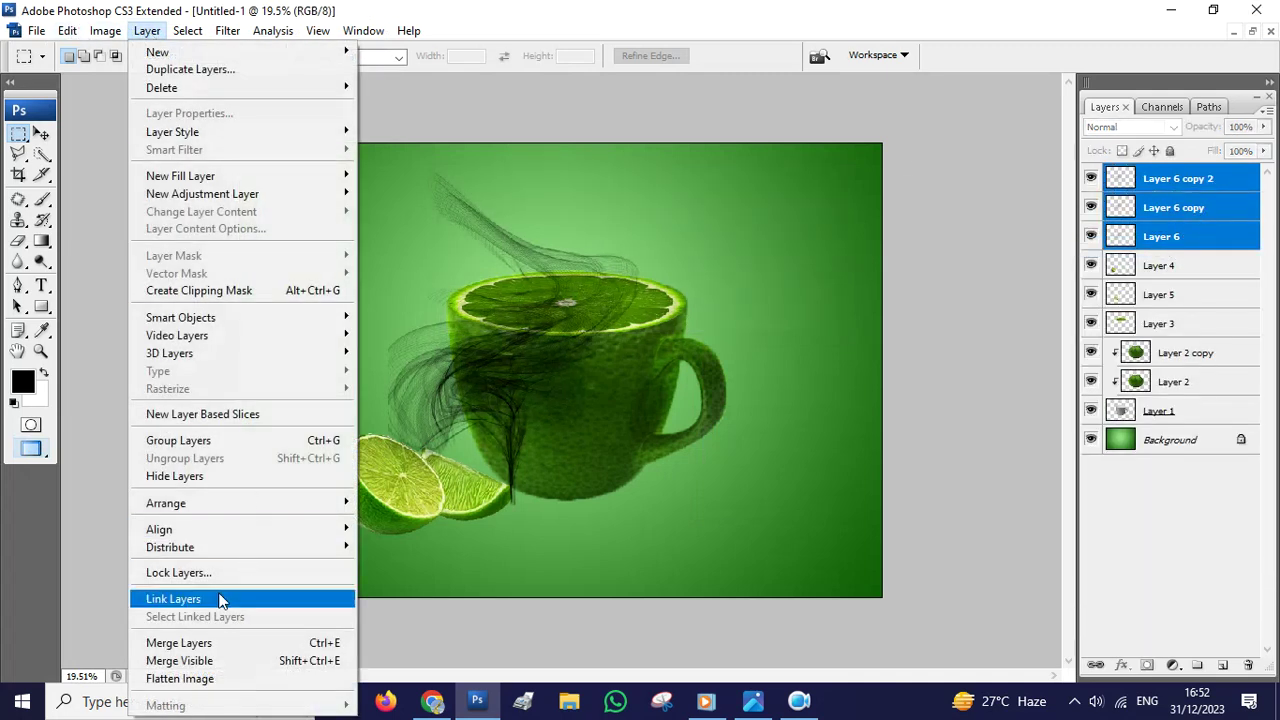
pyautogui.click(222, 648)
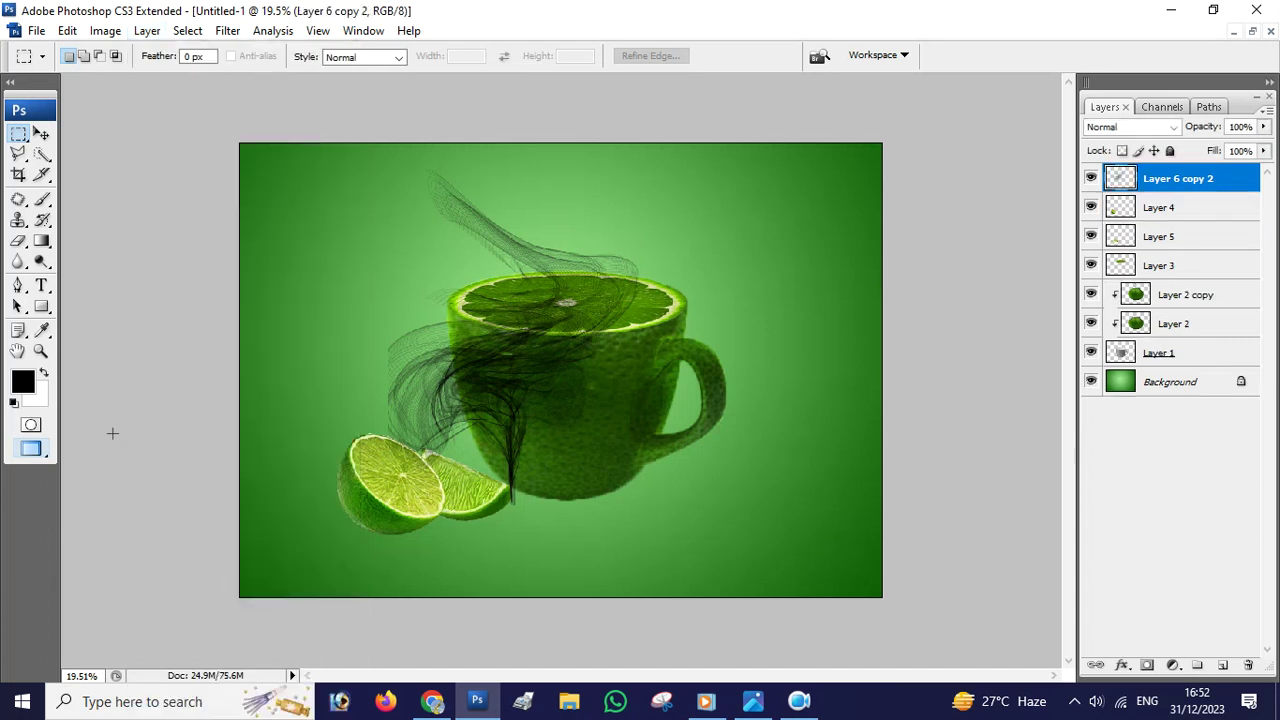
# - Select Layer 3, the lime-slice top, and confirm it with no transform changes
pyautogui.press('v')
pyautogui.rightClick(553, 296)
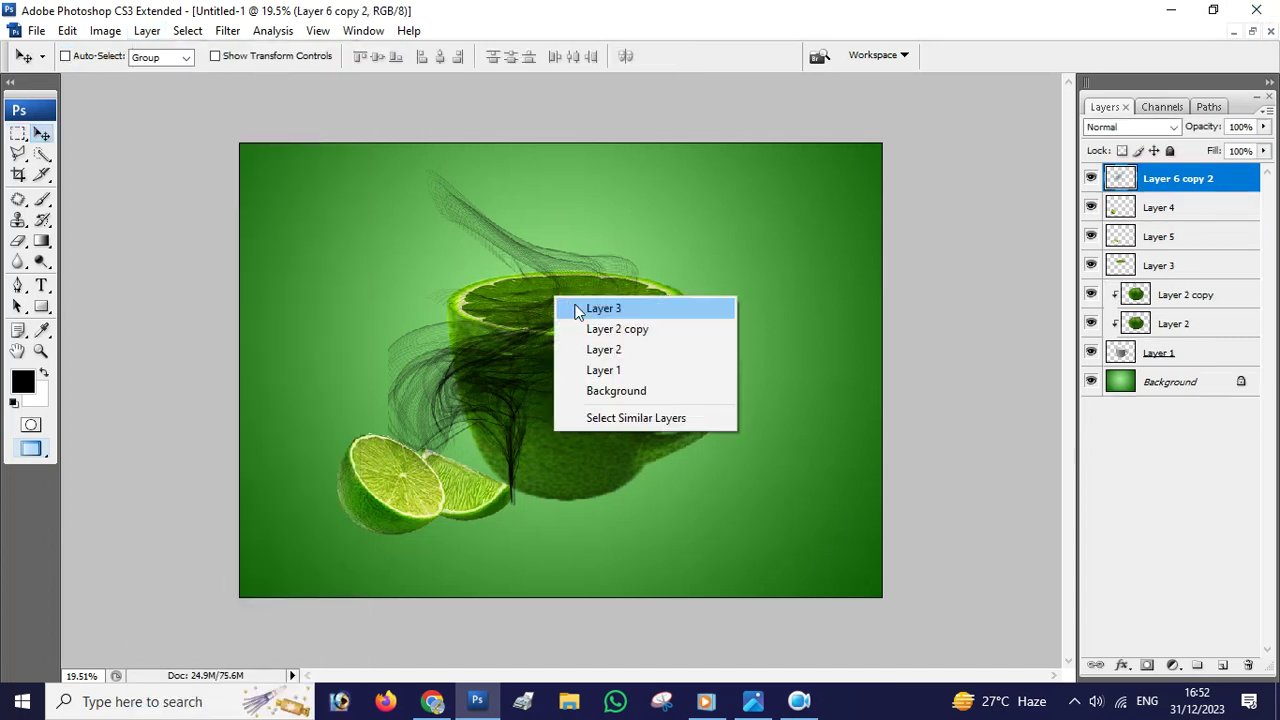
pyautogui.click(575, 306)
pyautogui.hotkey('ctrl', 't')
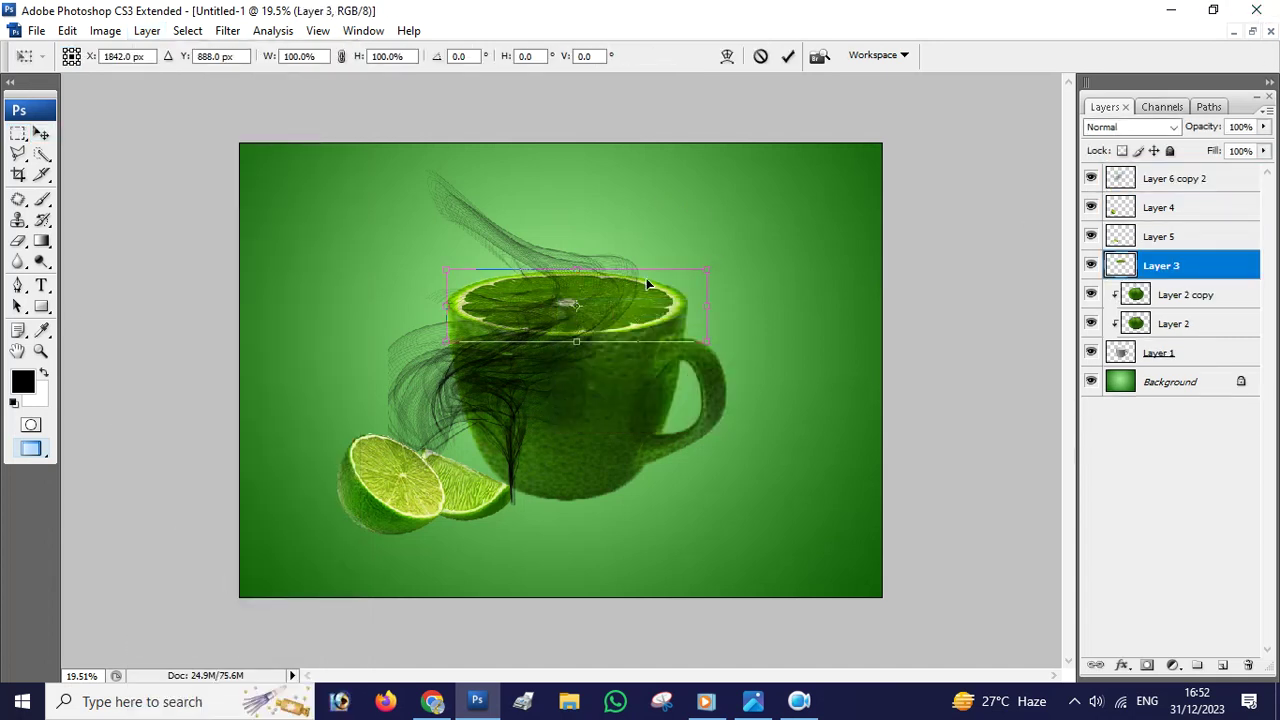
pyautogui.press('Return')
# - Scale the merged smoke layer to about 53% and position it rising from the lime-slice lid
pyautogui.click(1195, 180)
pyautogui.hotkey('ctrl', 't')
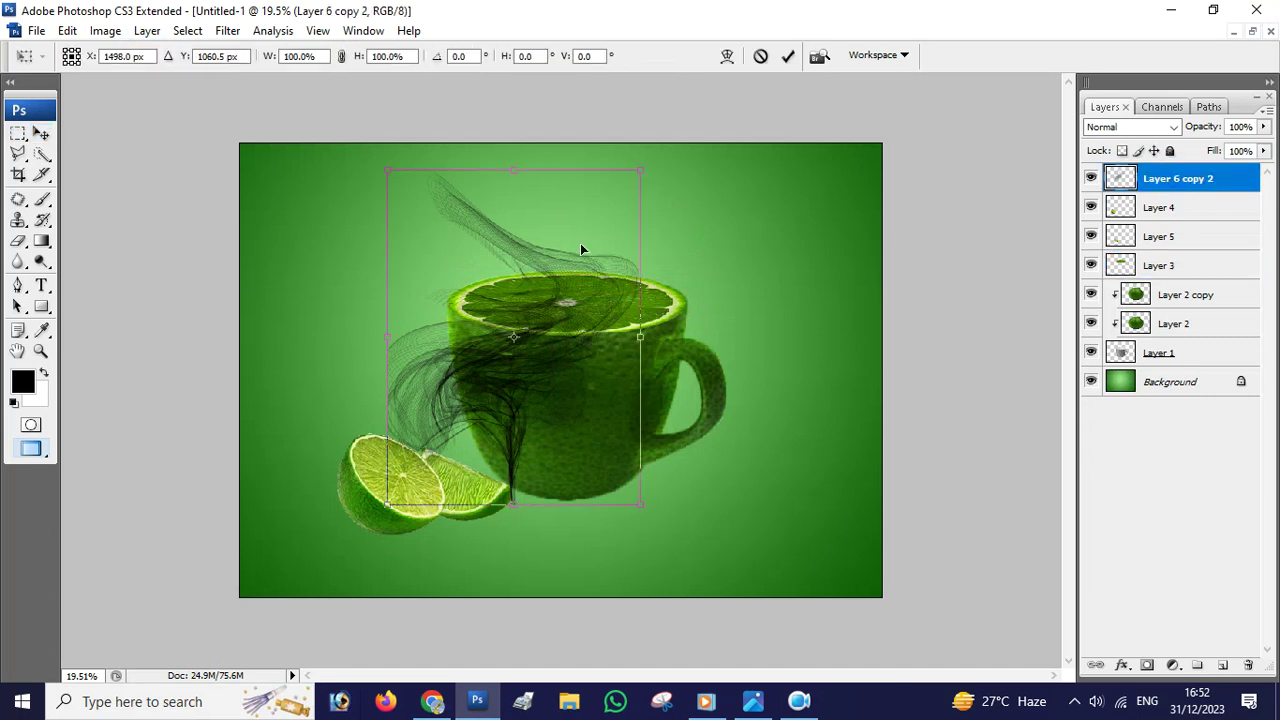
pyautogui.moveTo(640, 166); pyautogui.dragTo(565, 275)
pyautogui.moveTo(545, 337); pyautogui.dragTo(605, 240)
pyautogui.moveTo(624, 306); pyautogui.dragTo(640, 327)
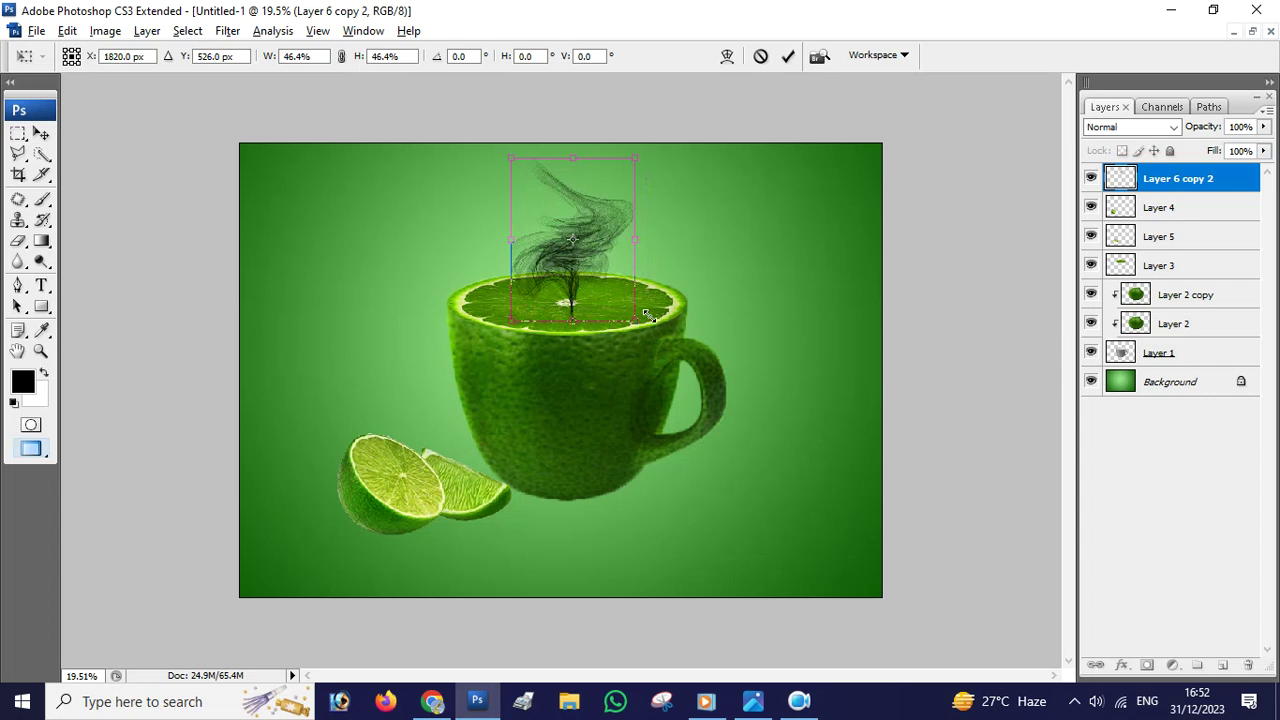
pyautogui.moveTo(615, 291); pyautogui.dragTo(613, 290)
pyautogui.press('Return')
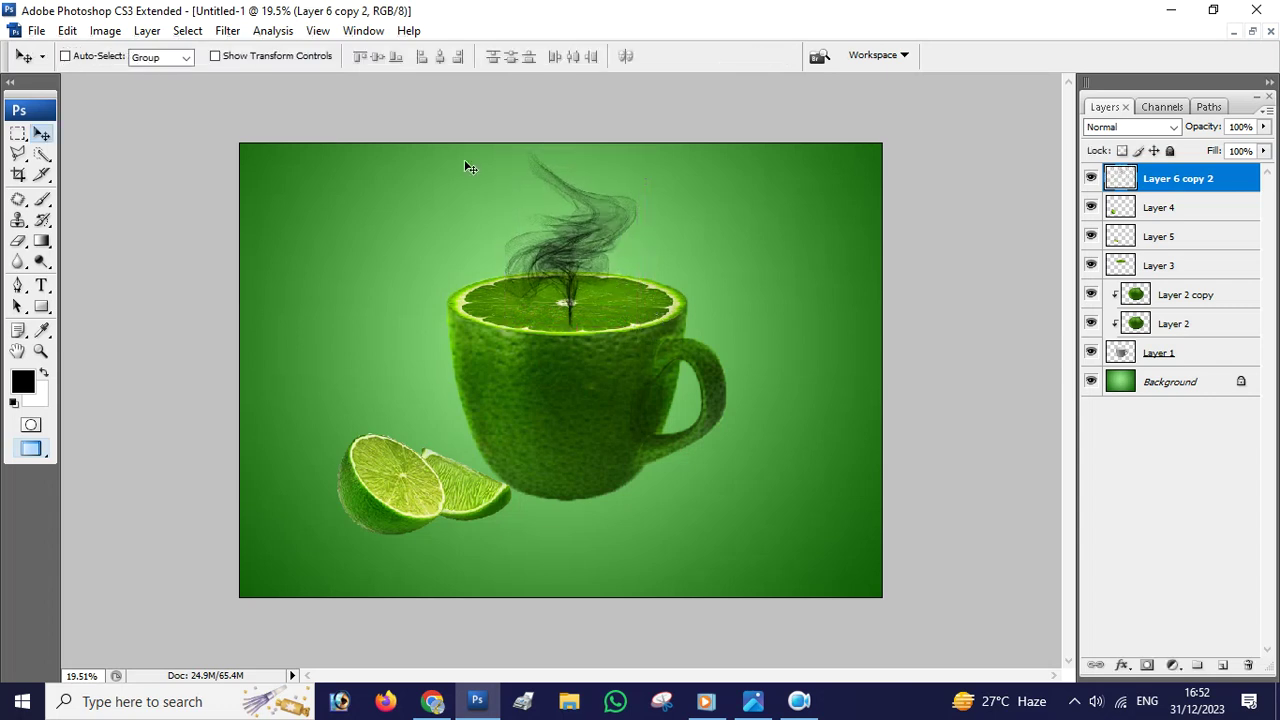
pyautogui.click(150, 30)
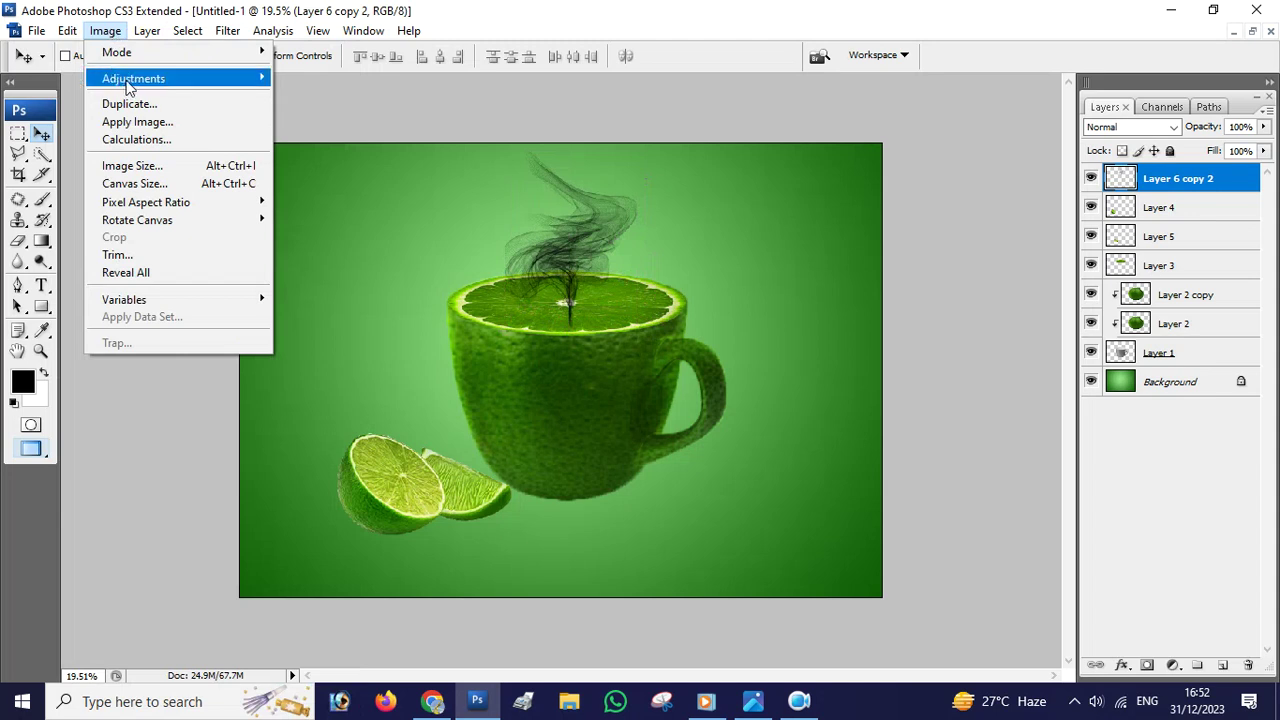
# - Invert the smoke to white steam and set up a 288 px standard eraser
pyautogui.click(370, 415)
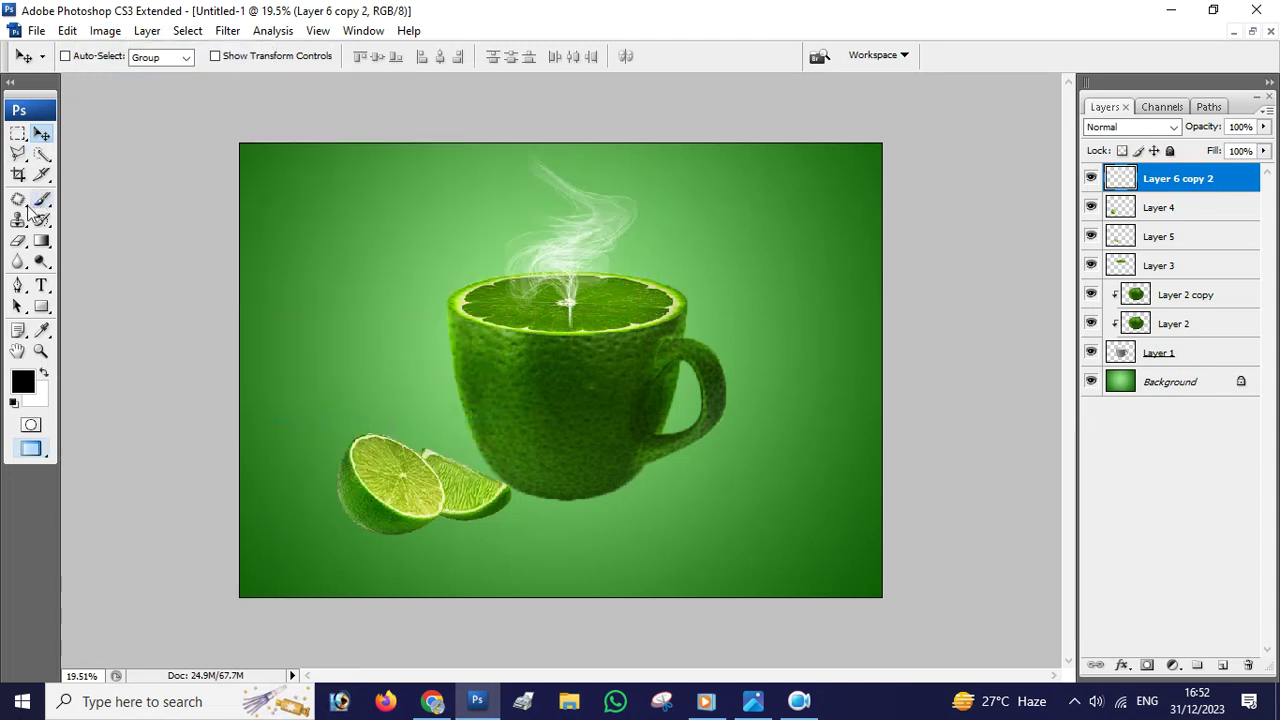
pyautogui.click(18, 241)
pyautogui.click(100, 241)
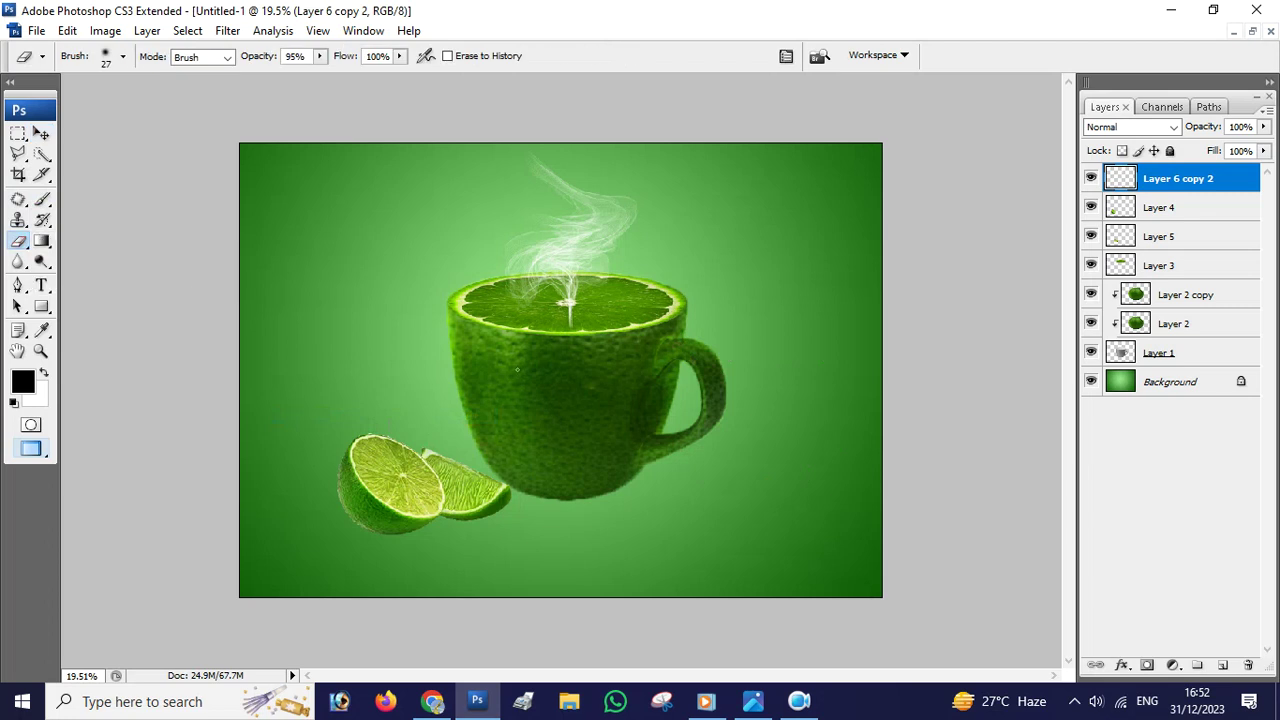
pyautogui.rightClick(566, 334)
pyautogui.moveTo(691, 368); pyautogui.dragTo(740, 376)
pyautogui.press('Return')
# - Duplicate the steam as Layer 6 copy 3, shifted slightly to the right
pyautogui.hotkey('ctrl', 't')
pyautogui.press('Return')
pyautogui.press('v')
pyautogui.moveTo(590, 244)
pyautogui.mouseDown()
pyautogui.moveTo(617, 240)
pyautogui.moveTo(631, 258)
pyautogui.mouseUp()
pyautogui.click(1142, 128)
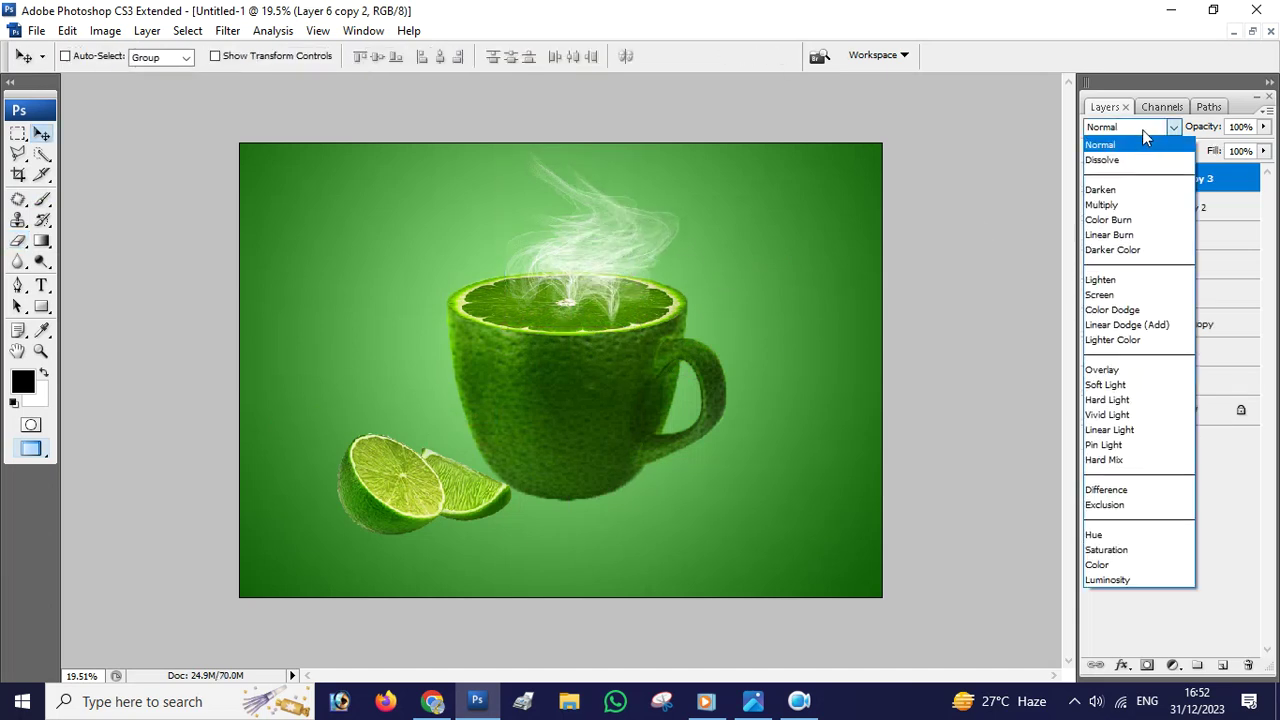
# - Set Layer 6 copy 3's blend mode to Soft Light
pyautogui.click(1128, 210)
pyautogui.press('Down')
pyautogui.press('Down')
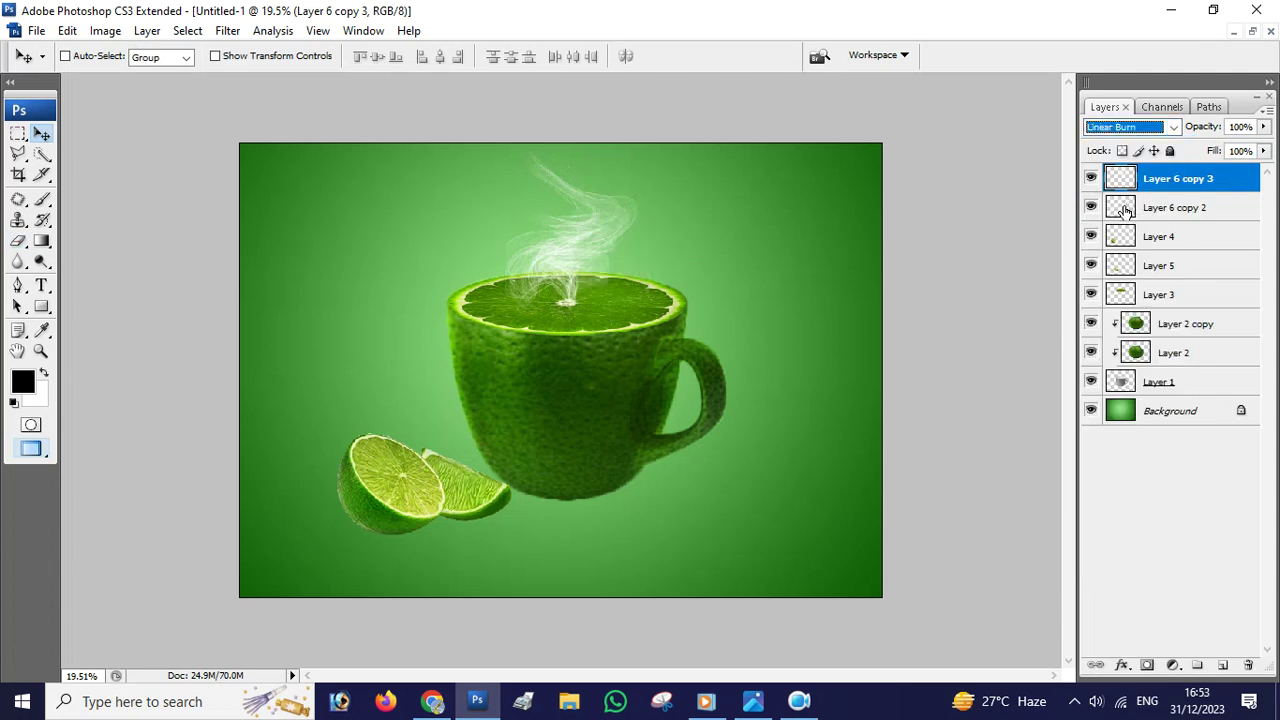
pyautogui.press('Down')
pyautogui.press('Down')
pyautogui.press('Down')
pyautogui.press('Down')
pyautogui.press('Down')
pyautogui.press('Down')
pyautogui.press('Down')
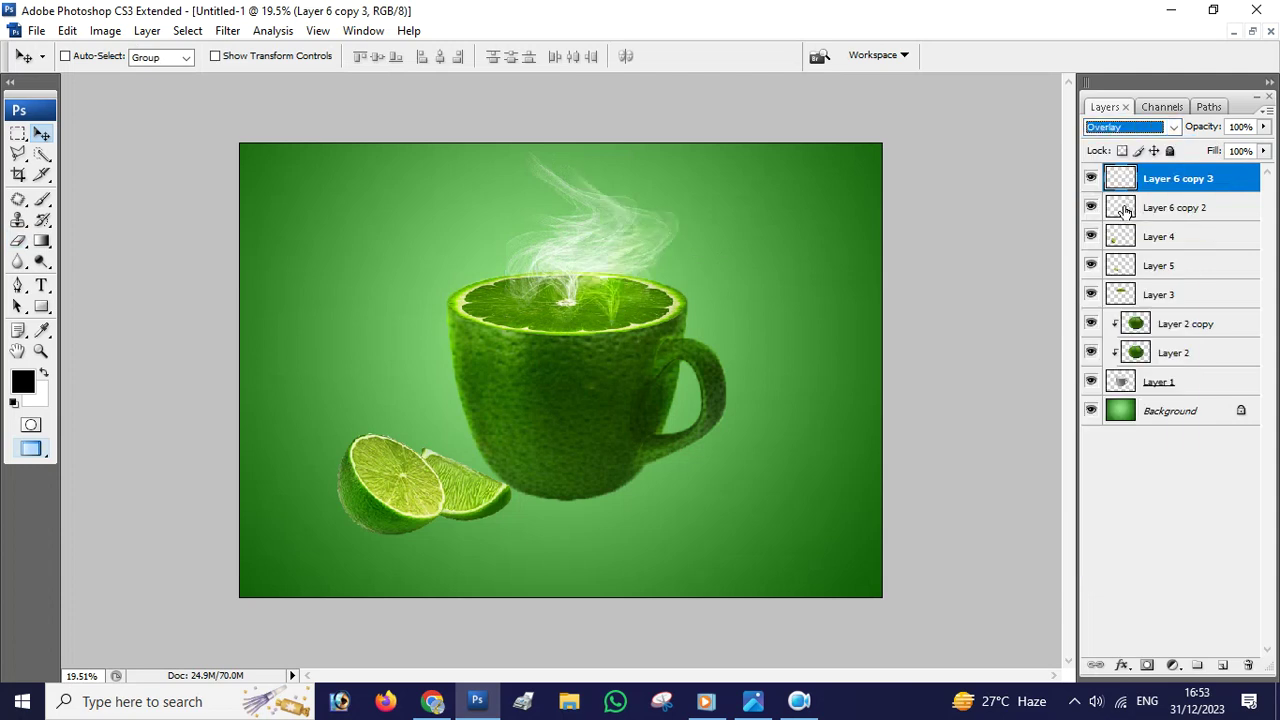
pyautogui.press('Down')
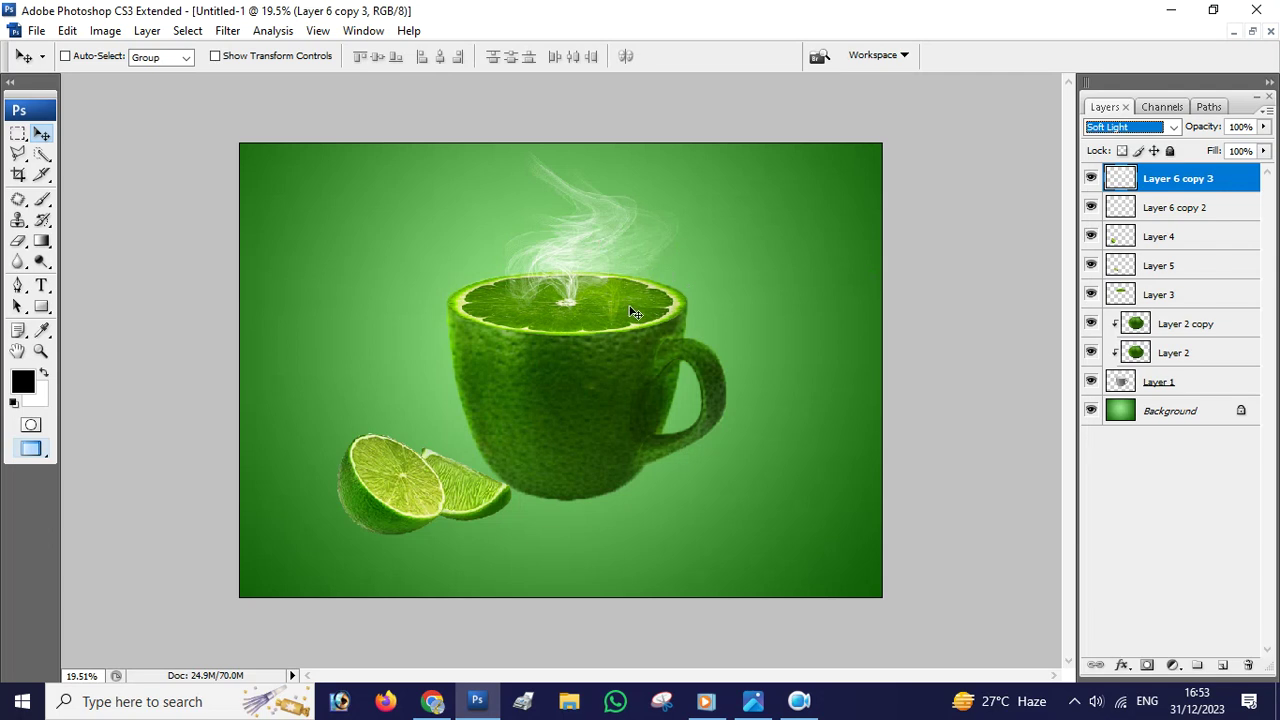
pyautogui.click(18, 240)
pyautogui.click(90, 241)
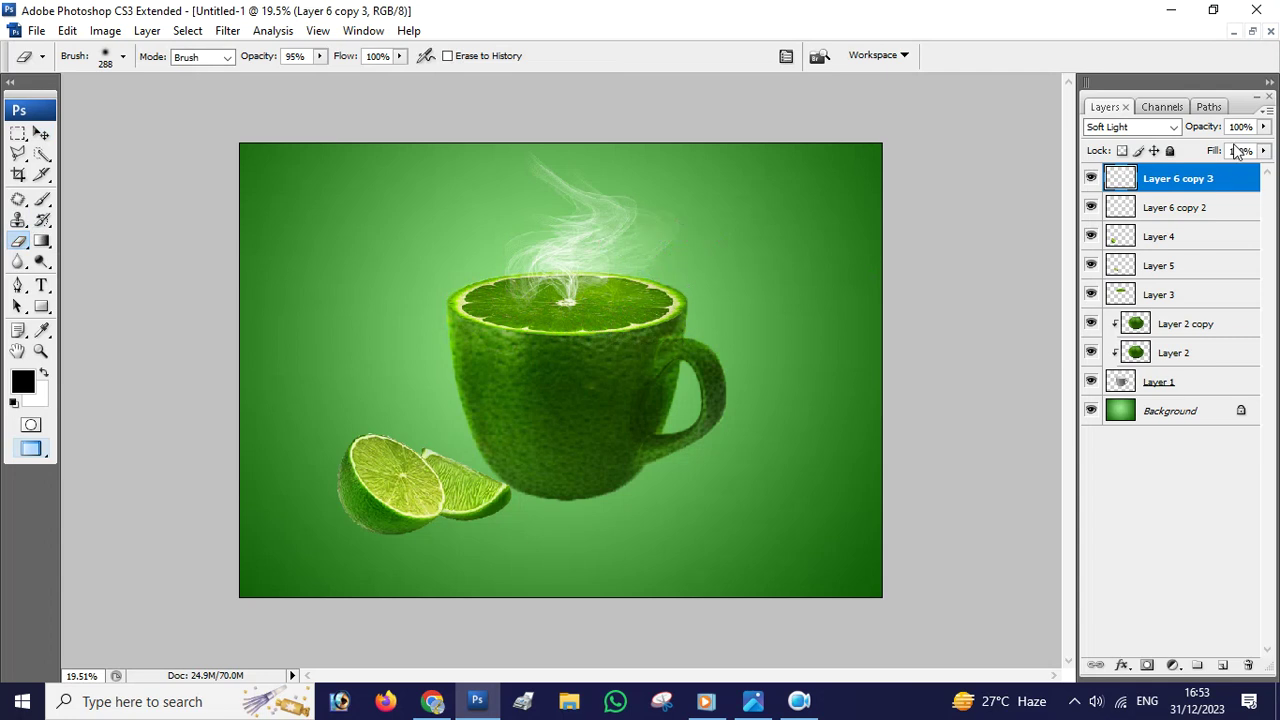
# - Fade the Layer 6 copy 2 steam layer to 67% opacity
pyautogui.click(1160, 207)
pyautogui.moveTo(1264, 127); pyautogui.dragTo(1234, 143)
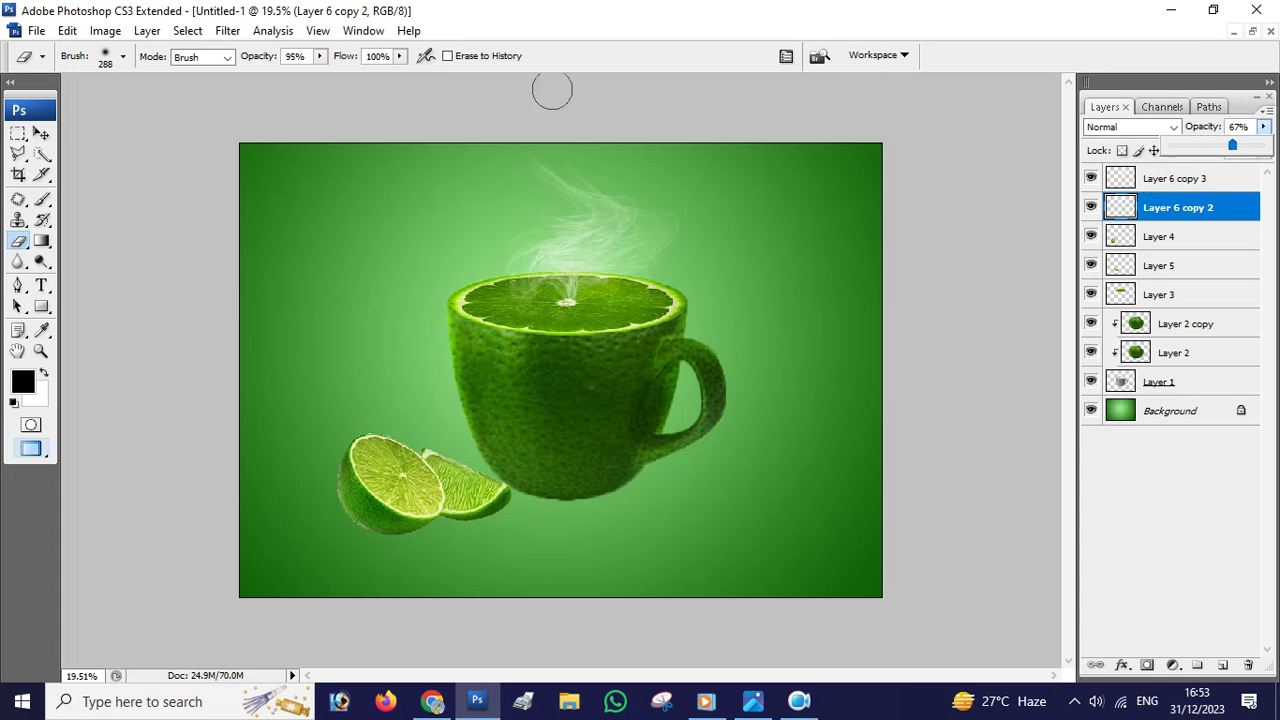
pyautogui.press('v')
pyautogui.hotkey('ctrl', 't')
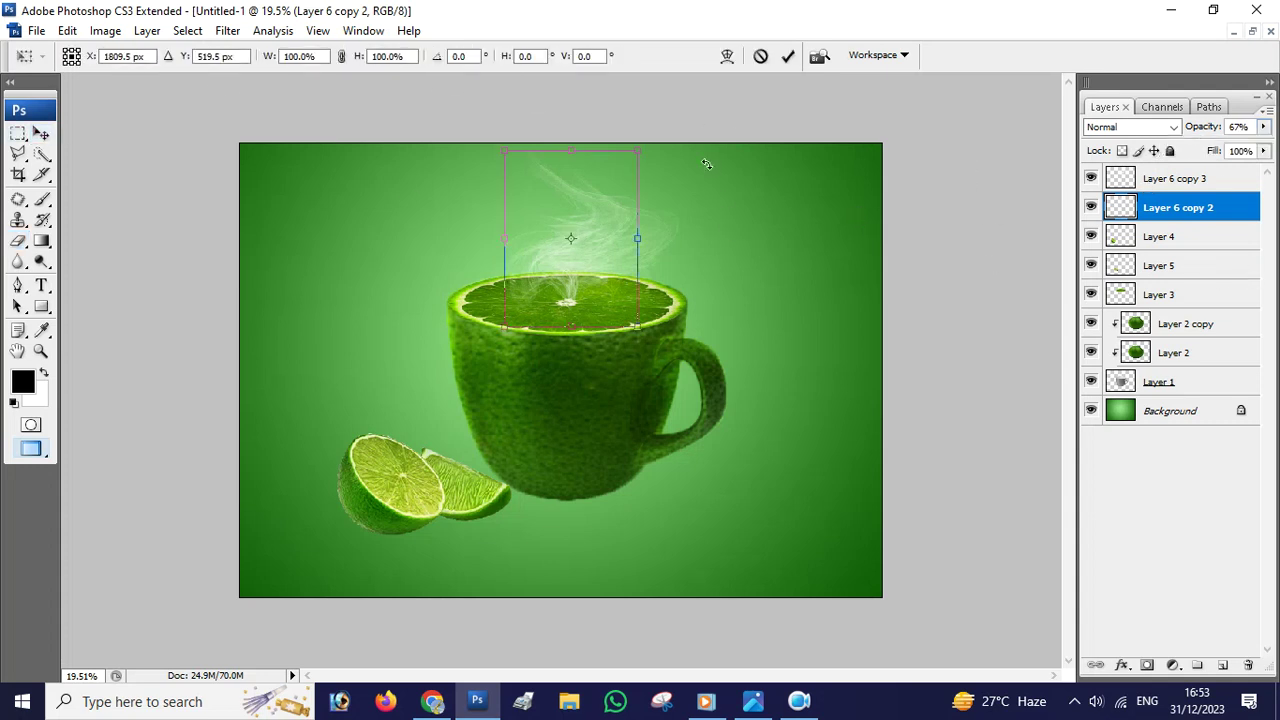
# - Stretch the lower steam taller and widen Layer 6 copy 3 further to the right
pyautogui.moveTo(563, 151); pyautogui.dragTo(565, 120)
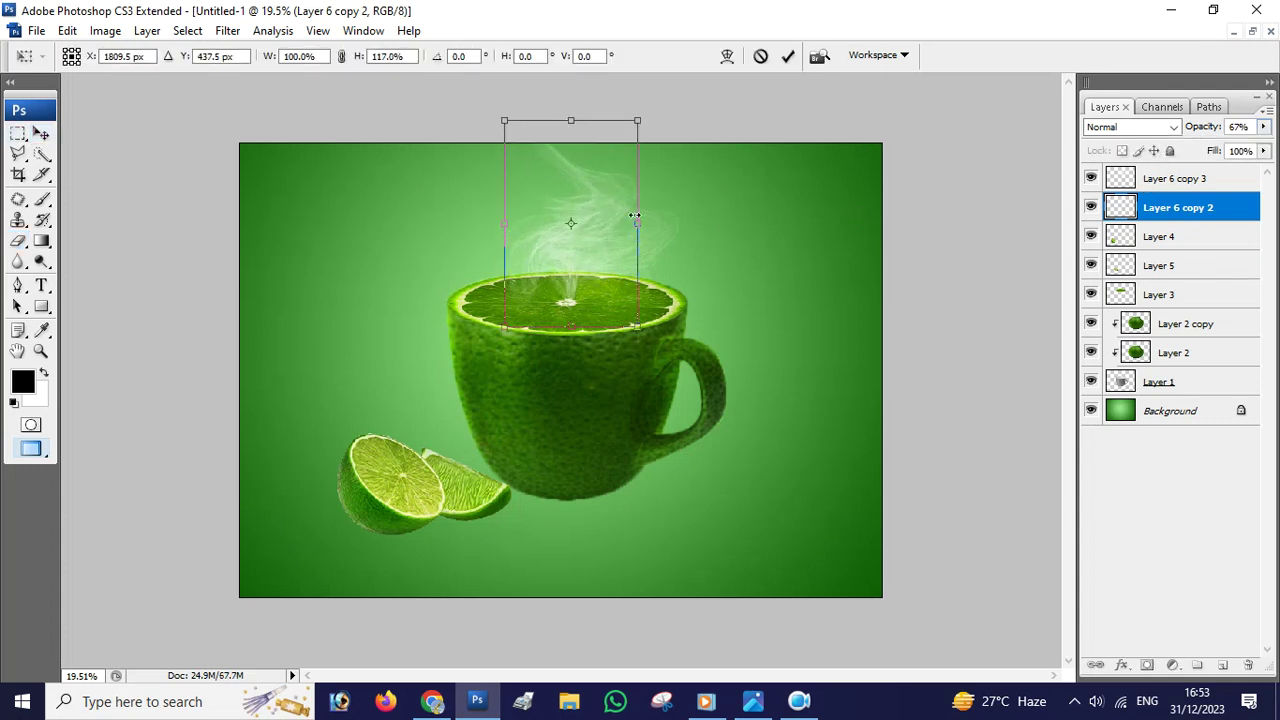
pyautogui.press('Return')
pyautogui.rightClick(627, 253)
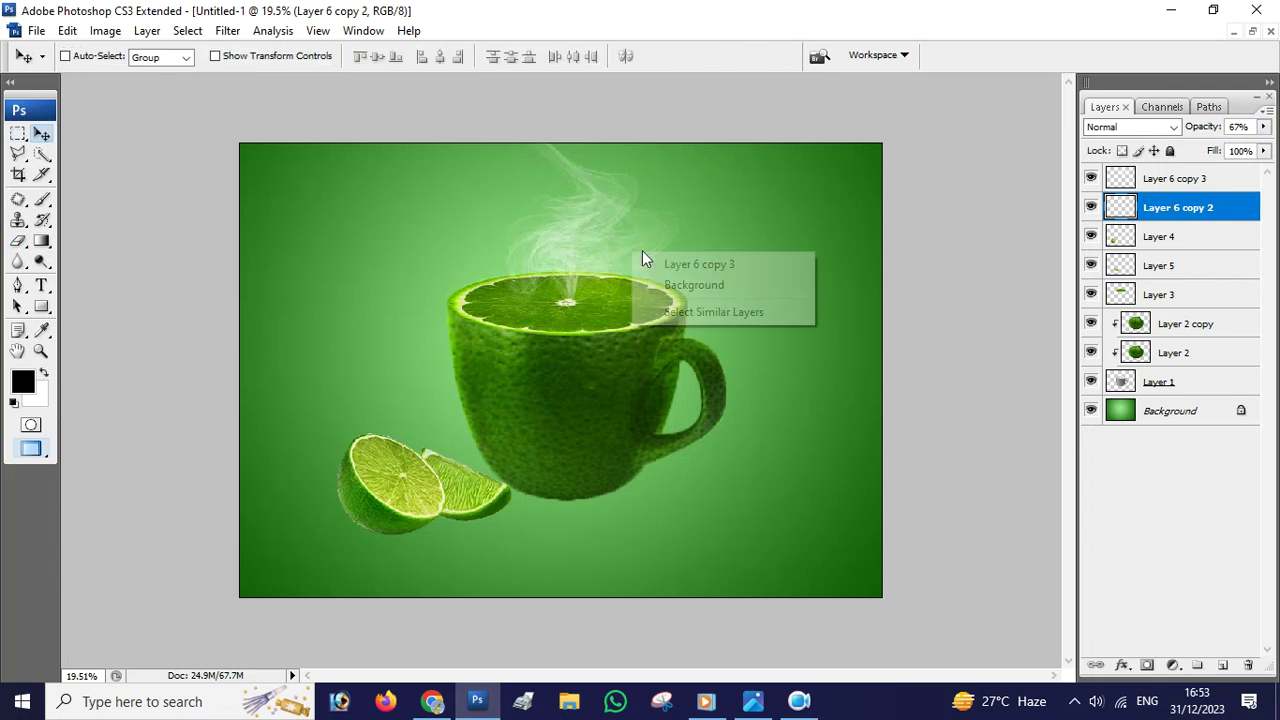
pyautogui.click(634, 258)
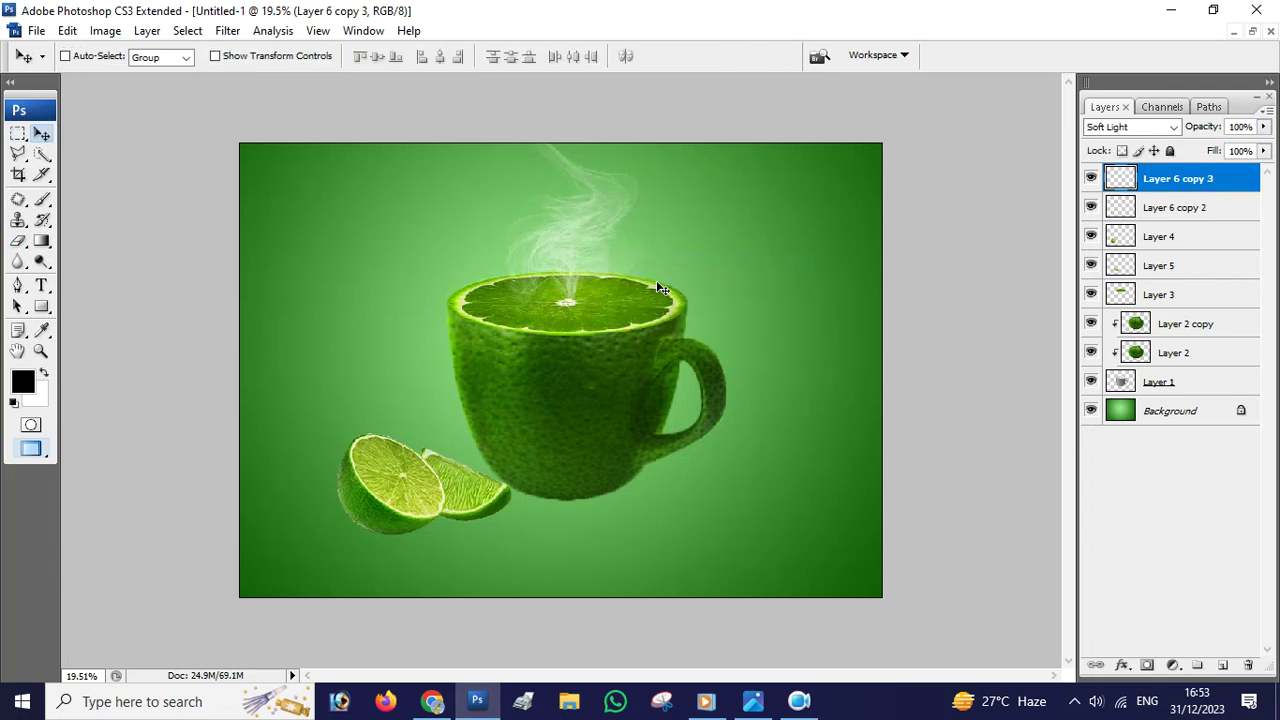
pyautogui.hotkey('ctrl', 't')
pyautogui.moveTo(643, 270); pyautogui.dragTo(700, 270)
pyautogui.press('Return')
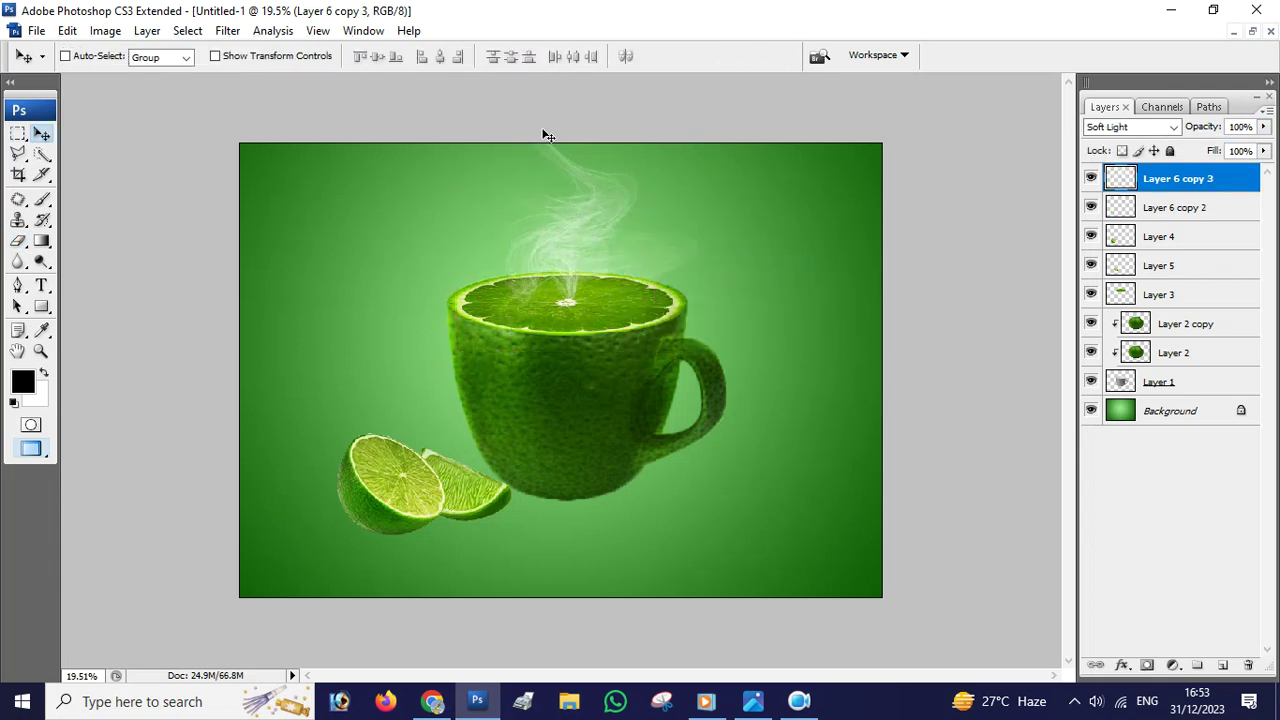
# - Rename Layer 6 copy 3 to 'smoke'
pyautogui.click(19, 240)
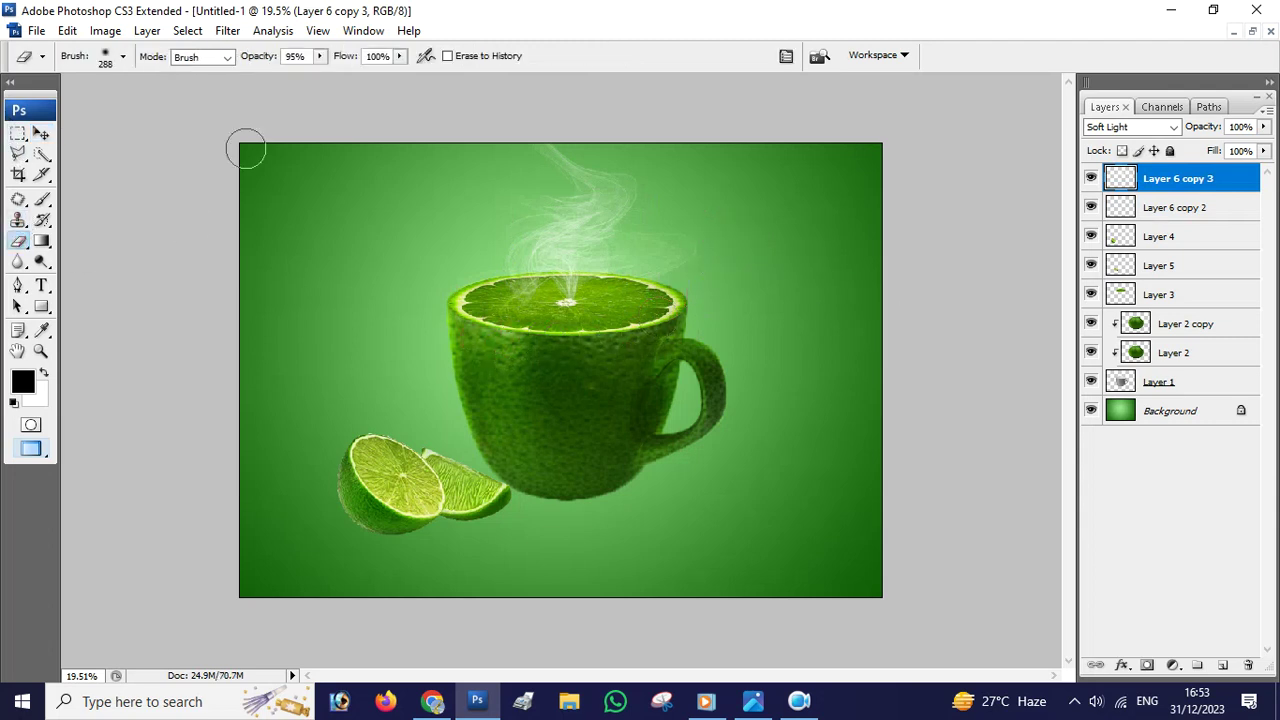
pyautogui.click(41, 133)
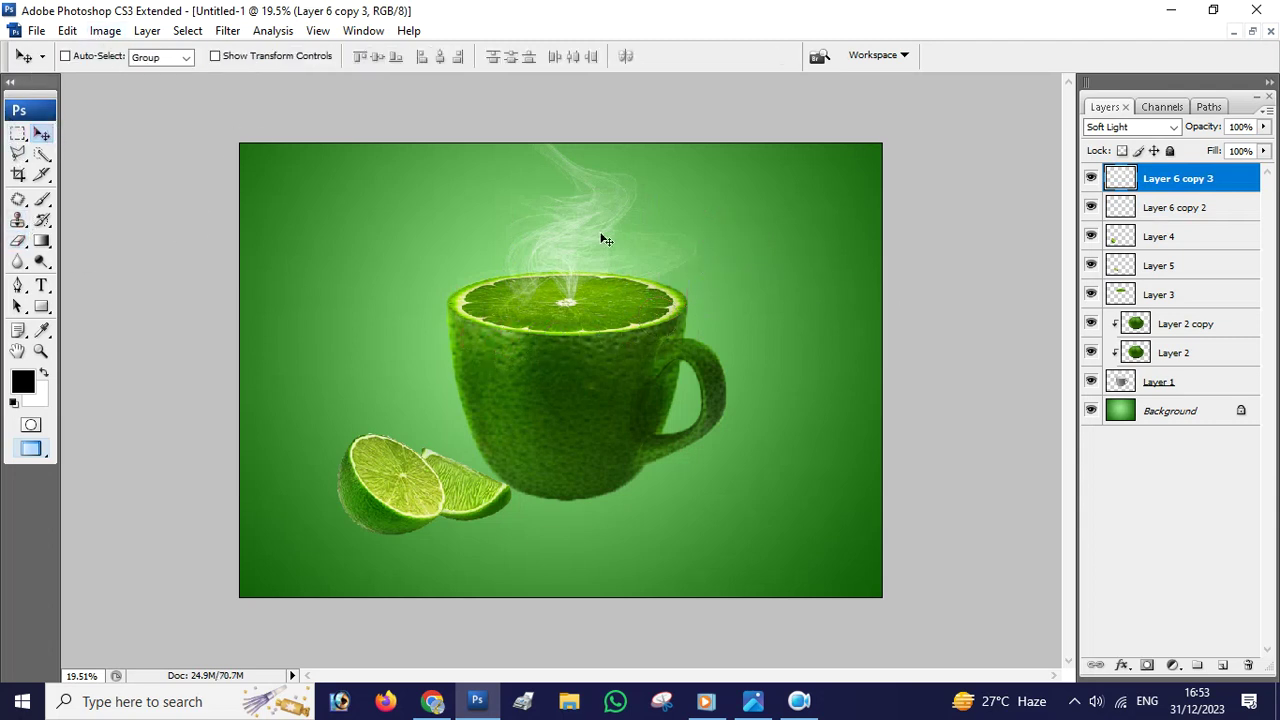
pyautogui.doubleClick(1185, 188)
pyautogui.click(888, 192)
pyautogui.doubleClick(1200, 180)
pyautogui.write('smoke')
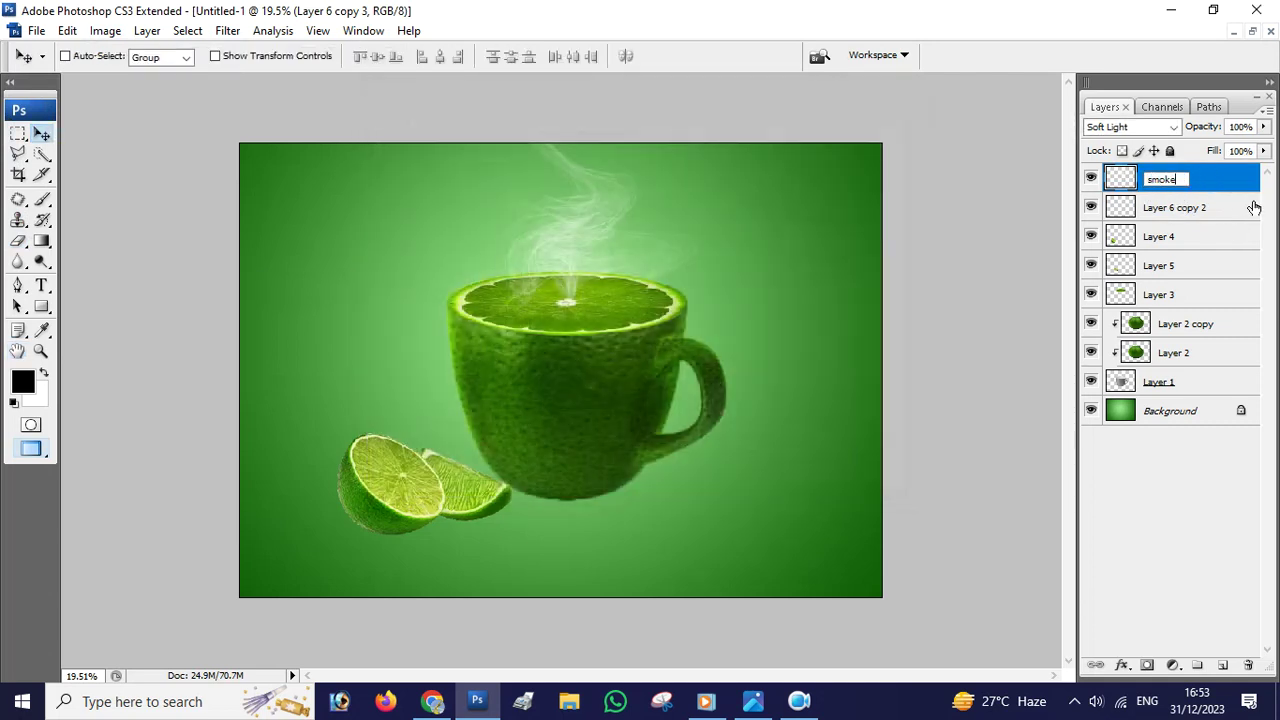
pyautogui.press('Return')
# - Rename Layer 6 copy 2 to 'smoke 2'
pyautogui.click(1172, 211)
pyautogui.doubleClick(1172, 211)
pyautogui.press('Escape')
pyautogui.doubleClick(1172, 208)
pyautogui.write('s')
pyautogui.press('Return')
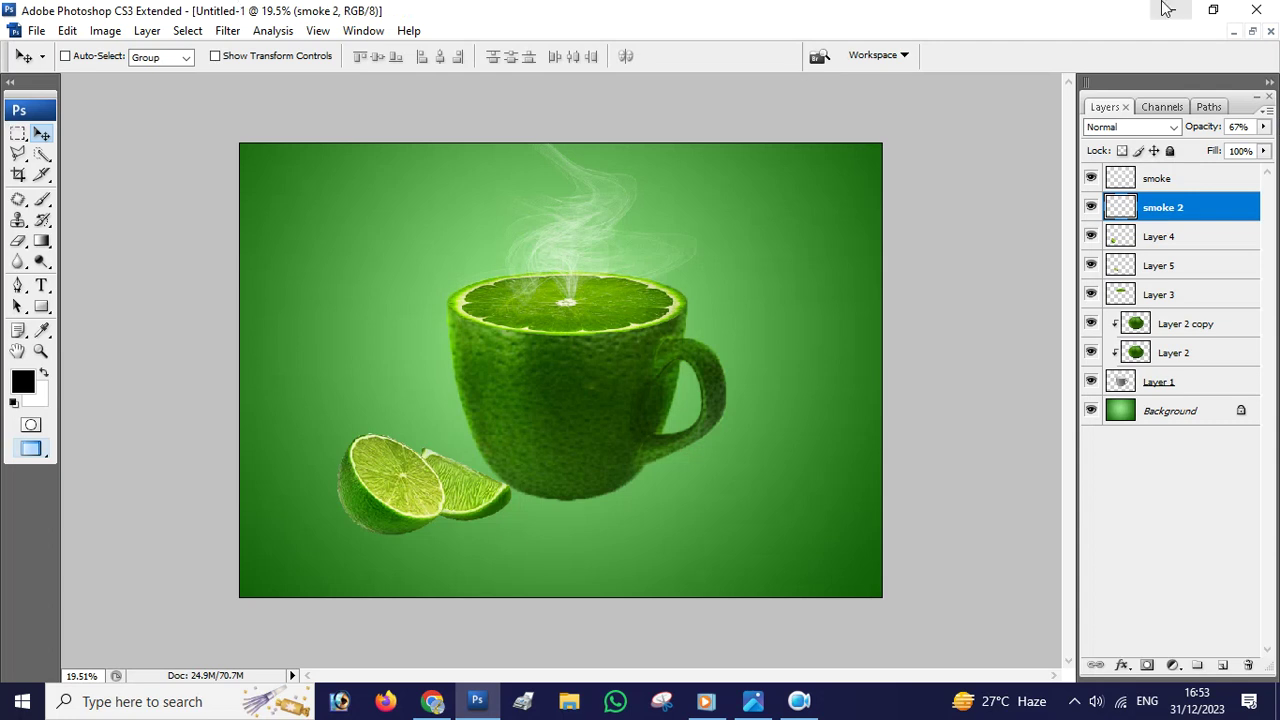
pyautogui.click(1165, 412)
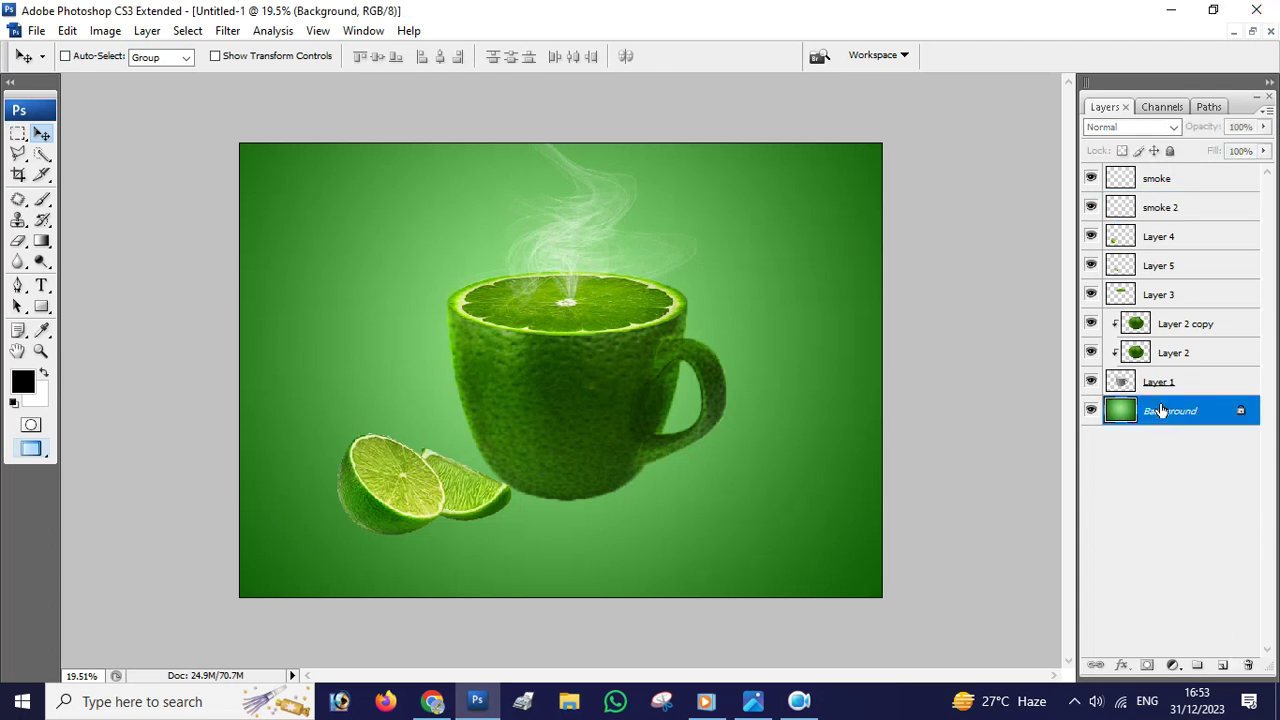
# - Add a new layer above Background named 'shadow'
pyautogui.click(1223, 665)
pyautogui.doubleClick(1160, 412)
pyautogui.write('shadow')
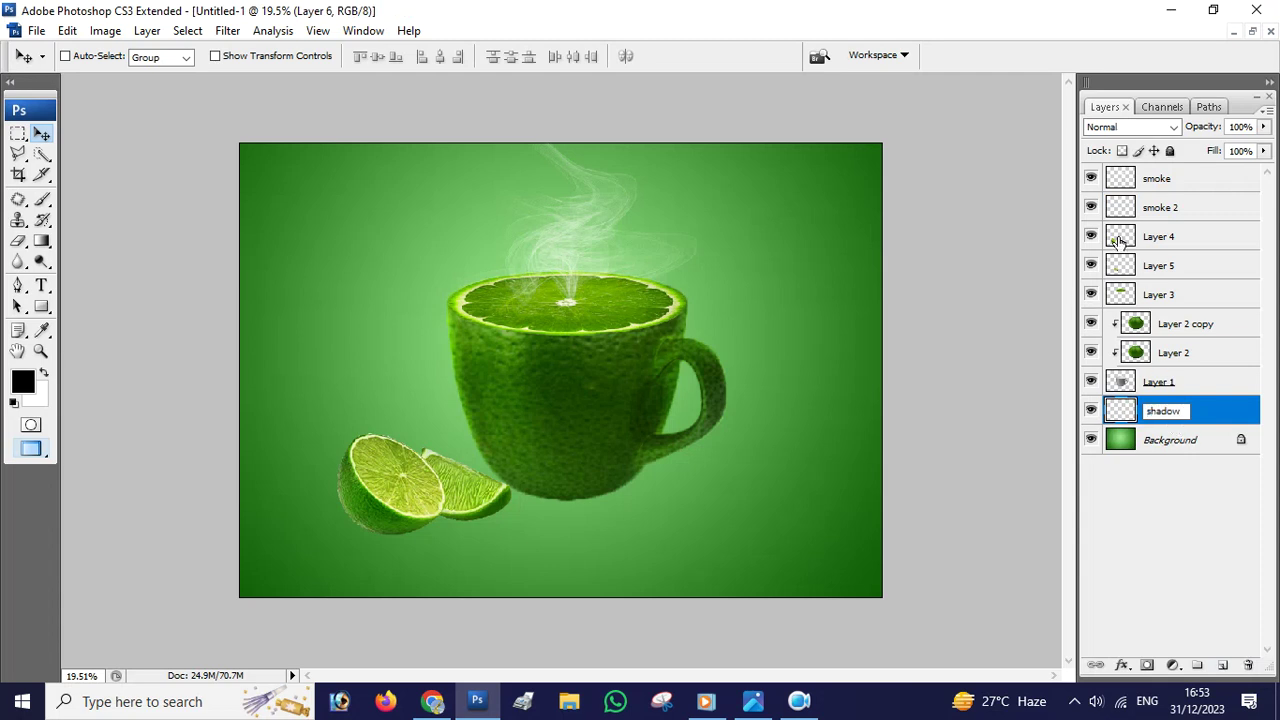
pyautogui.press('Return')
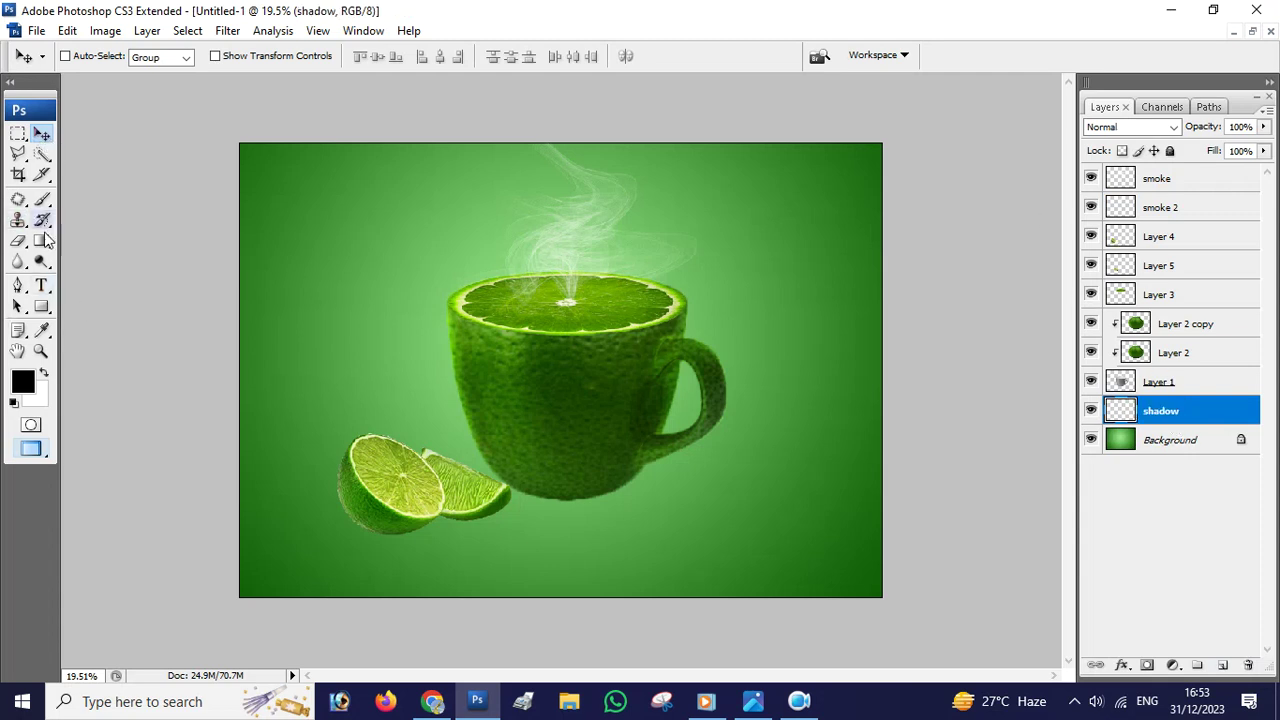
# - Set a 504 px soft Brush and paint a soft stroke beside the cup and handle
pyautogui.click(44, 243)
pyautogui.click(42, 200)
pyautogui.rightClick(505, 418)
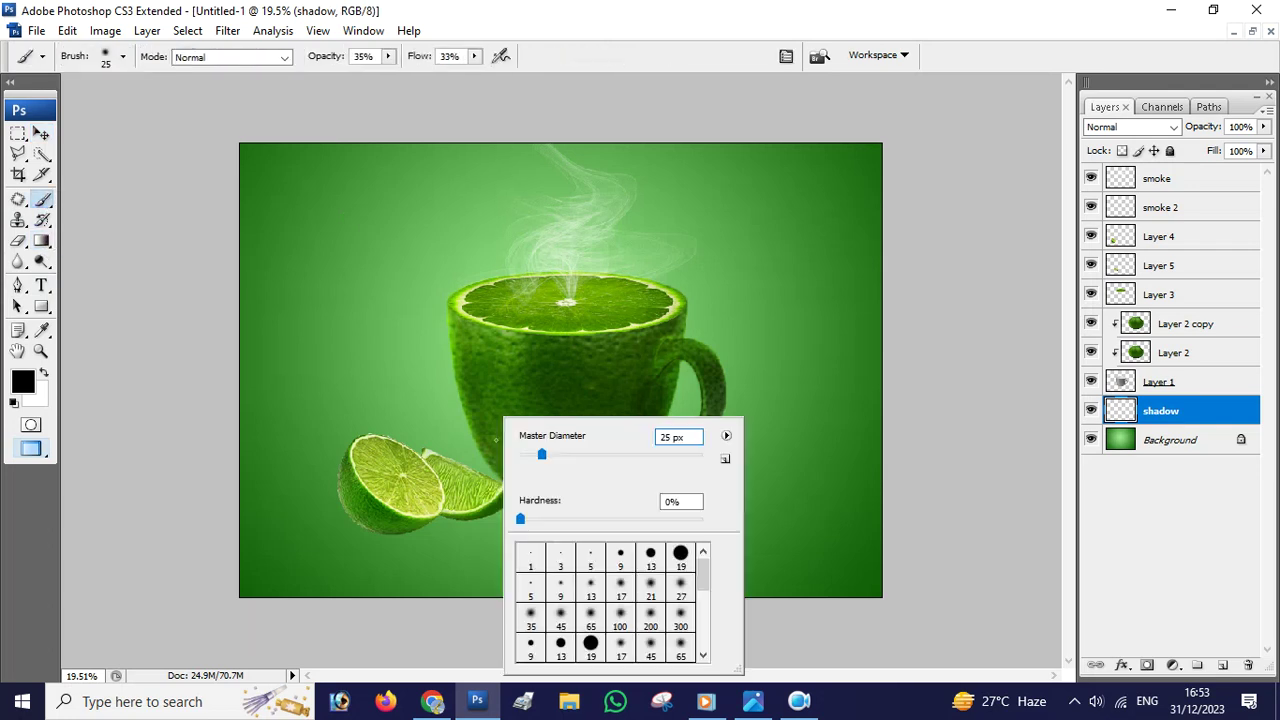
pyautogui.click(681, 585)
pyautogui.moveTo(585, 454); pyautogui.dragTo(628, 456)
pyautogui.rightClick(894, 317)
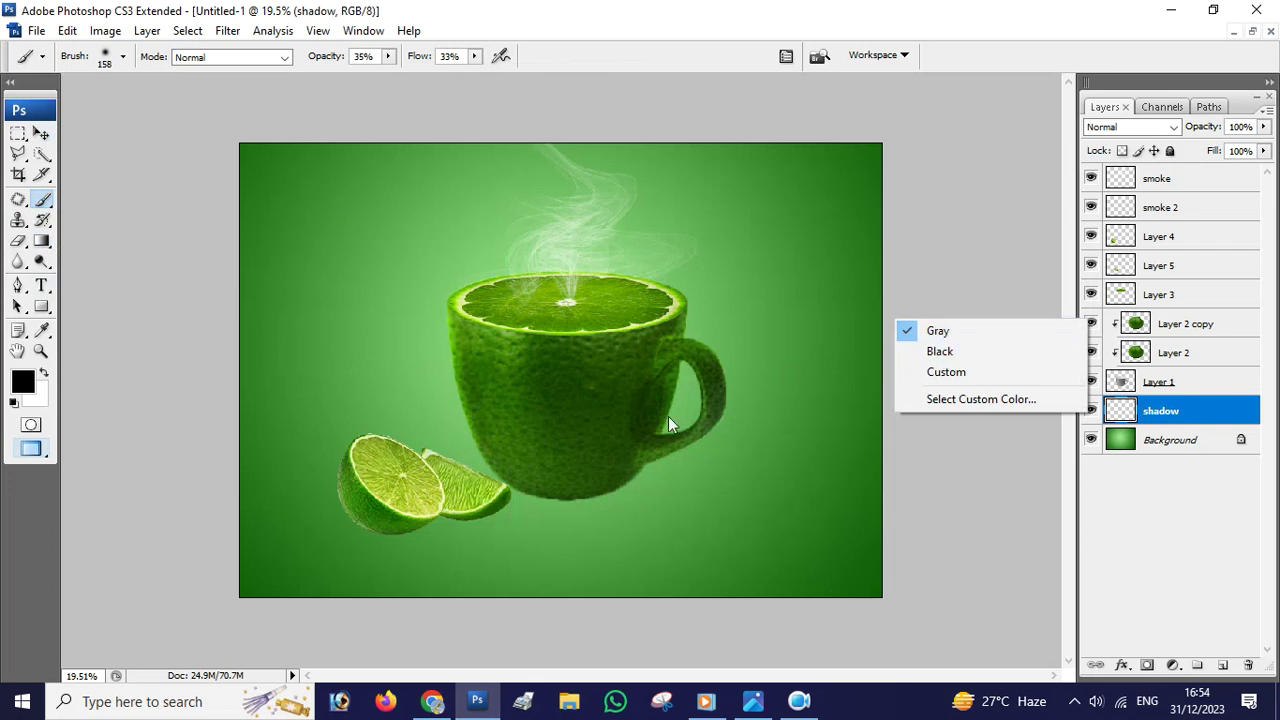
pyautogui.rightClick(648, 419)
pyautogui.click(822, 457)
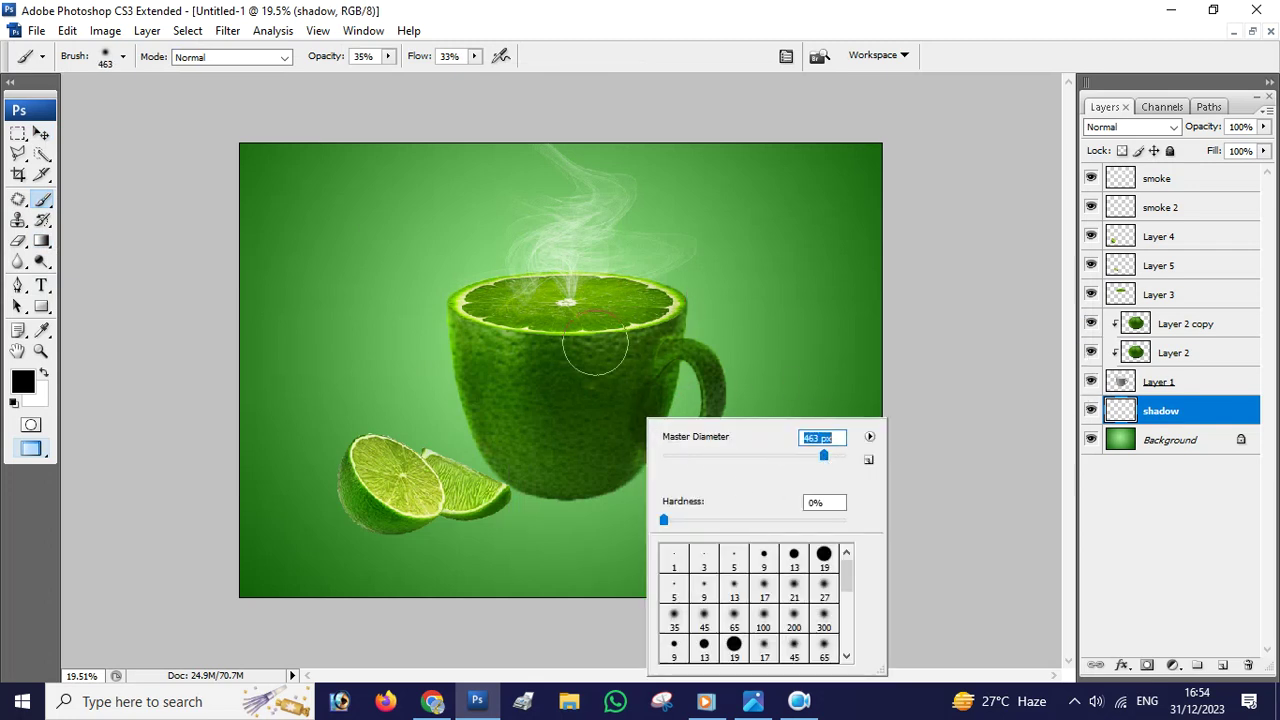
pyautogui.press('Escape')
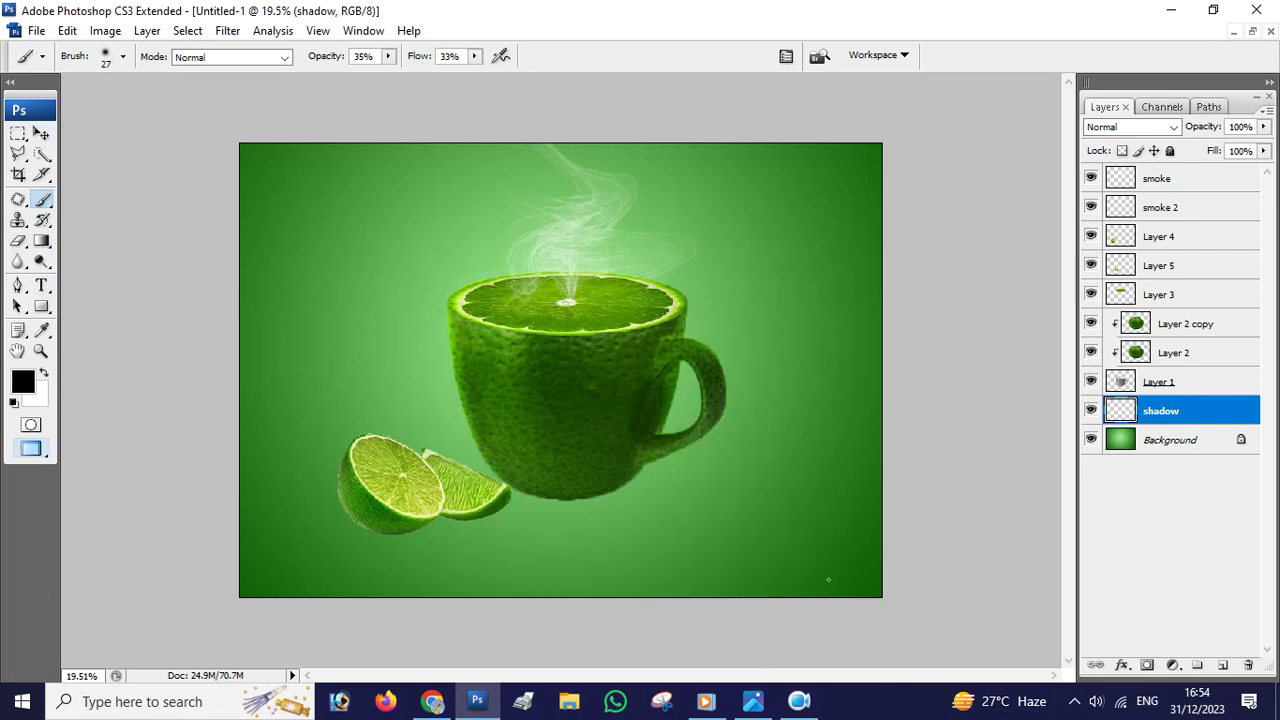
pyautogui.rightClick(613, 424)
pyautogui.click(802, 451)
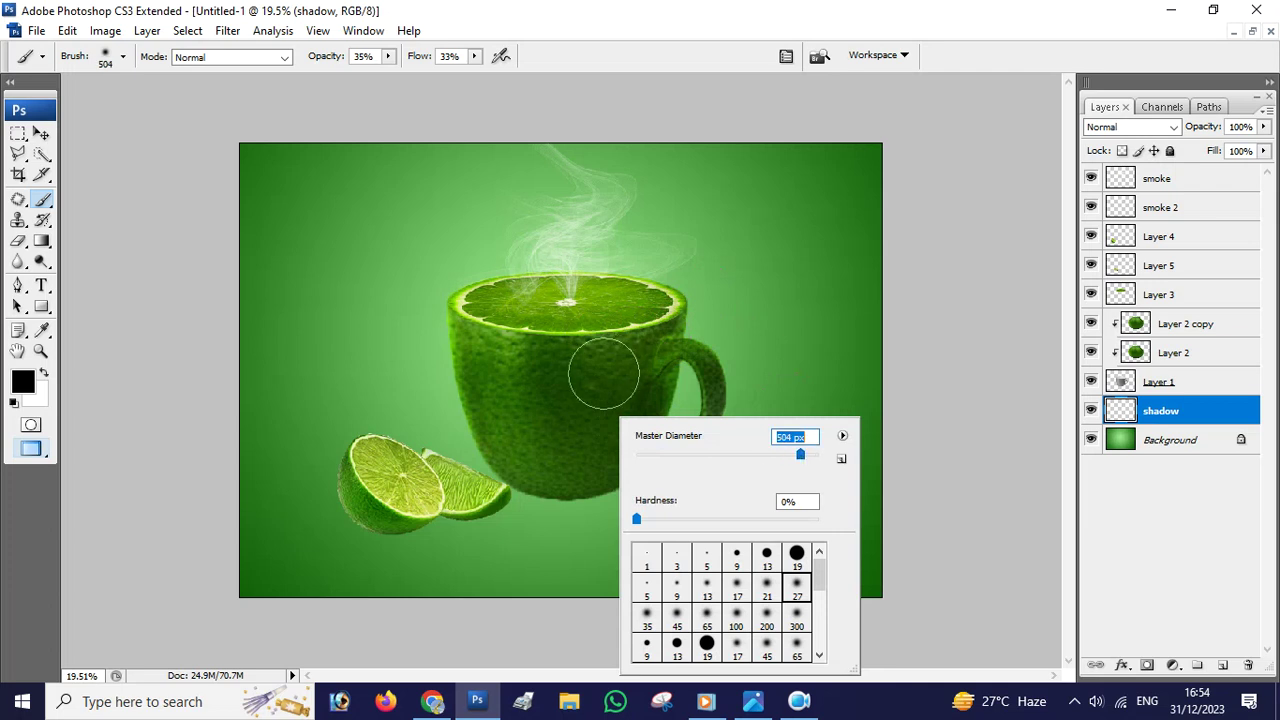
pyautogui.press('Return')
pyautogui.moveTo(588, 389); pyautogui.dragTo(781, 501)
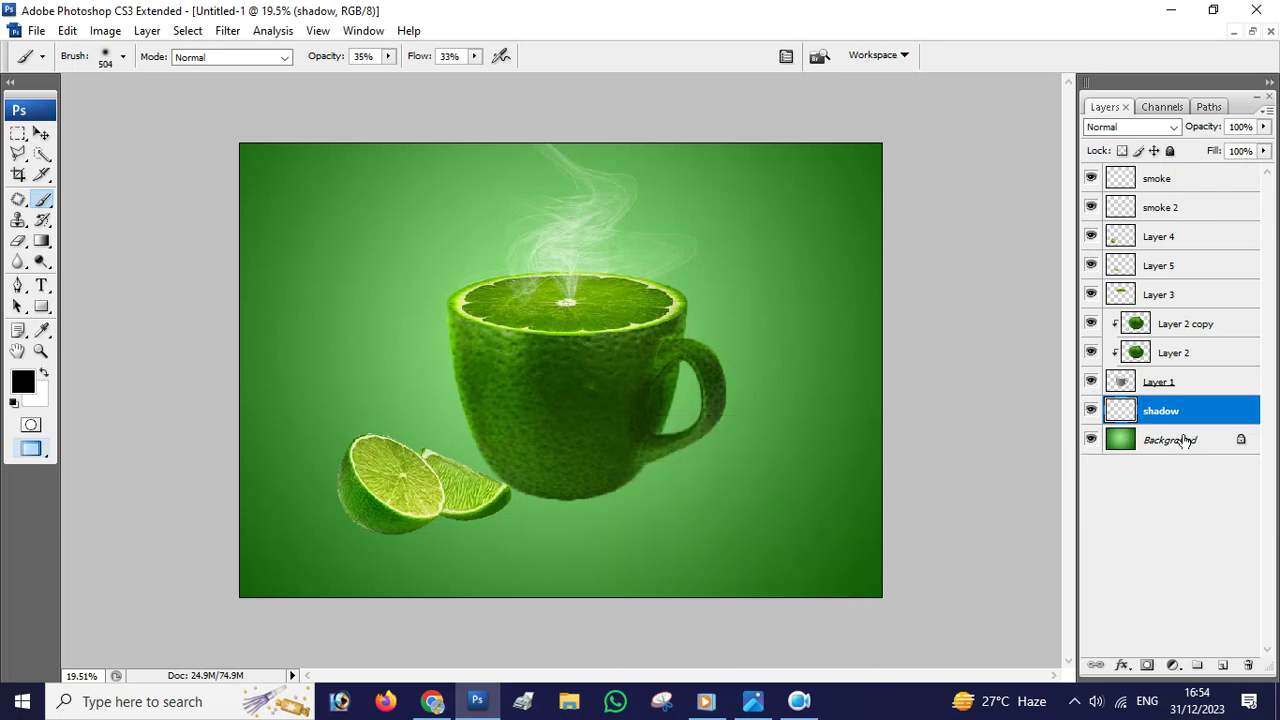
# - Set the soft brush to 100% opacity and 813 px, then dab a large black blob upper right
pyautogui.rightClick(692, 418)
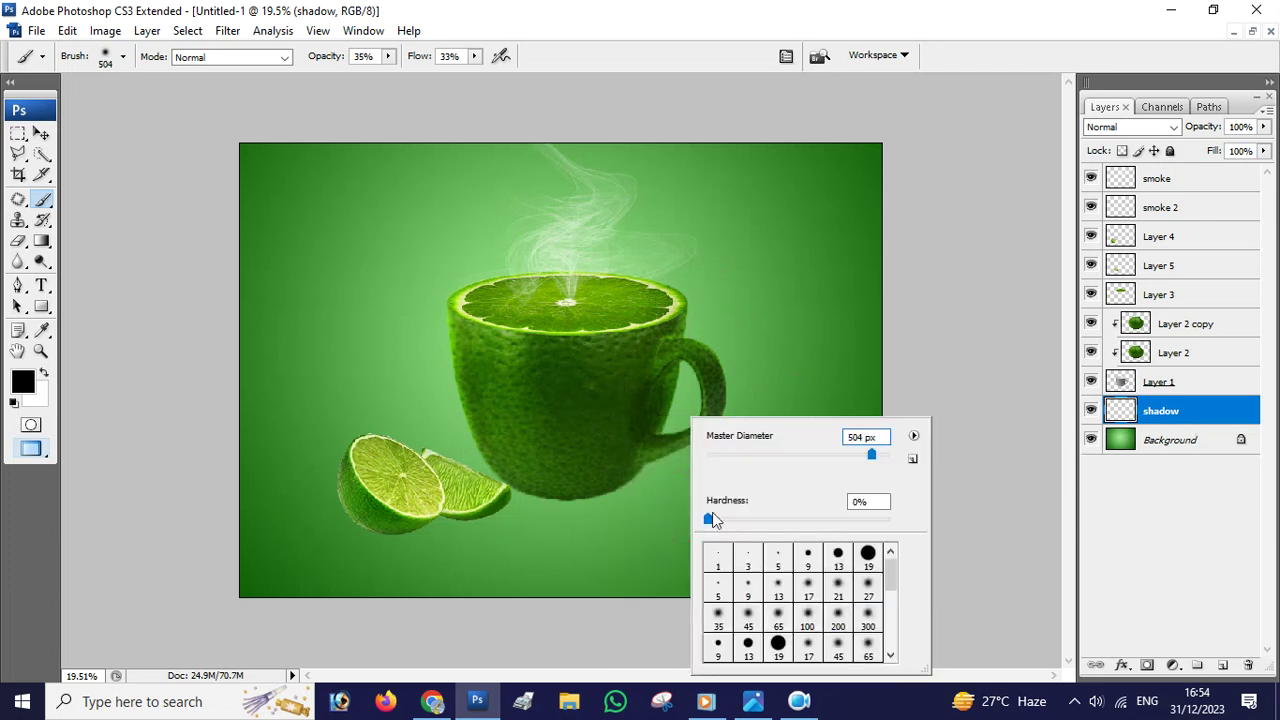
pyautogui.doubleClick(868, 590)
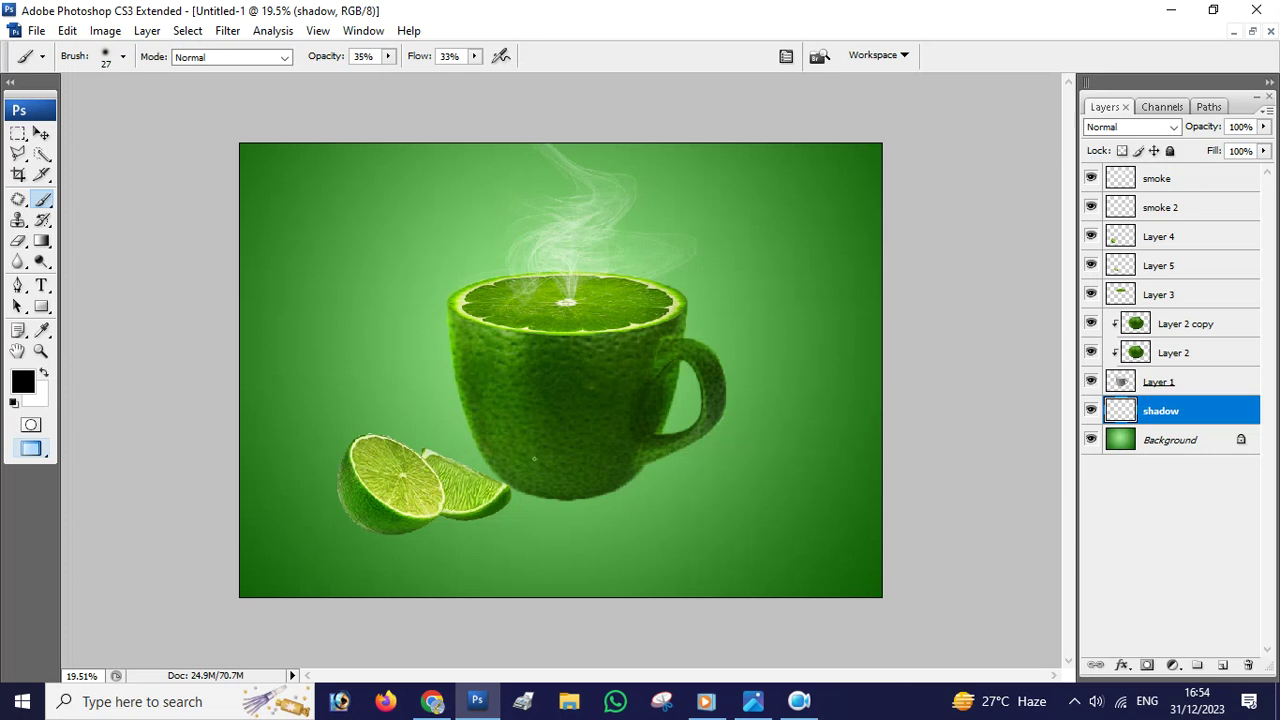
pyautogui.rightClick(42, 203)
pyautogui.click(146, 201)
pyautogui.moveTo(388, 56)
pyautogui.mouseDown()
pyautogui.moveTo(529, 76)
pyautogui.moveTo(678, 76)
pyautogui.mouseUp()
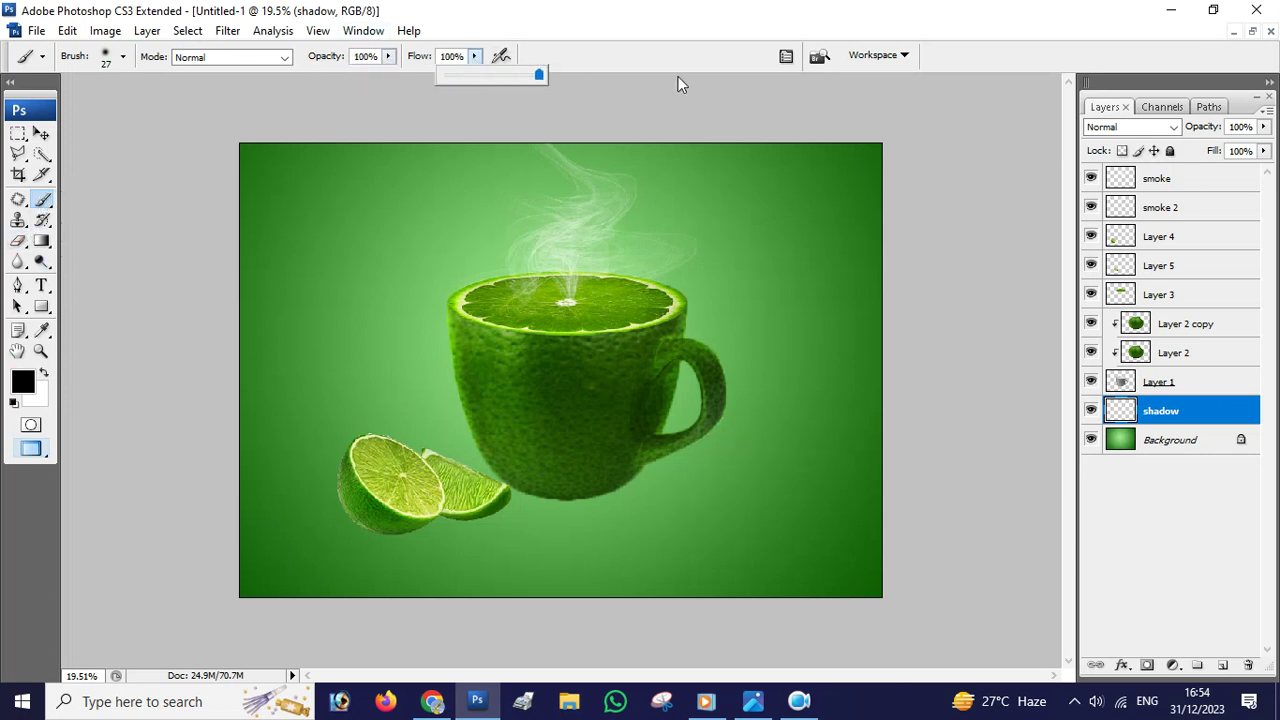
pyautogui.rightClick(704, 418)
pyautogui.moveTo(850, 455); pyautogui.dragTo(891, 455)
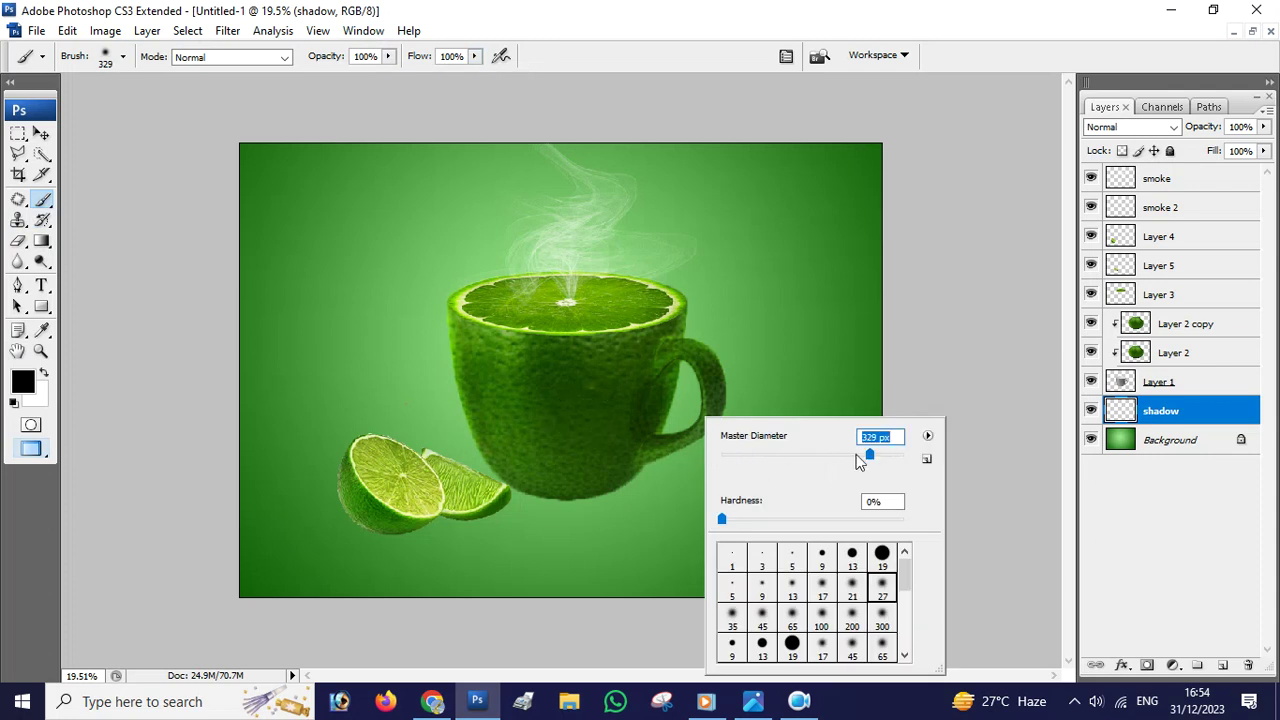
pyautogui.press('Return')
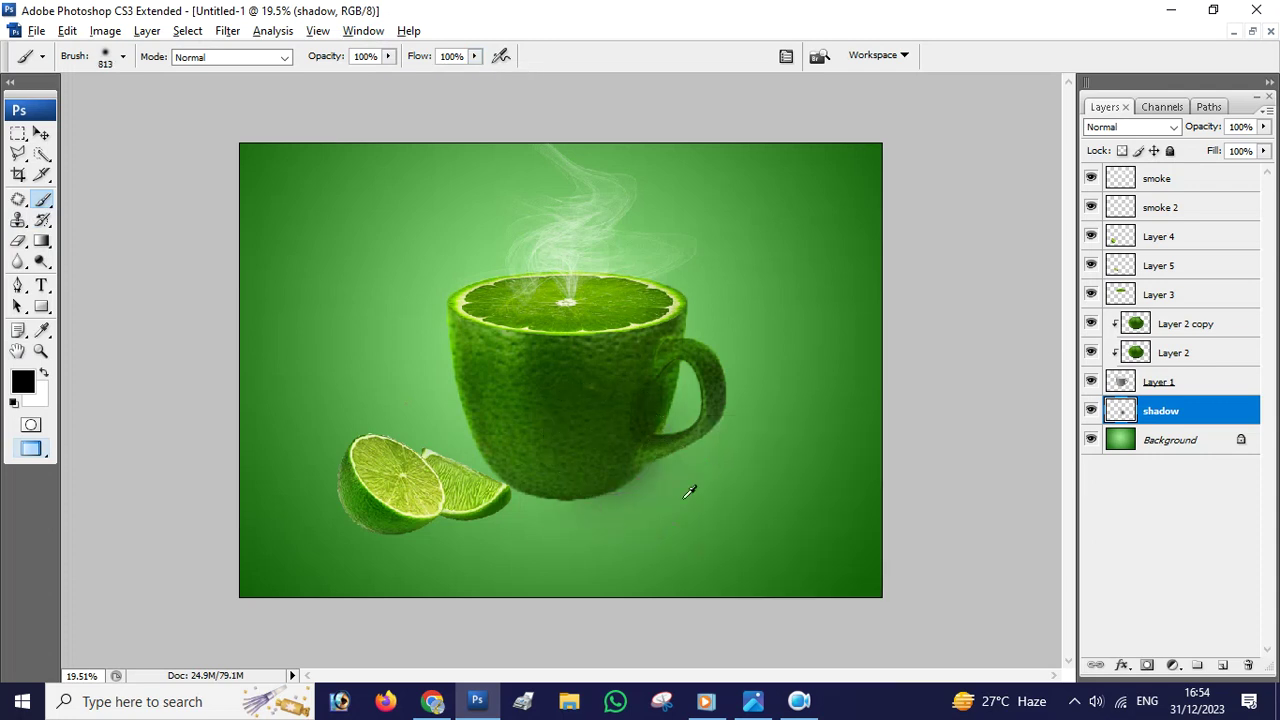
pyautogui.click(750, 226)
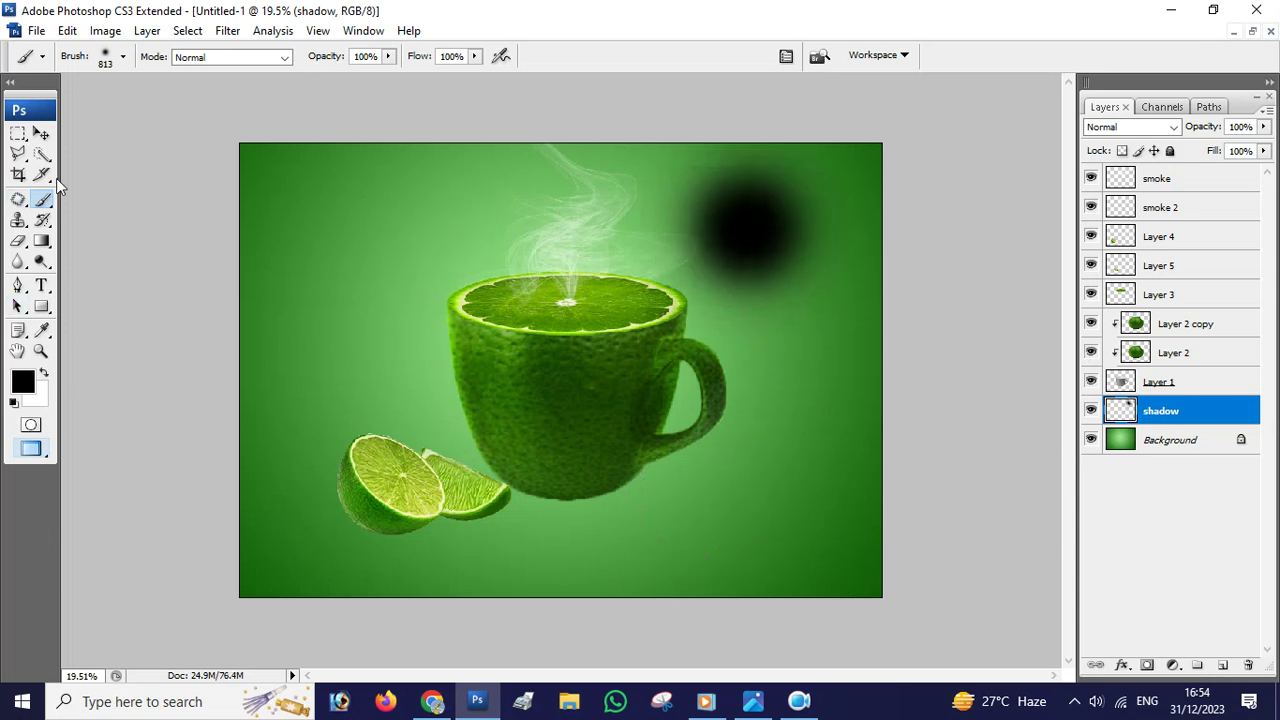
pyautogui.click(41, 133)
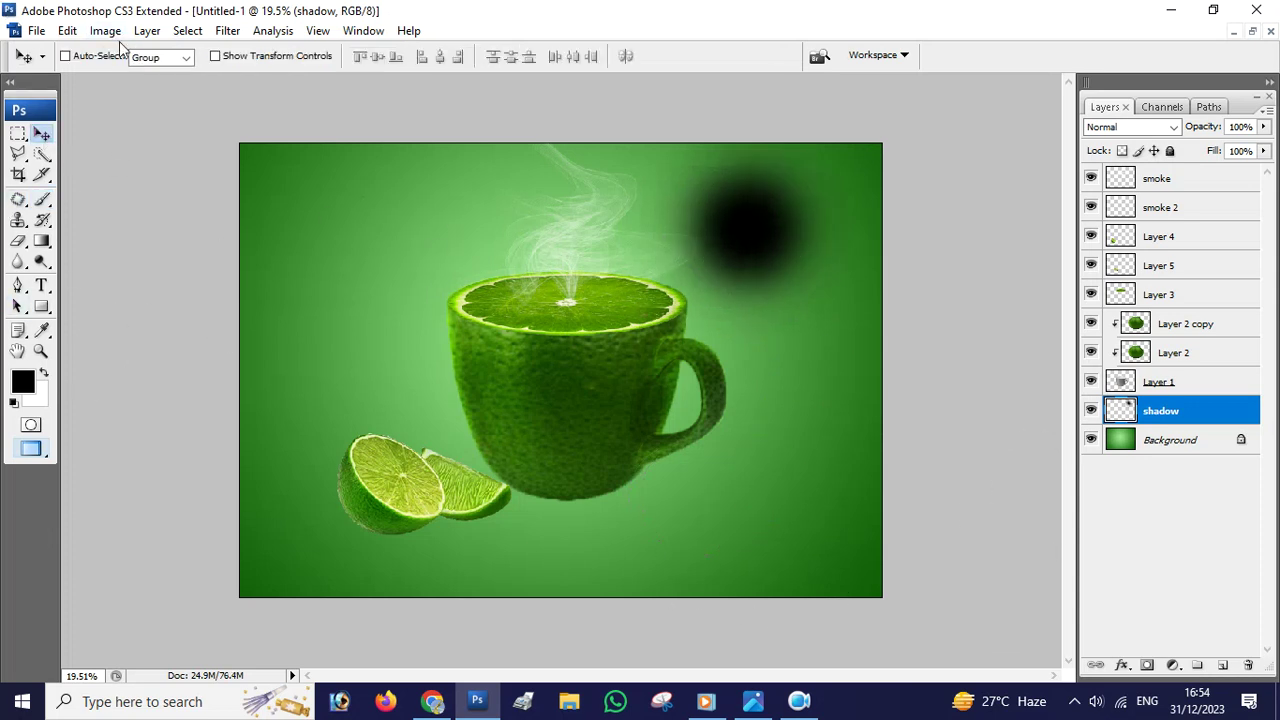
# - Free Transform the black blob into a flat, wide ellipse beneath the cup
pyautogui.click(65, 30)
pyautogui.click(156, 346)
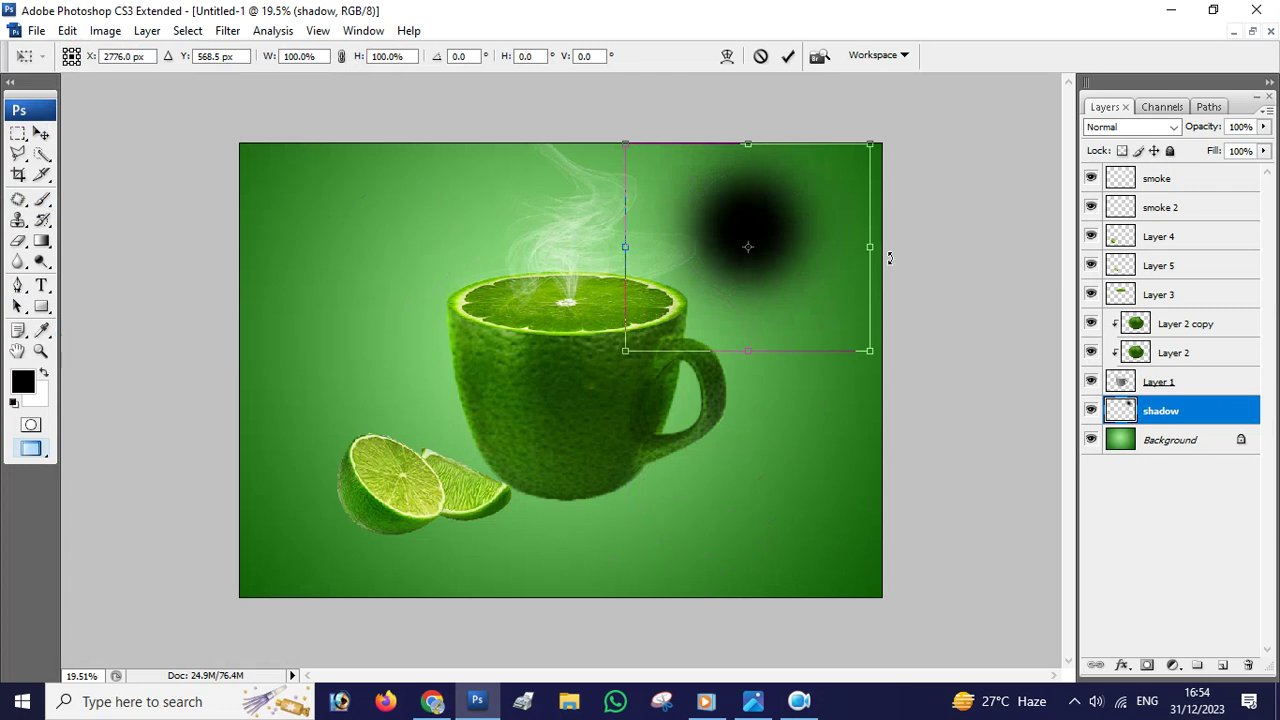
pyautogui.moveTo(760, 133)
pyautogui.mouseDown()
pyautogui.moveTo(786, 250)
pyautogui.moveTo(606, 502)
pyautogui.mouseUp()
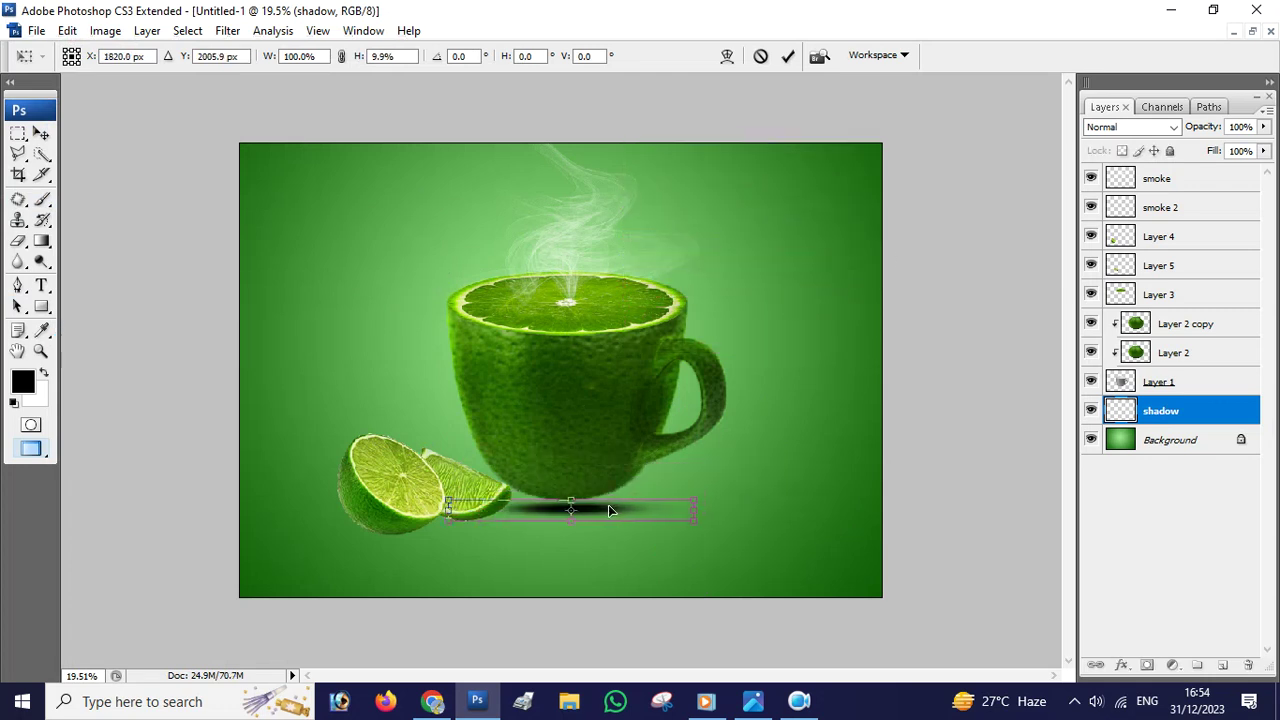
pyautogui.moveTo(692, 511); pyautogui.dragTo(740, 515)
pyautogui.moveTo(627, 499); pyautogui.dragTo(636, 499)
pyautogui.press('Return')
# - Lower the shadow layer's opacity to 54%
pyautogui.click(1264, 127)
pyautogui.click(1220, 145)
pyautogui.click(625, 510)
pyautogui.click(1218, 177)
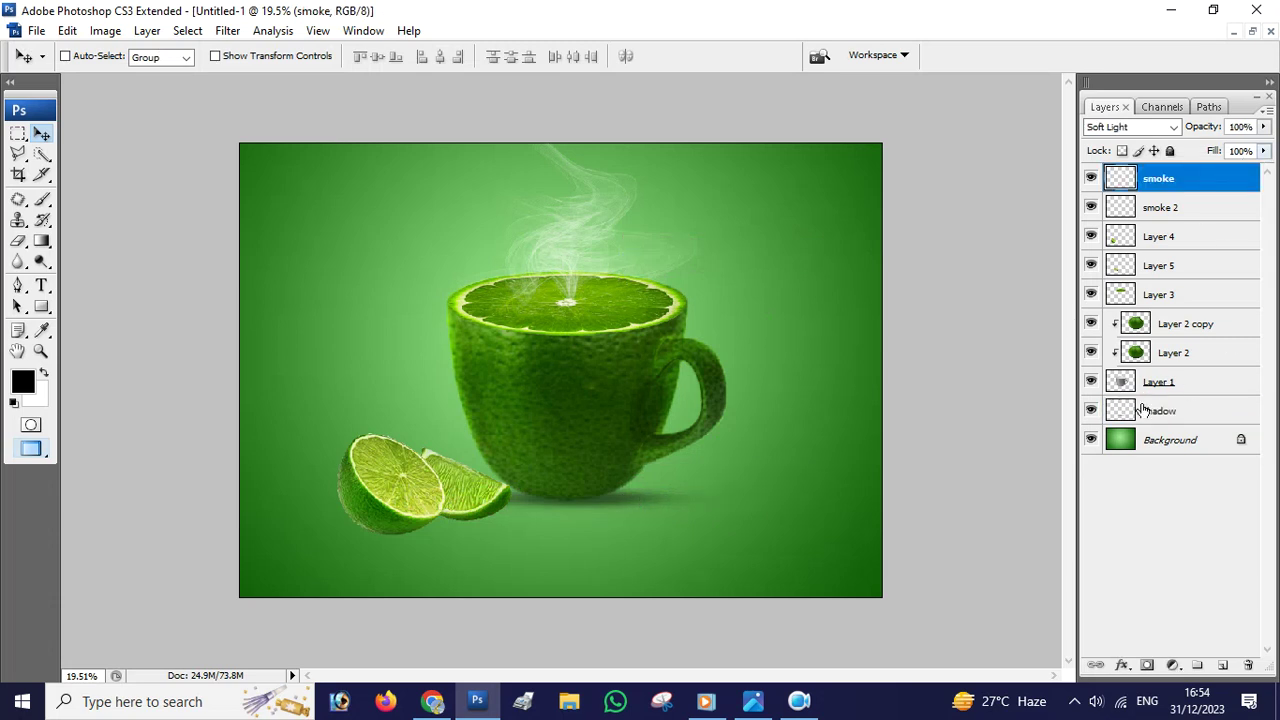
pyautogui.rightClick(1181, 180)
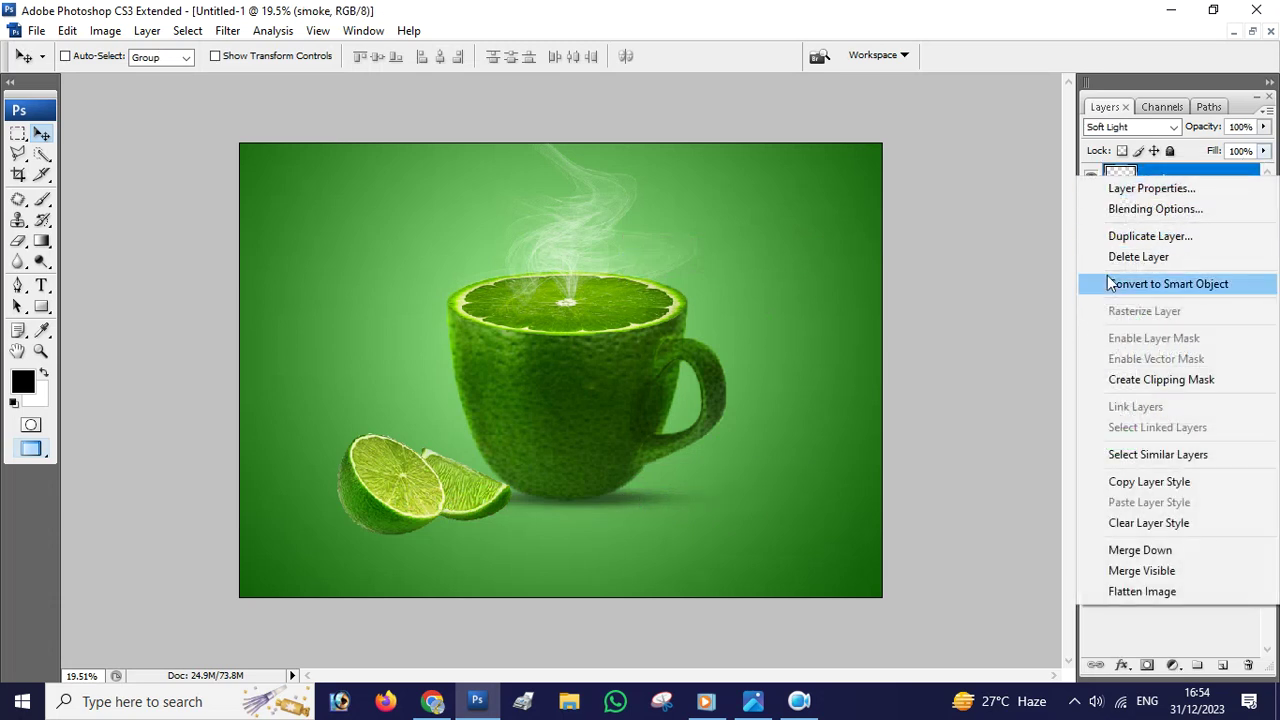
pyautogui.click(1170, 176)
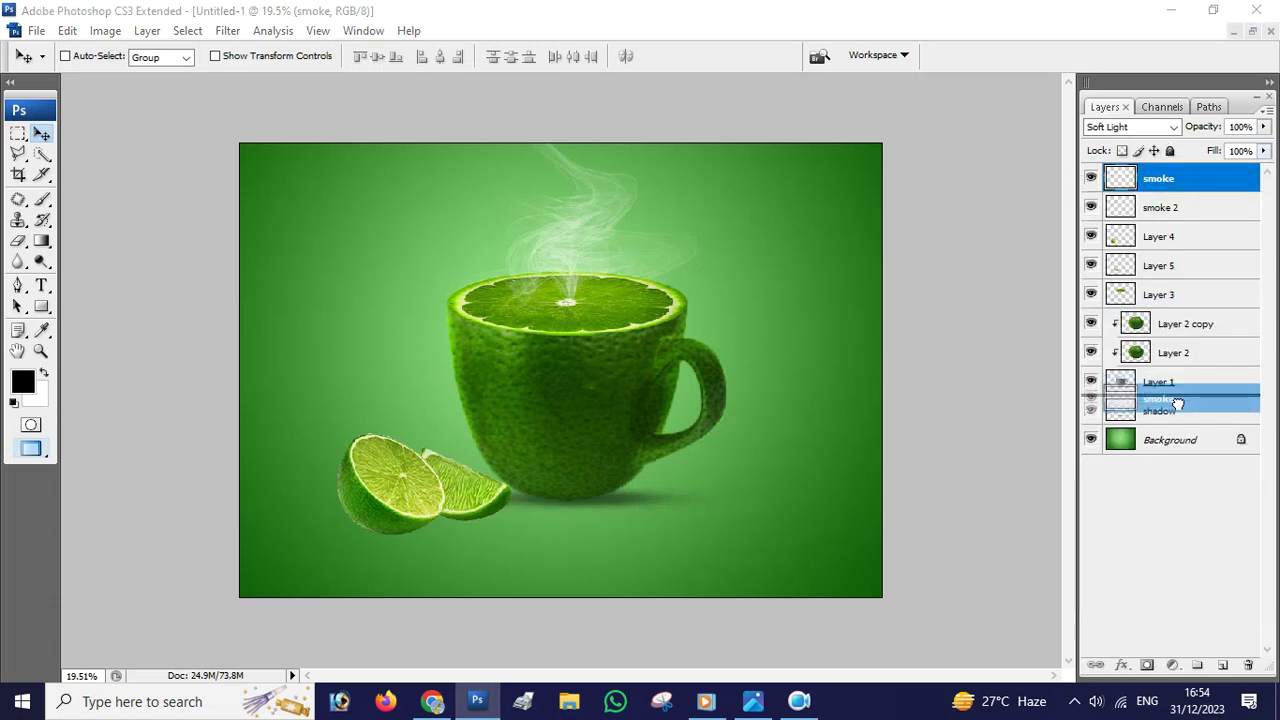
# - Duplicate the shadow layer twice, creating shadow copy and shadow copy 2
pyautogui.click(1170, 410)
pyautogui.rightClick(1172, 410)
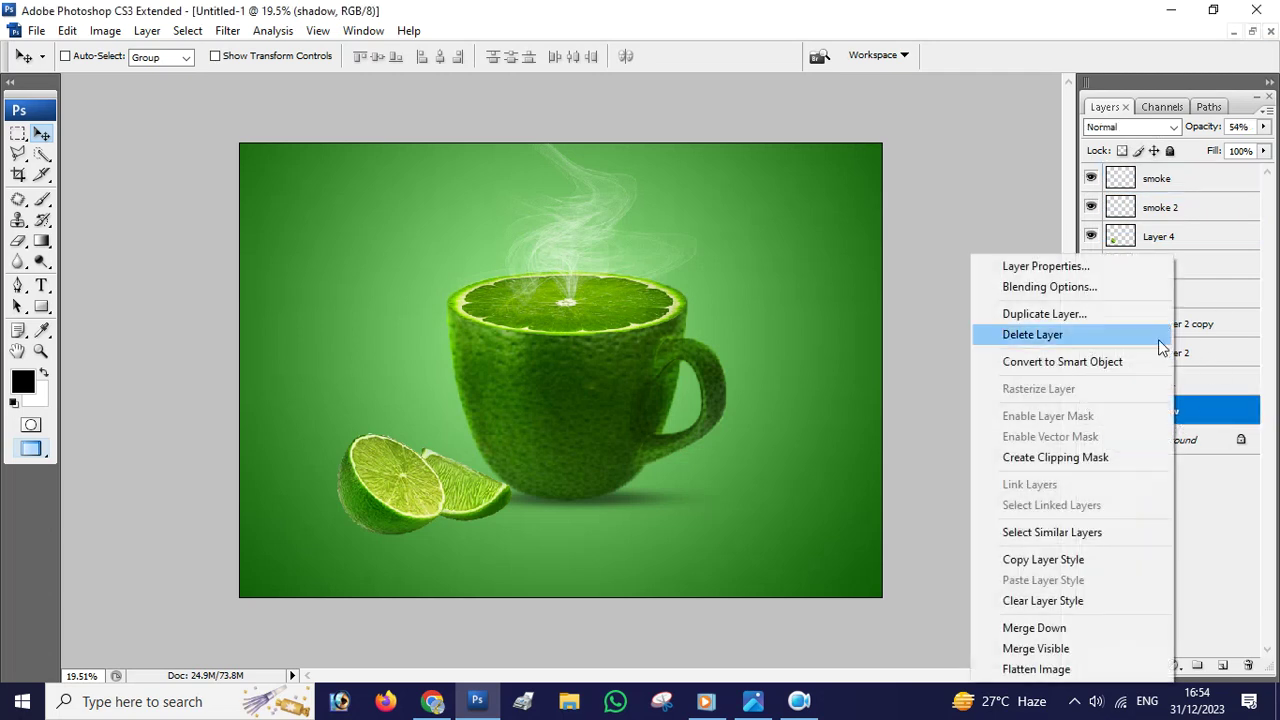
pyautogui.click(1044, 314)
pyautogui.press('Return')
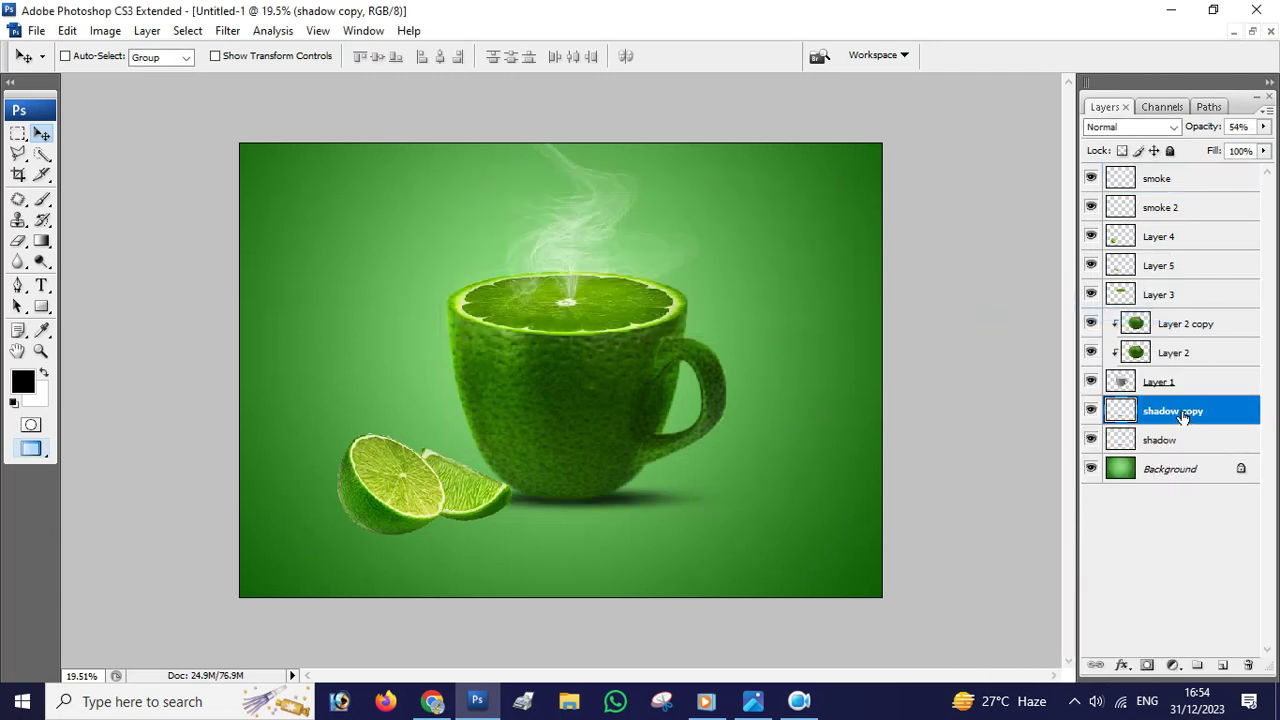
pyautogui.rightClick(1176, 424)
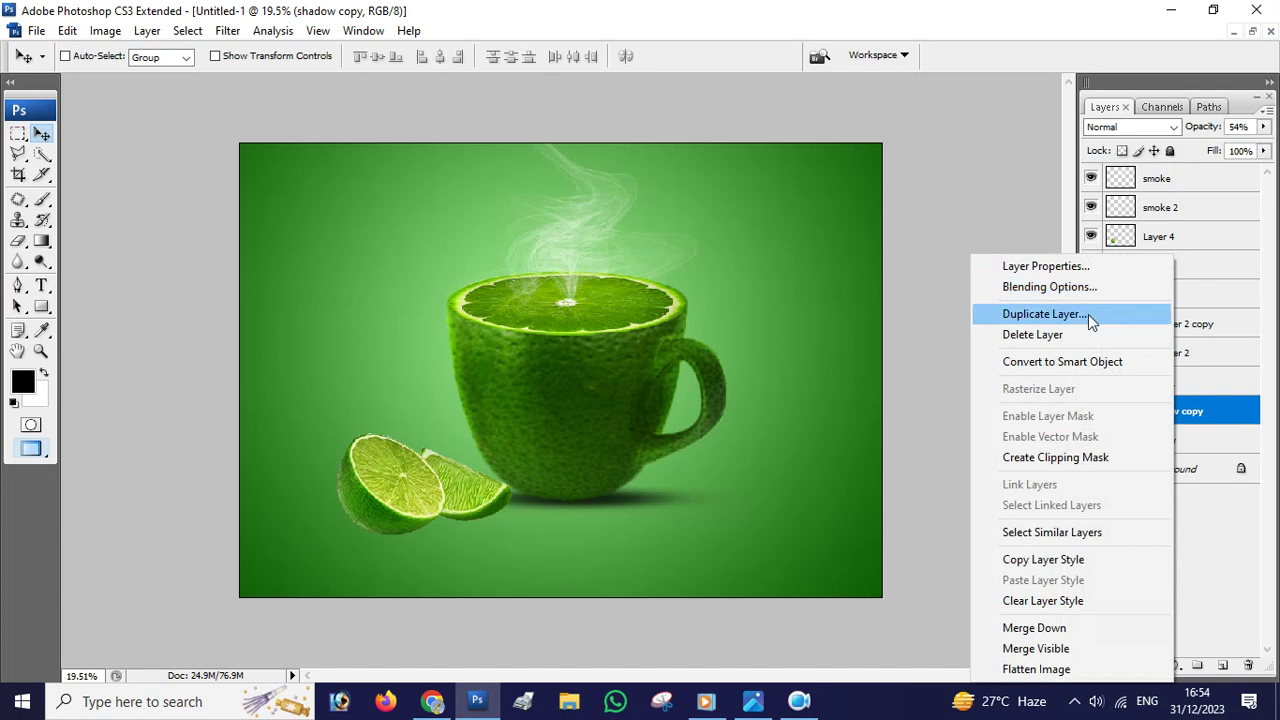
pyautogui.click(1088, 314)
pyautogui.click(826, 212)
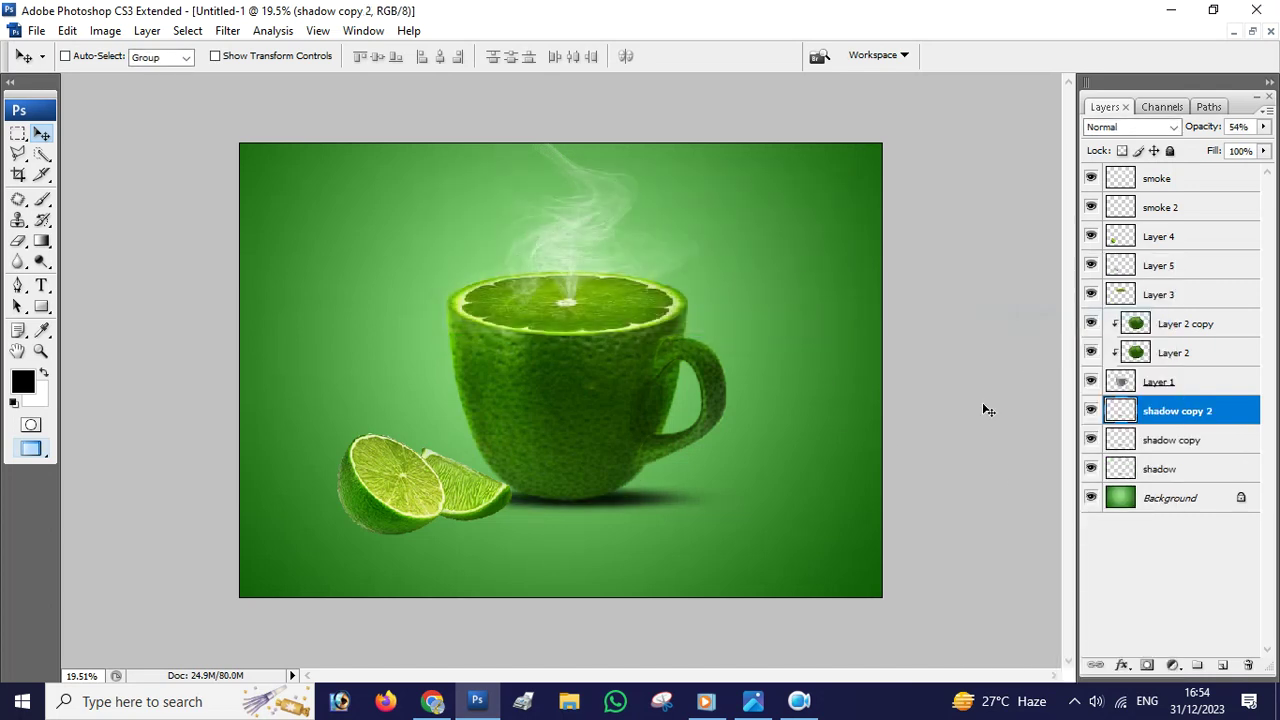
# - Move shadow copy 2 under the lime slices and narrow it
pyautogui.moveTo(624, 494)
pyautogui.mouseDown()
pyautogui.moveTo(443, 539)
pyautogui.moveTo(435, 528)
pyautogui.mouseUp()
pyautogui.hotkey('ctrl', 't')
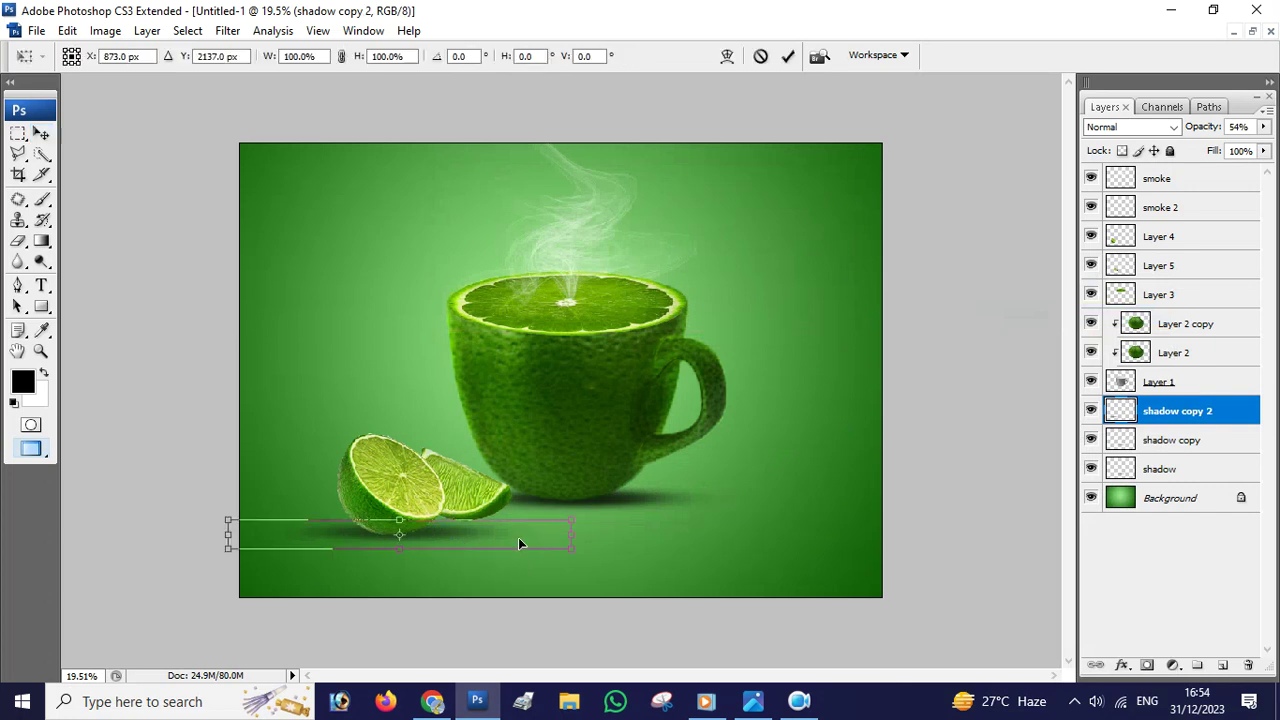
pyautogui.moveTo(581, 531); pyautogui.dragTo(527, 532)
pyautogui.moveTo(449, 531)
pyautogui.mouseDown()
pyautogui.moveTo(432, 538)
pyautogui.moveTo(455, 534)
pyautogui.mouseUp()
pyautogui.press('Return')
# - Duplicate it as shadow copy 3 and move it under the slices toward the cup
pyautogui.keyDown('ctrl'); pyautogui.click(432, 536); pyautogui.keyUp('ctrl')
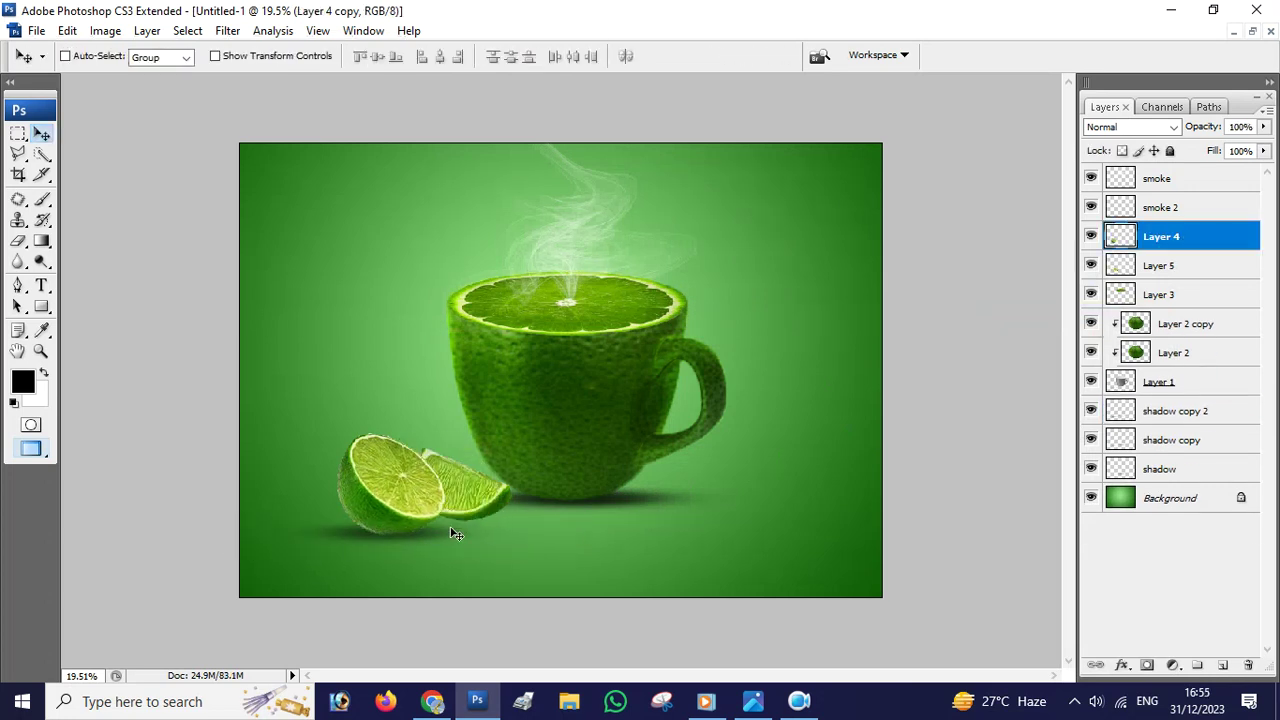
pyautogui.rightClick(1205, 416)
pyautogui.click(1100, 309)
pyautogui.press('Return')
pyautogui.moveTo(400, 541); pyautogui.dragTo(491, 531)
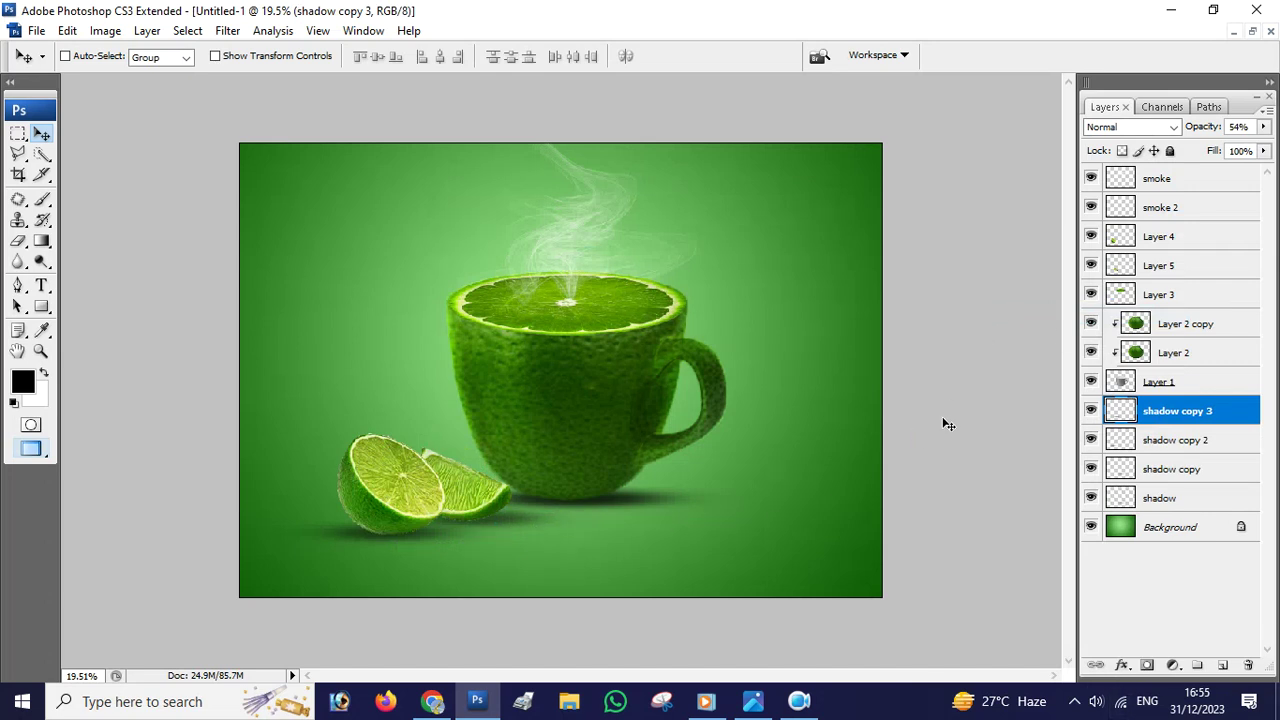
pyautogui.click(38, 22)
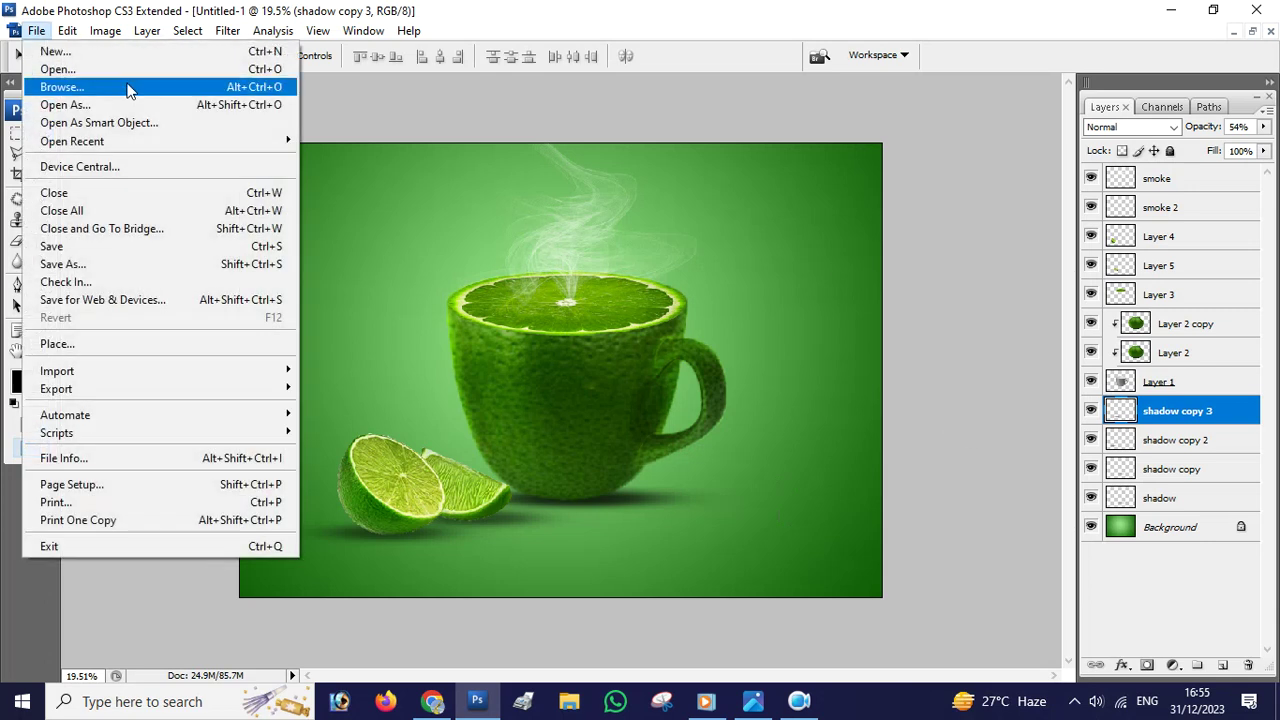
# - Open the Lemon.jpg image of a whole lime with a leaf
pyautogui.click(55, 72)
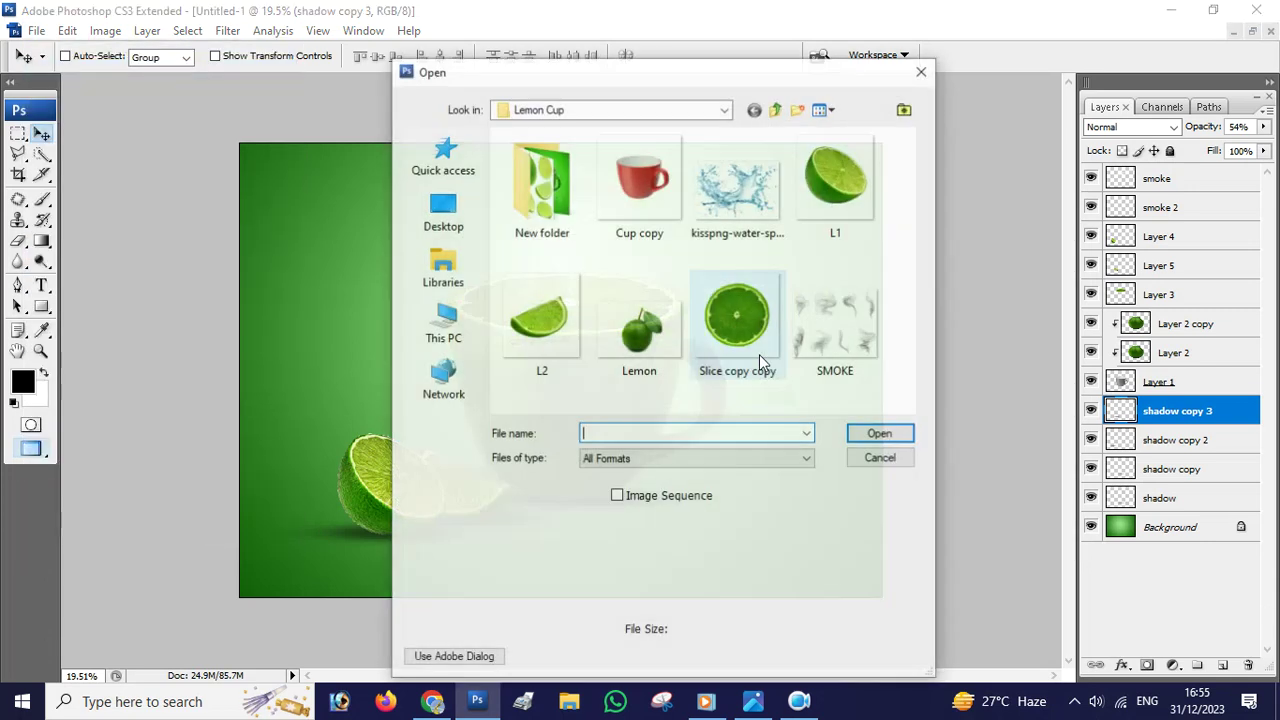
pyautogui.click(738, 180)
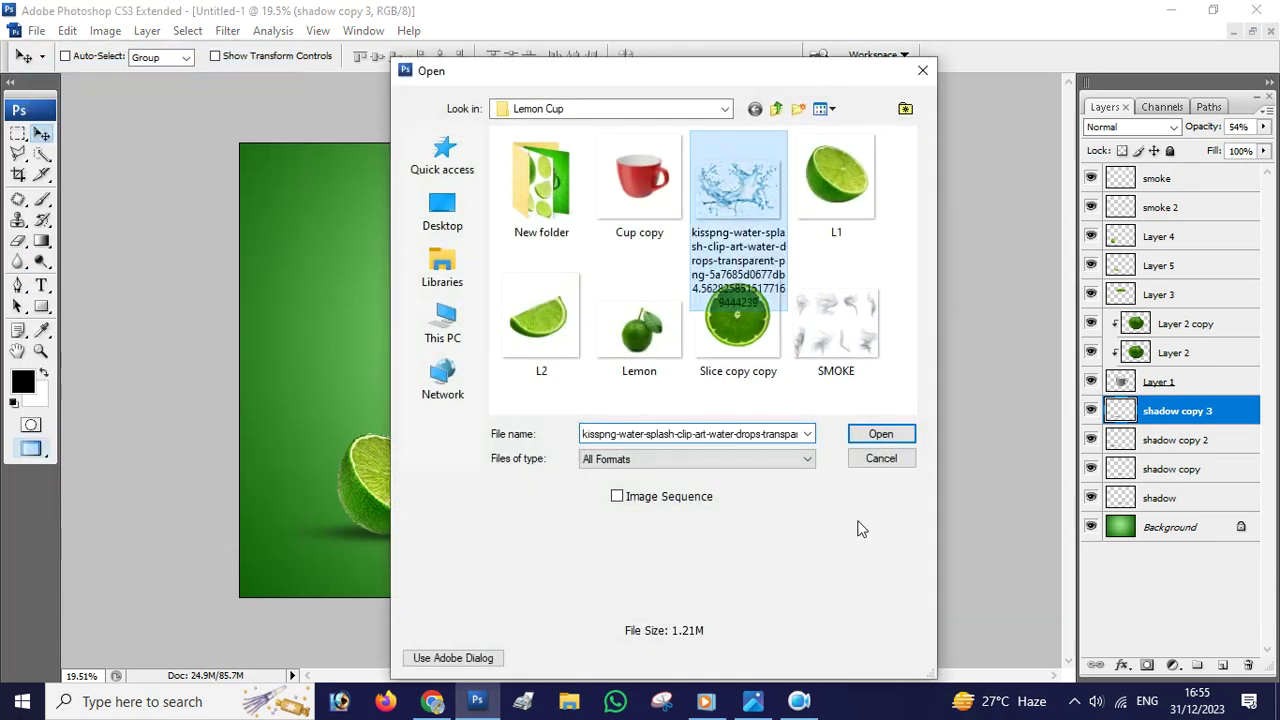
pyautogui.click(893, 436)
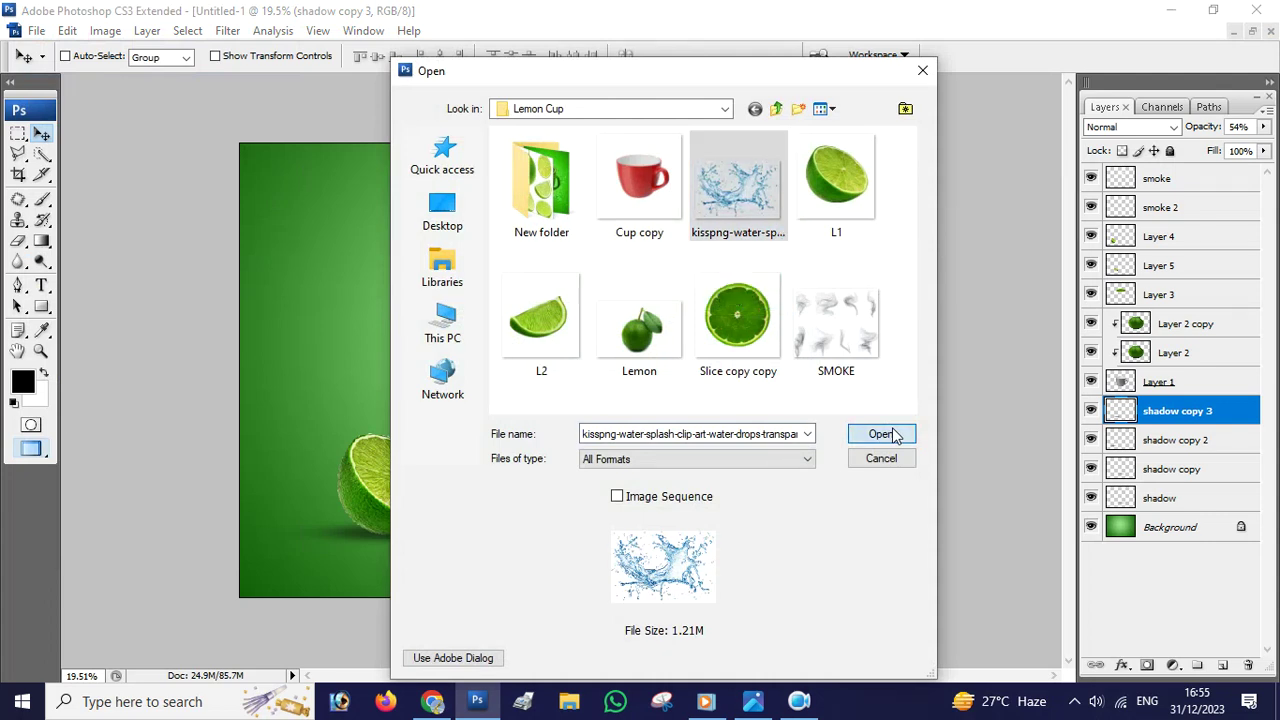
pyautogui.click(640, 325)
pyautogui.click(880, 434)
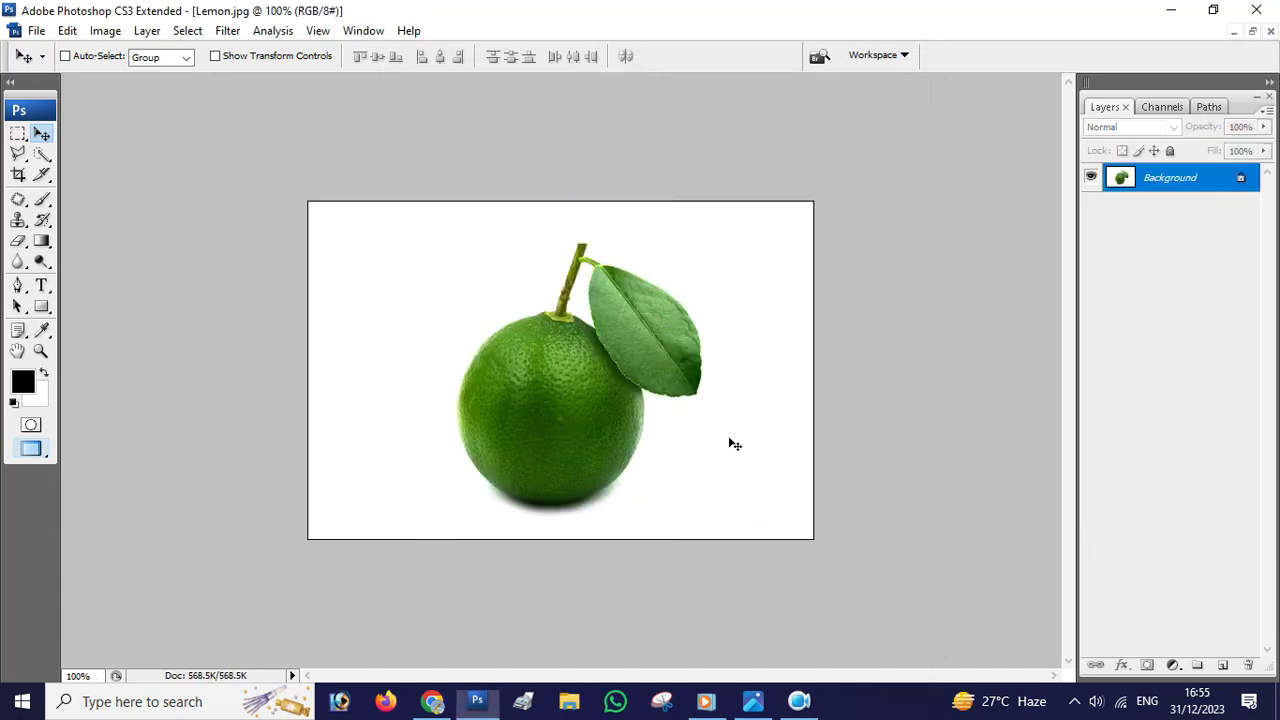
# - Quick-select the lime and its leaf, then clear the selection
pyautogui.click(41, 154)
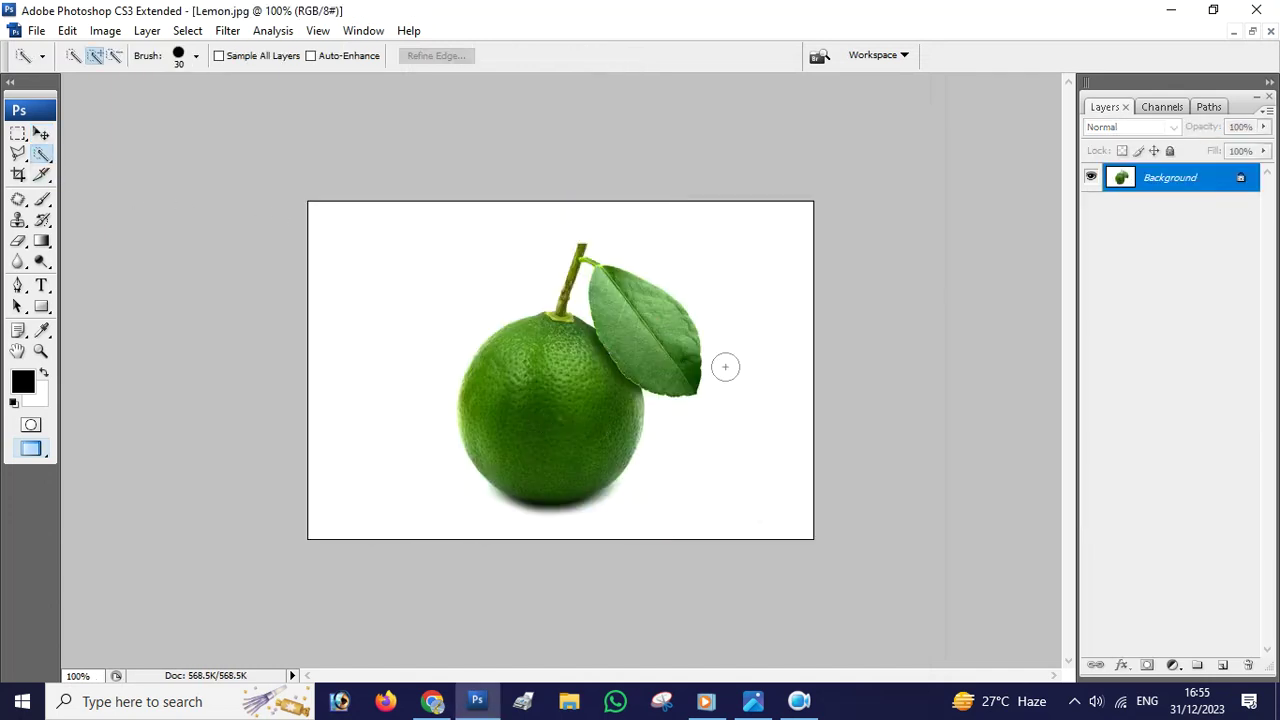
pyautogui.moveTo(518, 370)
pyautogui.mouseDown()
pyautogui.moveTo(607, 268)
pyautogui.moveTo(576, 268)
pyautogui.mouseUp()
pyautogui.scroll(3, 600, 300)
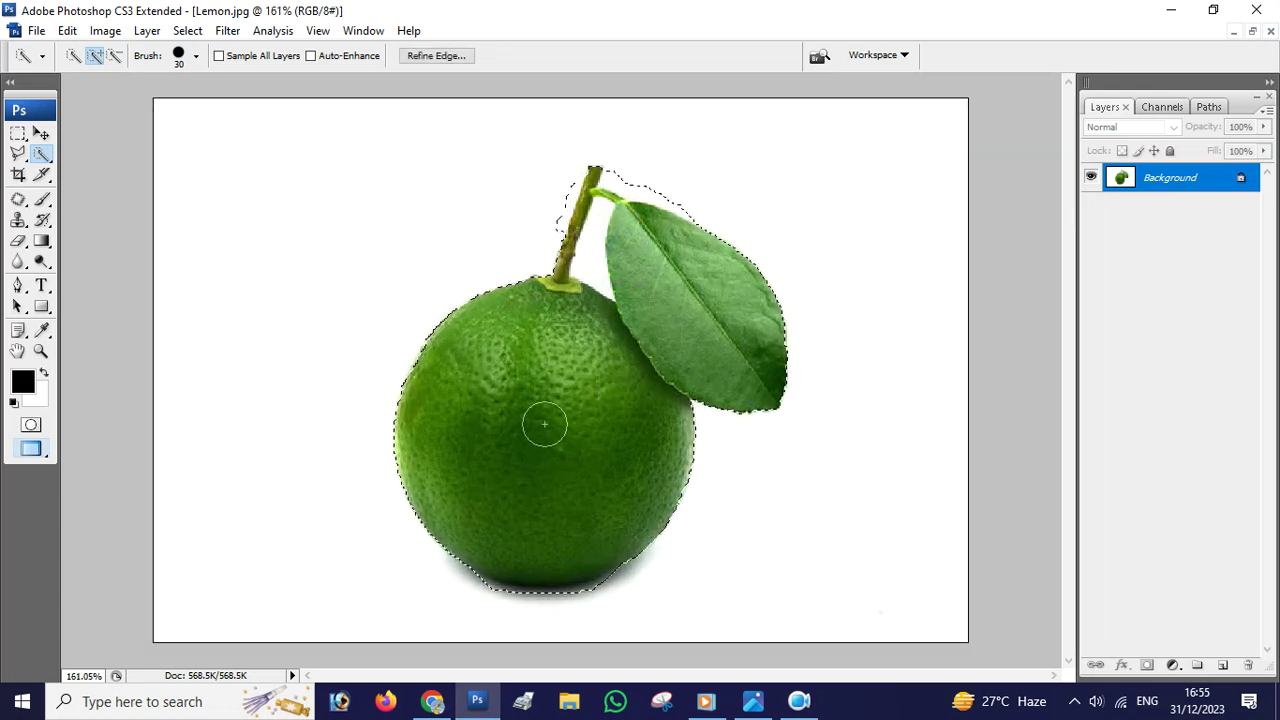
pyautogui.hotkey('ctrl', 'd')
# - Select the white background around the lime with the Magic Wand
pyautogui.rightClick(41, 153)
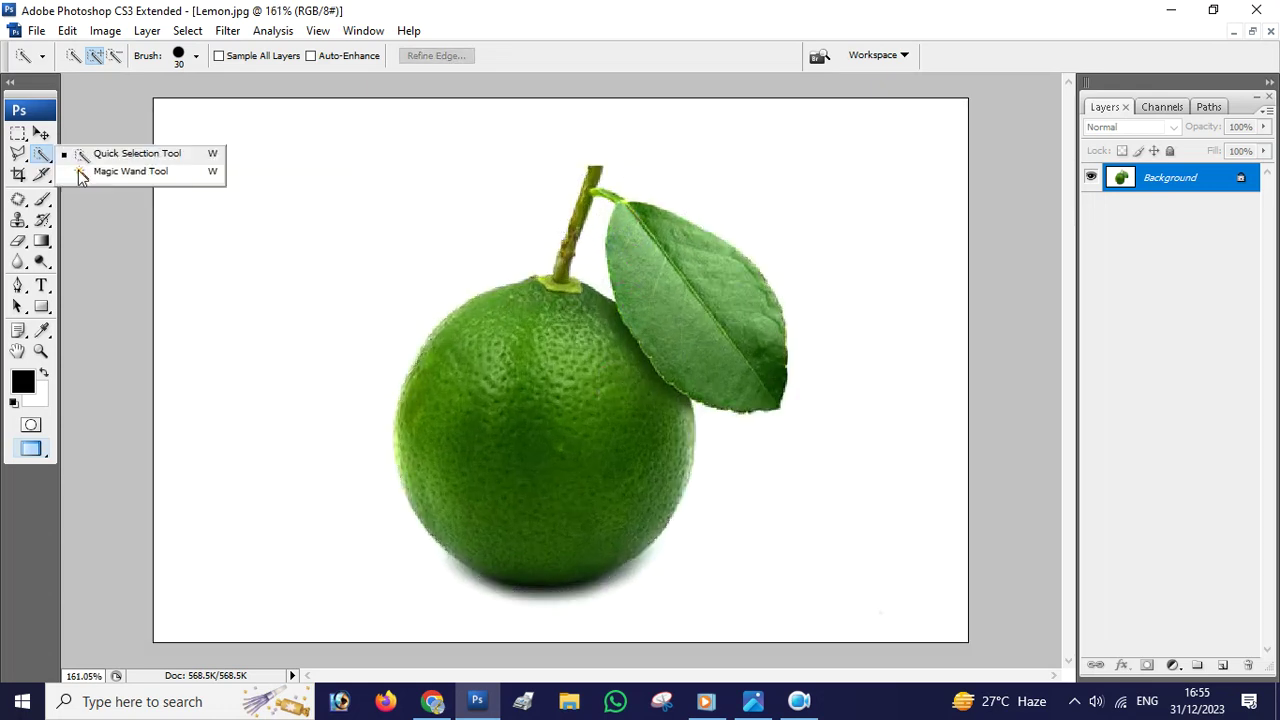
pyautogui.click(80, 171)
pyautogui.click(391, 240)
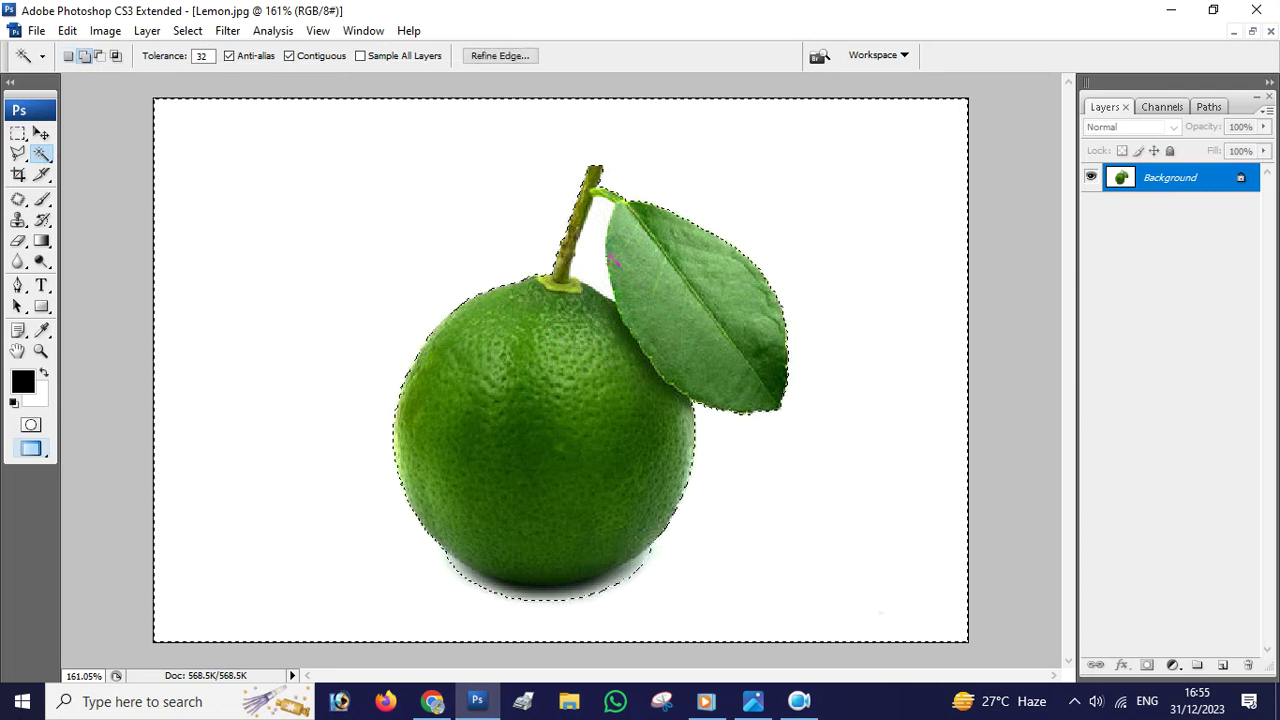
pyautogui.press('shift')
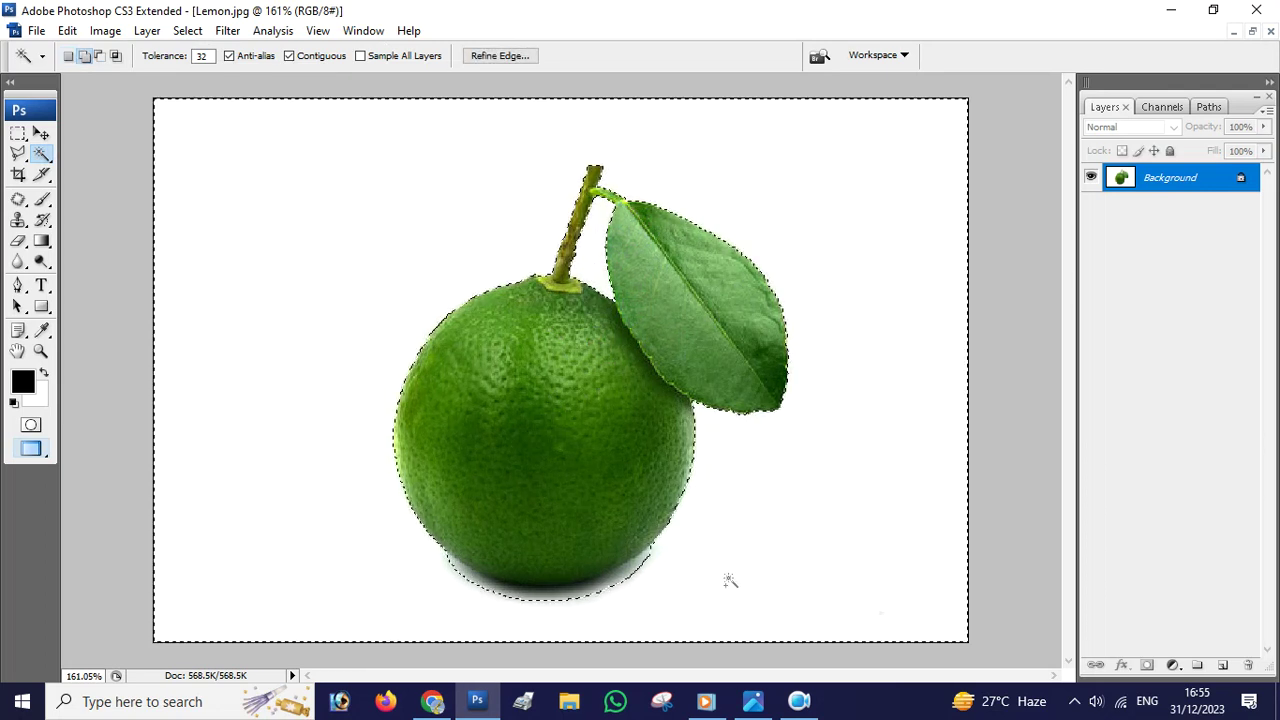
pyautogui.moveTo(18, 153); pyautogui.dragTo(76, 185)
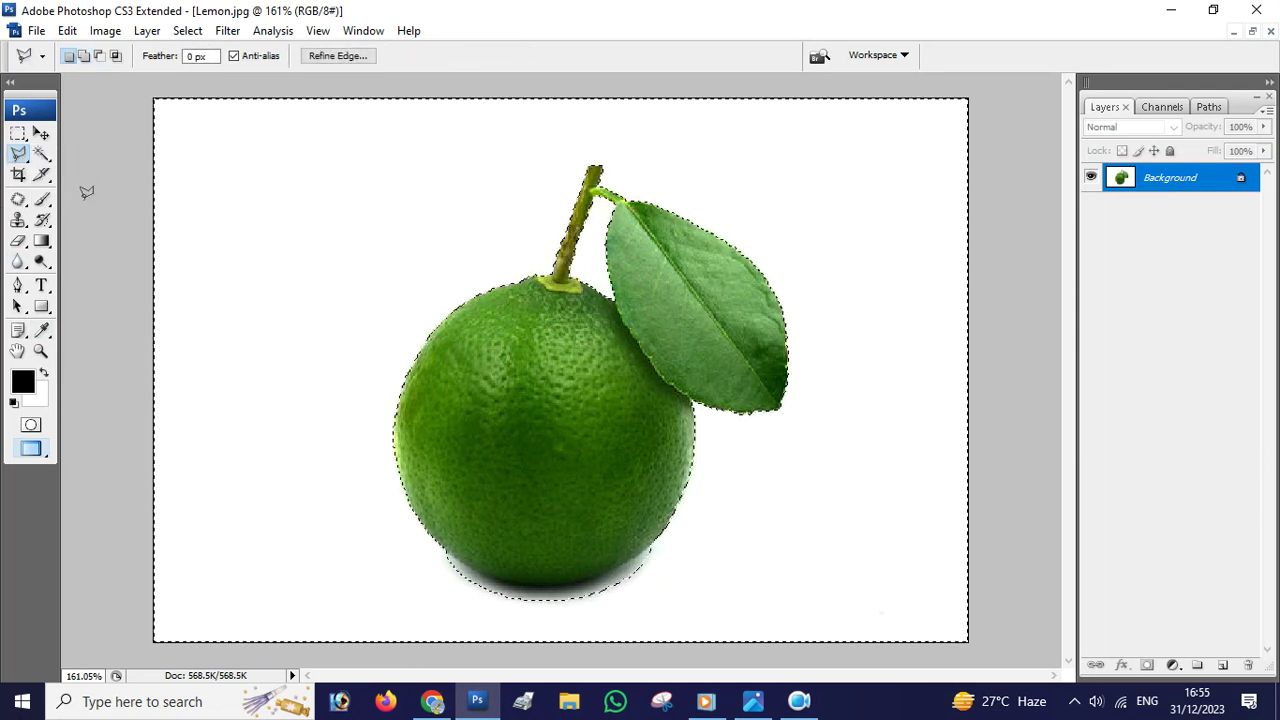
# - Outline the soft shadow under the lime with the Magnetic Lasso to remove it from the selection
pyautogui.moveTo(18, 153); pyautogui.dragTo(110, 189)
pyautogui.scroll(2, 453, 540)
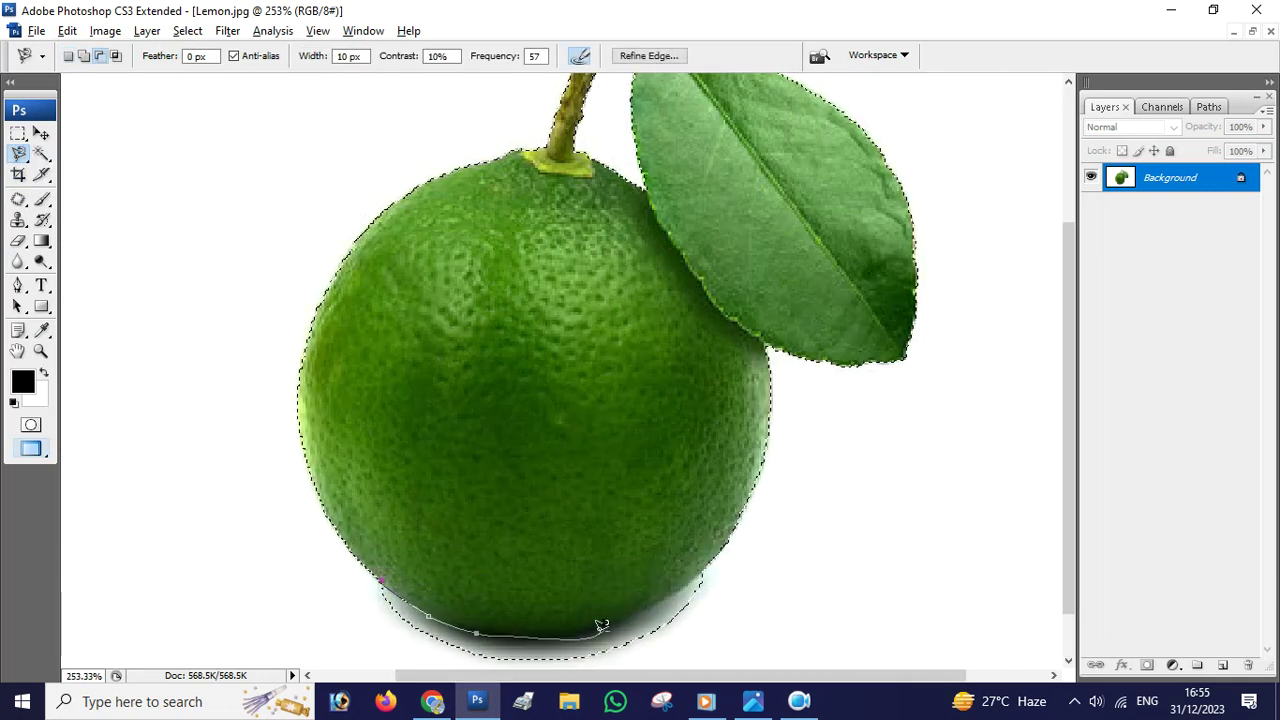
pyautogui.press('BackSpace')
pyautogui.press('BackSpace')
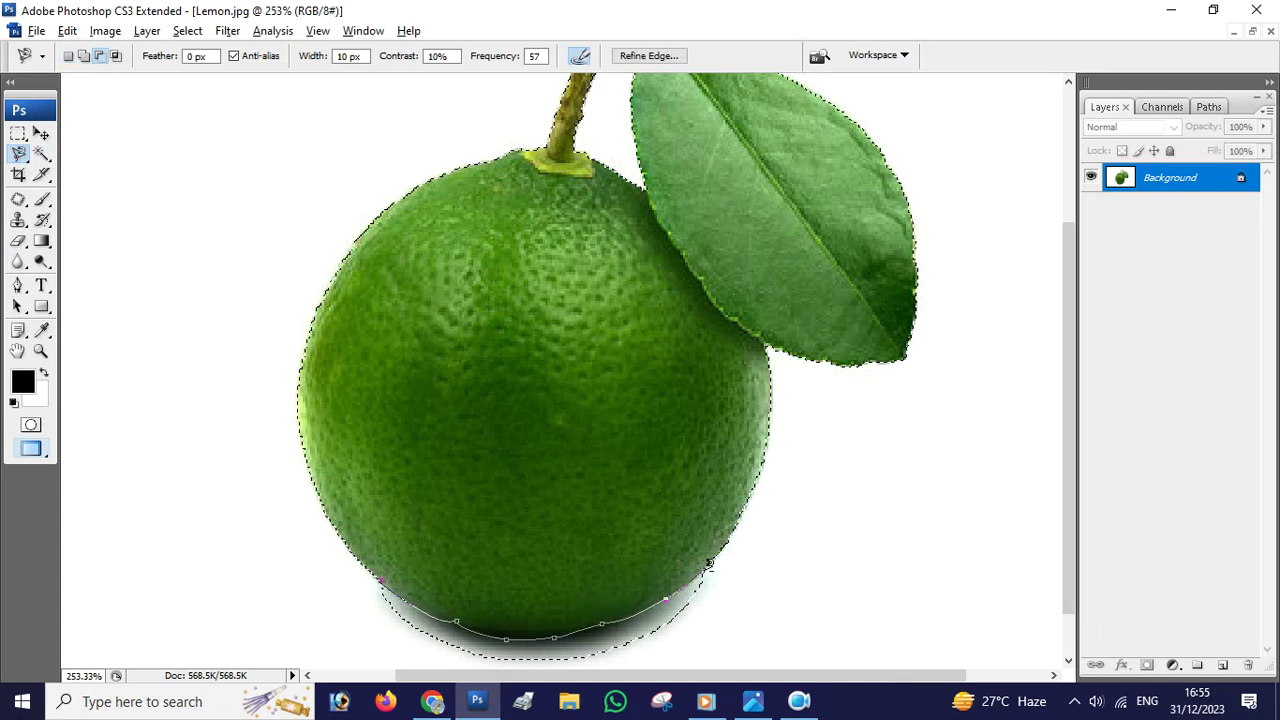
pyautogui.doubleClick(315, 580)
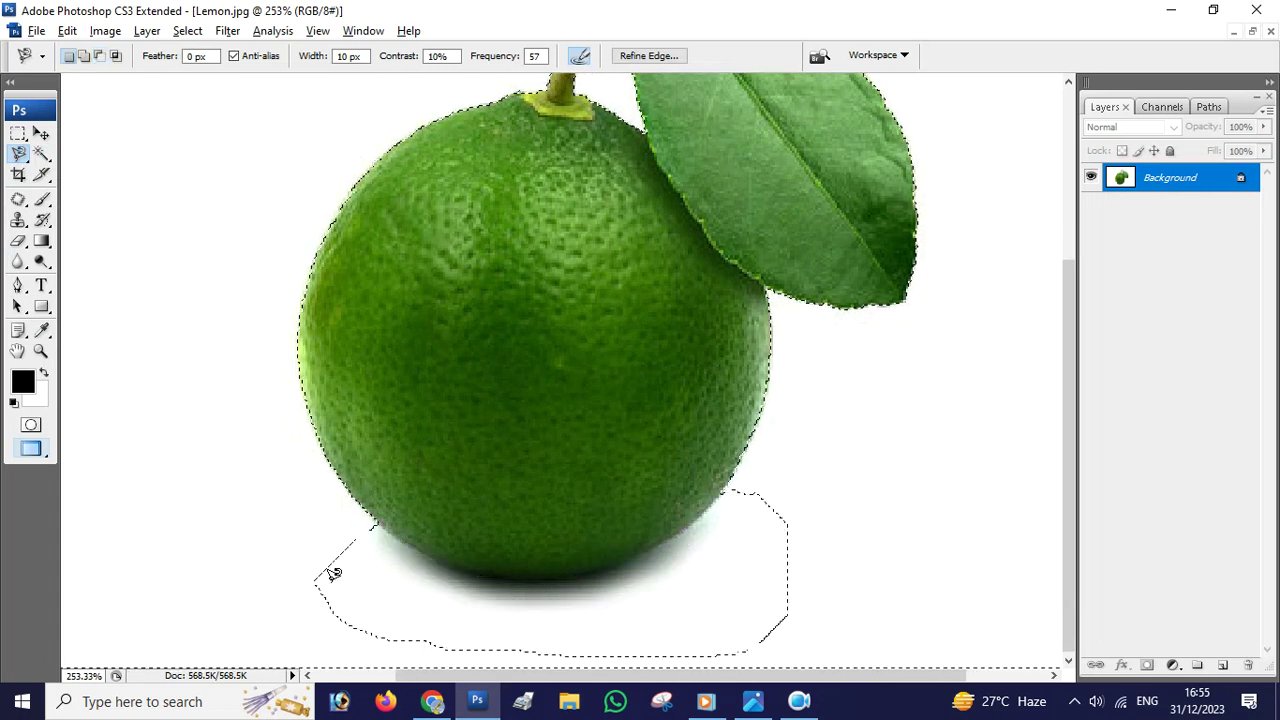
pyautogui.hotkey('ctrl', 'z')
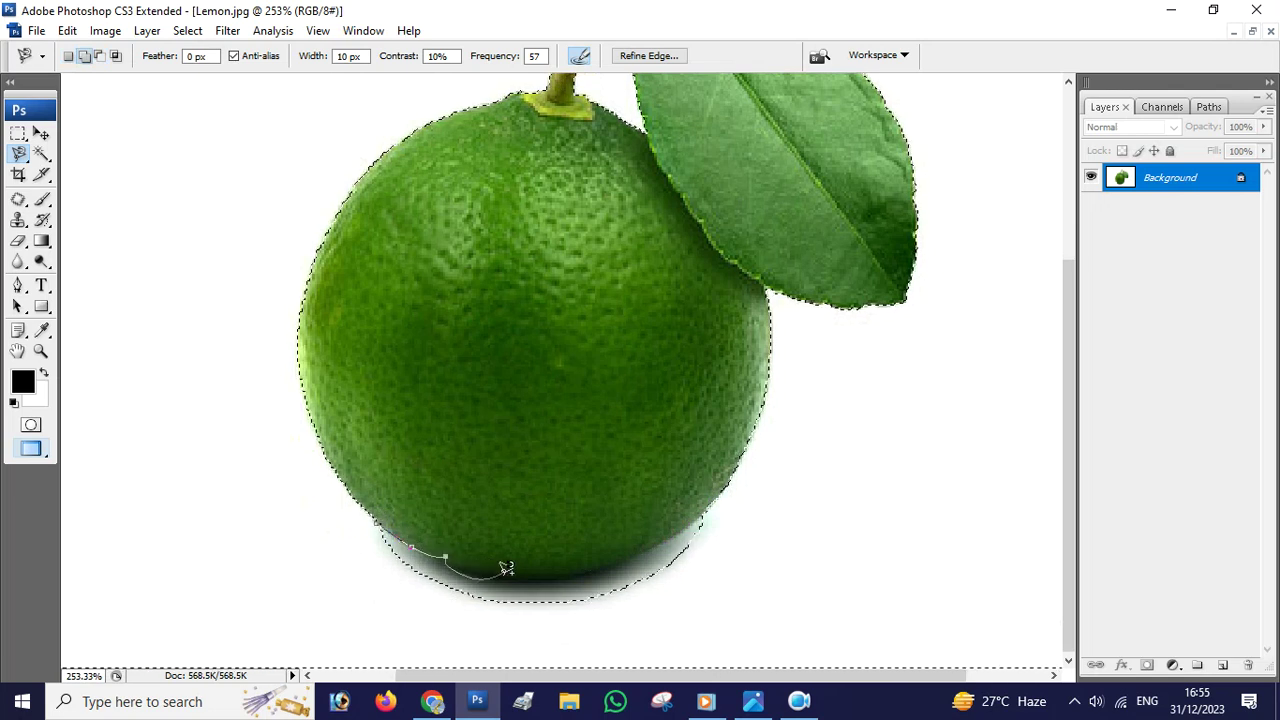
# - Add the lime's bottom edge to the selection with the Polygonal Lasso
pyautogui.hotkey('ctrl', '+')
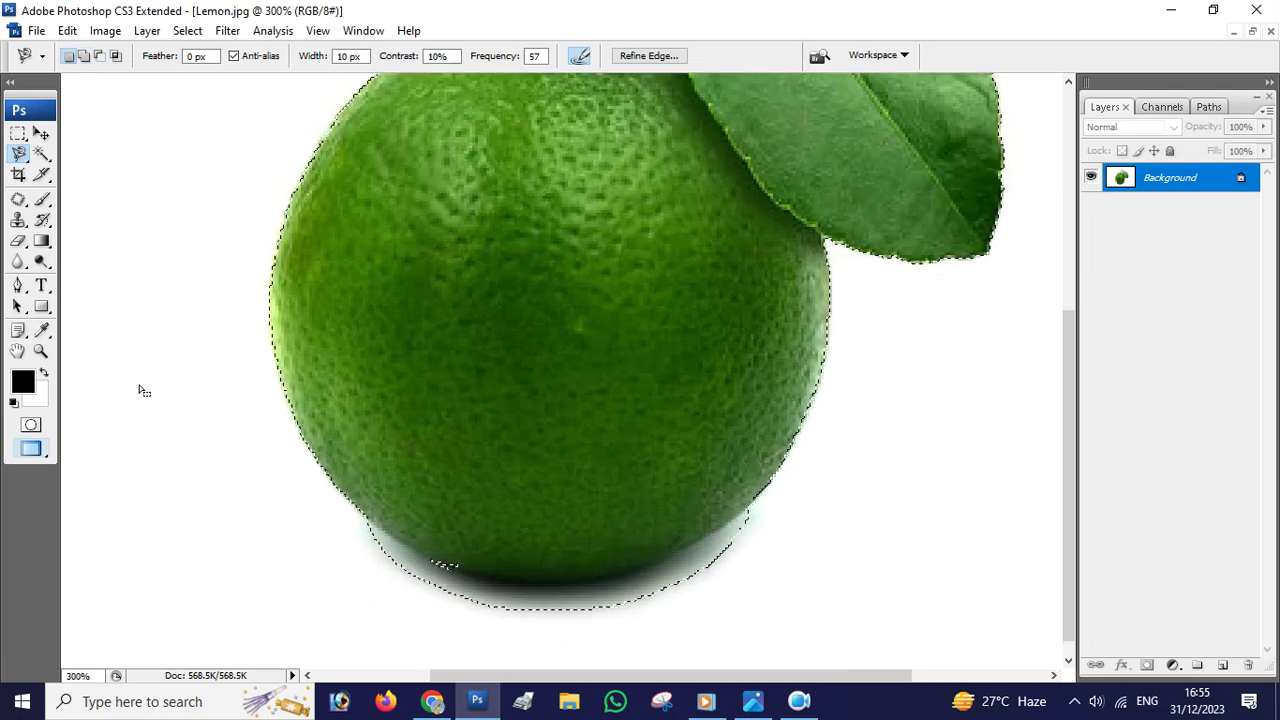
pyautogui.rightClick(19, 153)
pyautogui.click(95, 152)
pyautogui.scroll(2, 206, 406)
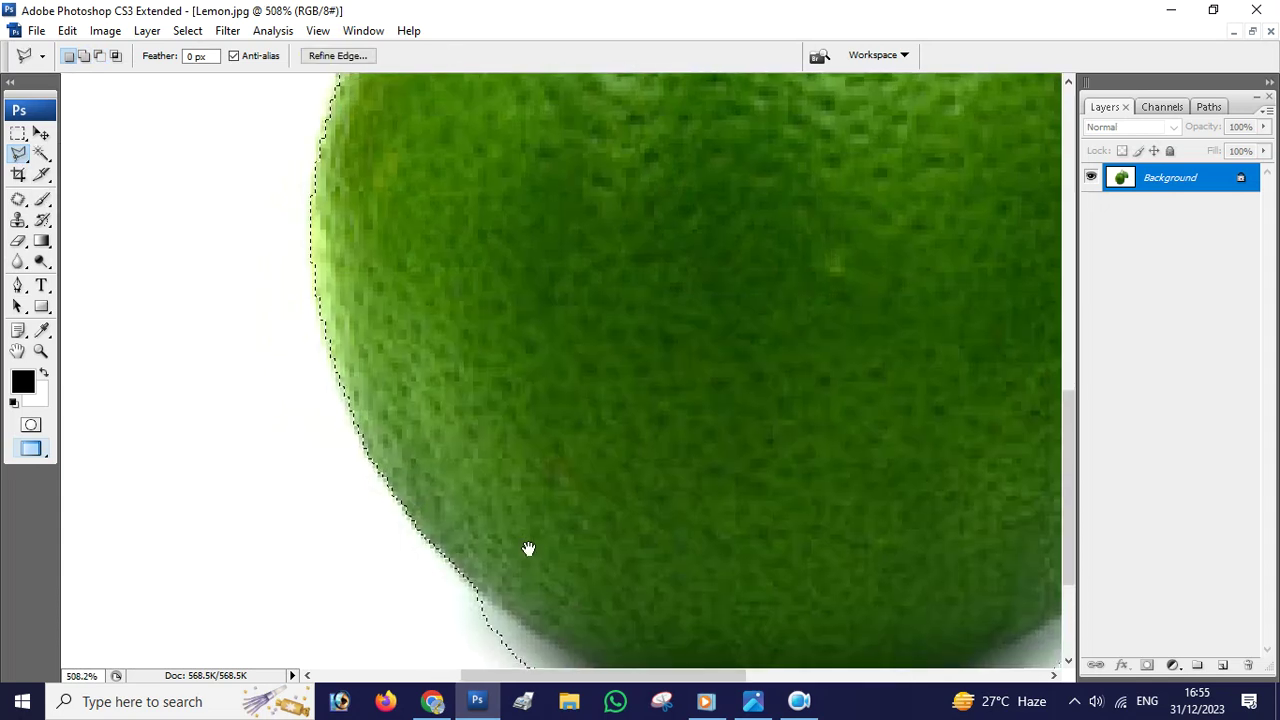
pyautogui.moveTo(528, 548); pyautogui.dragTo(348, 413)
pyautogui.keyDown('shift'); pyautogui.click(289, 384); pyautogui.keyUp('shift')
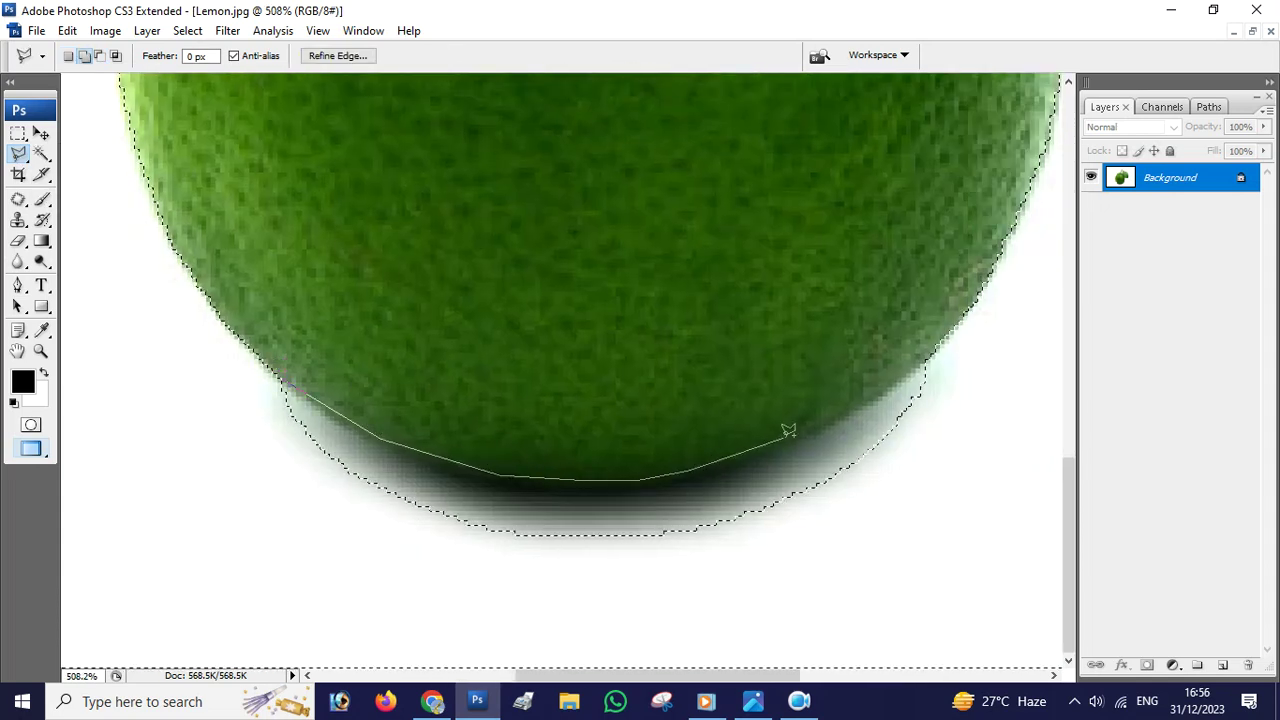
pyautogui.scroll(-2, 950, 420)
pyautogui.click(960, 520)
pyautogui.click(677, 594)
pyautogui.click(137, 543)
pyautogui.doubleClick(120, 520)
# - Invert the selection so only the lime and leaf are selected
pyautogui.scroll(1, 226, 456)
pyautogui.scroll(-3, 226, 456)
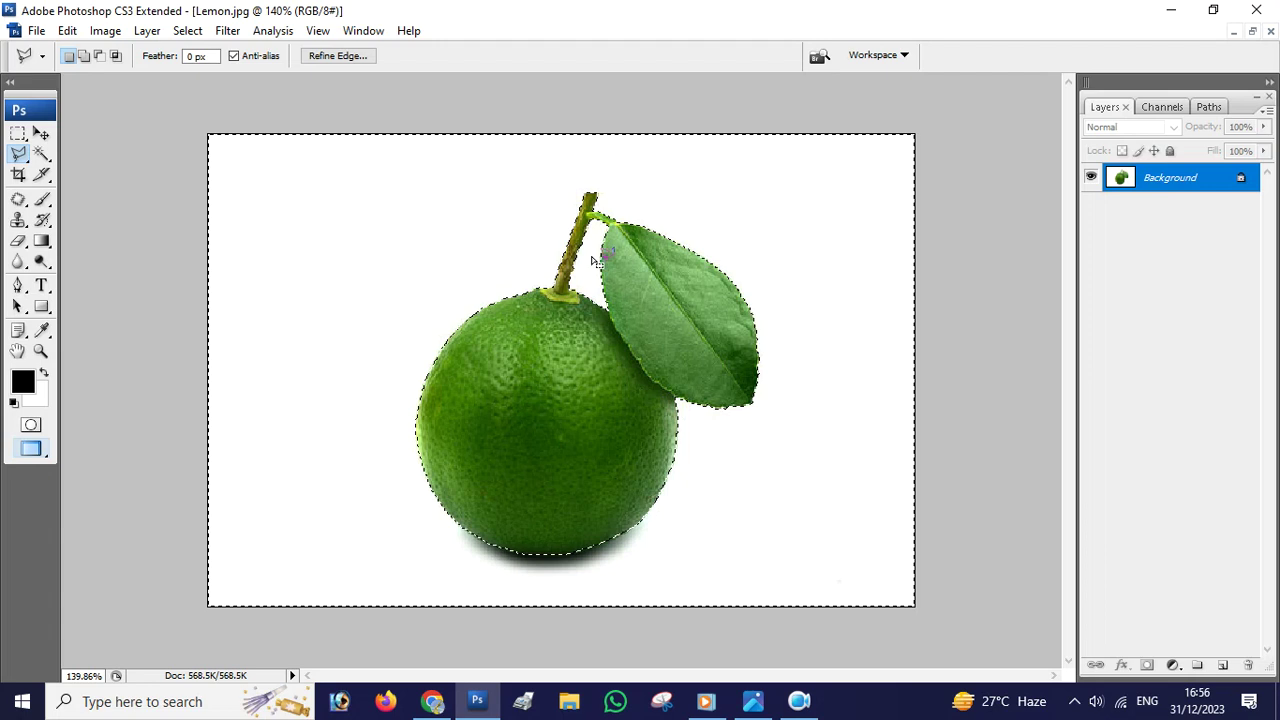
pyautogui.rightClick(689, 372)
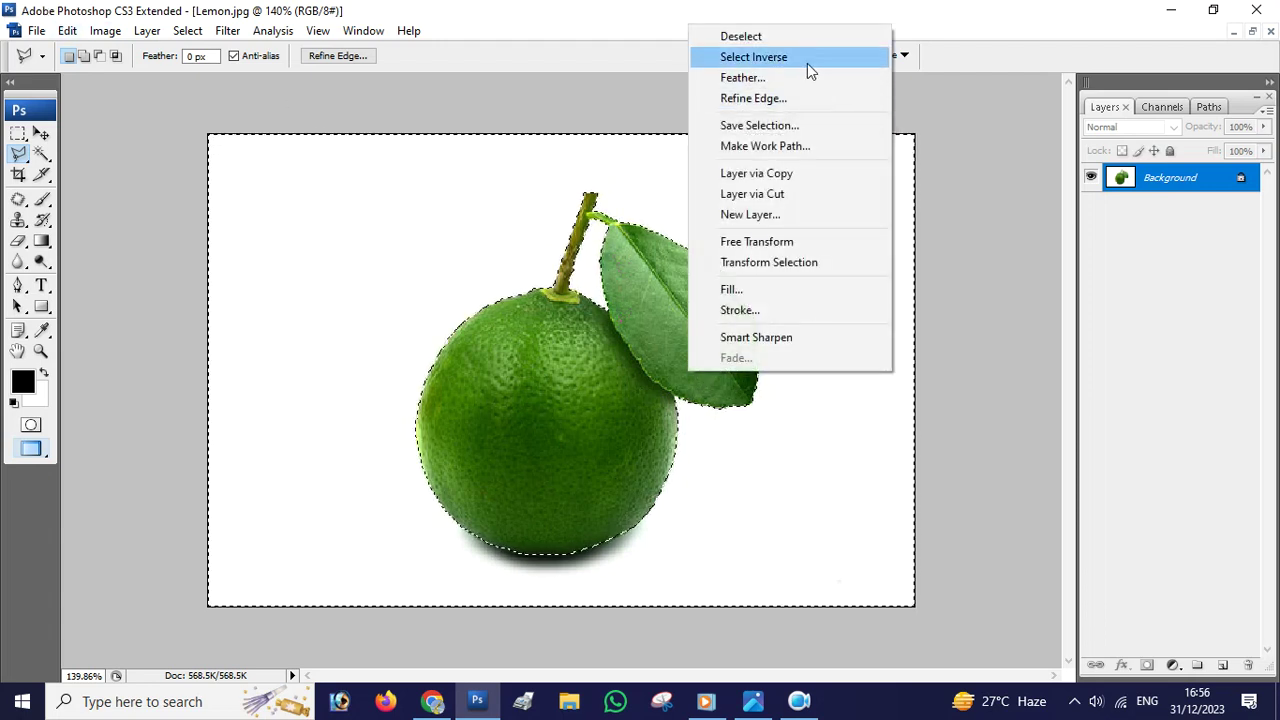
pyautogui.click(755, 57)
pyautogui.click(42, 135)
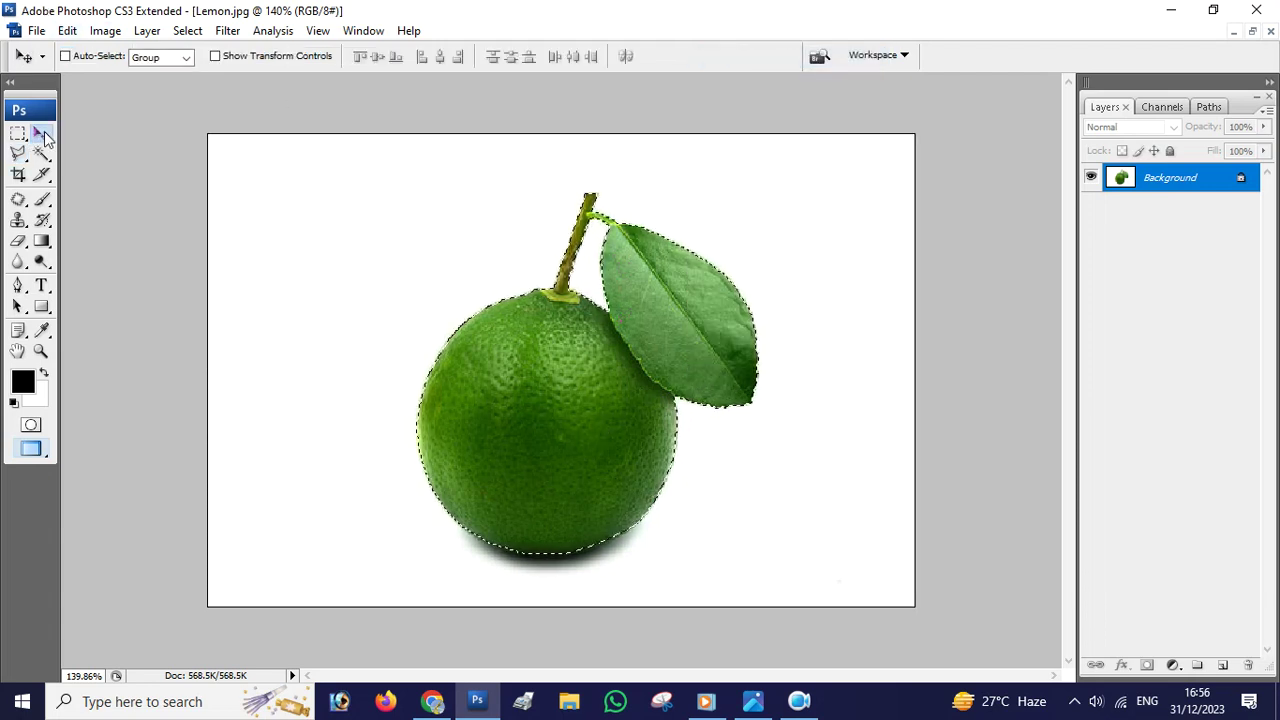
# - Copy the selected lime into Untitled-1 and scale it up to suit the cup
pyautogui.click(1252, 31)
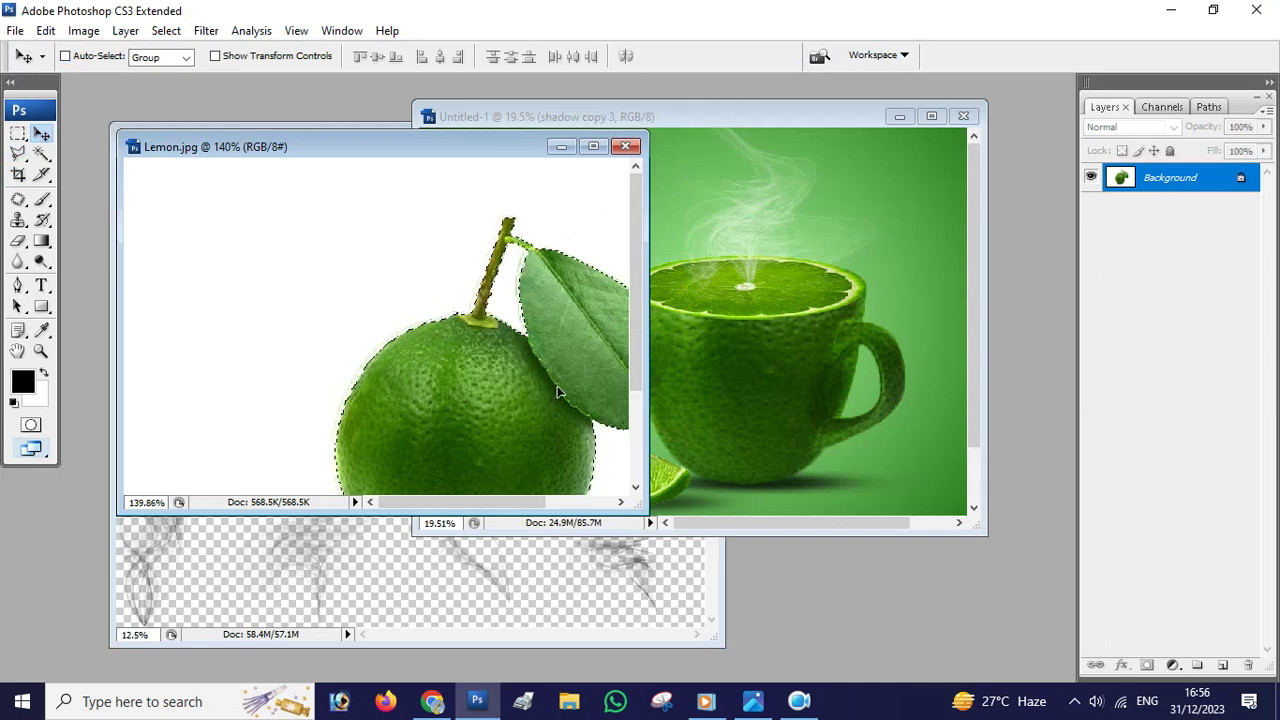
pyautogui.moveTo(558, 392); pyautogui.dragTo(703, 383)
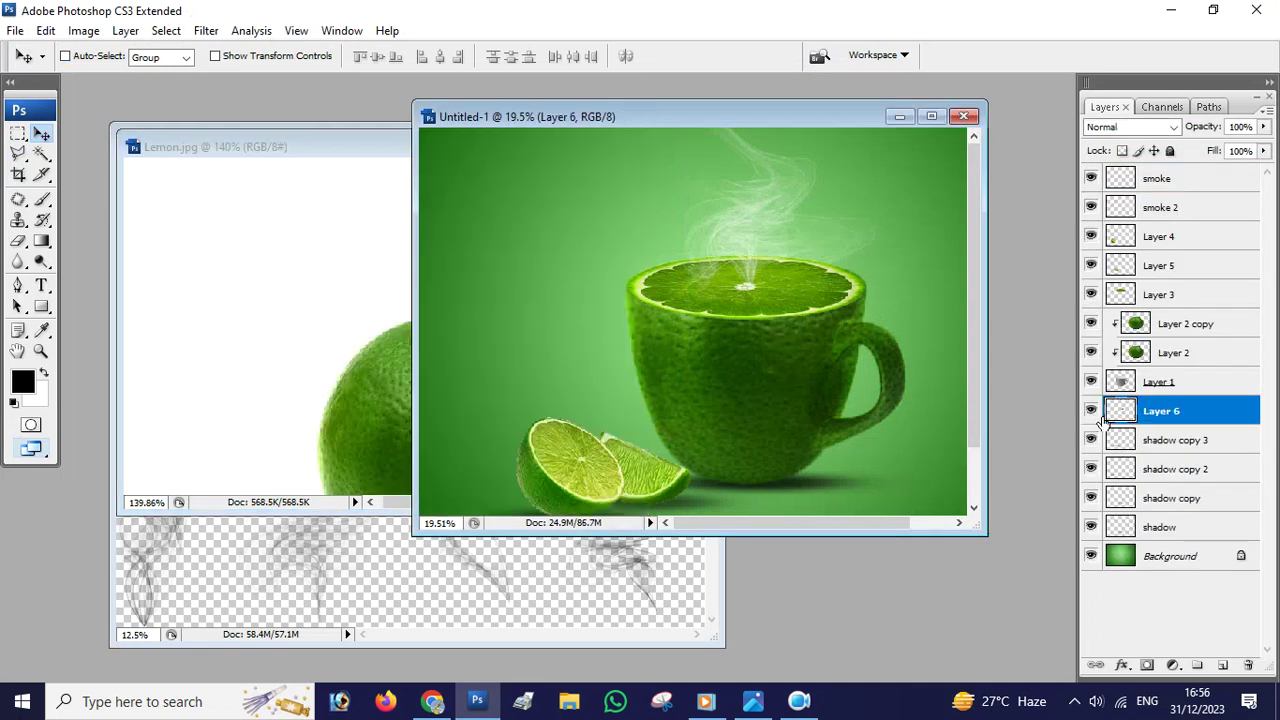
pyautogui.click(927, 114)
pyautogui.hotkey('ctrl', 't')
pyautogui.moveTo(663, 400)
pyautogui.mouseDown()
pyautogui.moveTo(697, 375)
pyautogui.moveTo(426, 391)
pyautogui.mouseUp()
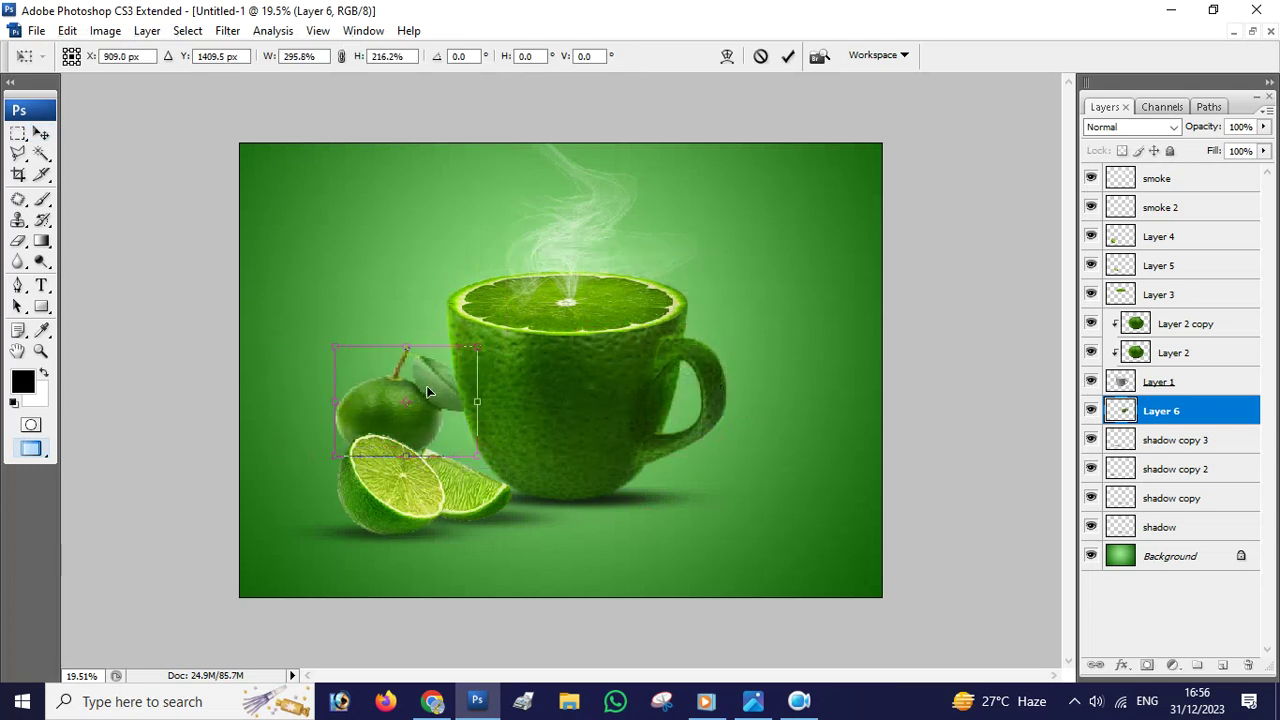
pyautogui.press('Return')
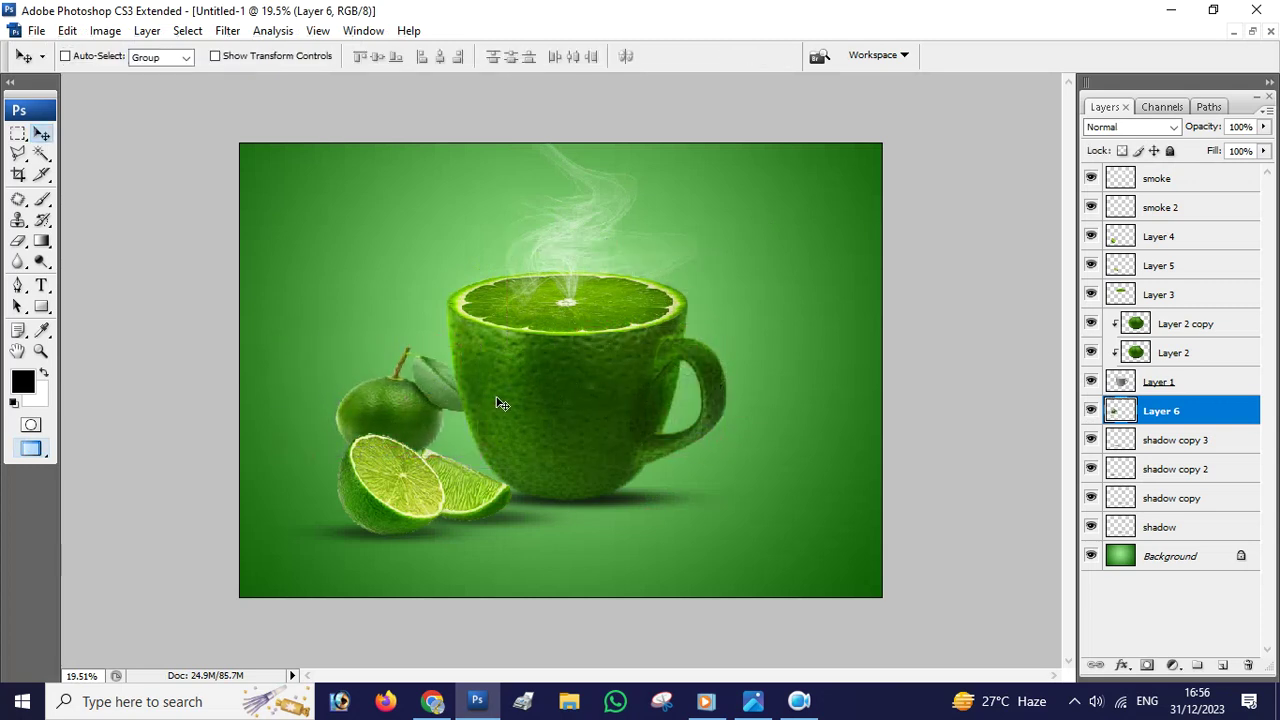
# - Stretch the lime taller and position it in front of the cup beside the lime halves
pyautogui.hotkey('ctrl', 't')
pyautogui.moveTo(400, 344)
pyautogui.mouseDown()
pyautogui.moveTo(400, 310)
pyautogui.moveTo(378, 409)
pyautogui.moveTo(562, 465)
pyautogui.moveTo(416, 410)
pyautogui.moveTo(392, 377)
pyautogui.mouseUp()
pyautogui.press('Return')
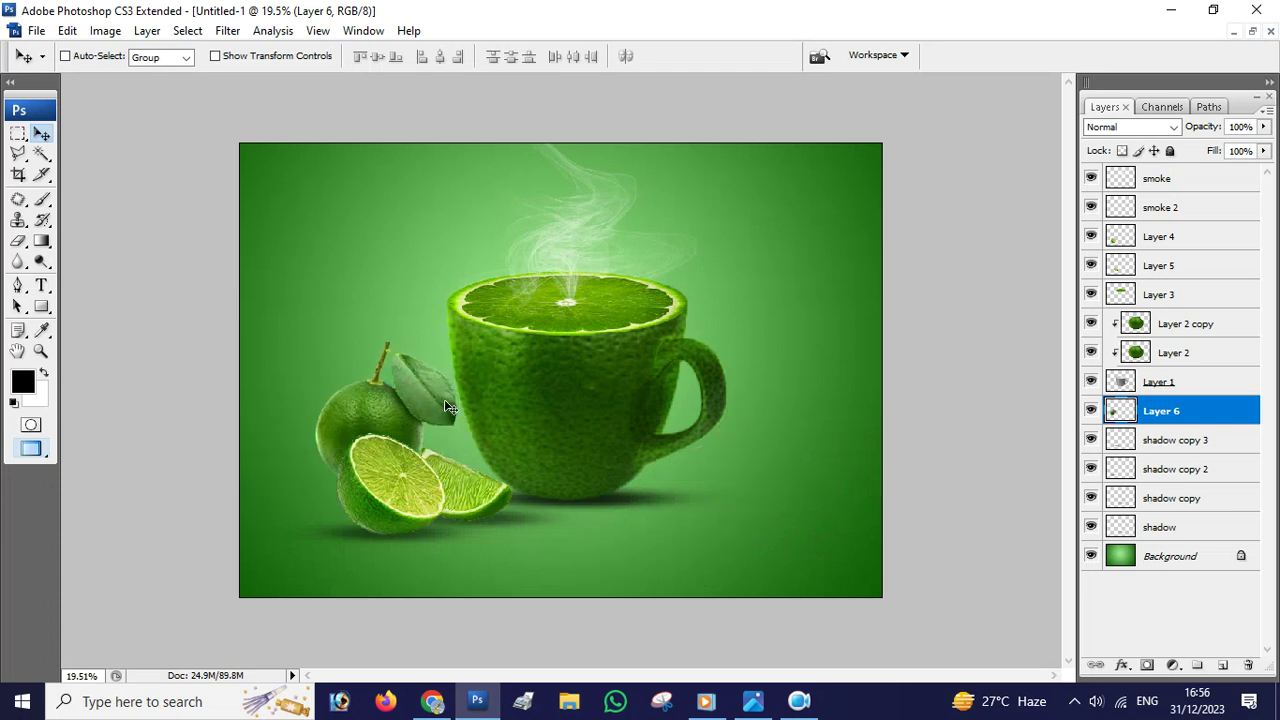
pyautogui.hotkey('ctrl', 't')
pyautogui.moveTo(418, 406)
pyautogui.mouseDown()
pyautogui.moveTo(425, 380)
pyautogui.moveTo(542, 517)
pyautogui.moveTo(531, 487)
pyautogui.mouseUp()
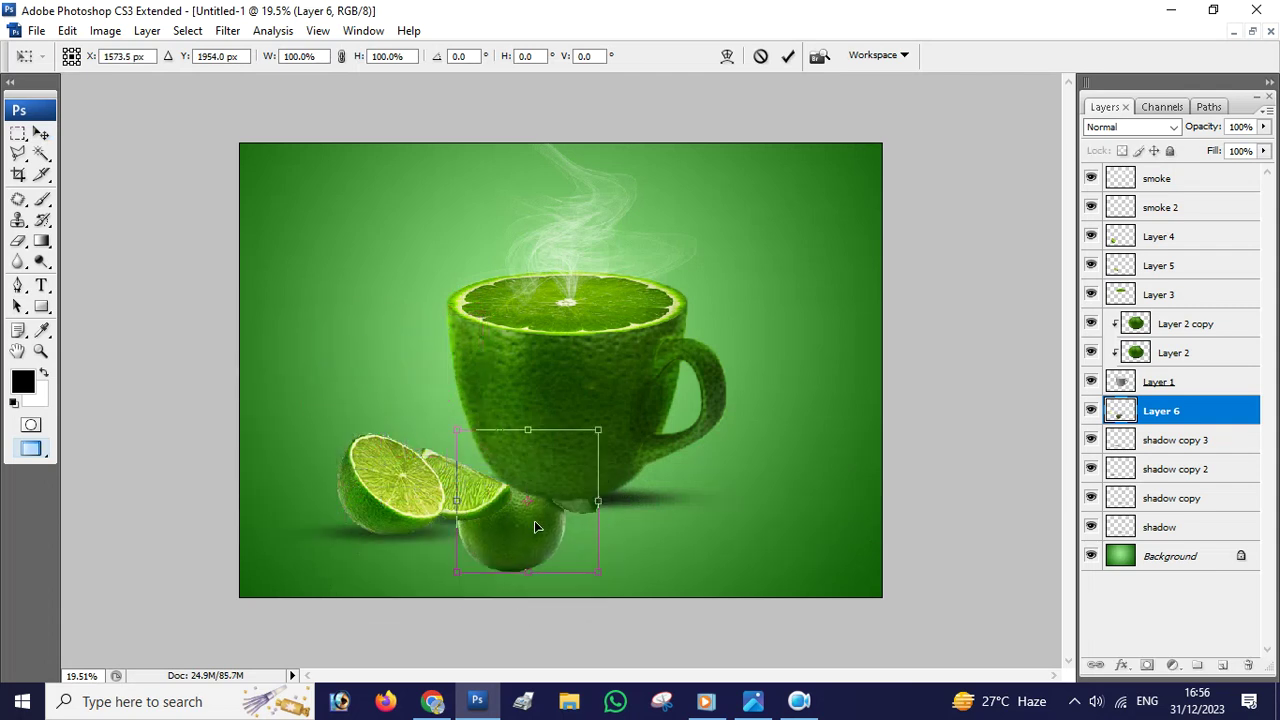
pyautogui.press('Return')
# - Move the lime's Layer 6 up in the stack to sit beneath Layer 4
pyautogui.hotkey('ctrl', ']')
pyautogui.hotkey('ctrl', ']')
pyautogui.hotkey('ctrl', ']')
pyautogui.hotkey('ctrl', ']')
pyautogui.hotkey('ctrl', ']')
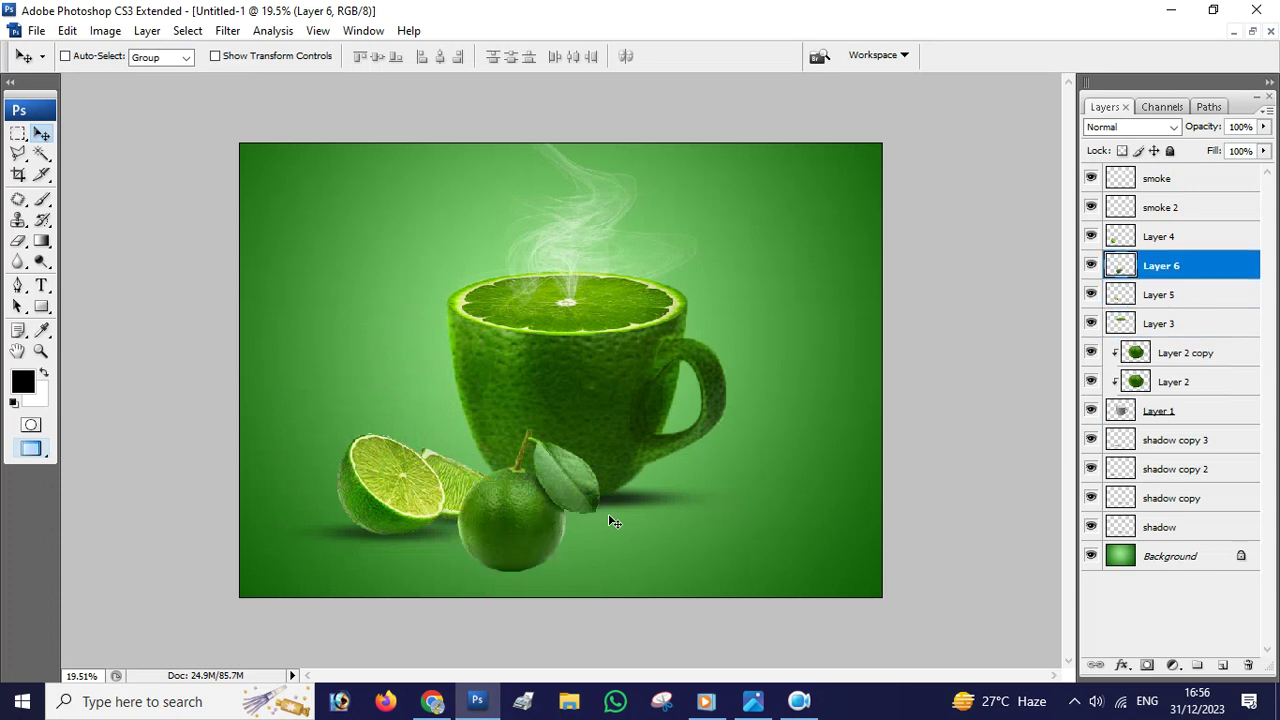
pyautogui.moveTo(566, 516); pyautogui.dragTo(509, 493)
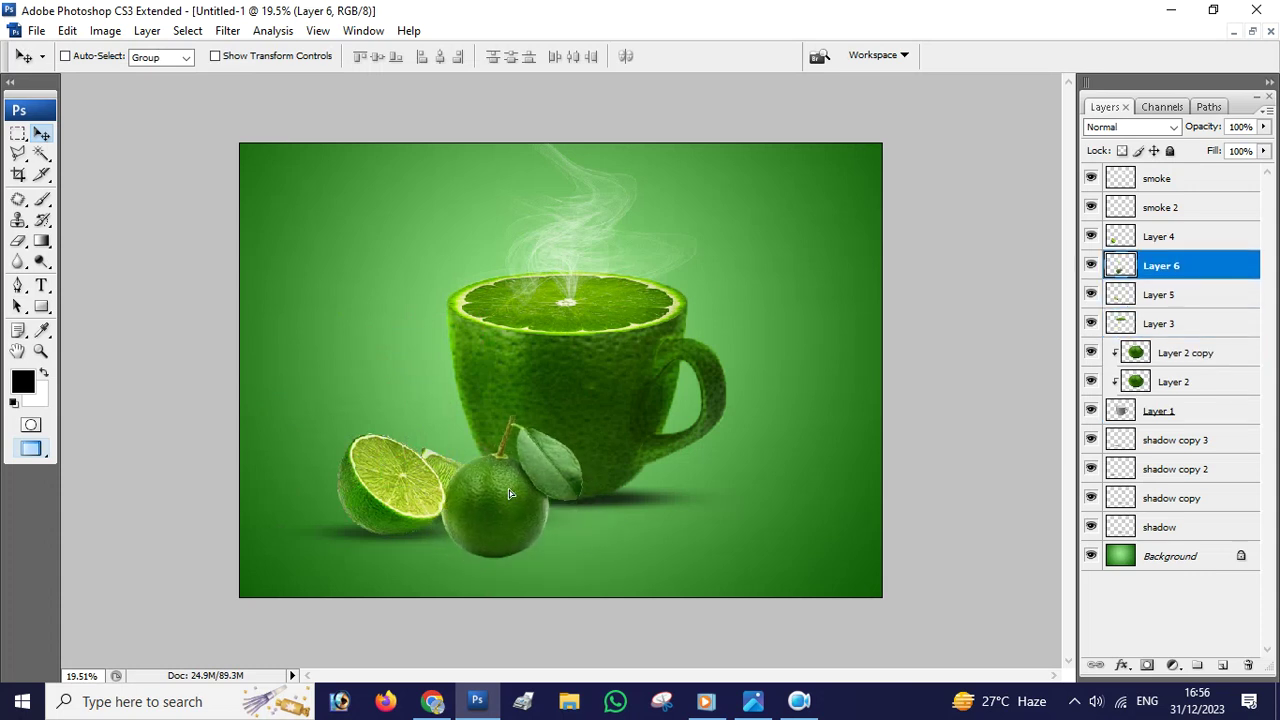
pyautogui.click(1183, 449)
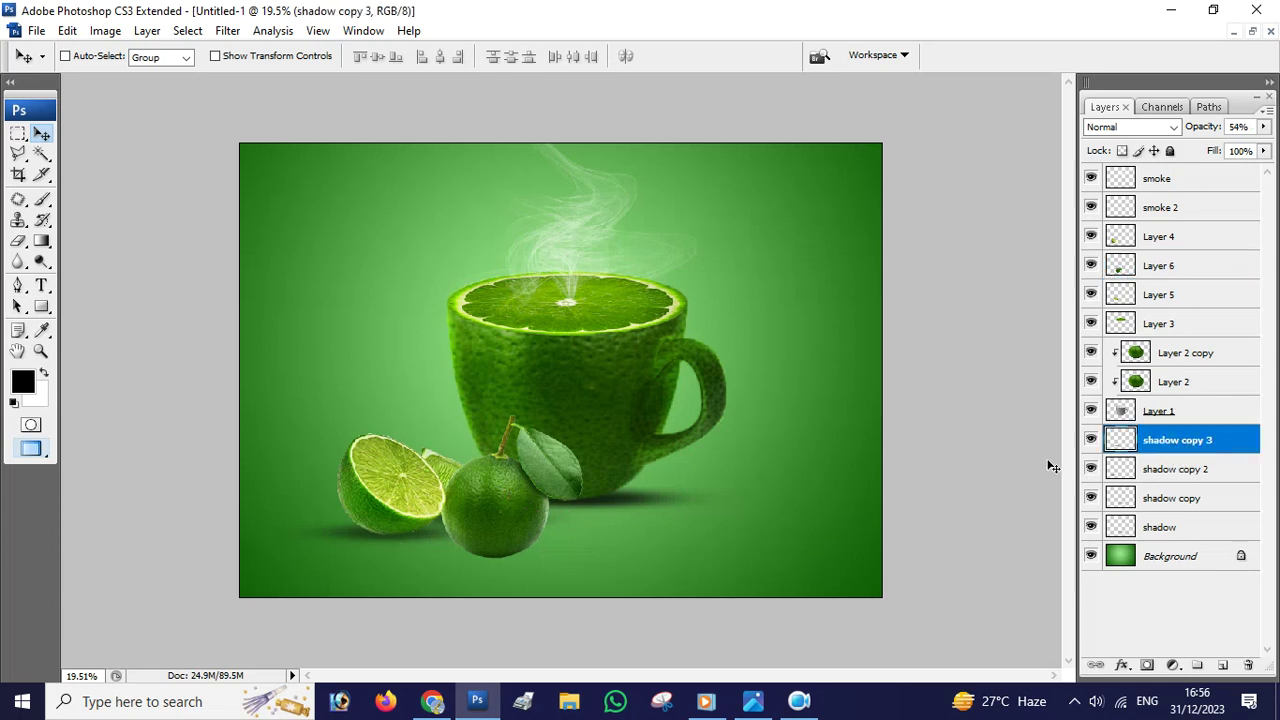
# - Duplicate shadow copy 3 as shadow copy 4 and drag it beneath the whole lime
pyautogui.hotkey('ctrl', 'j')
pyautogui.moveTo(443, 527); pyautogui.dragTo(457, 560)
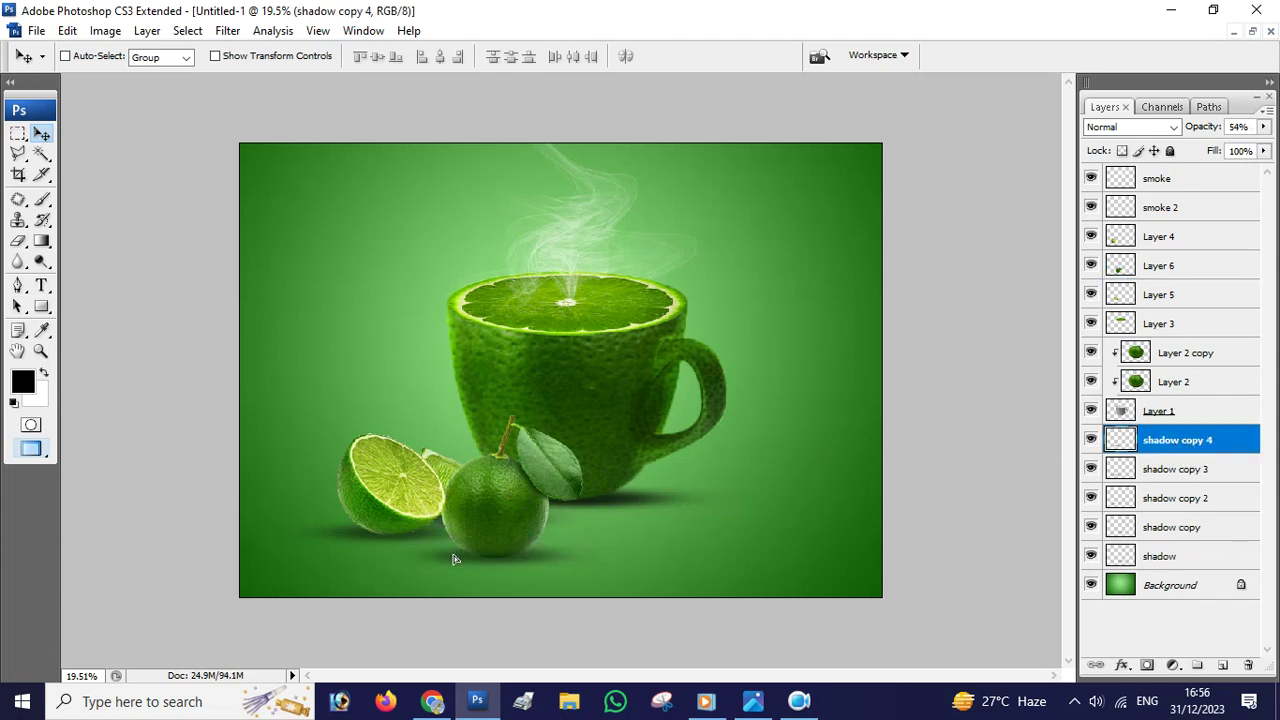
pyautogui.scroll(-1, 350, 304)
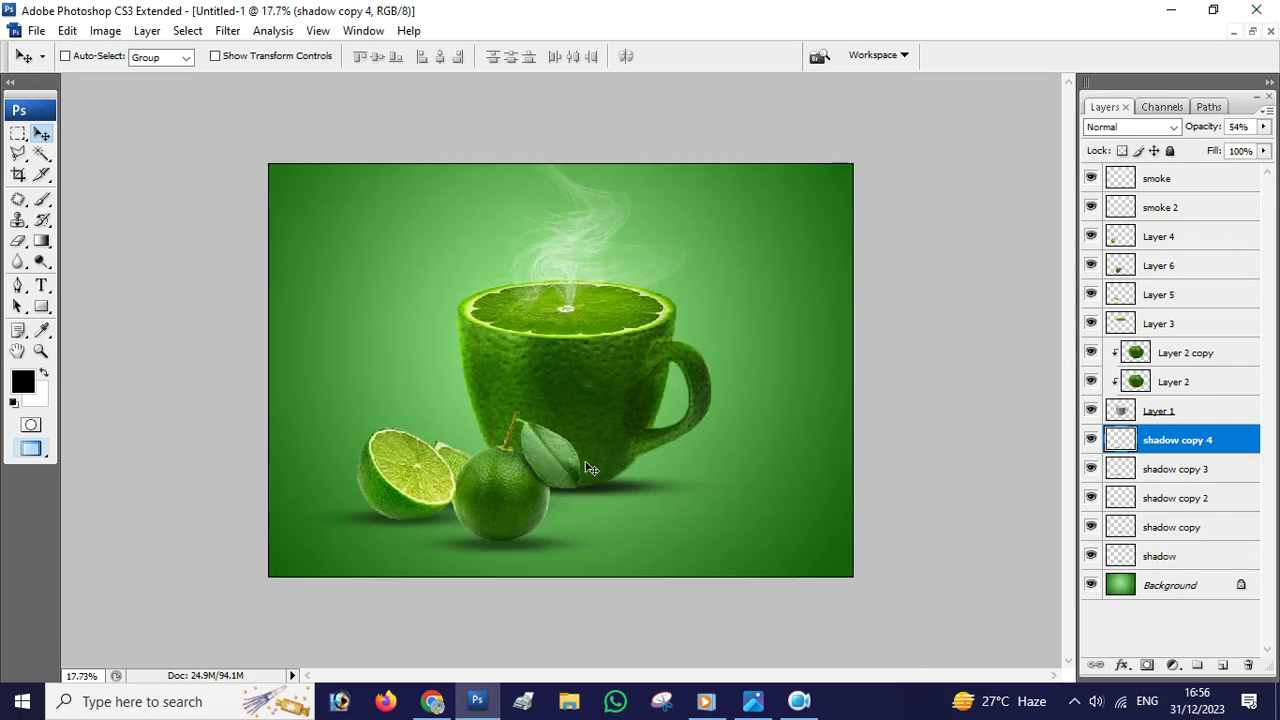
pyautogui.scroll(4, 535, 439)
pyautogui.scroll(3, 557, 443)
pyautogui.scroll(1, 591, 508)
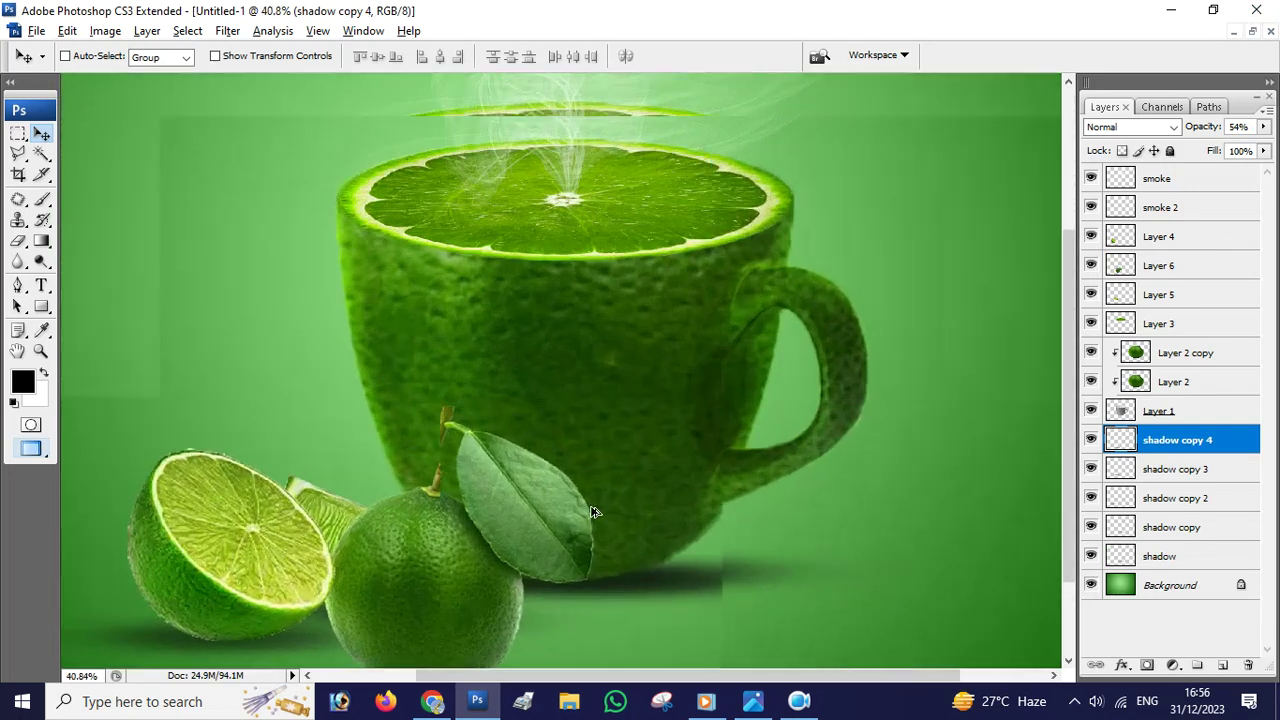
pyautogui.scroll(4, 575, 514)
pyautogui.scroll(1, 575, 514)
pyautogui.scroll(2, 660, 449)
pyautogui.scroll(-3, 598, 423)
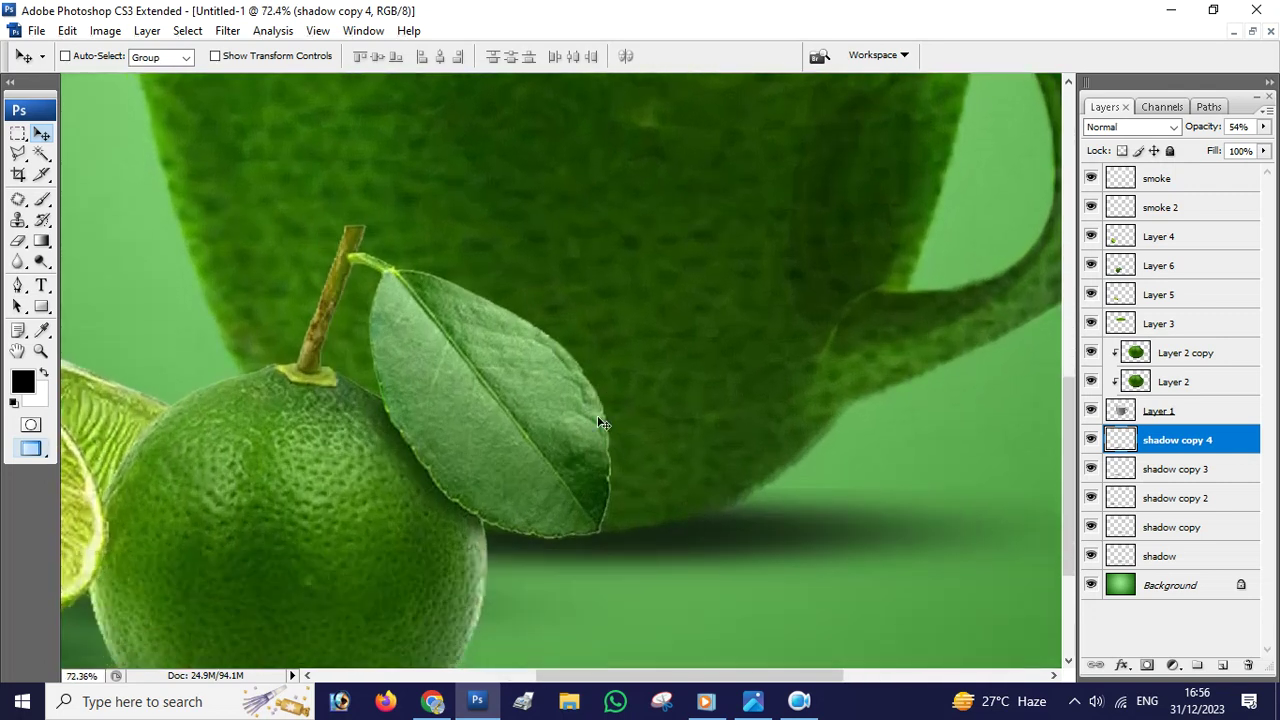
# - Try selecting the leaf with the Quick Selection Tool, then deselect it
pyautogui.click(44, 158)
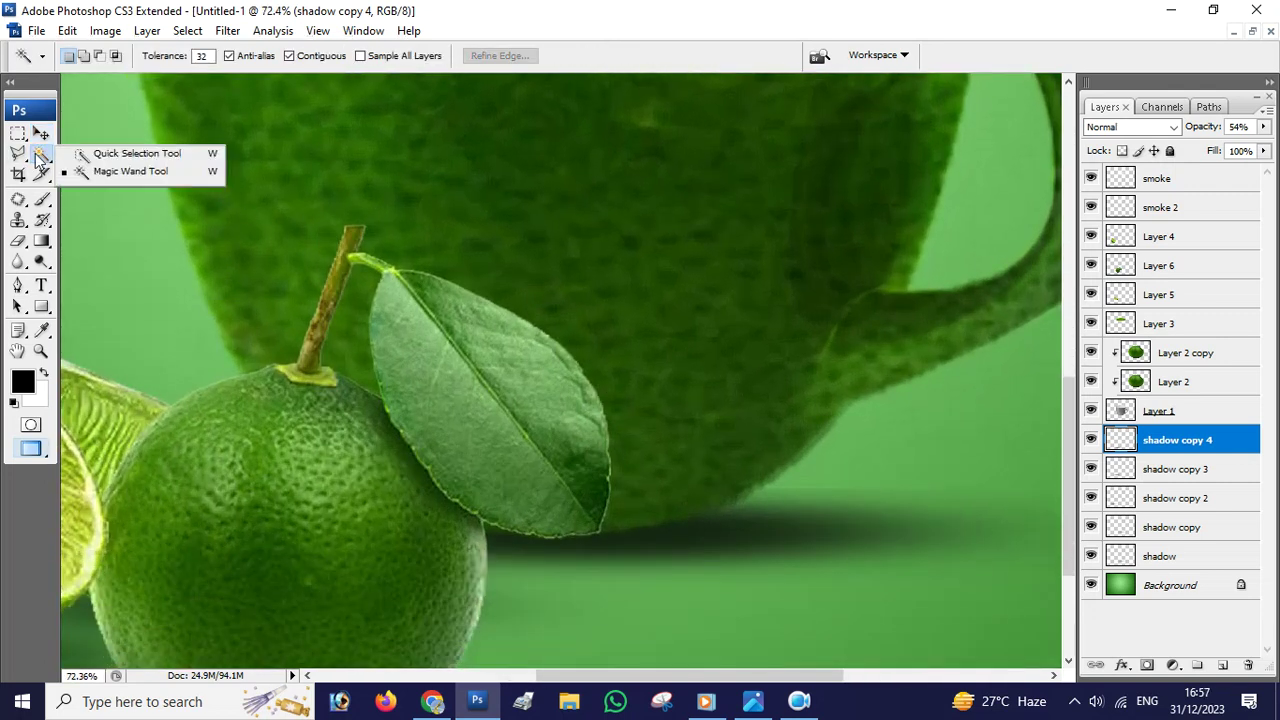
pyautogui.click(110, 150)
pyautogui.moveTo(530, 425); pyautogui.dragTo(532, 420)
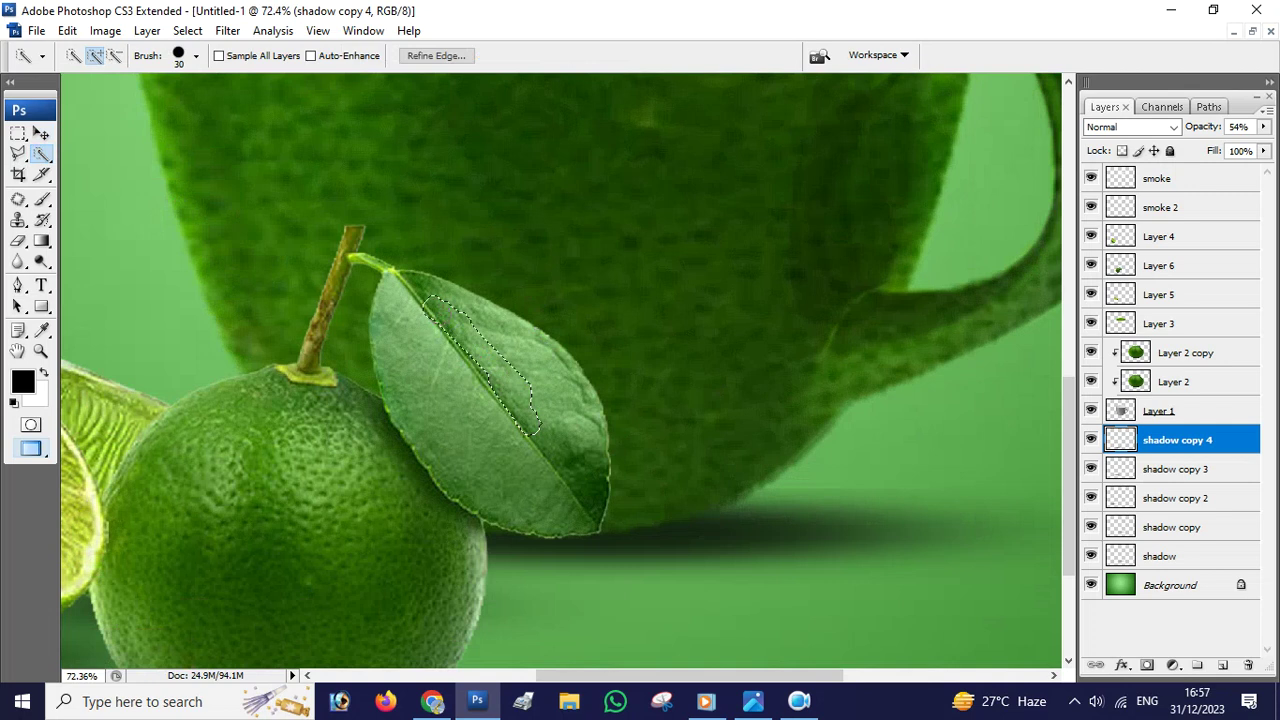
pyautogui.moveTo(521, 373); pyautogui.dragTo(509, 355)
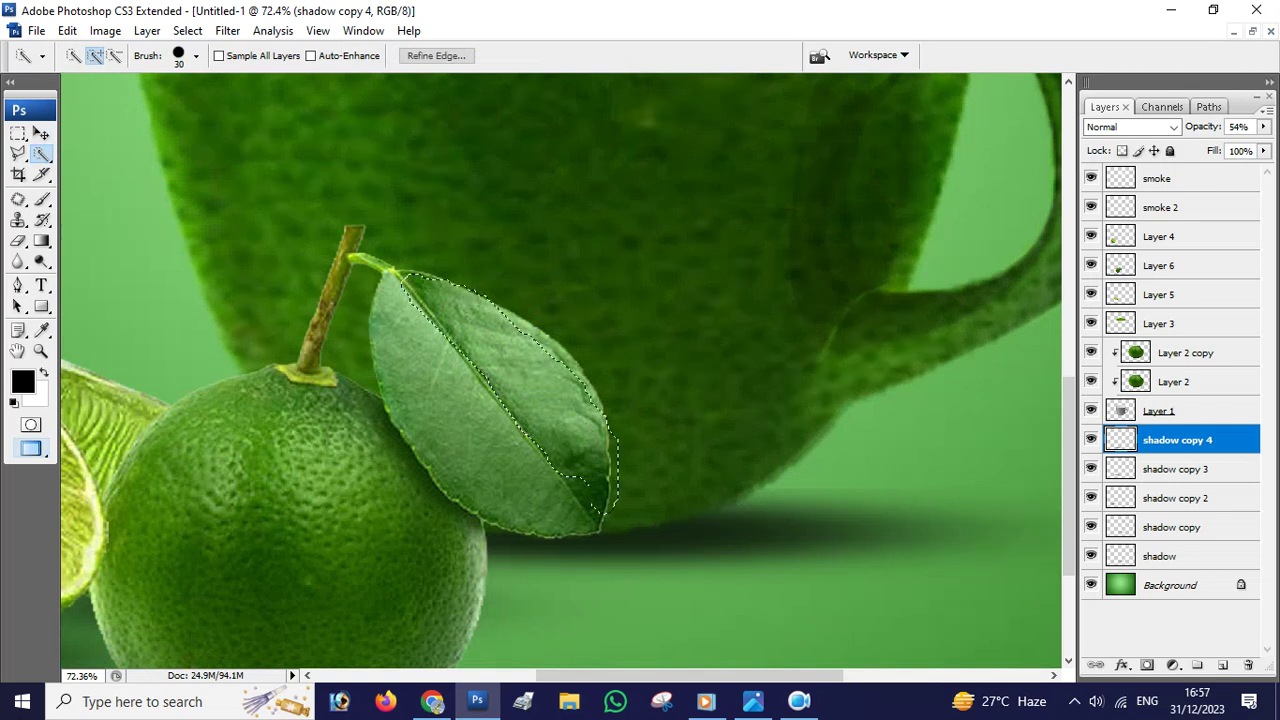
pyautogui.hotkey('ctrl', 'd')
# - Zoom out to view the whole lime cup composition
pyautogui.scroll(-2, 423, 237)
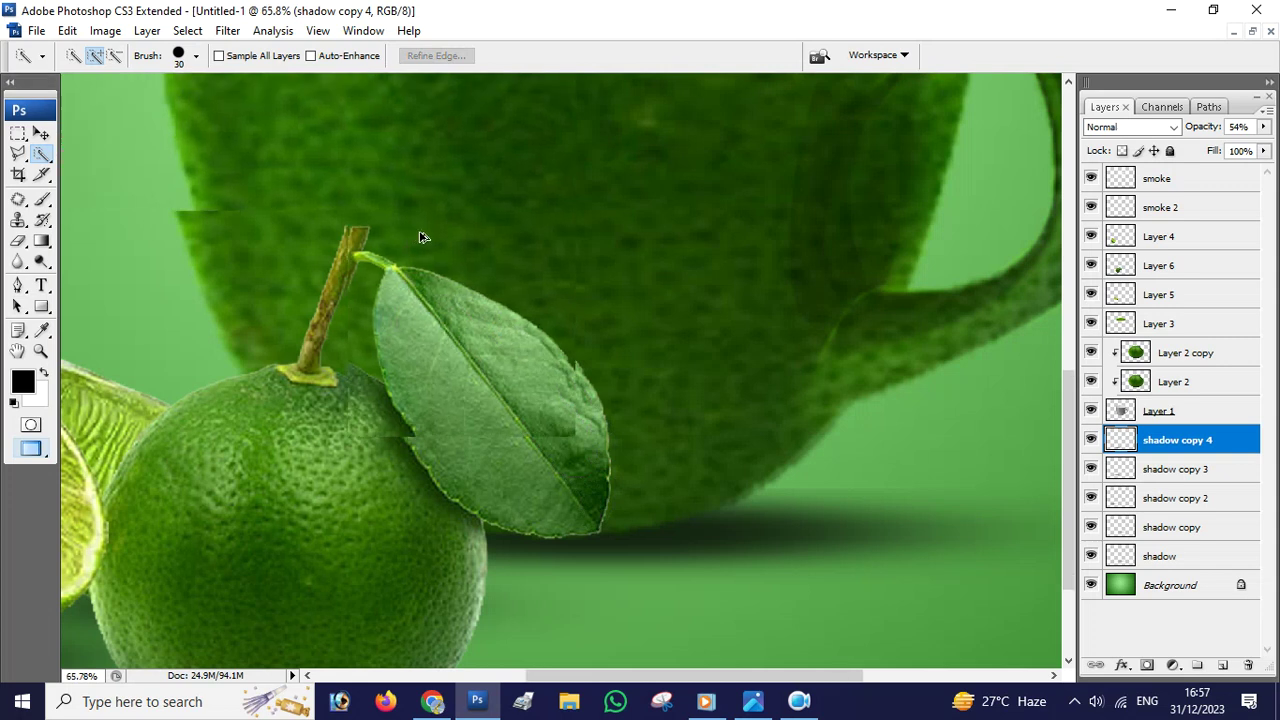
pyautogui.scroll(-3, 423, 237)
pyautogui.scroll(-3, 777, 224)
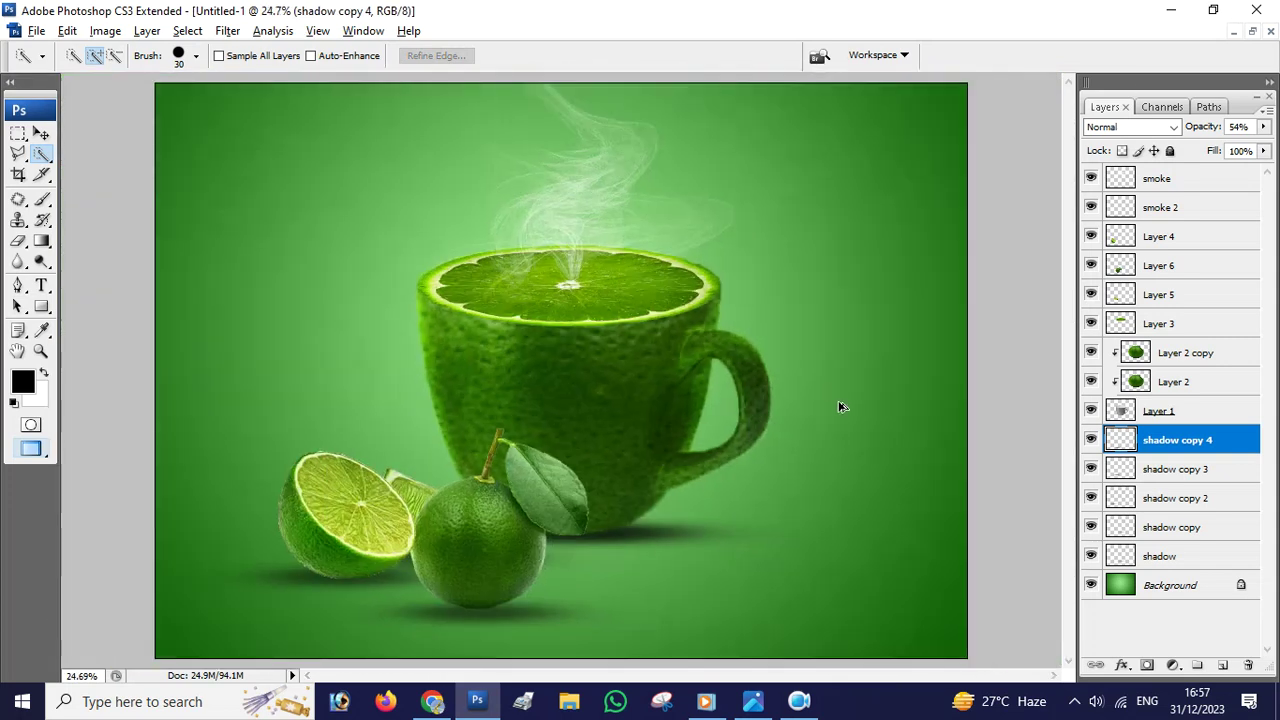
pyautogui.scroll(-2, 840, 406)
pyautogui.scroll(1, 840, 412)
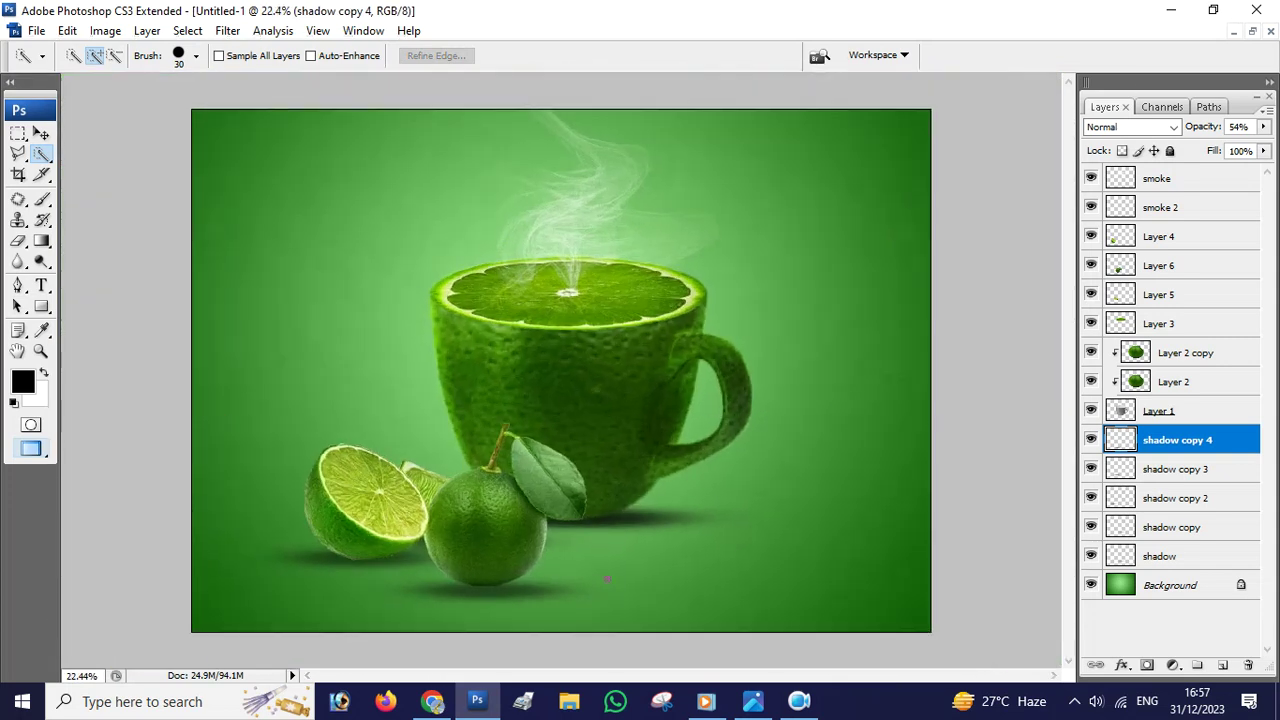